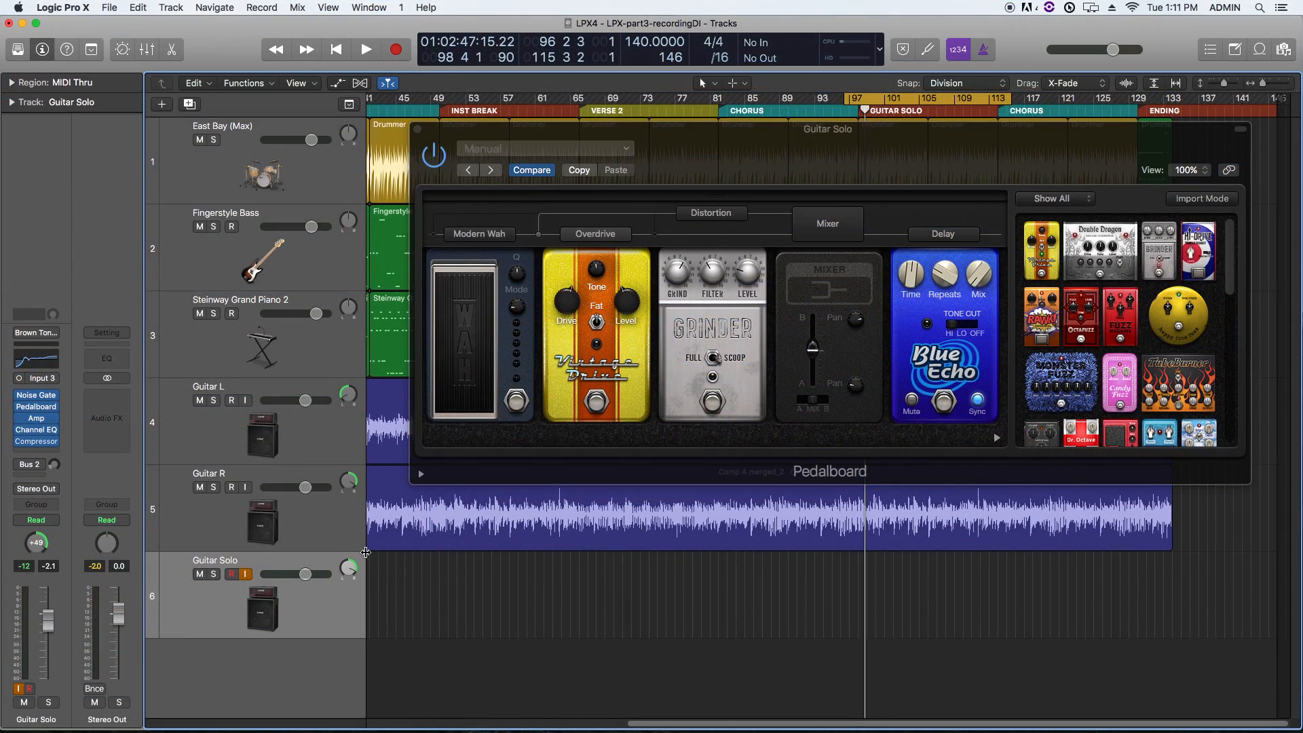
# Step: Turn on the Vintage Drive overdrive pedal in the Guitar Solo track's Pedalboard and close the plug-in window
pyautogui.click(347, 536)
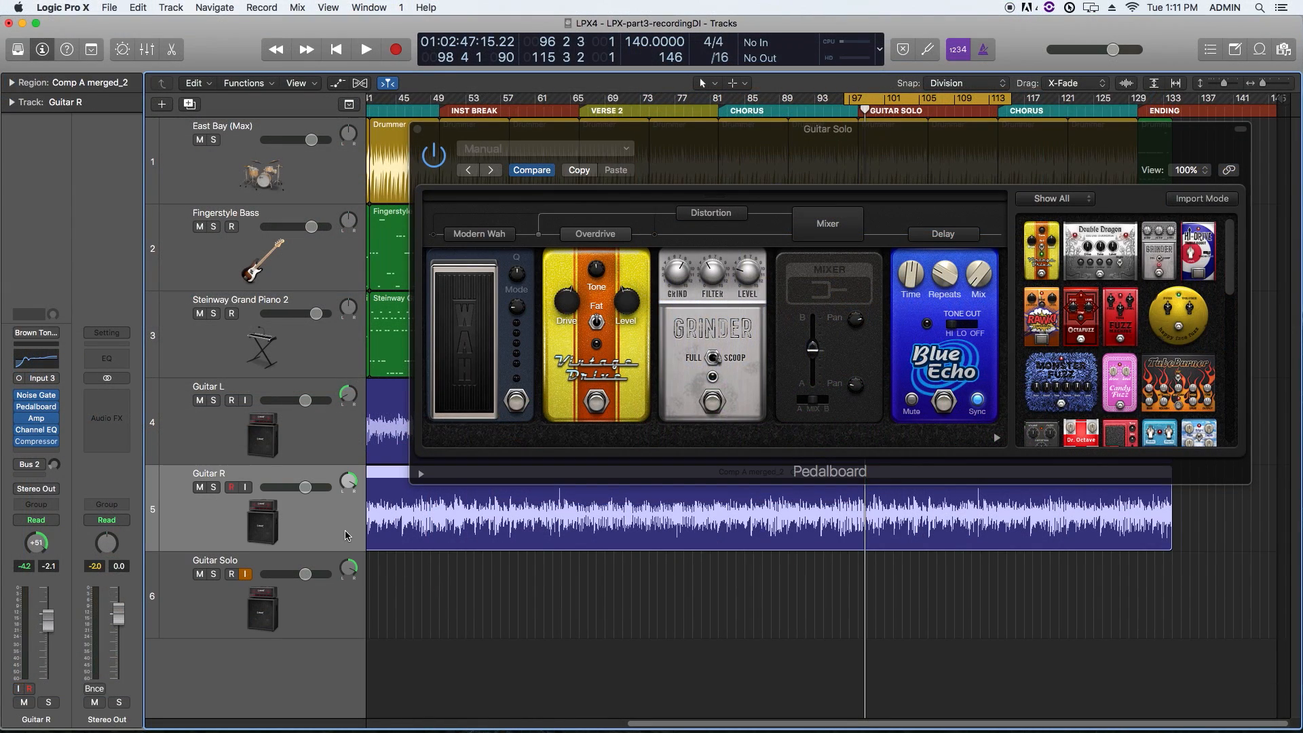
pyautogui.click(319, 615)
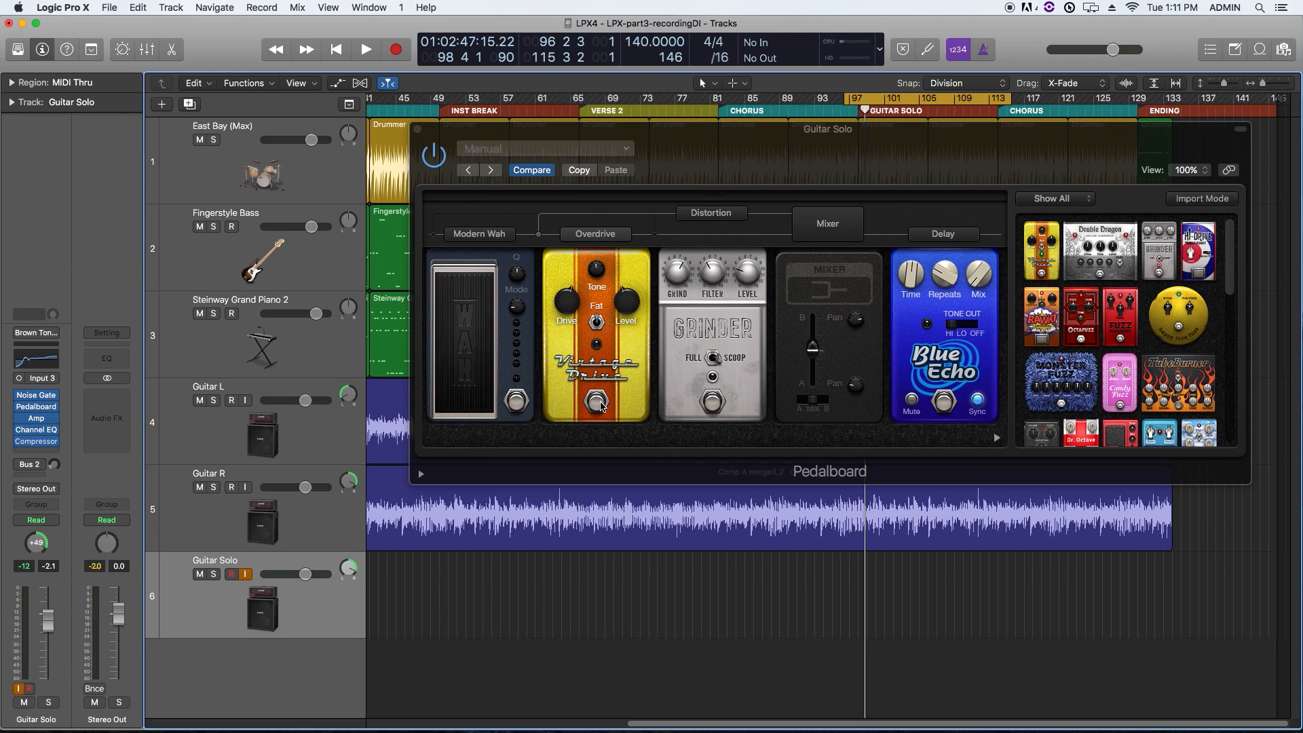
pyautogui.click(597, 402)
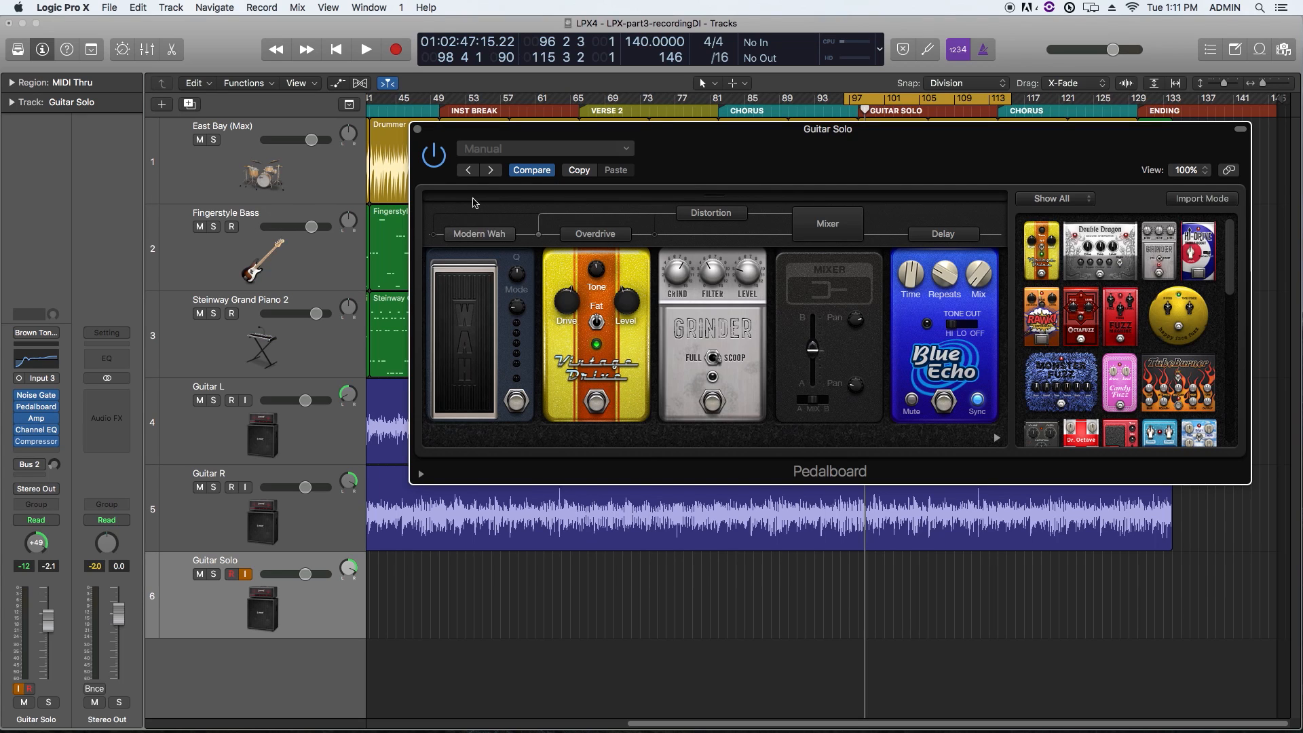
pyautogui.click(418, 130)
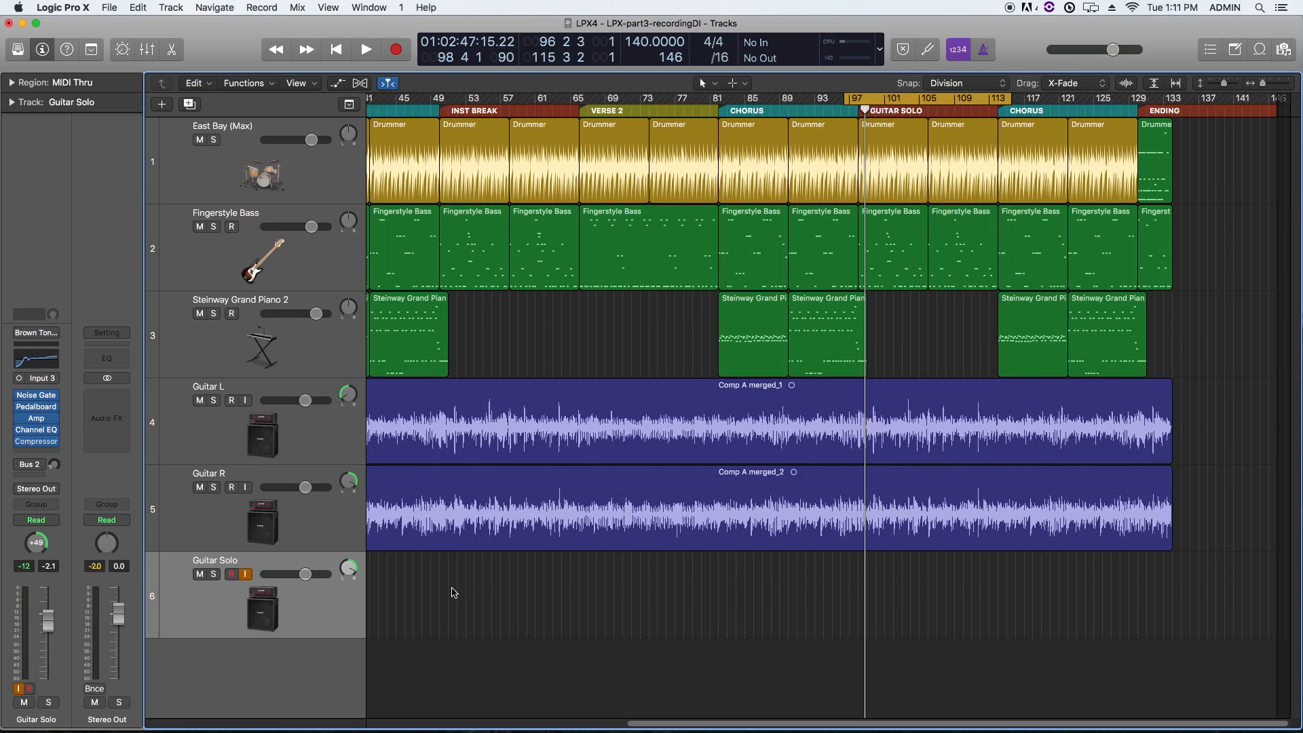
# Step: Lower the drum, bass, piano, Guitar L and Guitar R channel volumes together in the mixer, bringing East Bay to about -7.5 dB
pyautogui.press('x')
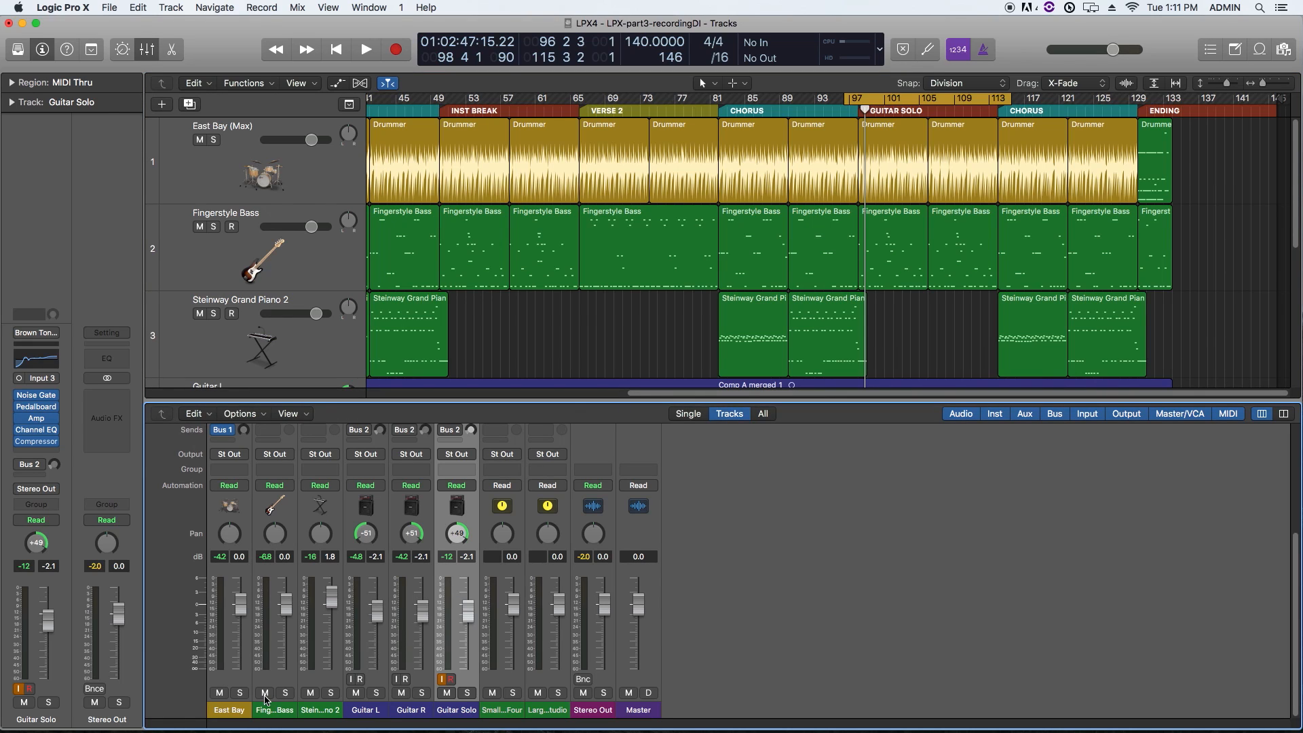
pyautogui.click(239, 711)
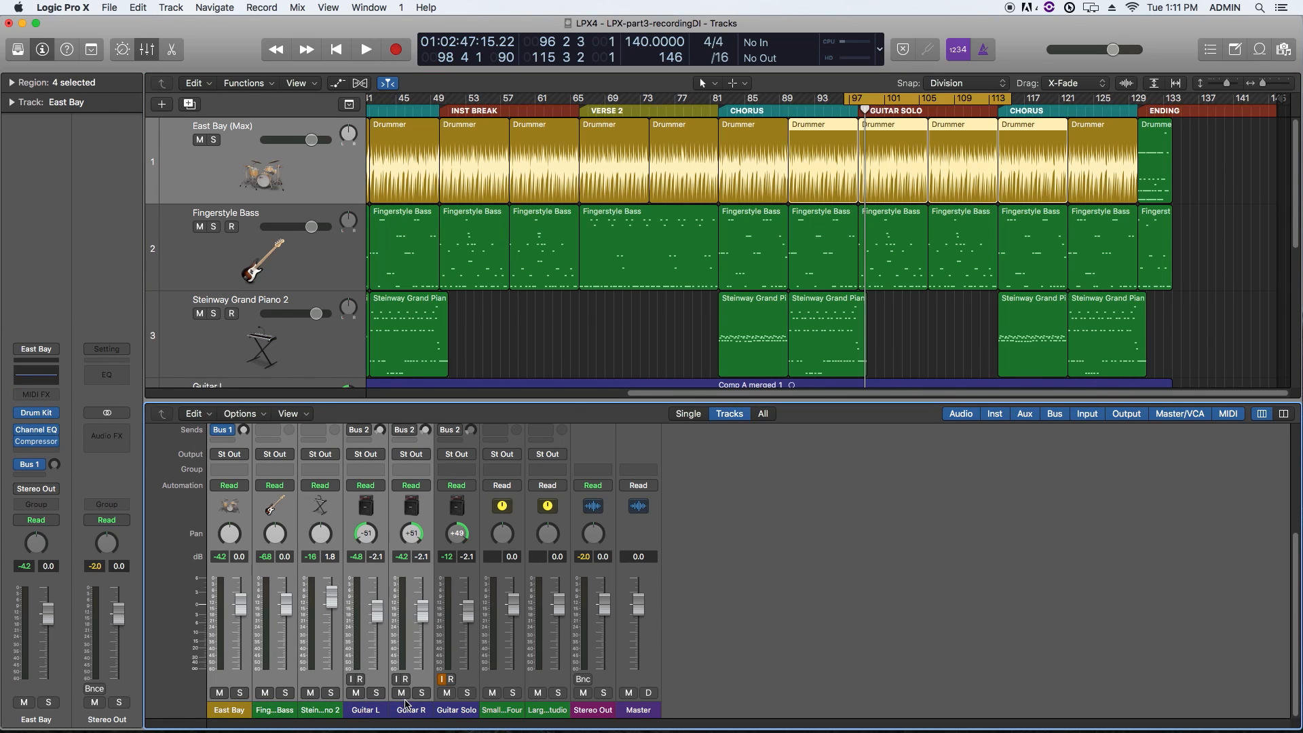
pyautogui.moveTo(417, 613); pyautogui.dragTo(427, 652)
pyautogui.click(811, 569)
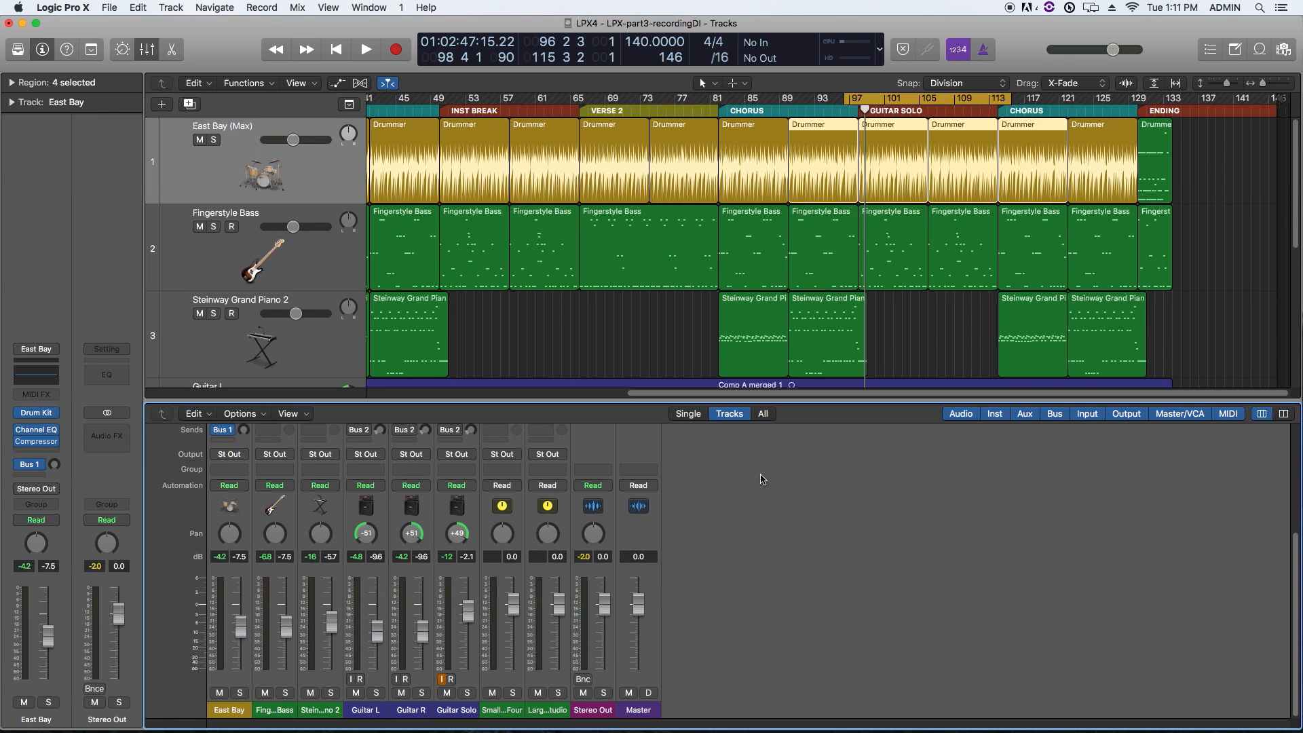
pyautogui.press('x')
pyautogui.click(776, 618)
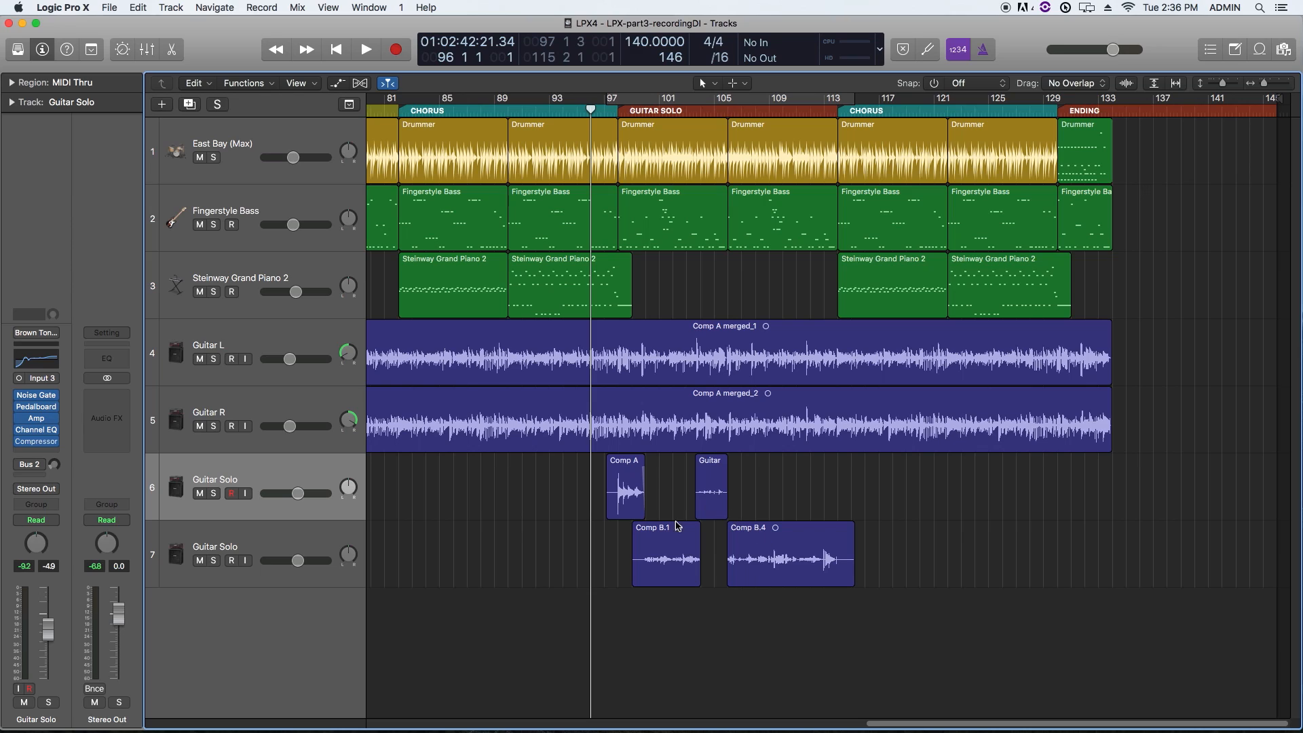
# Step: Play back the guitar solo section from bar 96 into the following chorus and stop
pyautogui.click(329, 536)
pyautogui.click(310, 471)
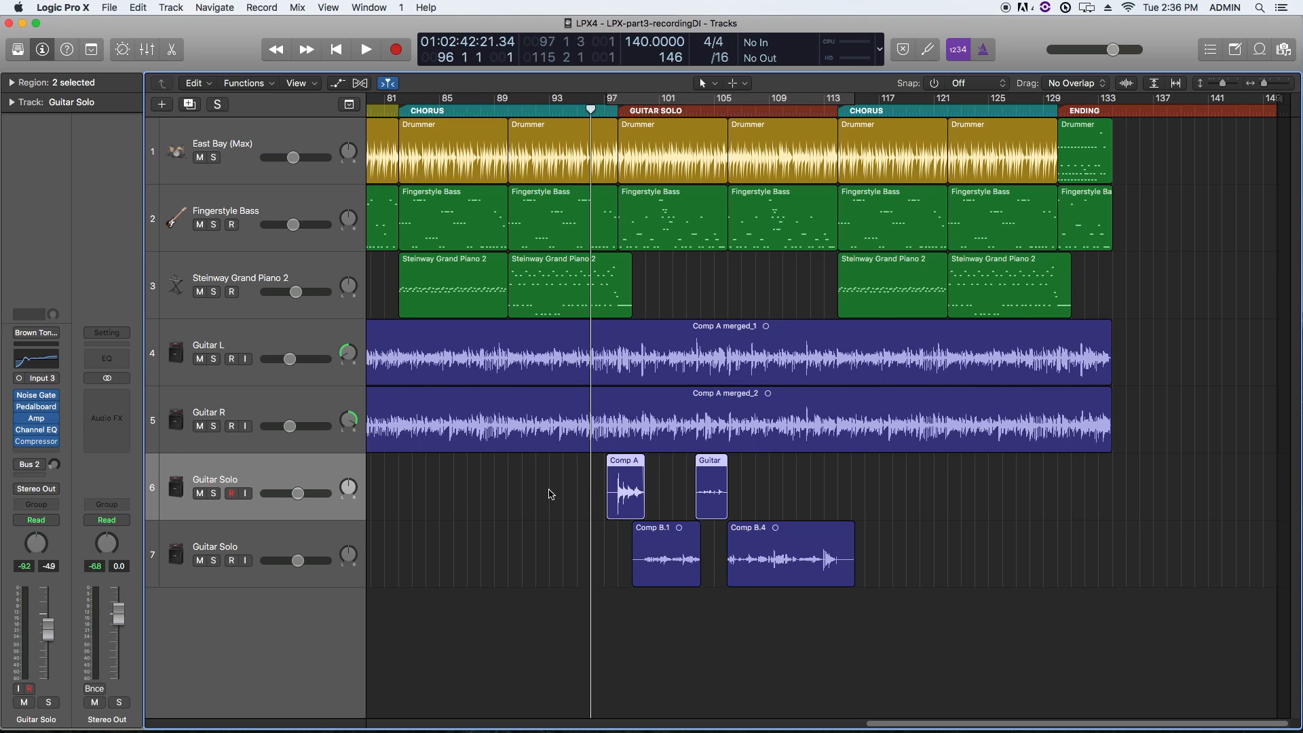
pyautogui.press('space')
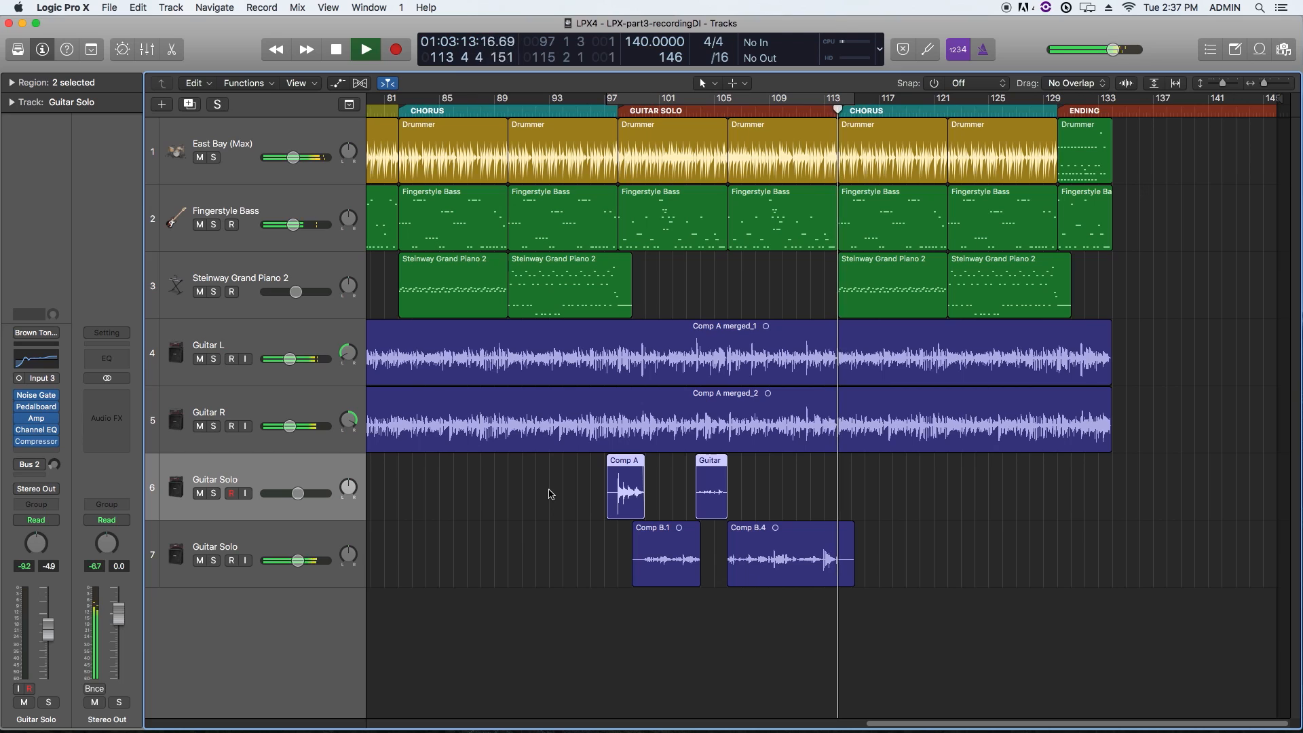
pyautogui.press('space')
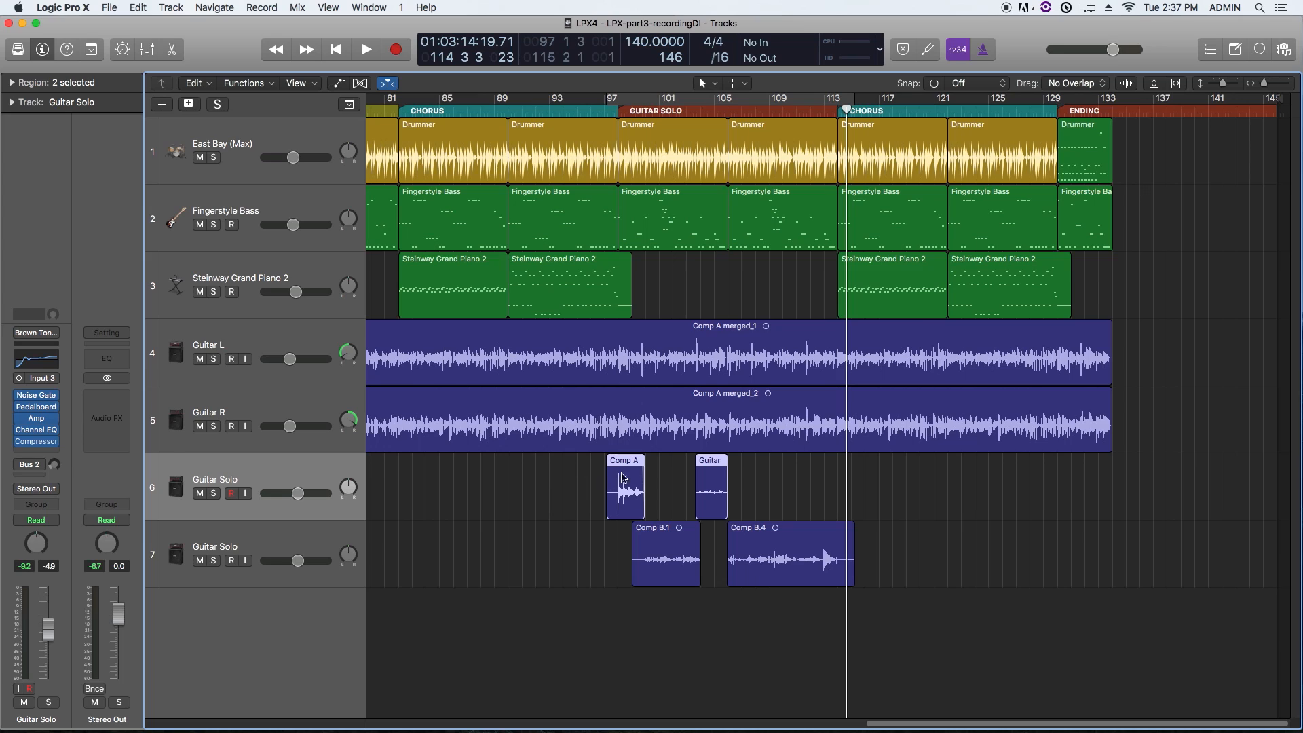
# Step: Mute both Guitar Solo tracks
pyautogui.moveTo(934, 479); pyautogui.dragTo(577, 556)
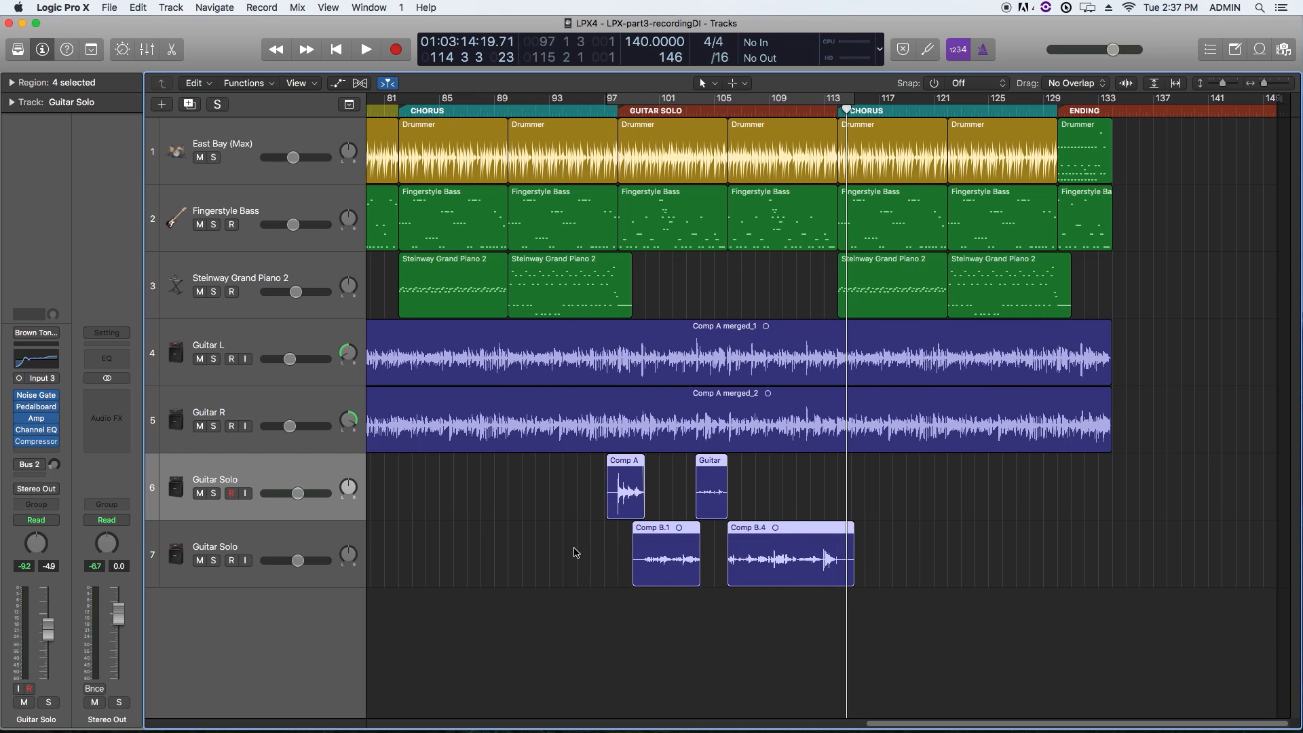
pyautogui.click(893, 501)
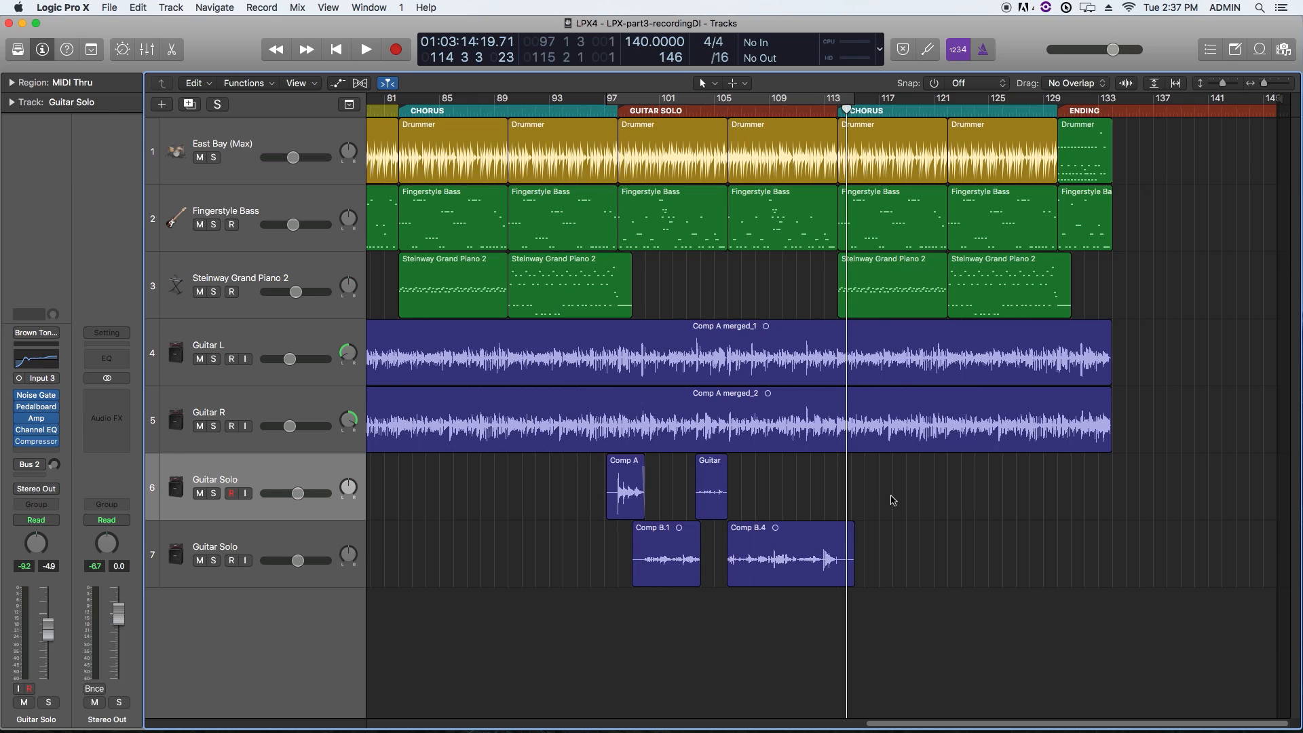
pyautogui.click(200, 493)
pyautogui.click(200, 561)
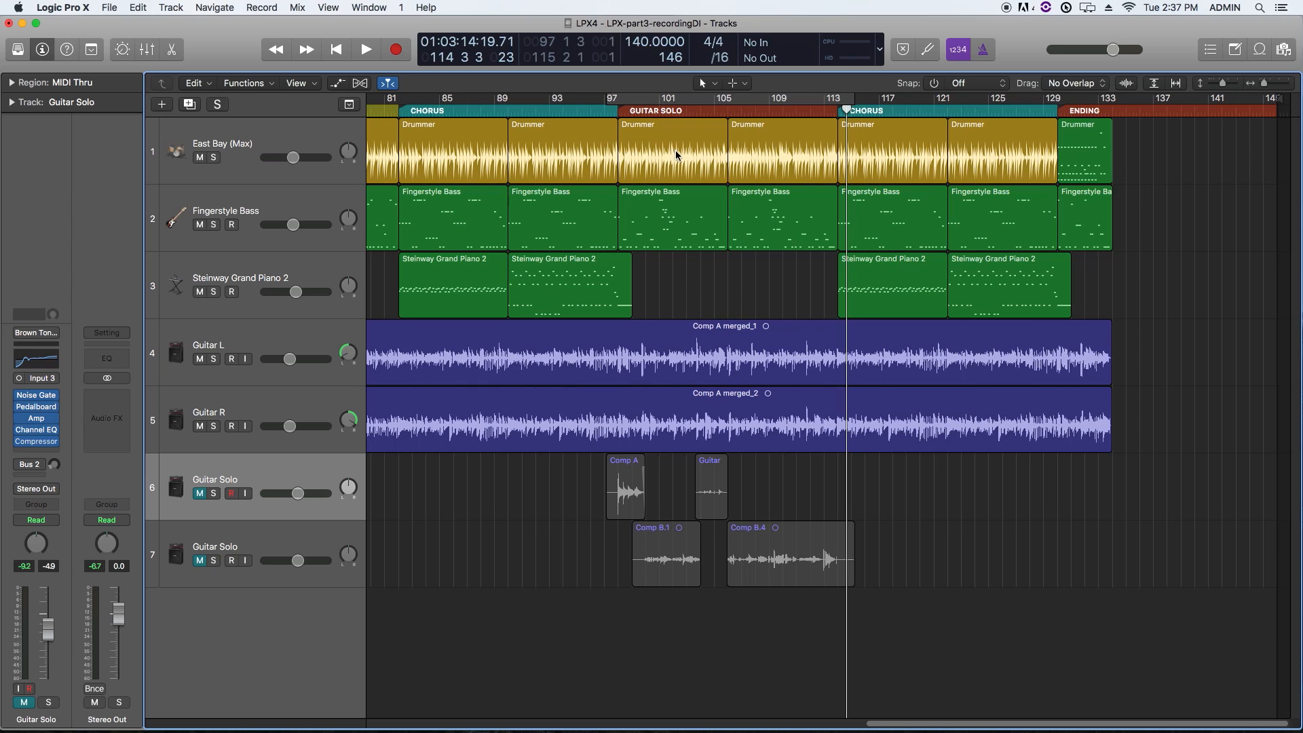
pyautogui.click(653, 207)
pyautogui.click(653, 274)
pyautogui.moveTo(653, 274); pyautogui.dragTo(497, 279)
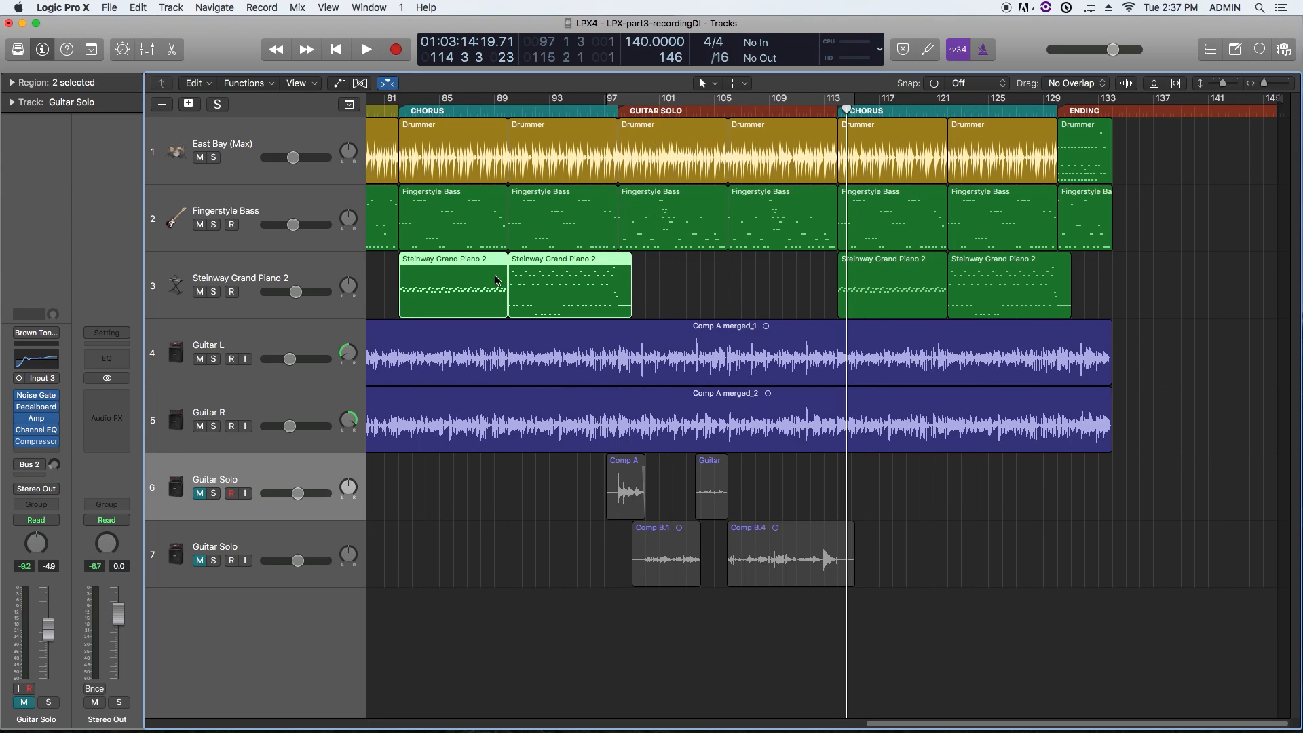
pyautogui.moveTo(1135, 223); pyautogui.dragTo(917, 272)
pyautogui.click(808, 278)
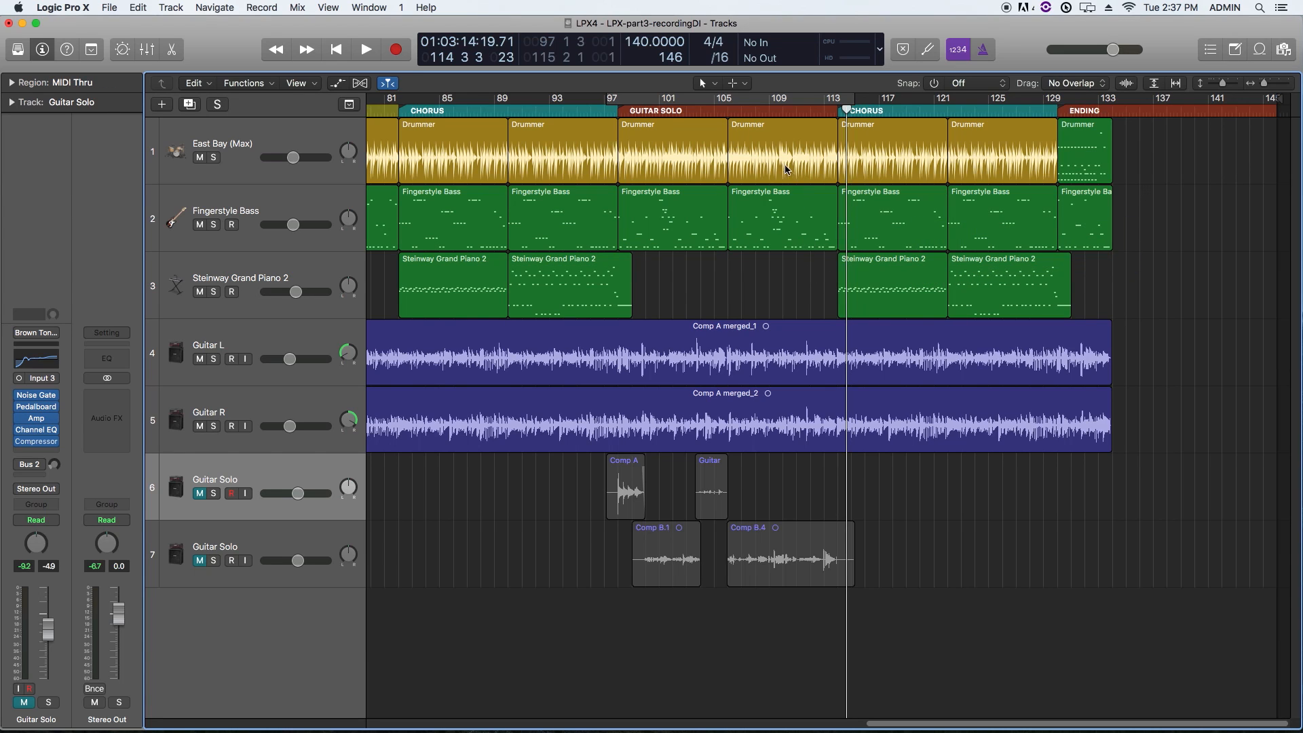
# Step: Review the Drummer editor settings for the drum regions of the whole song, including Kick & Snare Follow, and close the editor
pyautogui.click(784, 165)
pyautogui.press('super+Left')
pyautogui.press('super+Left')
pyautogui.press('super+Left')
pyautogui.press('super+Left')
pyautogui.press('super+Left')
pyautogui.press('super+Left')
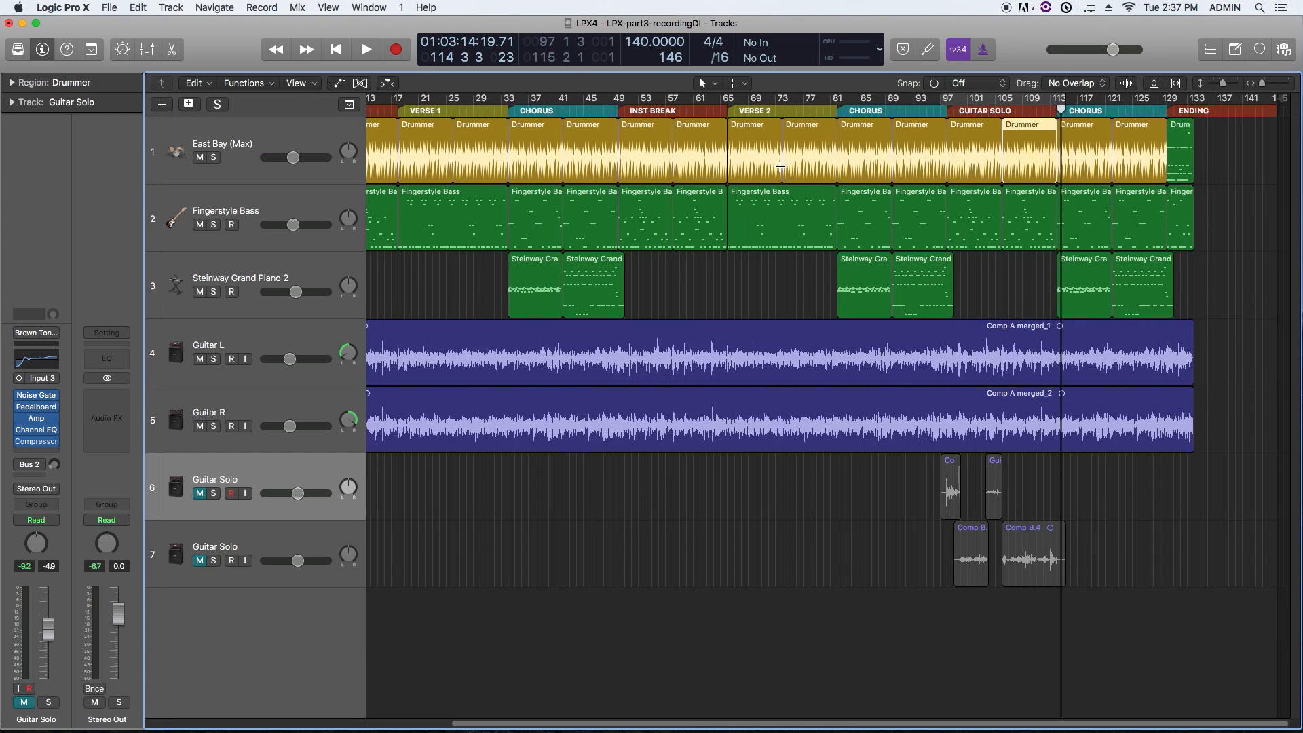
pyautogui.doubleClick(401, 157)
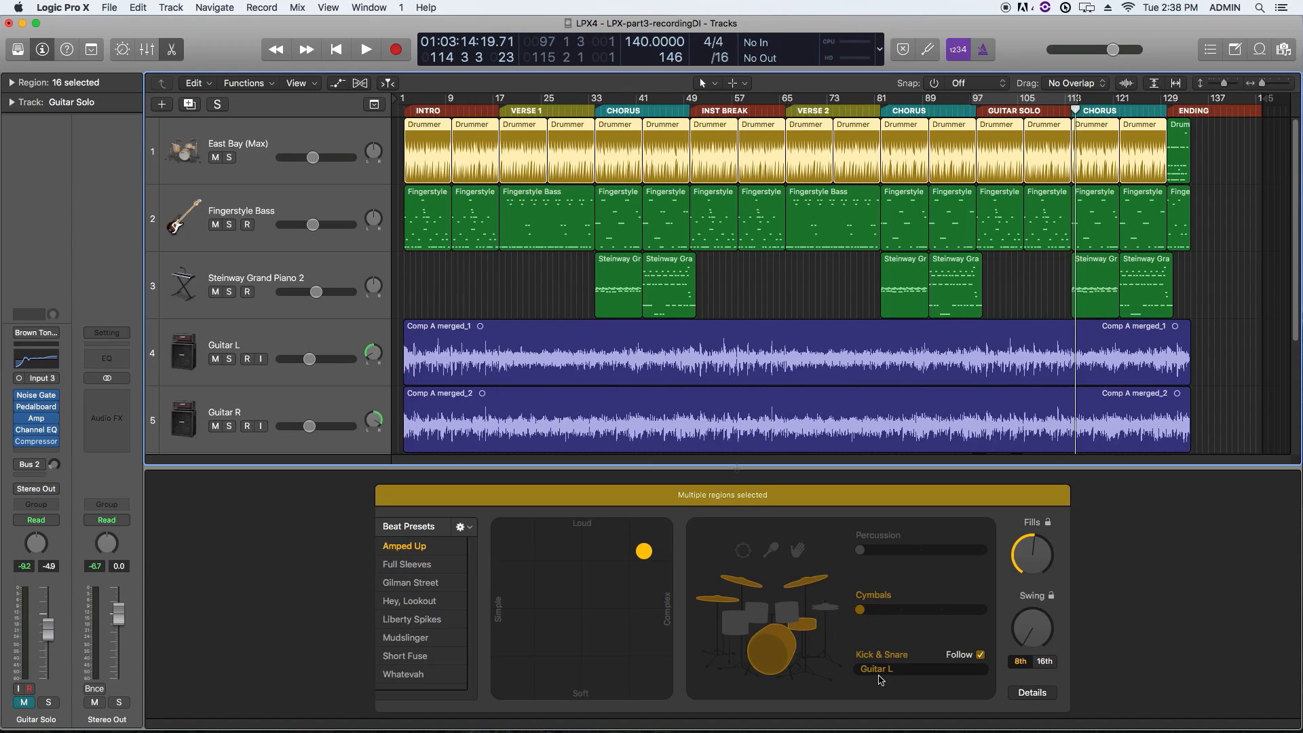
pyautogui.moveTo(738, 467); pyautogui.dragTo(719, 729)
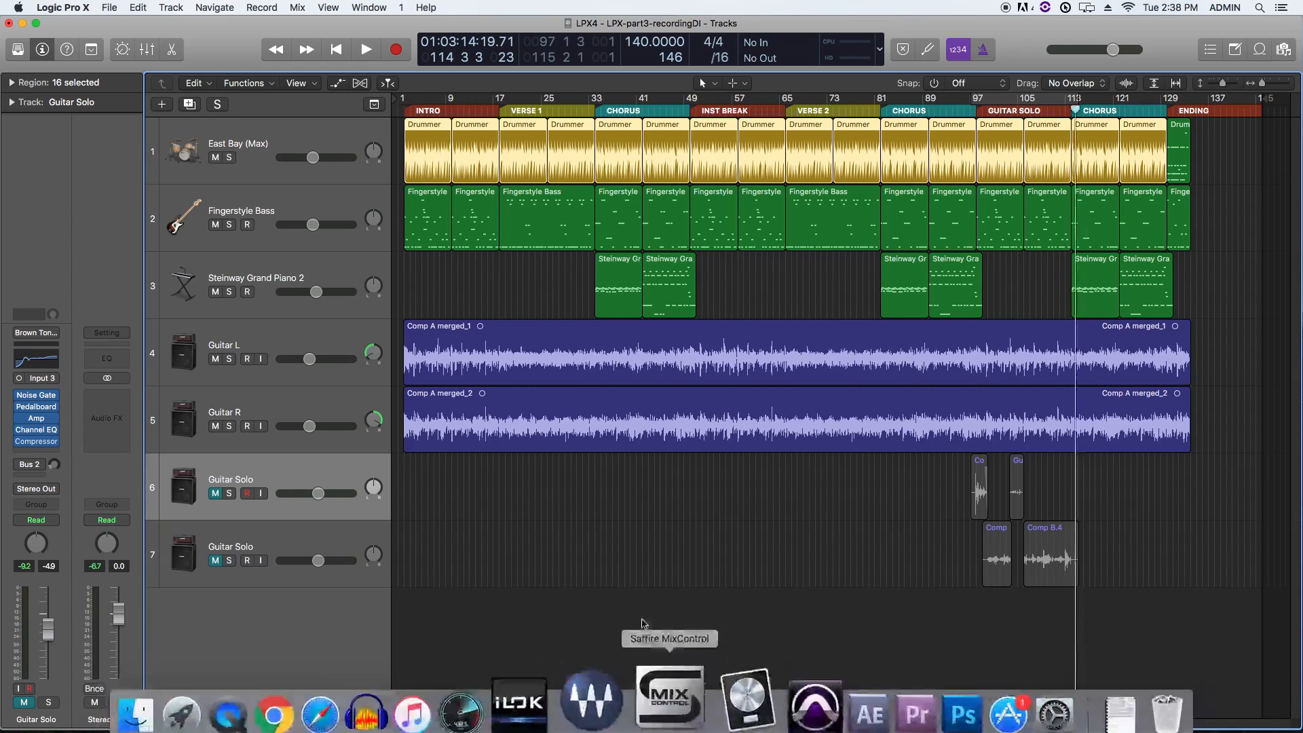
pyautogui.click(624, 527)
# Step: Return the playhead to the song start, show the Flex controls and enable Flex on the Guitar L and Guitar R tracks
pyautogui.press('Return')
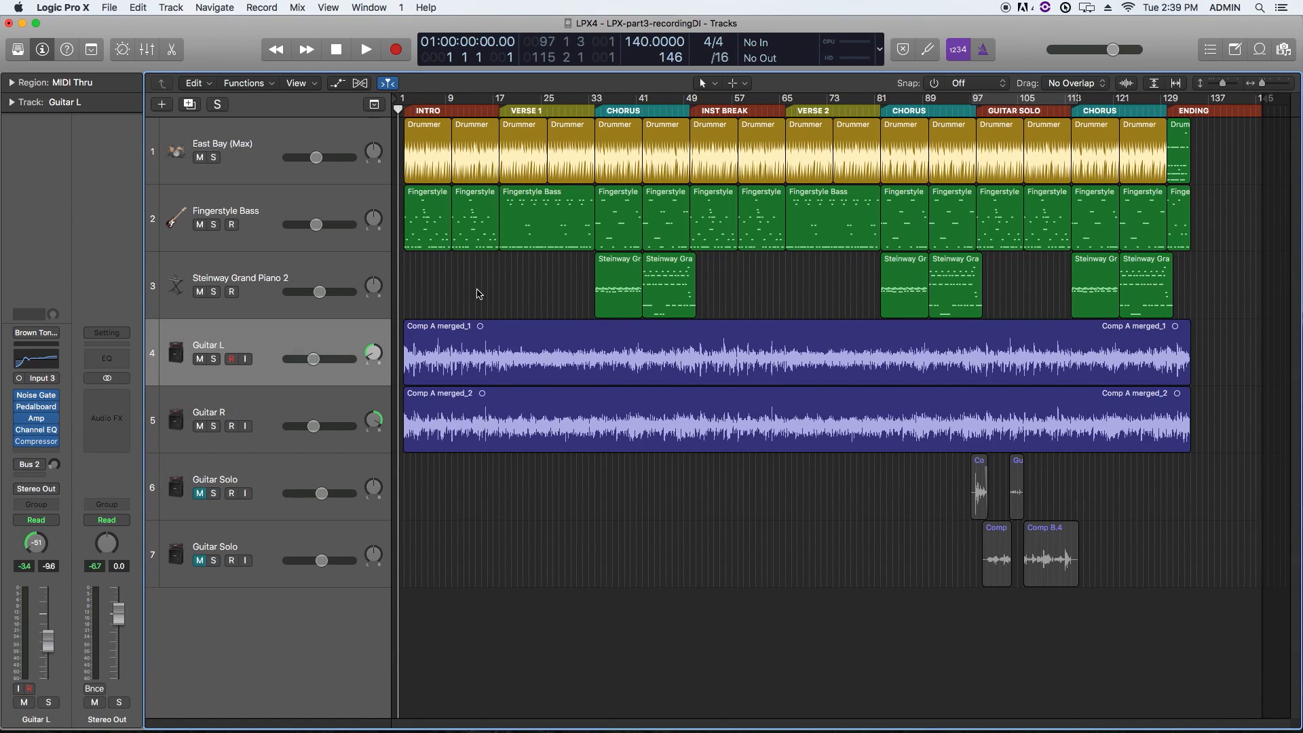
pyautogui.press('super+Right')
pyautogui.press('super+Right')
pyautogui.press('super+Right')
pyautogui.press('super+Right')
pyautogui.press('super+Down')
pyautogui.press('super+Down')
pyautogui.press('super+Down')
pyautogui.press('super+Down')
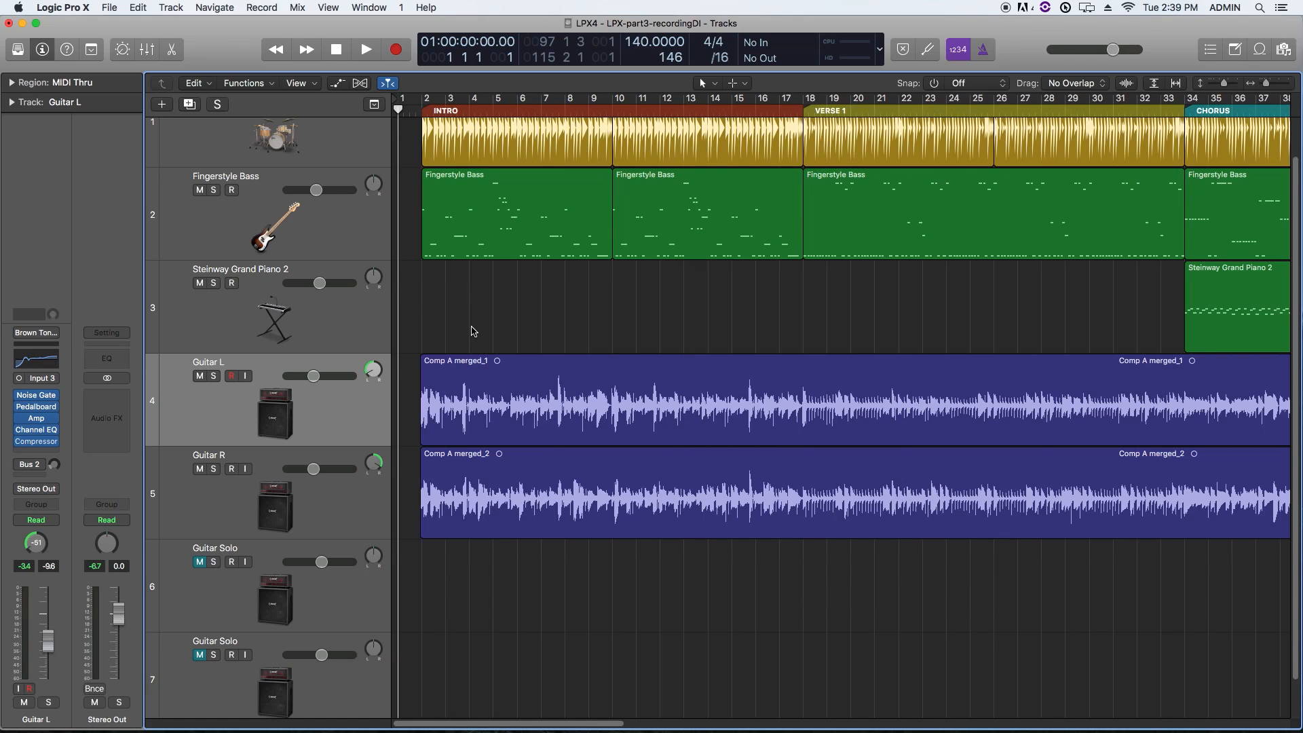
pyautogui.click(361, 84)
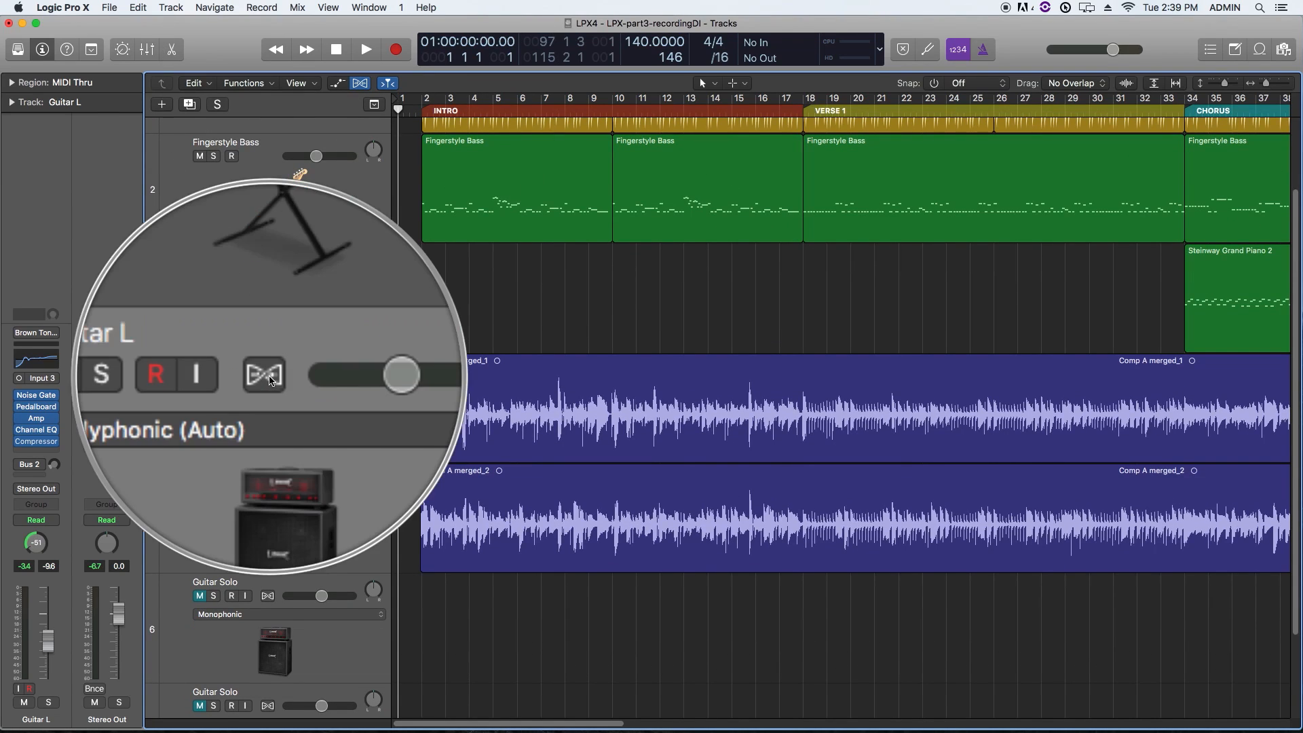
pyautogui.click(268, 377)
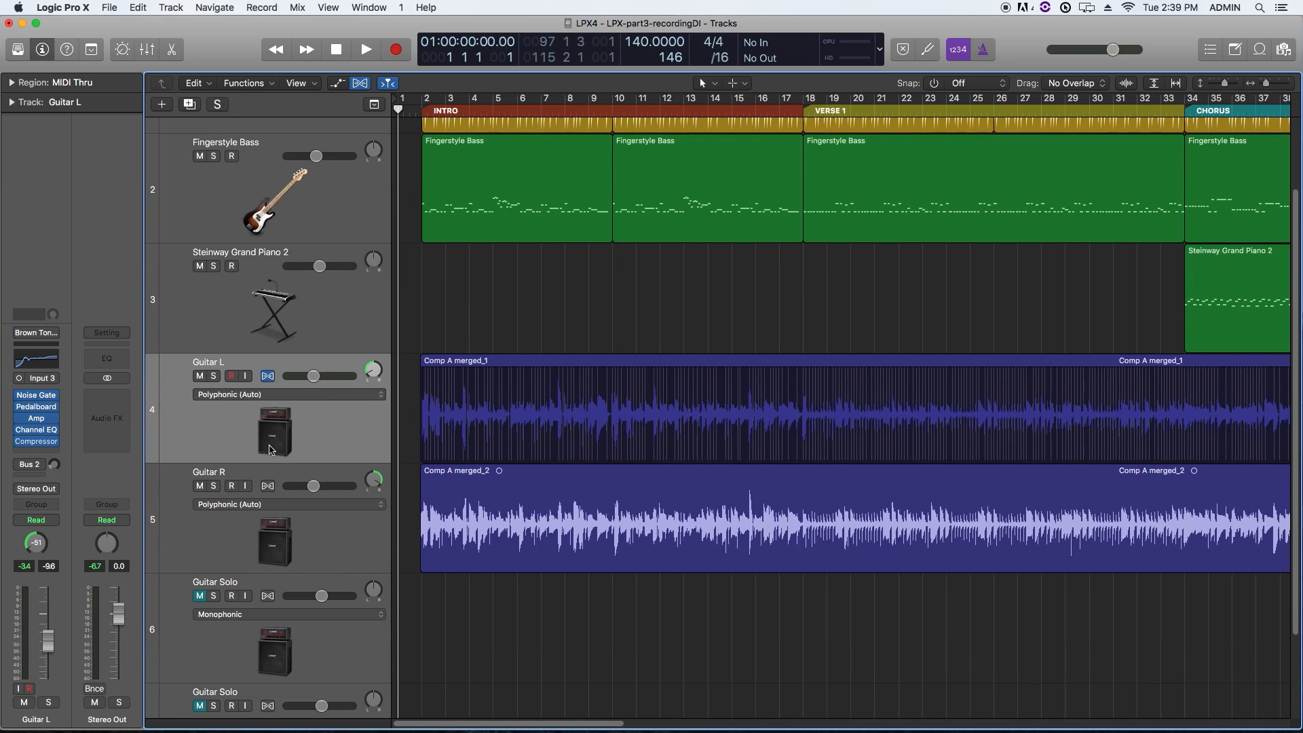
pyautogui.click(269, 487)
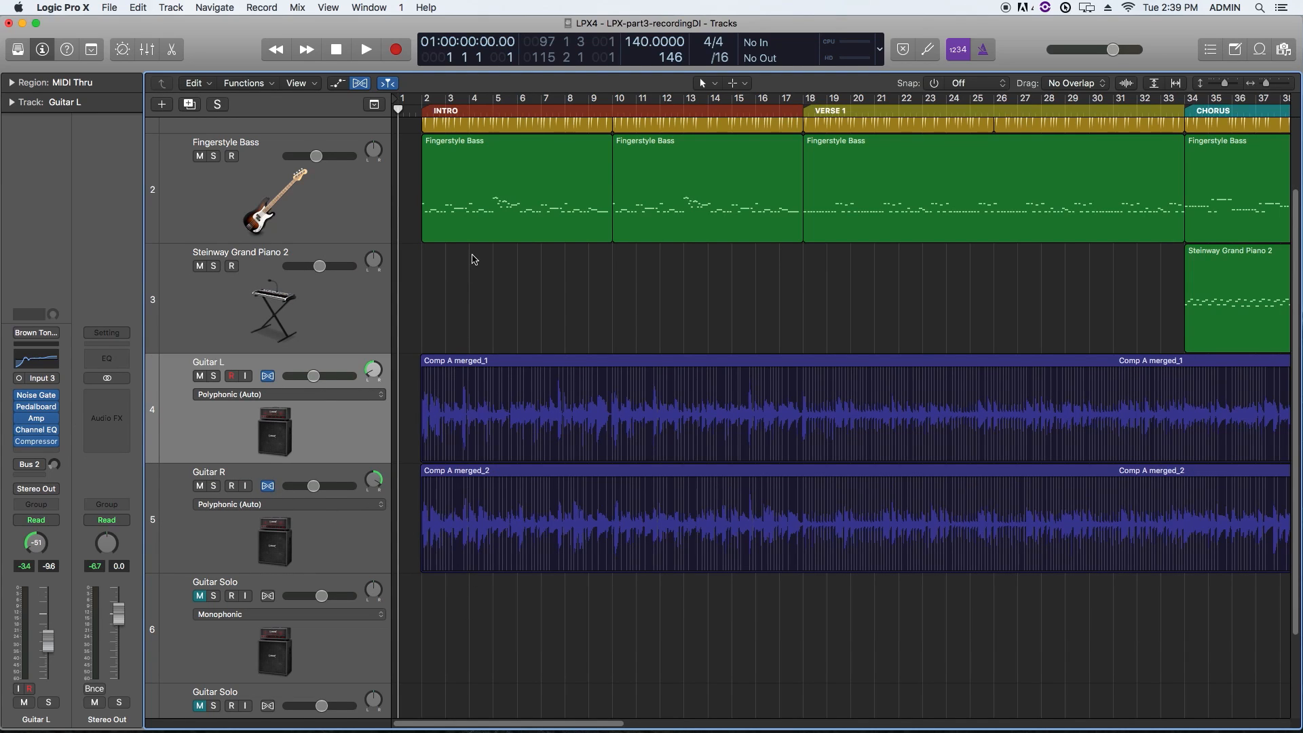
# Step: Examine the flex transient markers of both rhythm guitar regions against the beat grid around bar 3 of the intro
pyautogui.click(459, 124)
pyautogui.press('super+Right')
pyautogui.press('super+Right')
pyautogui.press('super+Right')
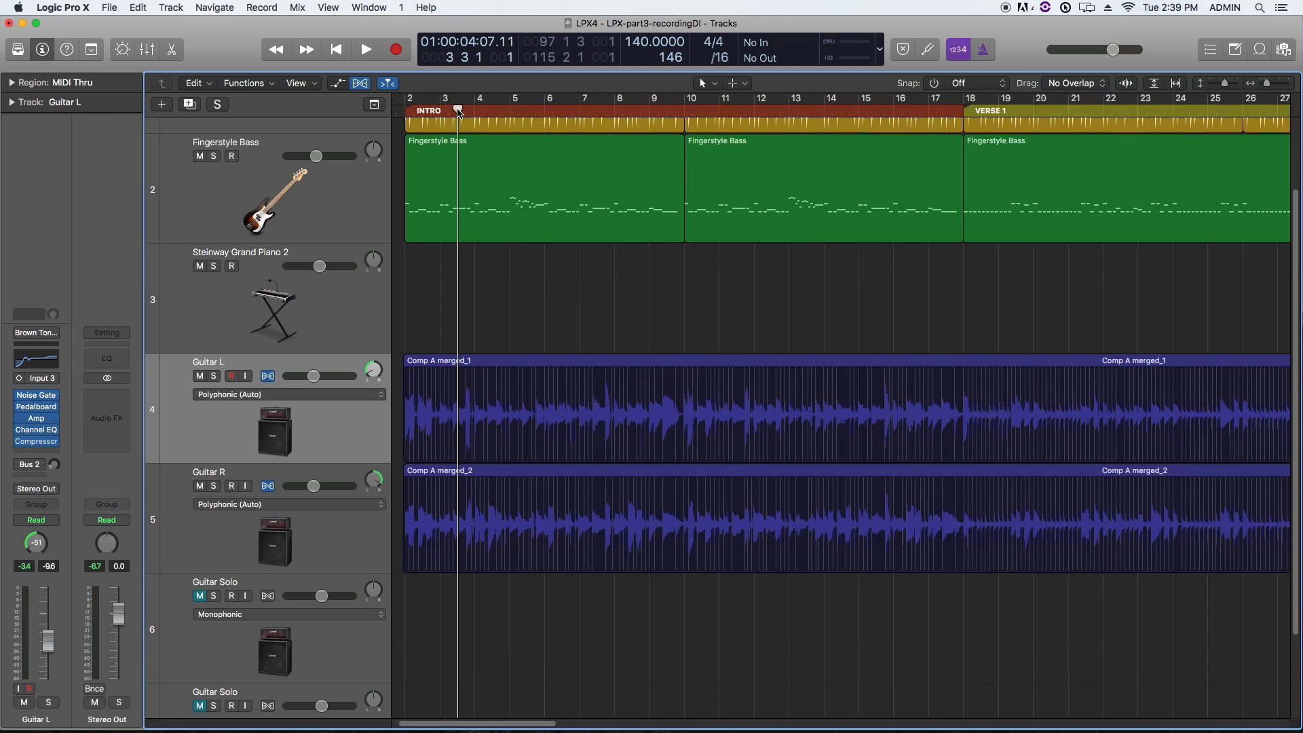
pyautogui.hscroll(-5, 600, 418)
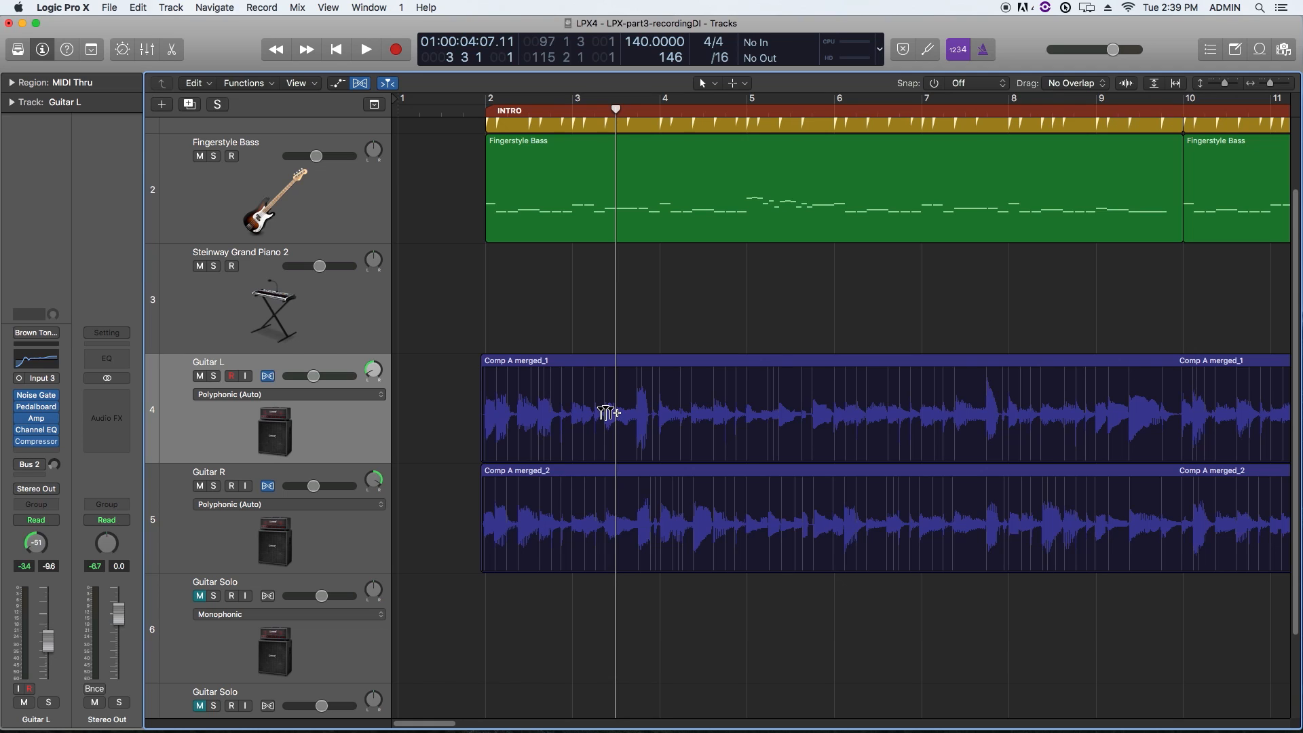
pyautogui.press('super+Right')
pyautogui.press('super+Right')
pyautogui.press('super+Right')
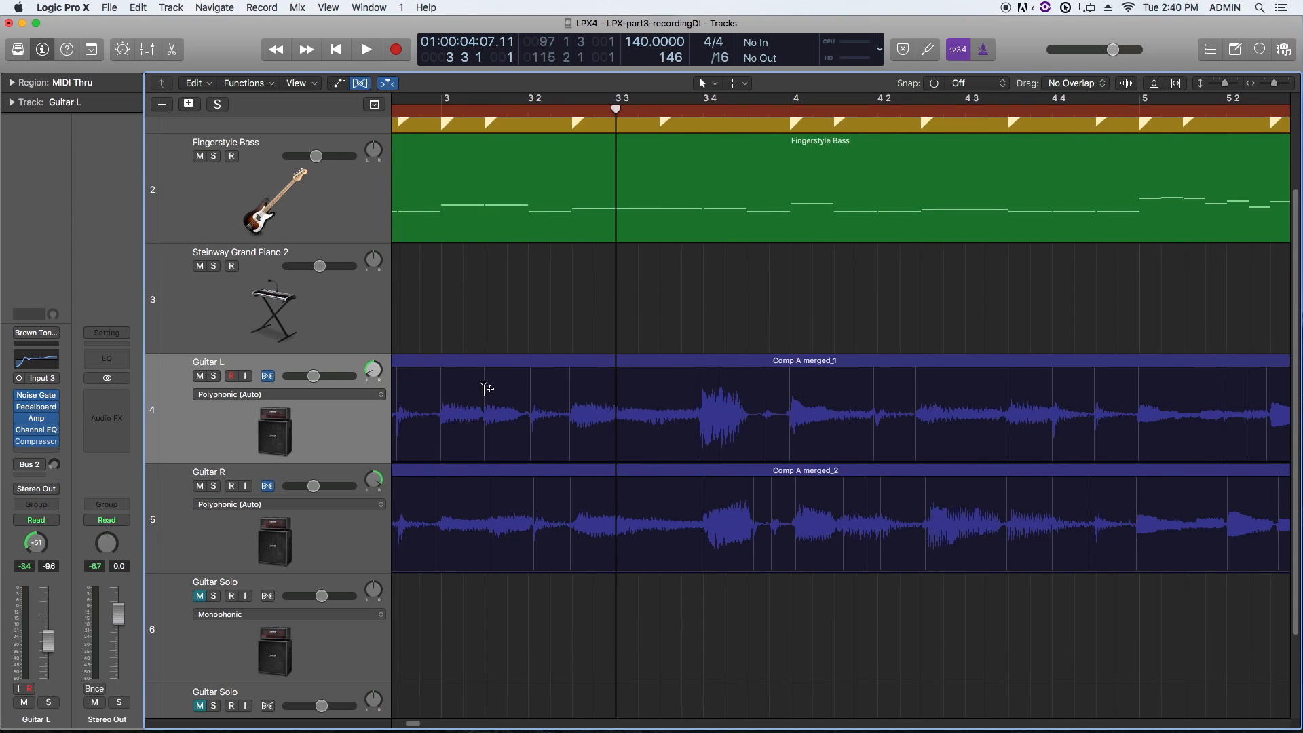
# Step: Solo the Guitar L track and scrub the playhead through its intro to position 3 2 3
pyautogui.click(446, 391)
pyautogui.hotkey('ctrl', 's')
pyautogui.press('Return')
pyautogui.press('space')
pyautogui.moveTo(655, 115); pyautogui.dragTo(1013, 125)
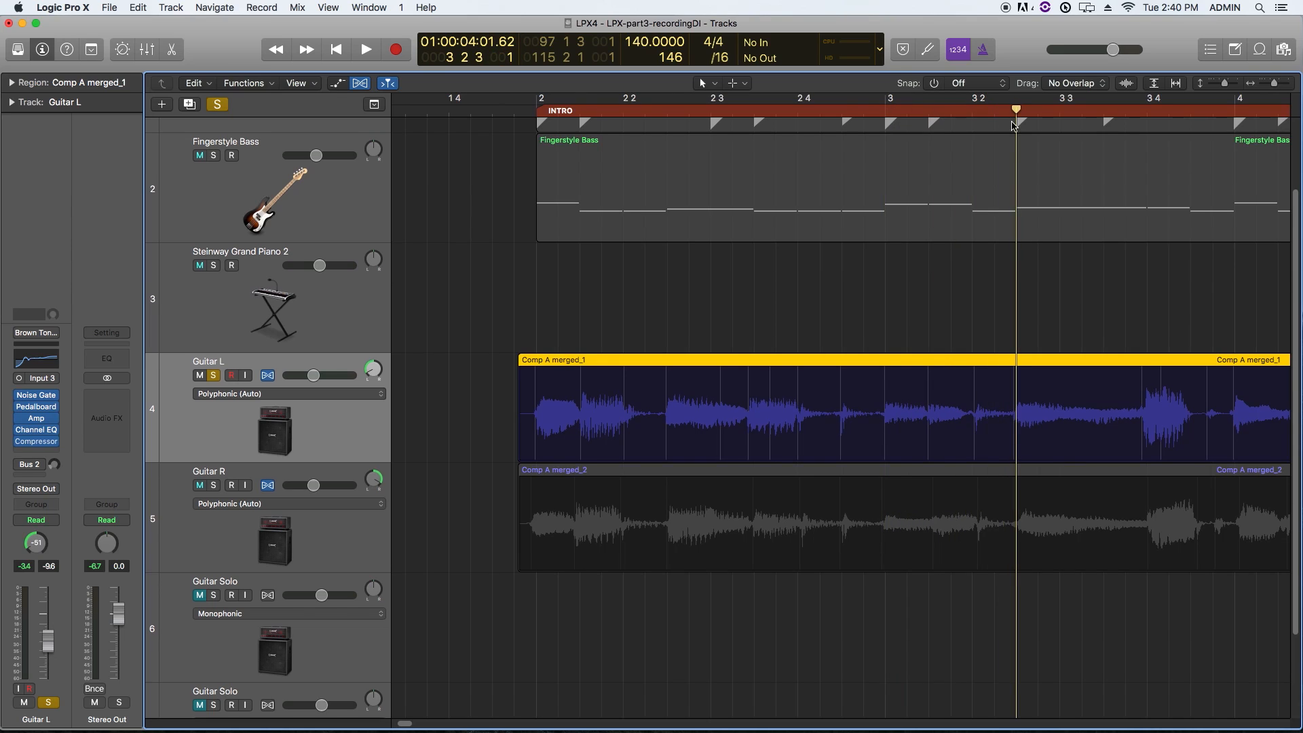
# Step: Quantize the Comp A merged_1 region on the Guitar L track to 1/8 Note
pyautogui.click(775, 329)
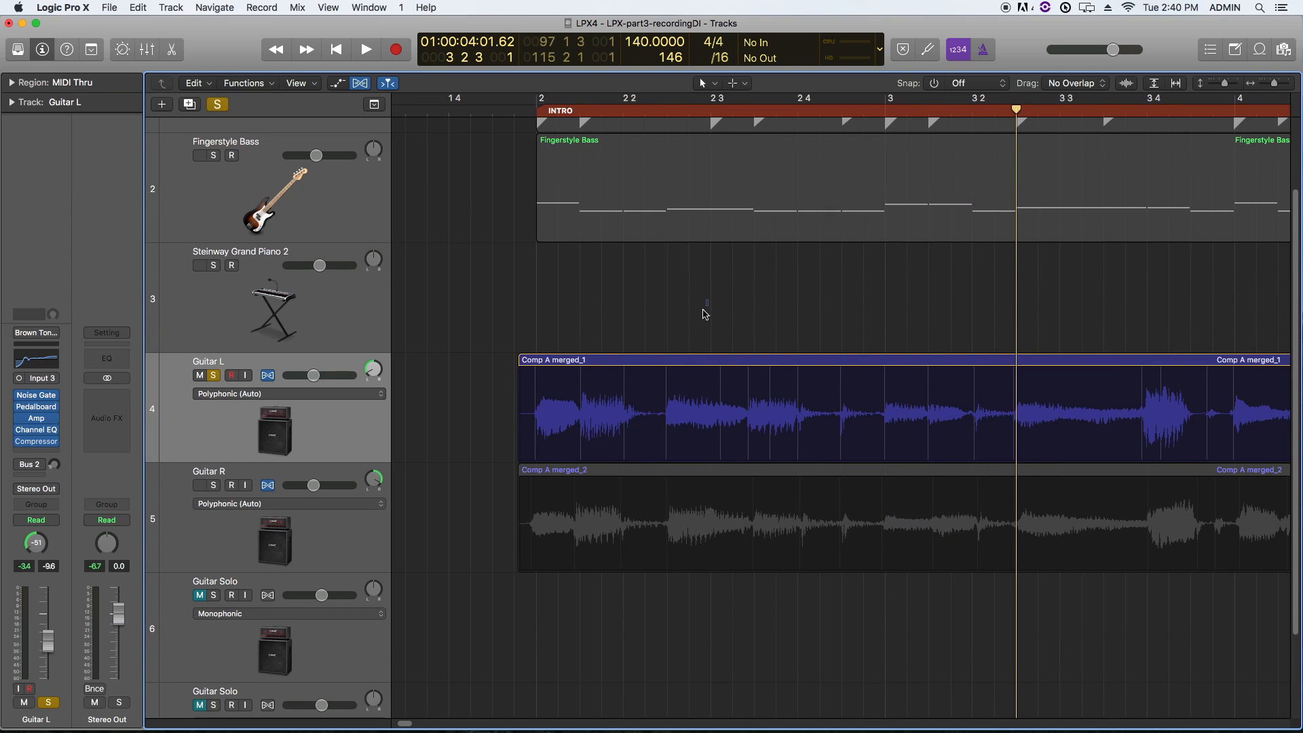
pyautogui.click(669, 381)
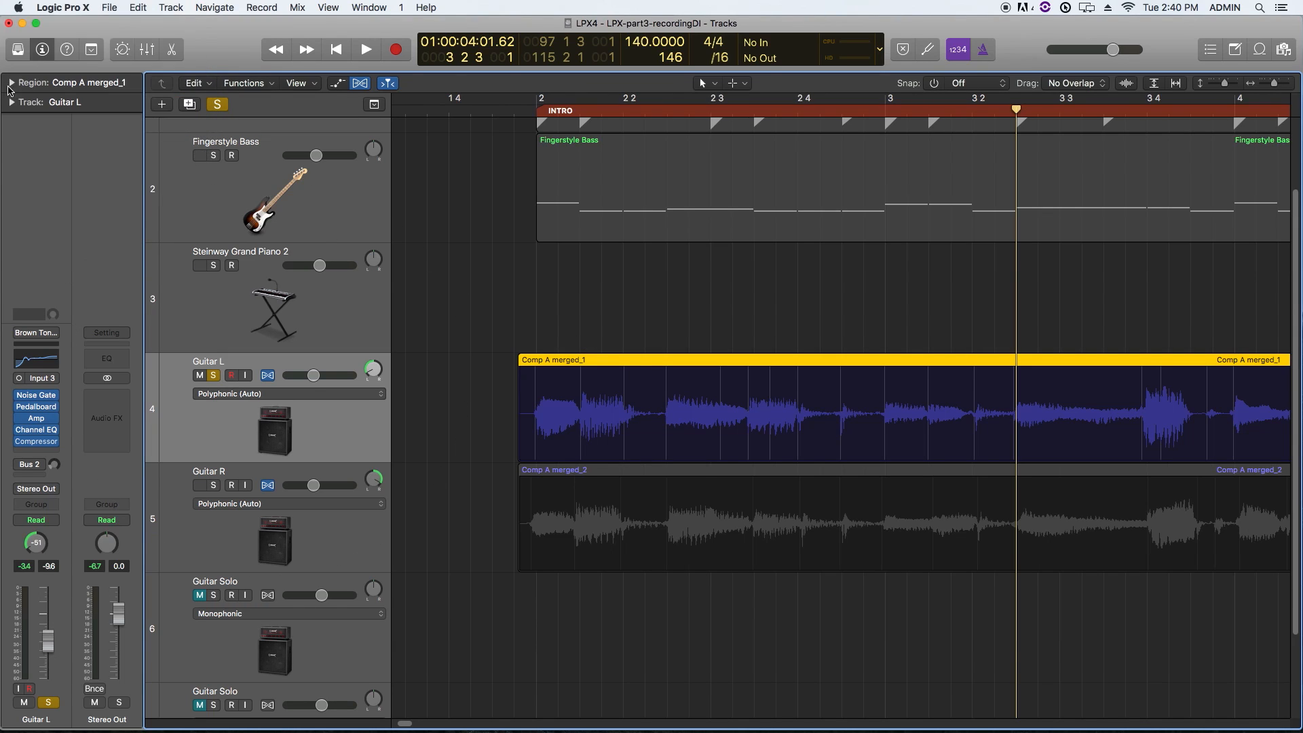
pyautogui.click(12, 83)
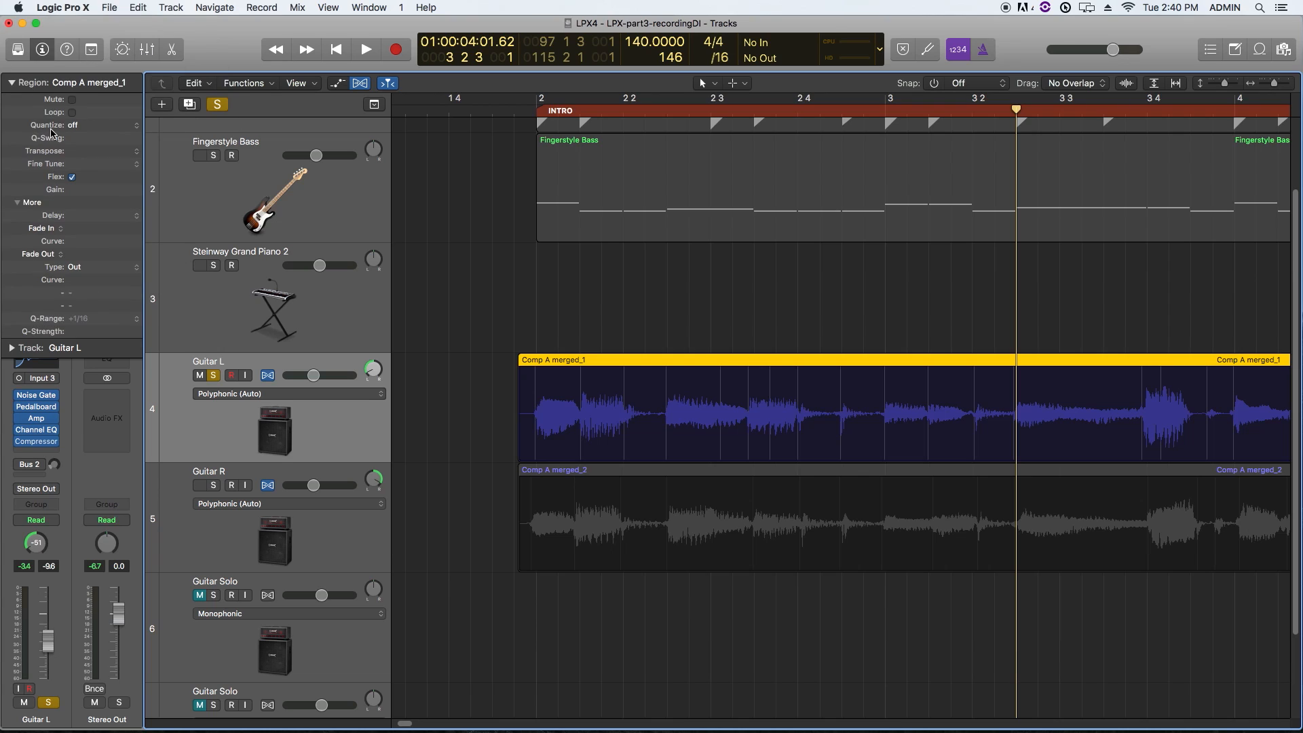
pyautogui.click(76, 125)
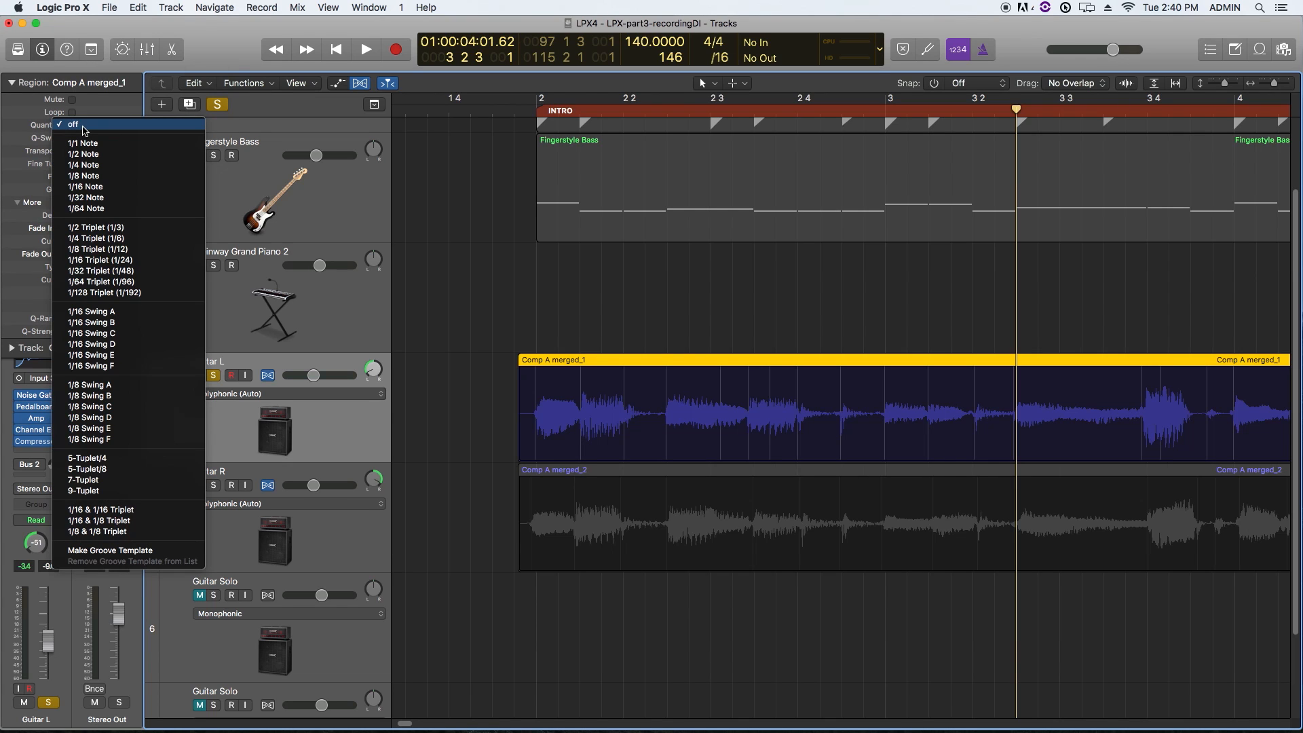
pyautogui.click(80, 176)
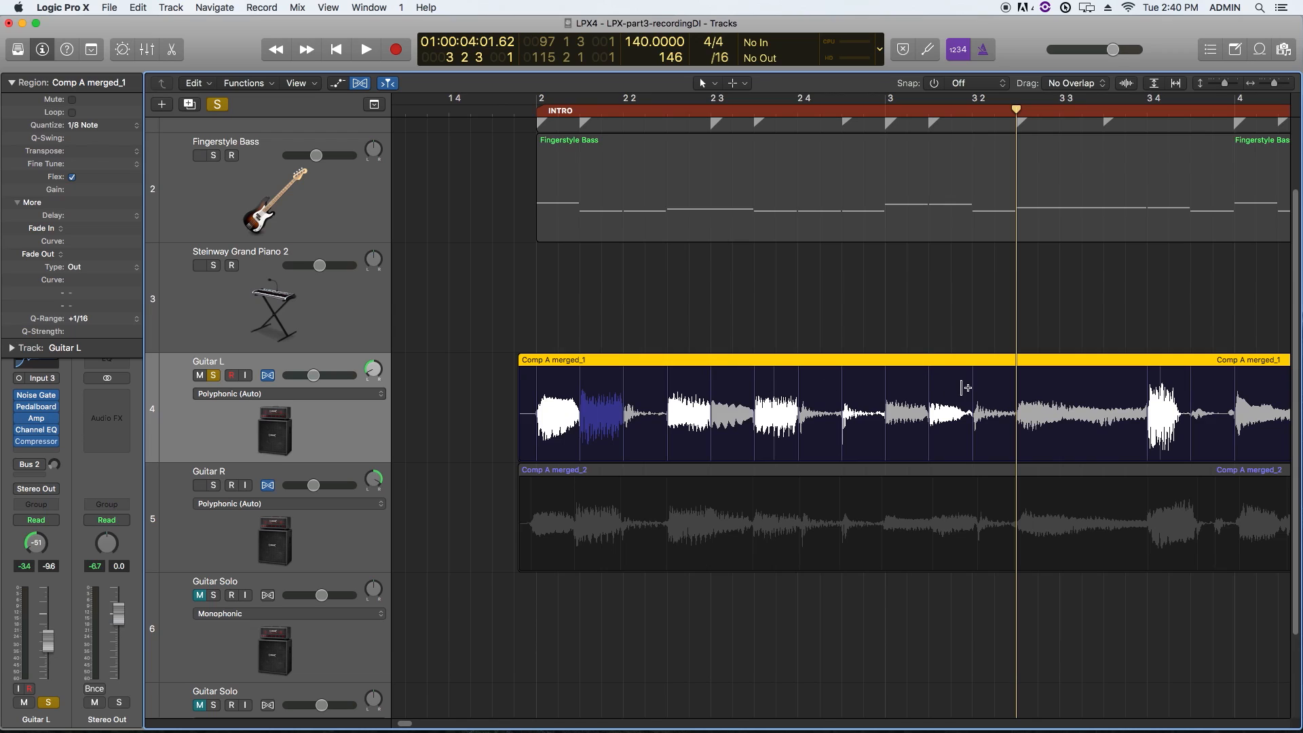
# Step: Place the playhead just before bar 2, then examine Guitar L's Flex Time algorithm options and the Complex setting in its track parameters
pyautogui.click(514, 113)
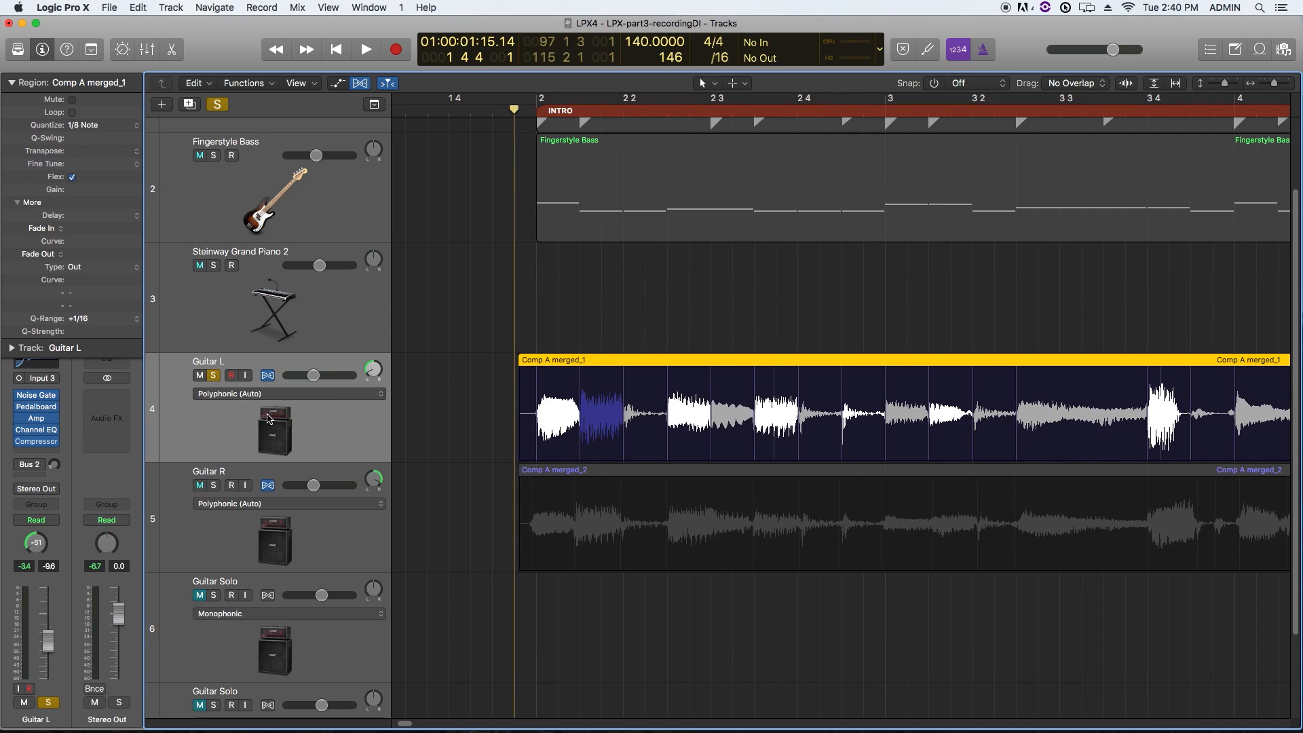
pyautogui.click(237, 395)
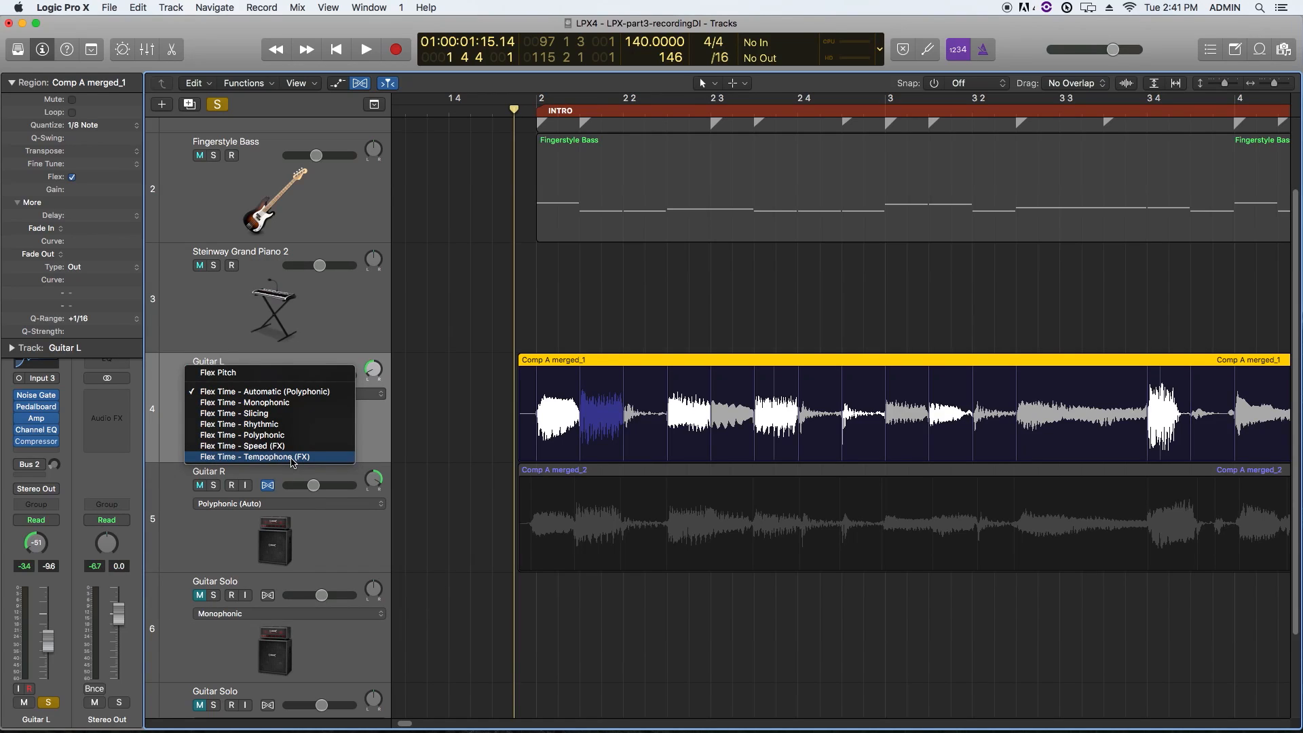
pyautogui.click(325, 398)
pyautogui.click(12, 347)
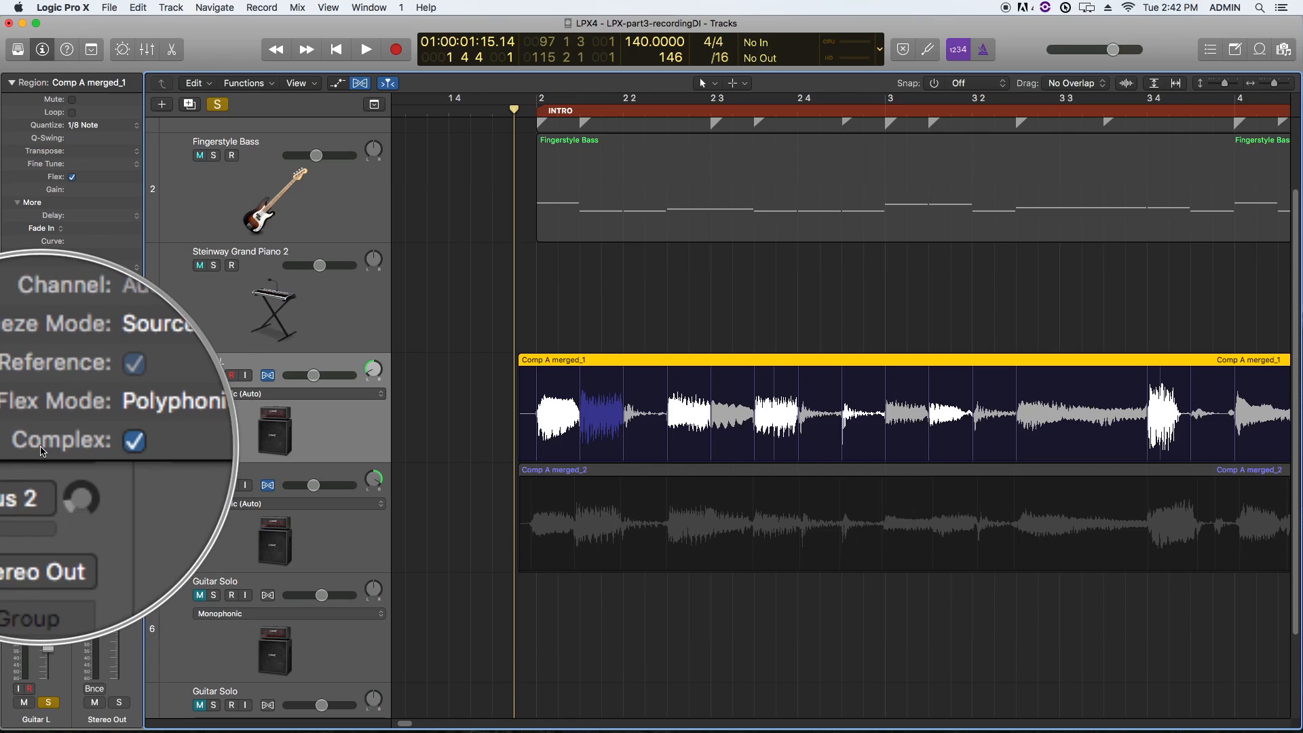
pyautogui.click(13, 349)
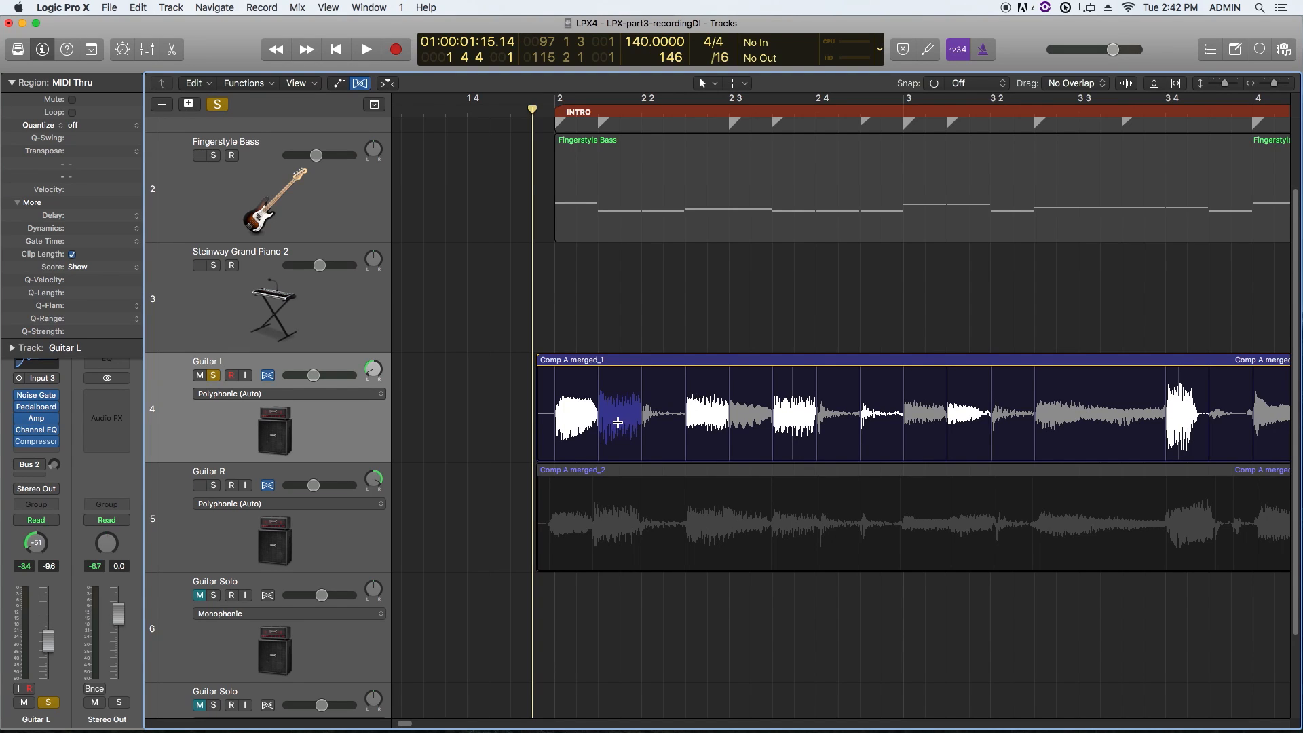
# Step: Solo the Guitar R track and quantize its Comp A merged_2 region to 1/8 Note
pyautogui.click(617, 422)
pyautogui.press('q')
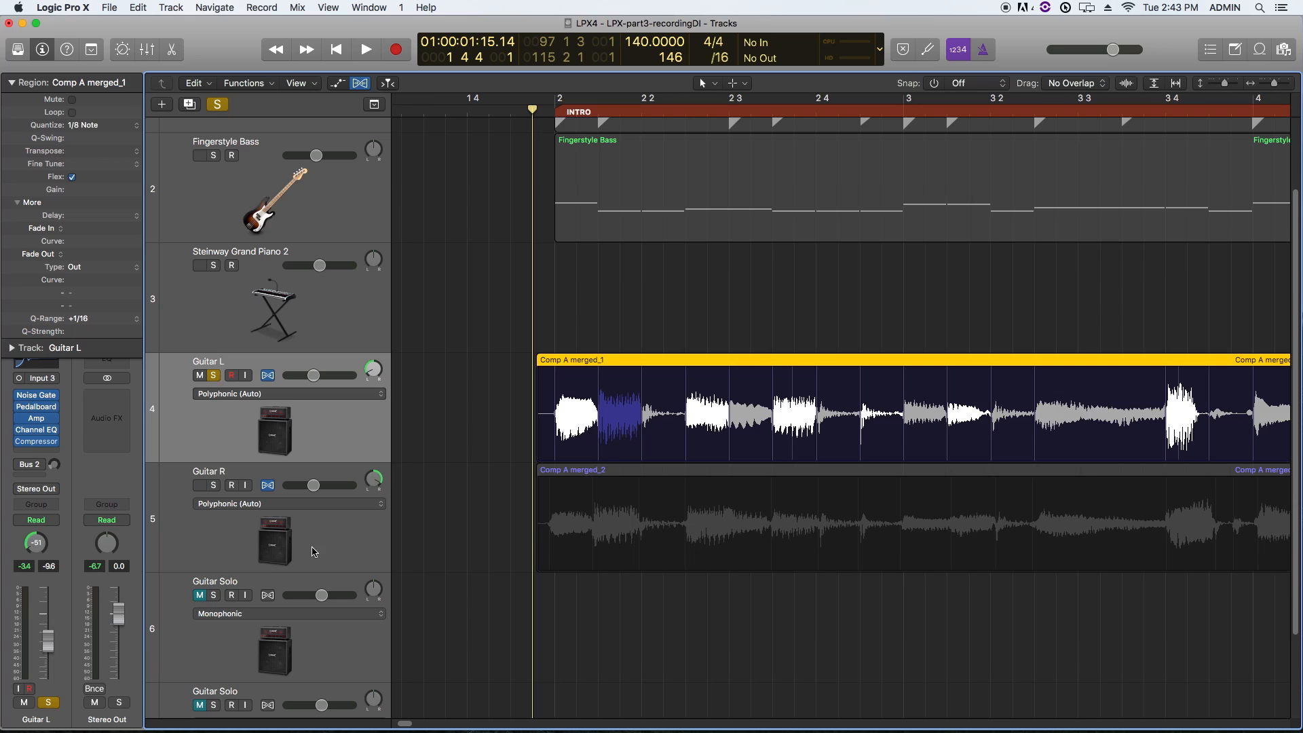
pyautogui.click(248, 502)
pyautogui.click(219, 486)
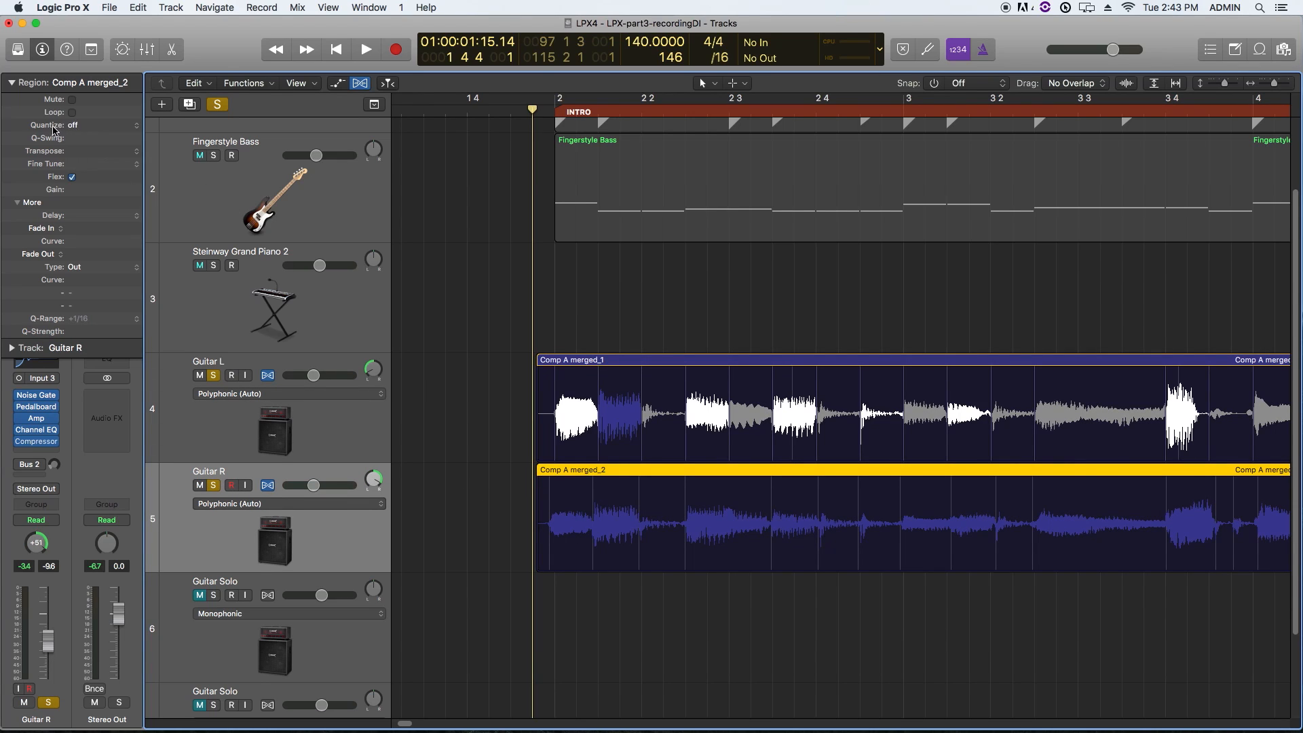
pyautogui.click(95, 128)
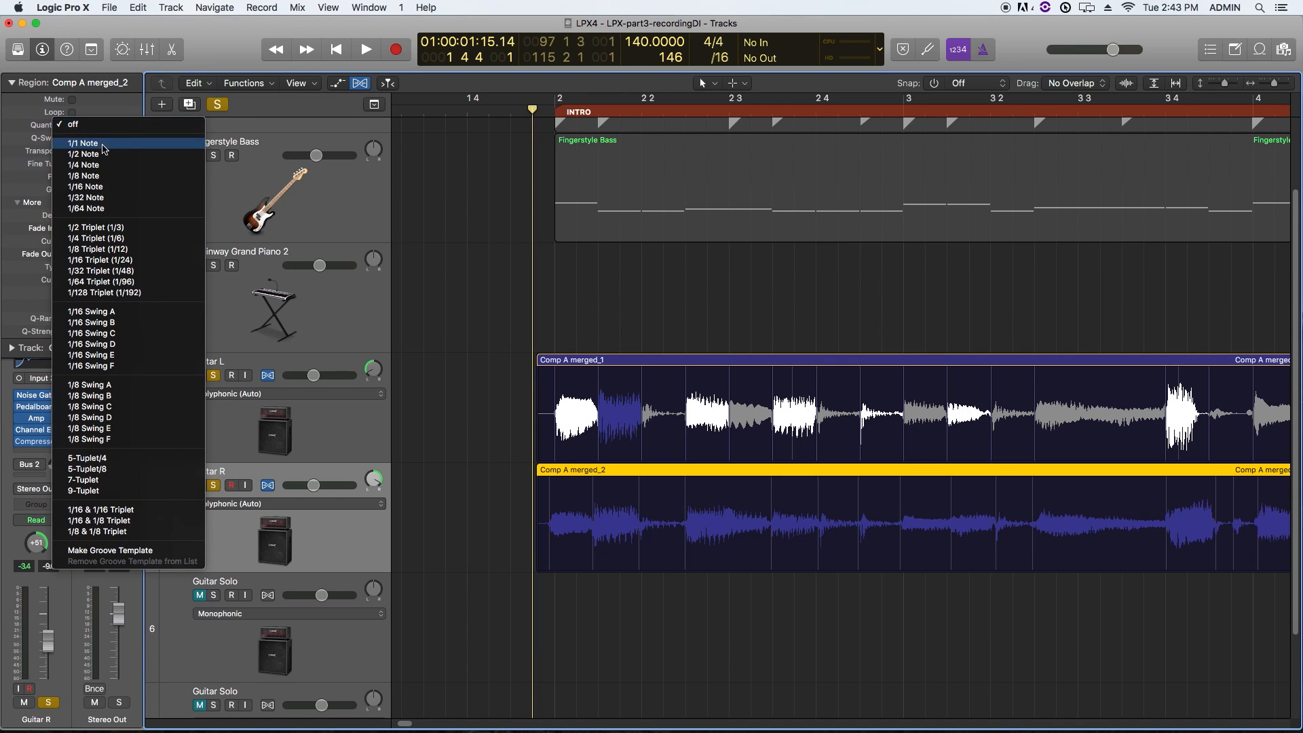
pyautogui.click(88, 176)
pyautogui.click(676, 629)
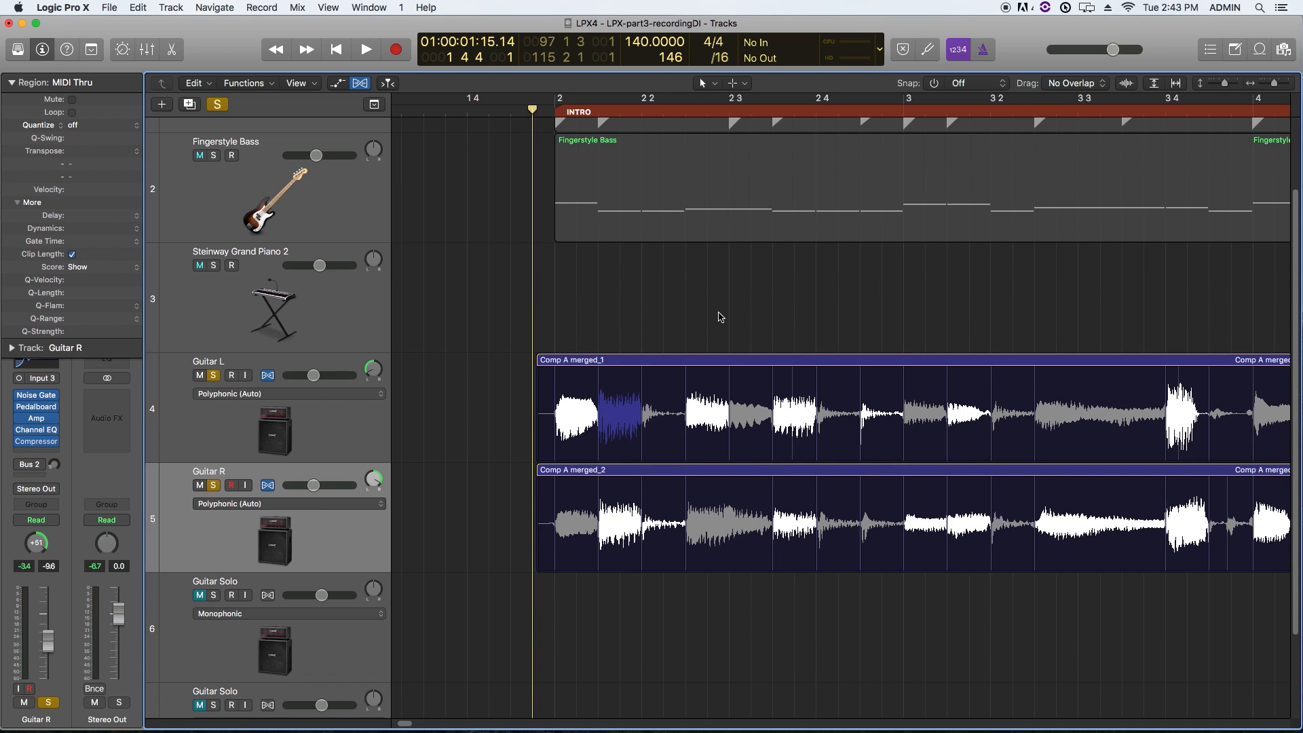
# Step: Play the intro, then replay the Guitar L region from position 3 3 2 into bar 4 to check its timing
pyautogui.press('space')
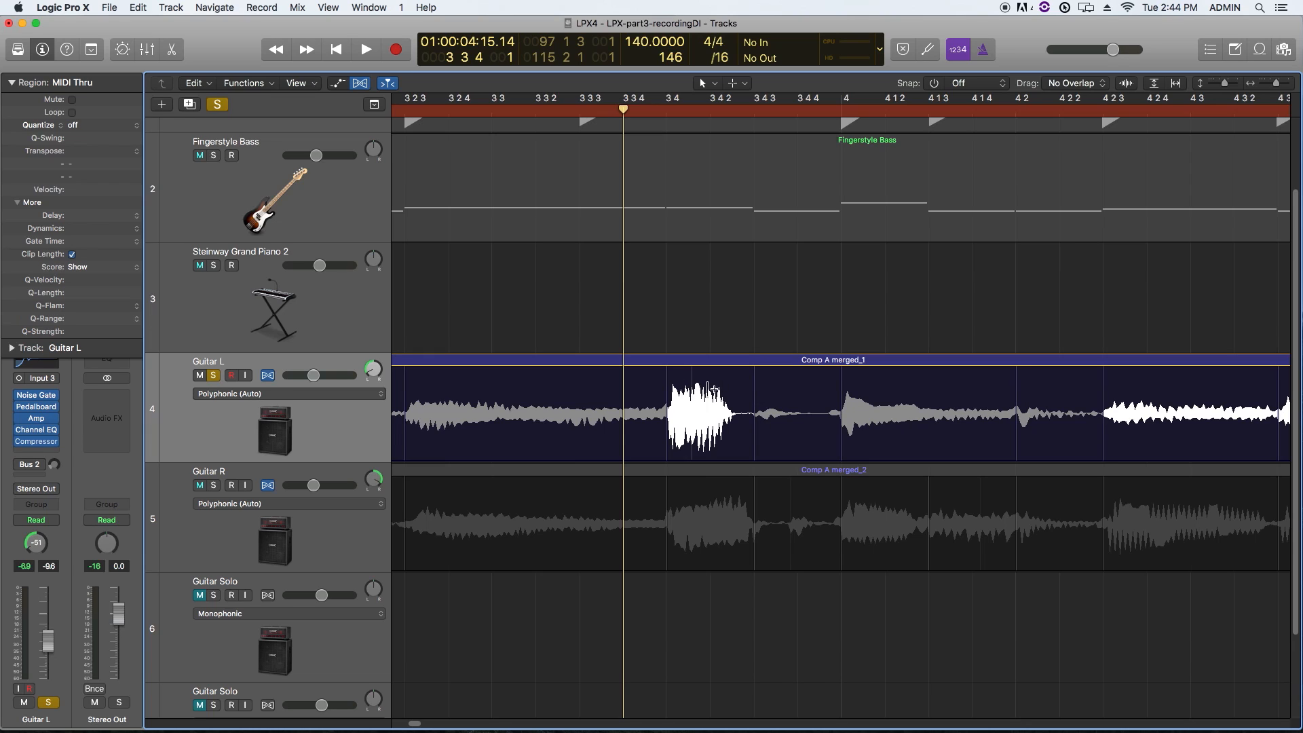
pyautogui.click(536, 108)
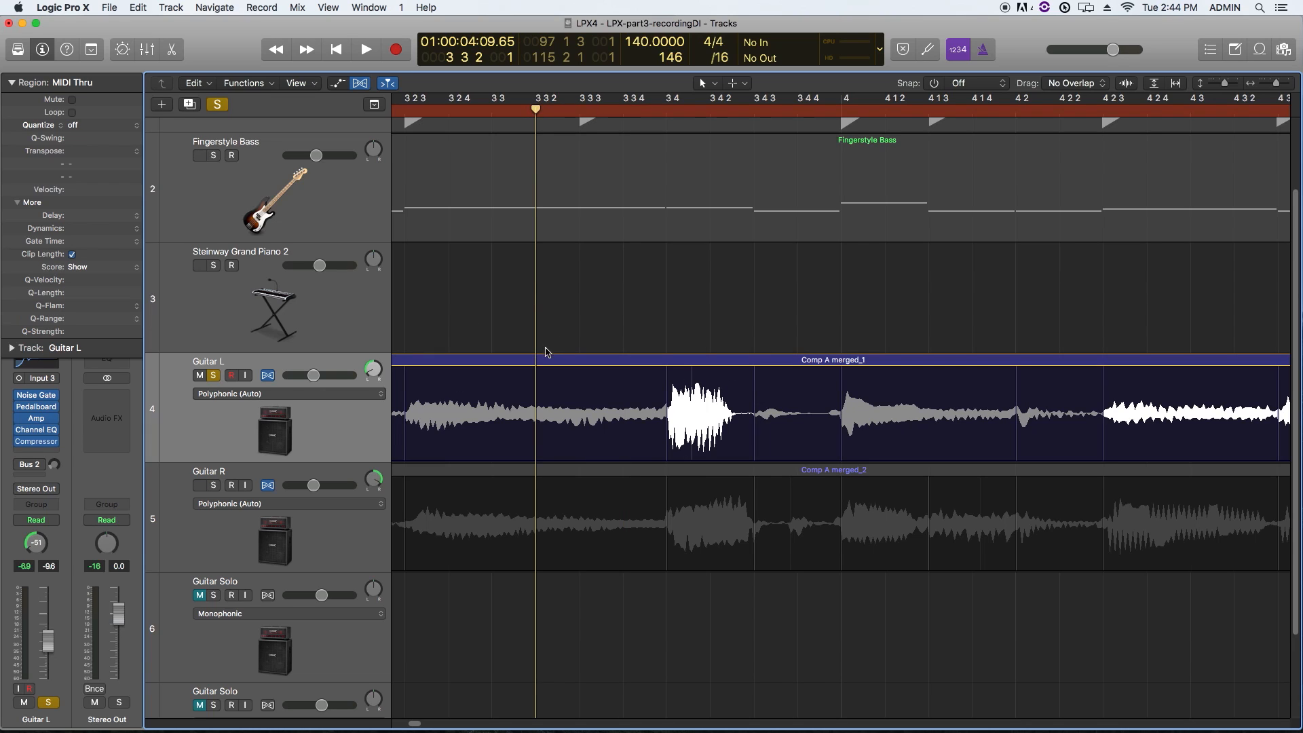
pyautogui.press('space')
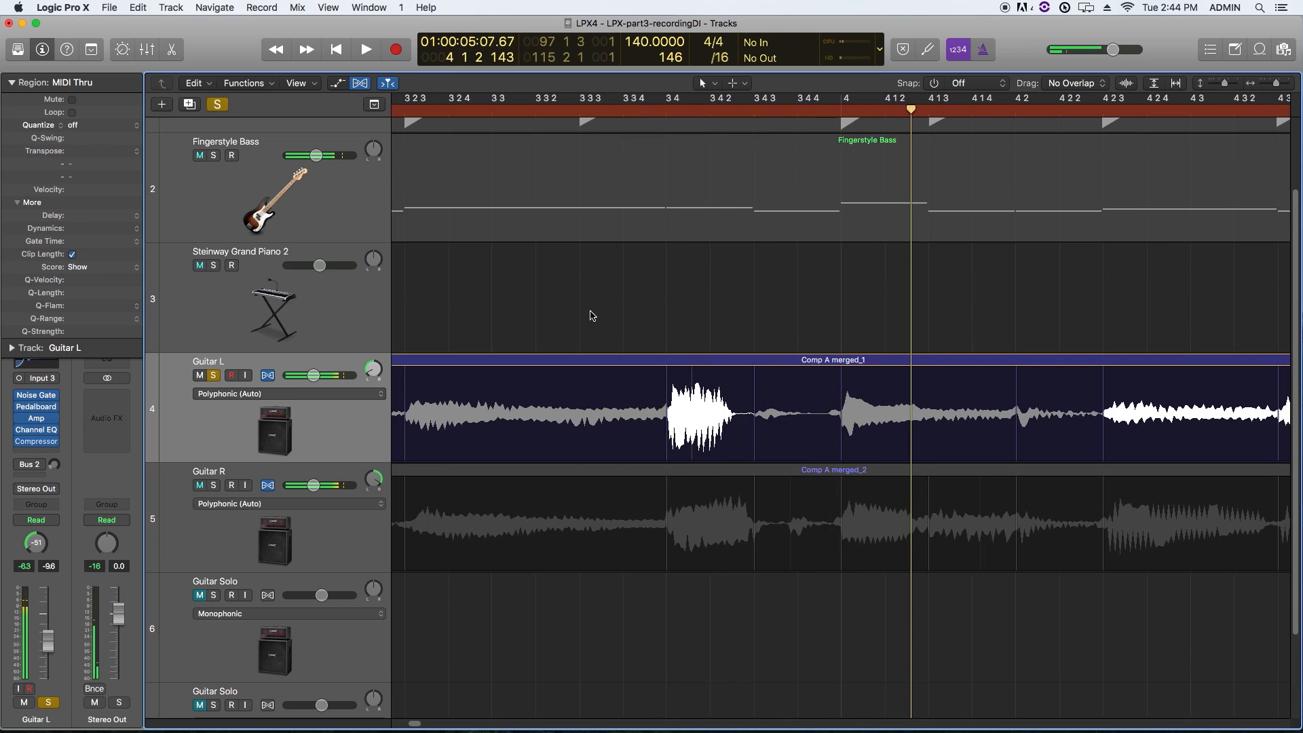
# Step: Add a flex marker on the short note just before bar 4 in Guitar L and shift it freely off the grid
pyautogui.click(772, 384)
pyautogui.moveTo(773, 385); pyautogui.dragTo(791, 385)
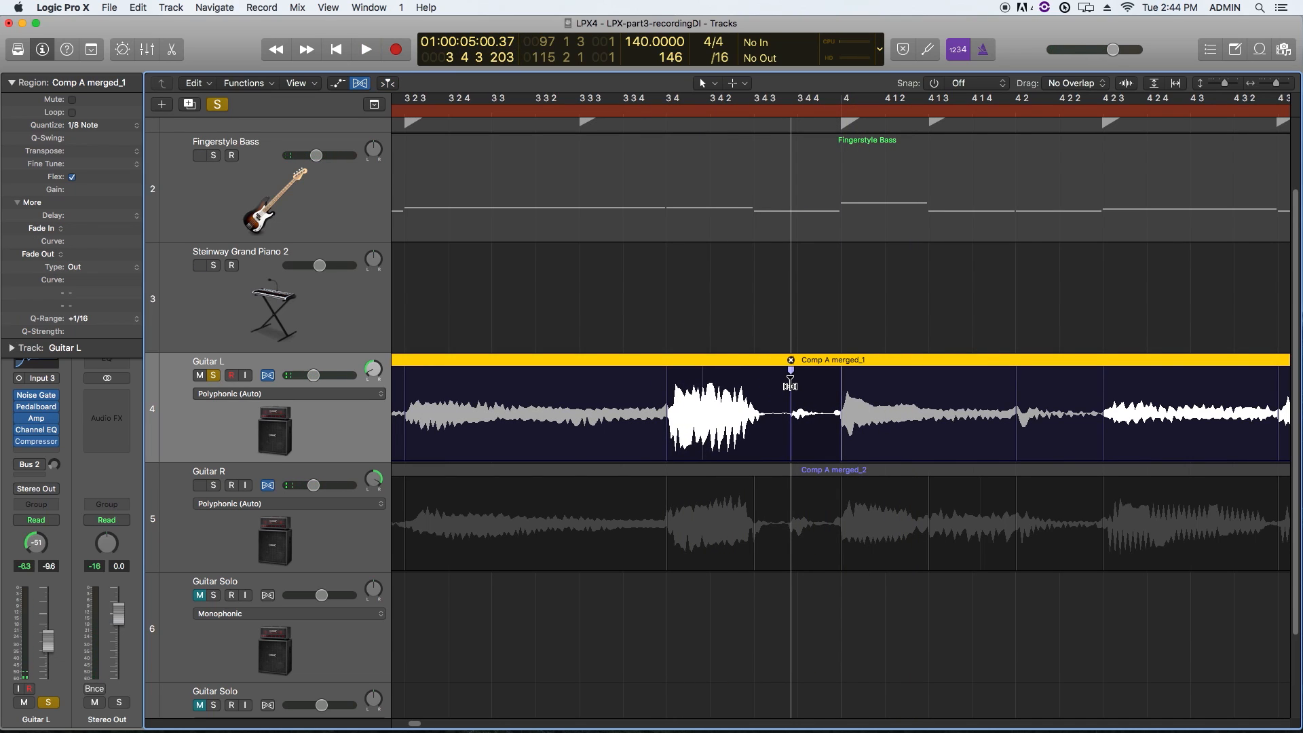
pyautogui.click(791, 360)
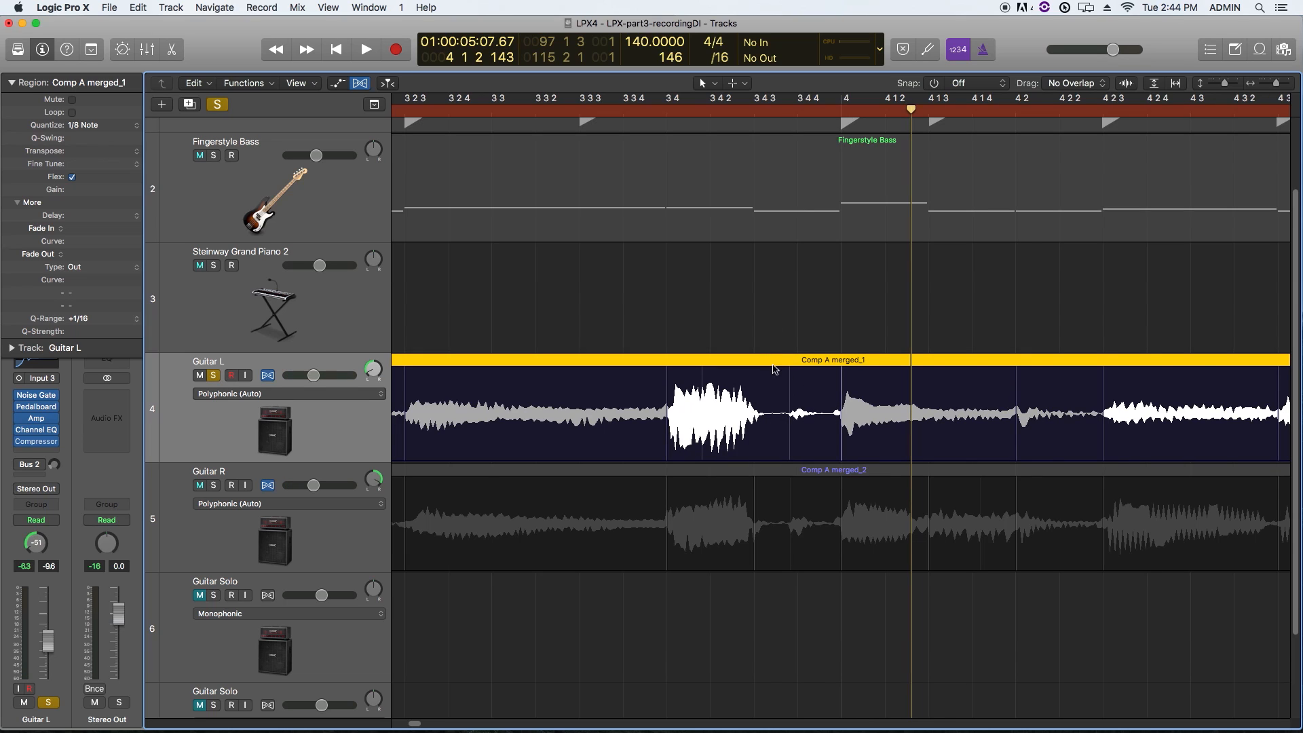
pyautogui.moveTo(791, 389)
pyautogui.mouseDown()
pyautogui.moveTo(718, 400)
pyautogui.moveTo(806, 401)
pyautogui.moveTo(711, 404)
pyautogui.moveTo(781, 422)
pyautogui.moveTo(742, 397)
pyautogui.moveTo(780, 399)
pyautogui.moveTo(719, 400)
pyautogui.moveTo(792, 402)
pyautogui.moveTo(773, 404)
pyautogui.mouseUp()
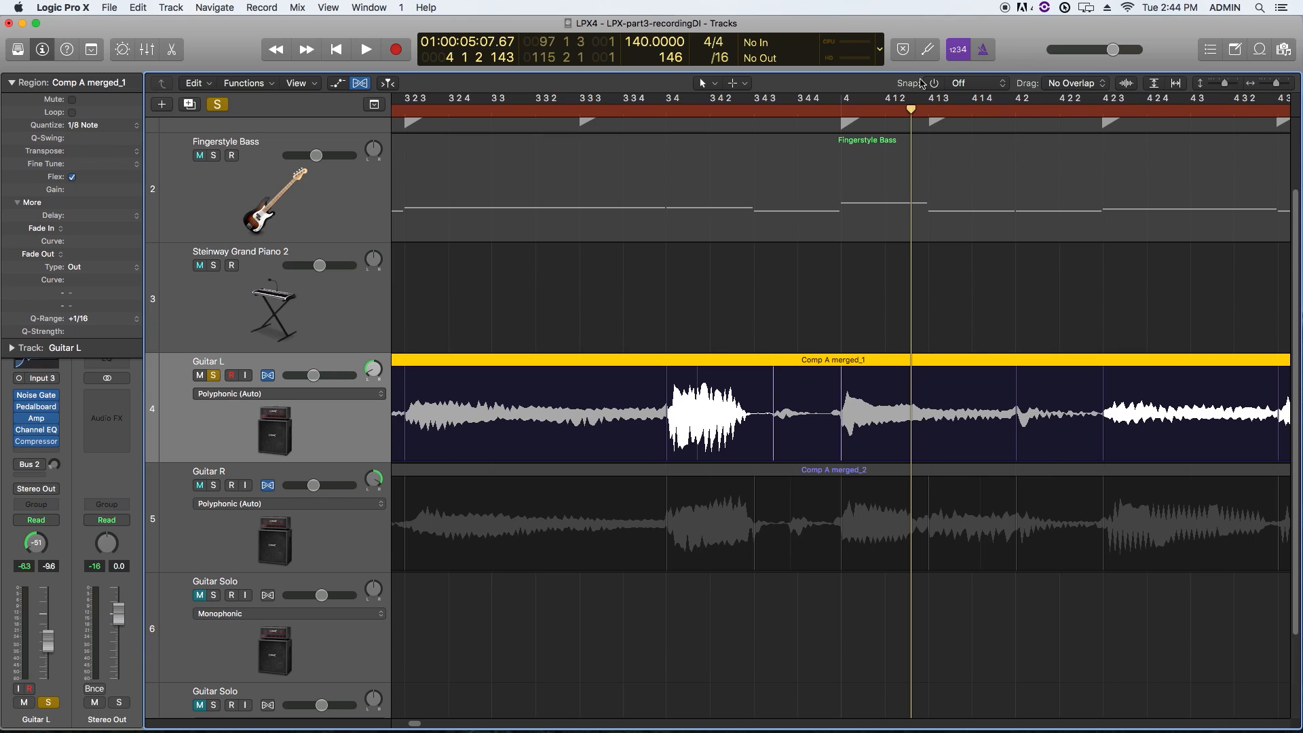
# Step: Set snapping to Division and align the flex markers of the short note before bar 4 to 3 4 4 on both guitars
pyautogui.click(972, 84)
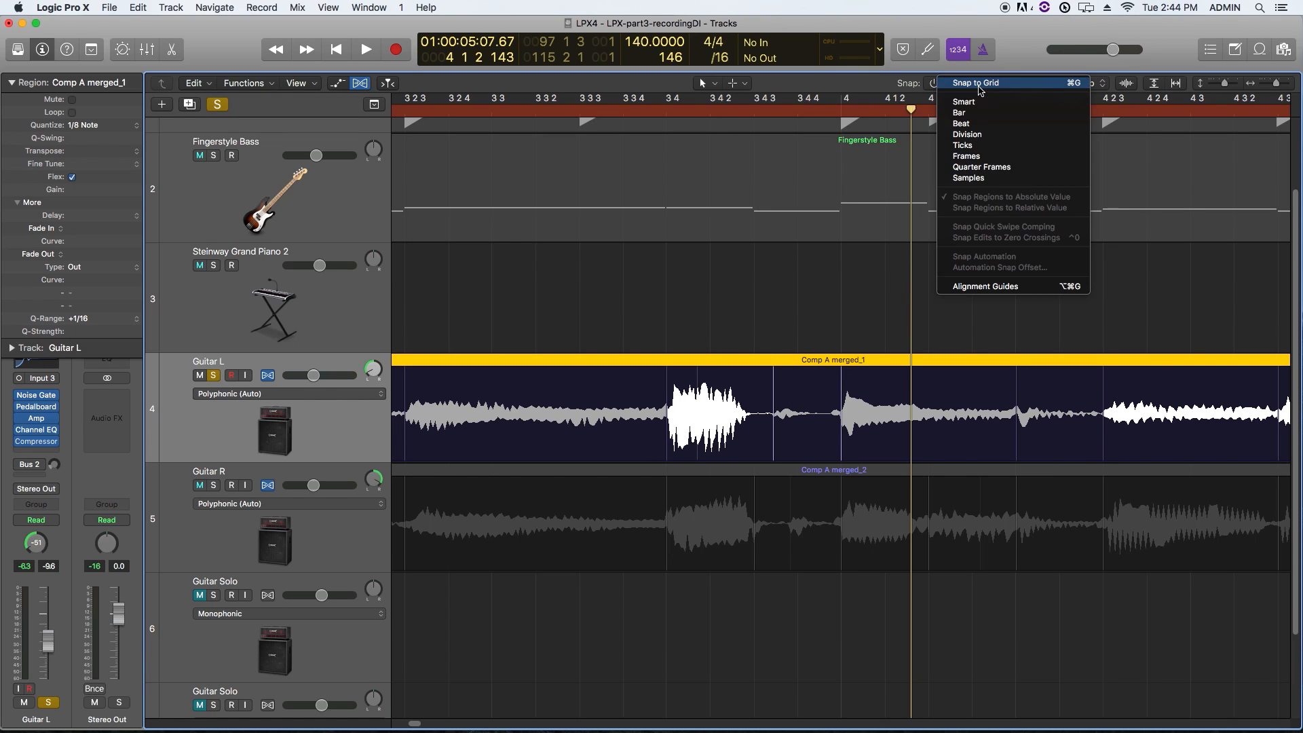
pyautogui.click(970, 135)
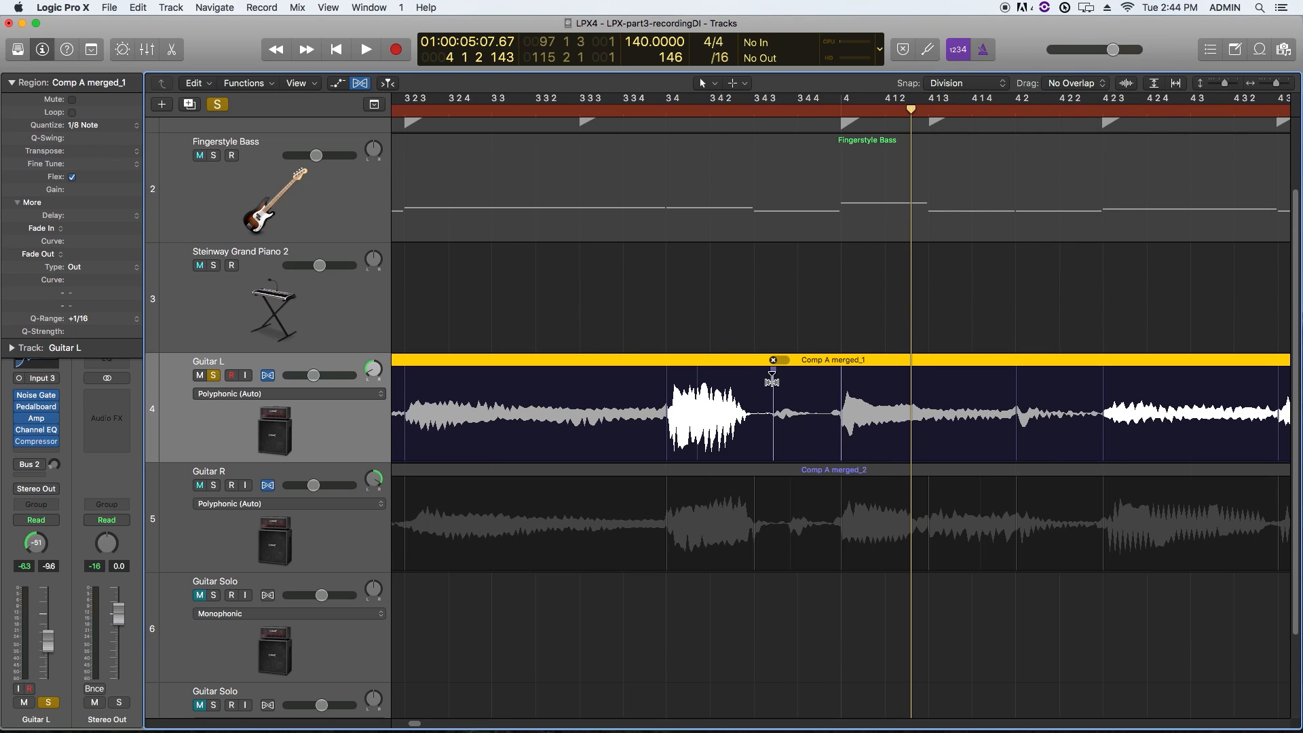
pyautogui.moveTo(773, 369); pyautogui.dragTo(797, 370)
pyautogui.click(786, 495)
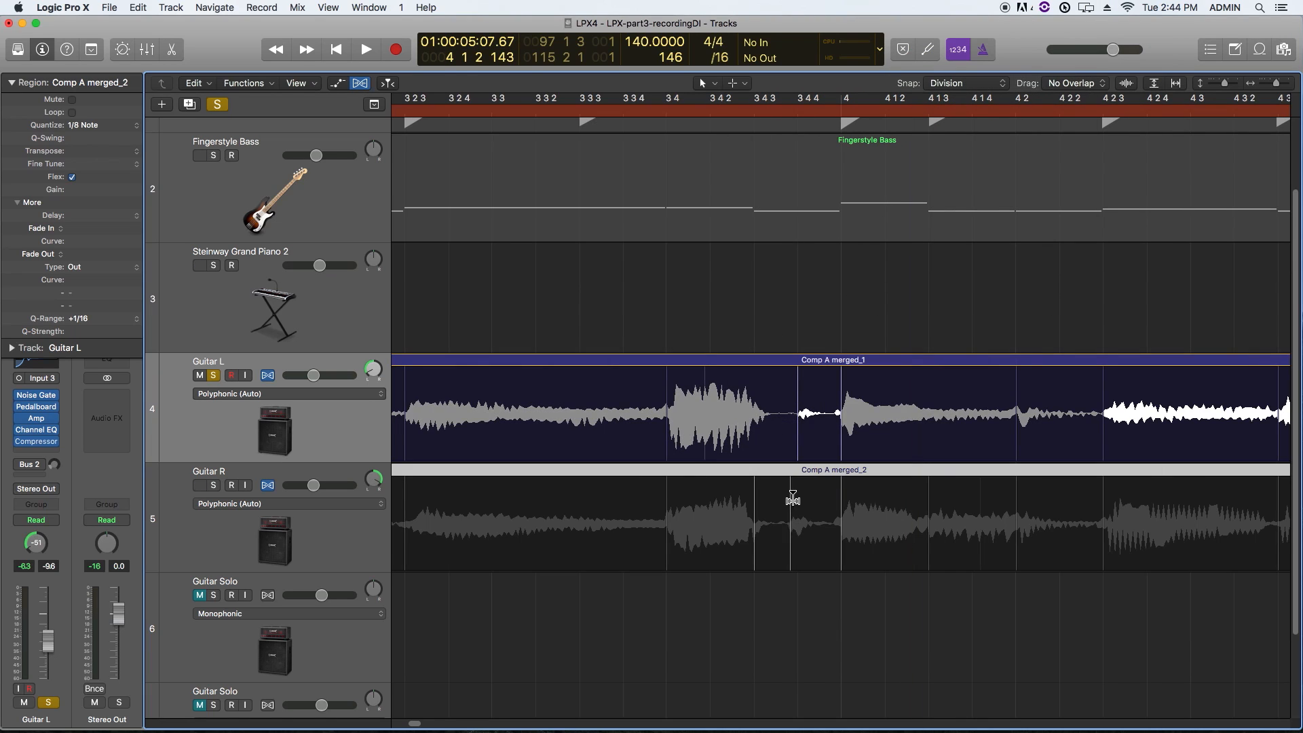
pyautogui.click(743, 321)
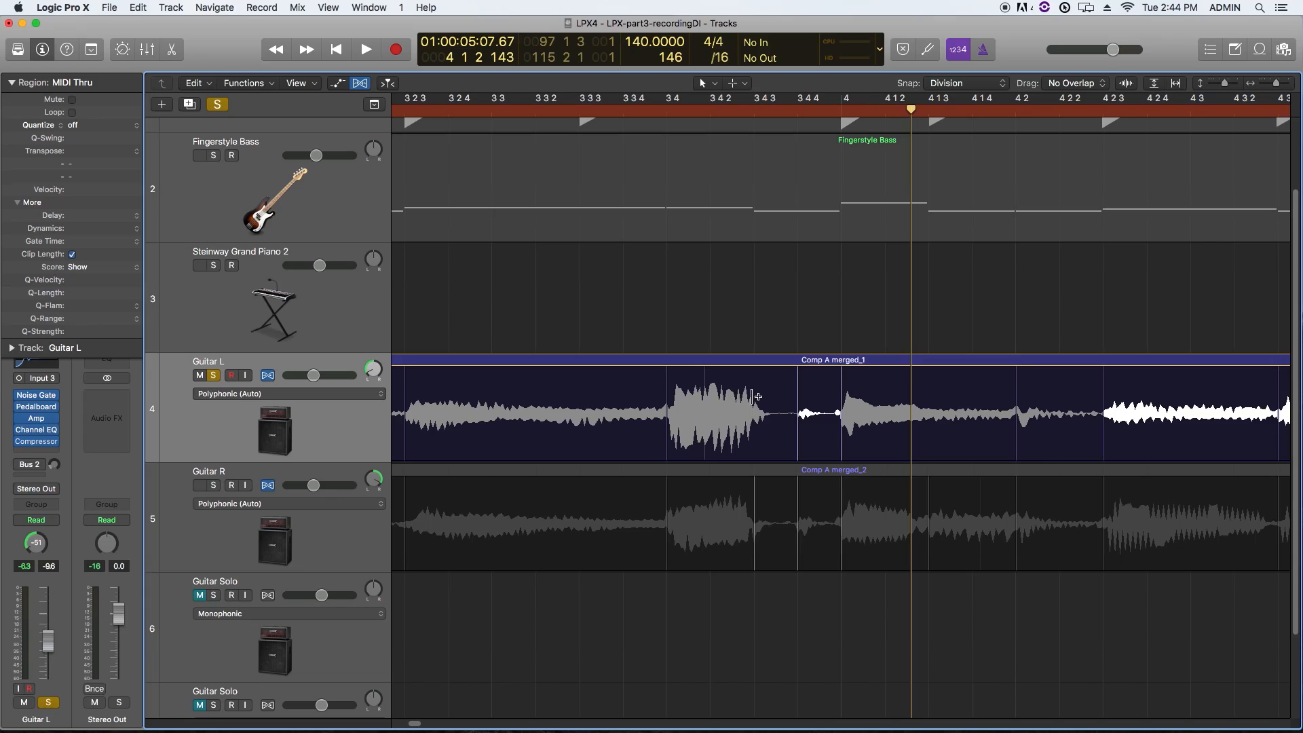
# Step: Place the playhead just before bar 3 beat 4 and solo Guitar R alongside Guitar L
pyautogui.click(651, 112)
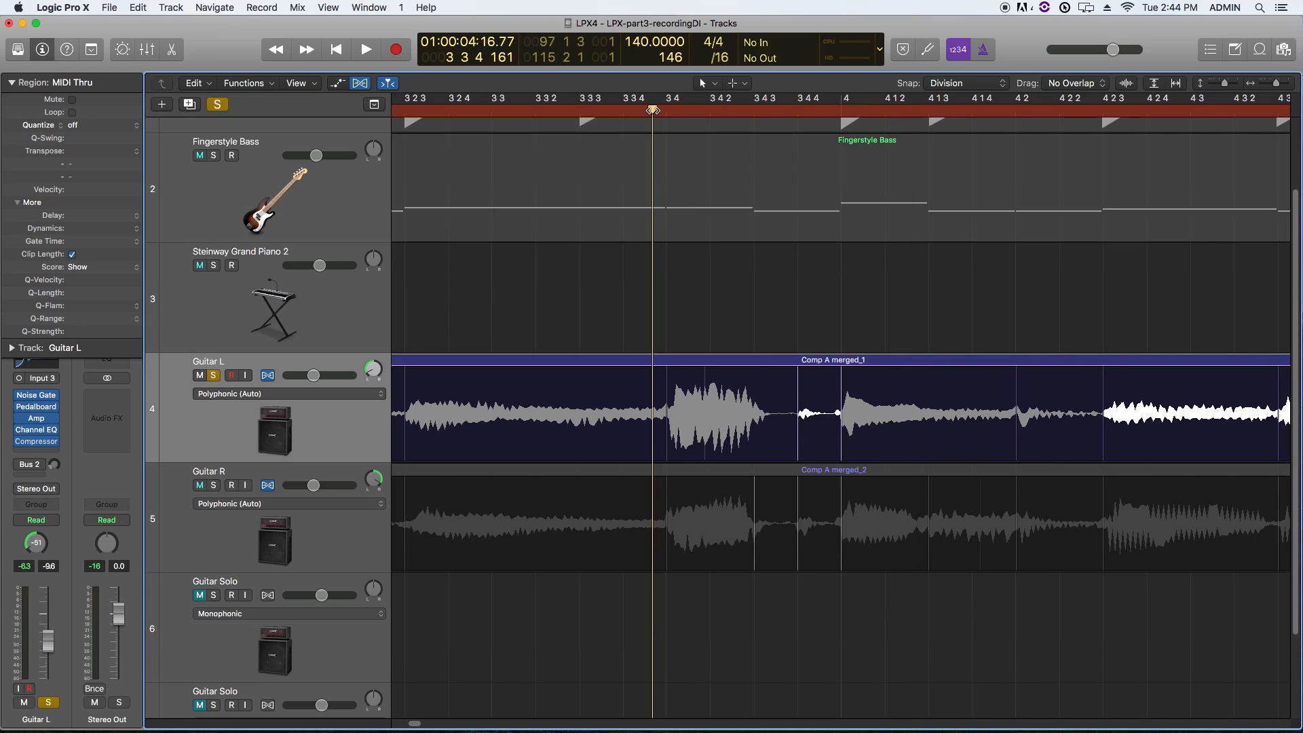
pyautogui.press('super+Left')
pyautogui.press('super+Left')
pyautogui.press('super+Left')
pyautogui.press('super+Right')
pyautogui.press('super+Right')
pyautogui.press('super+Right')
pyautogui.click(214, 485)
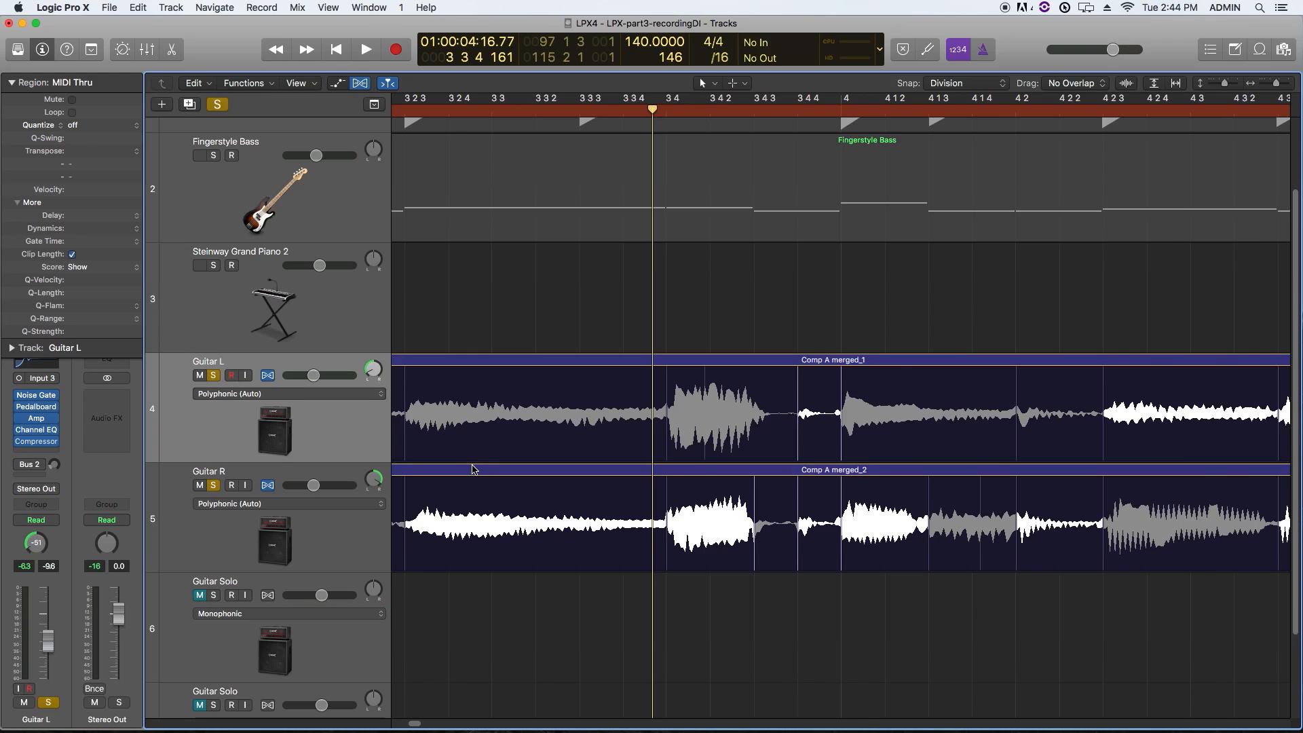
# Step: Compare how finely the grid divides both guitar regions around bar 4 at wider and closer magnifications
pyautogui.press('super+Left')
pyautogui.press('super+Left')
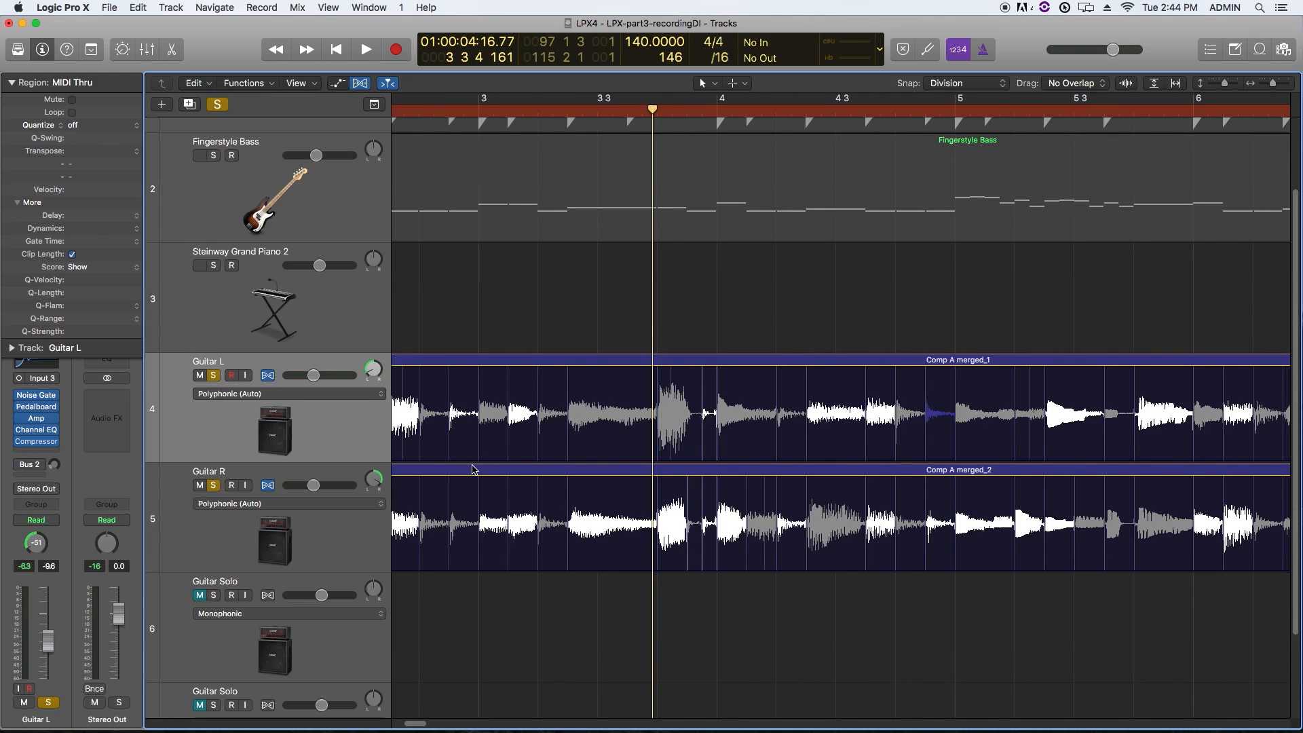
pyautogui.press('super+Right')
pyautogui.press('super+Right')
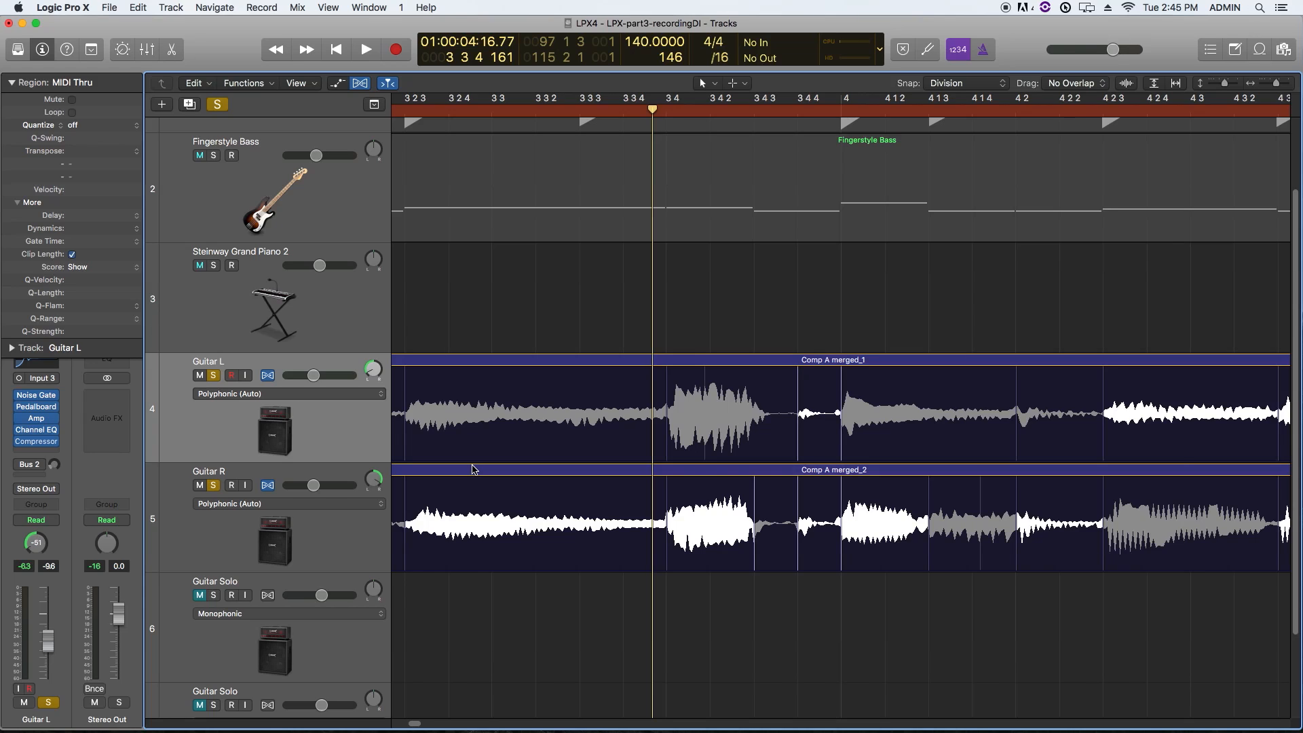
pyautogui.press('super+Left')
pyautogui.press('super+Left')
pyautogui.press('super+Left')
pyautogui.press('super+Left')
pyautogui.press('super+Left')
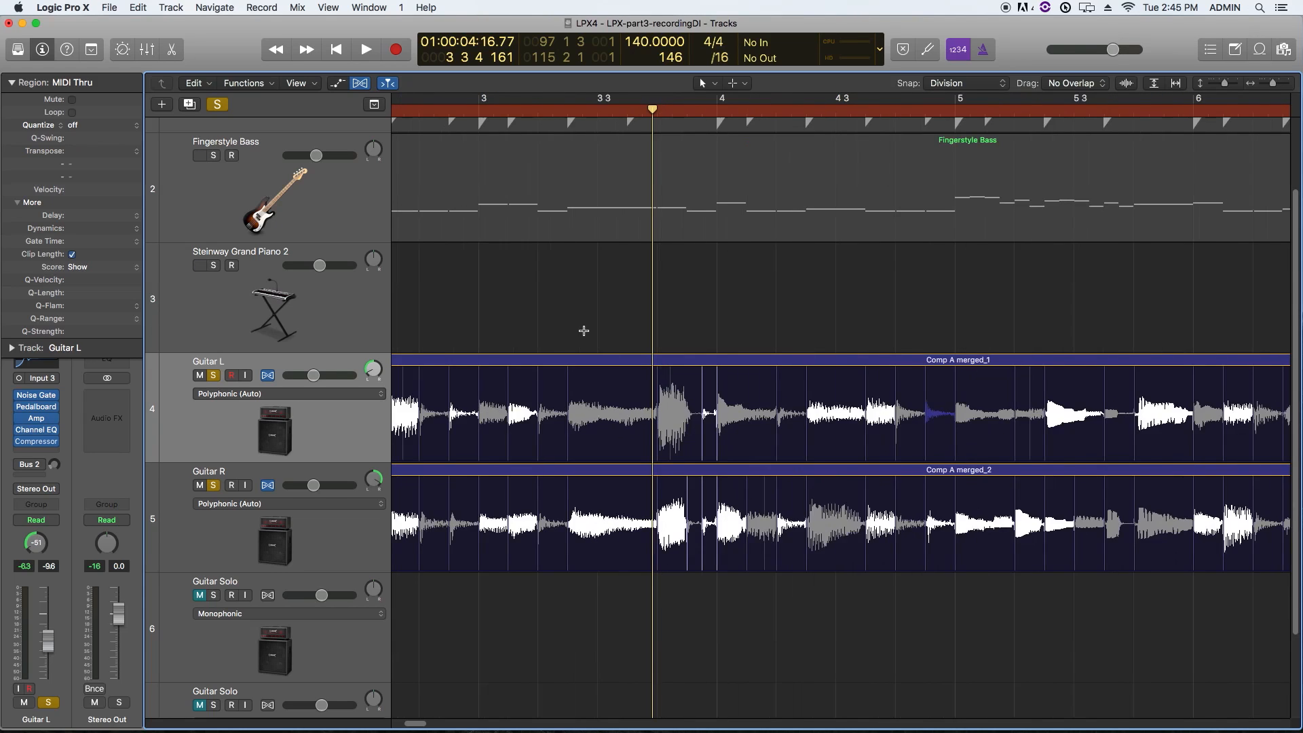
pyautogui.press('super+Right')
pyautogui.press('super+Right')
pyautogui.press('super+Right')
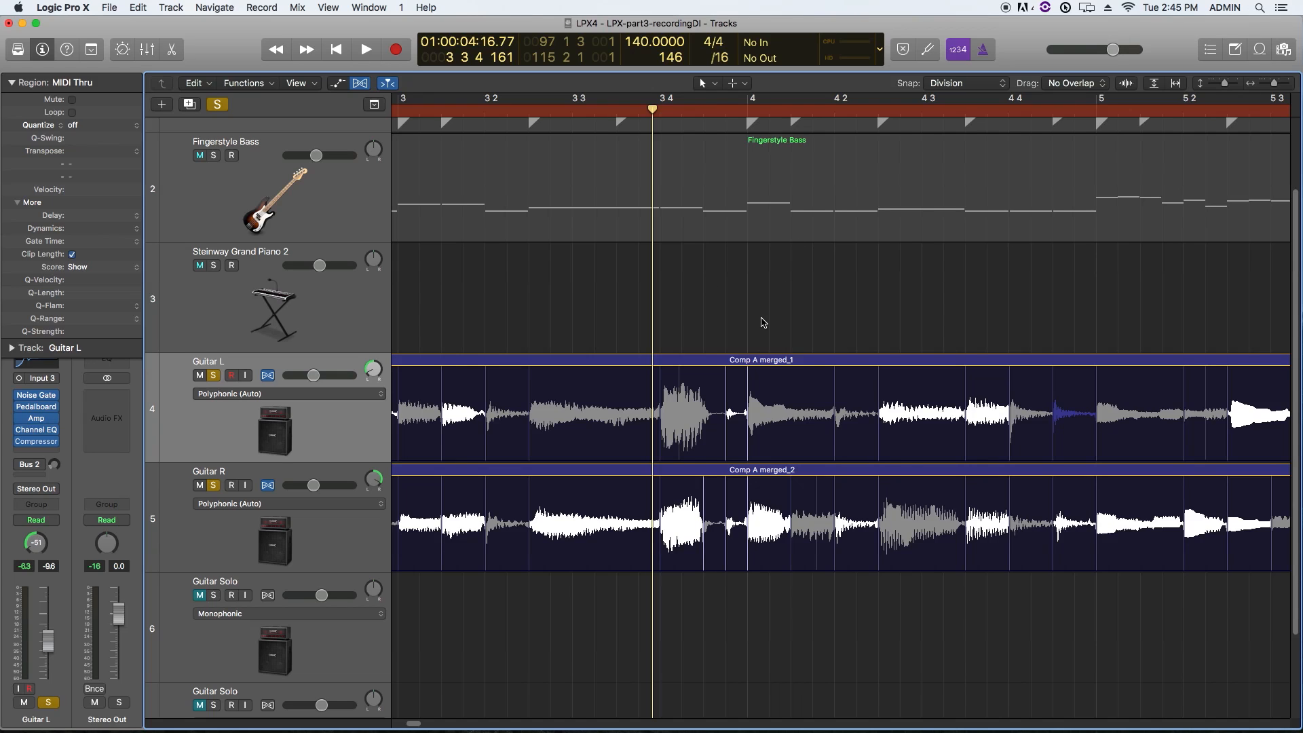
# Step: Play into bar 5 and edit the flex markers at 5 2 3 on both guitars and at 5 3 and 5 3 3 on Guitar R
pyautogui.press('space')
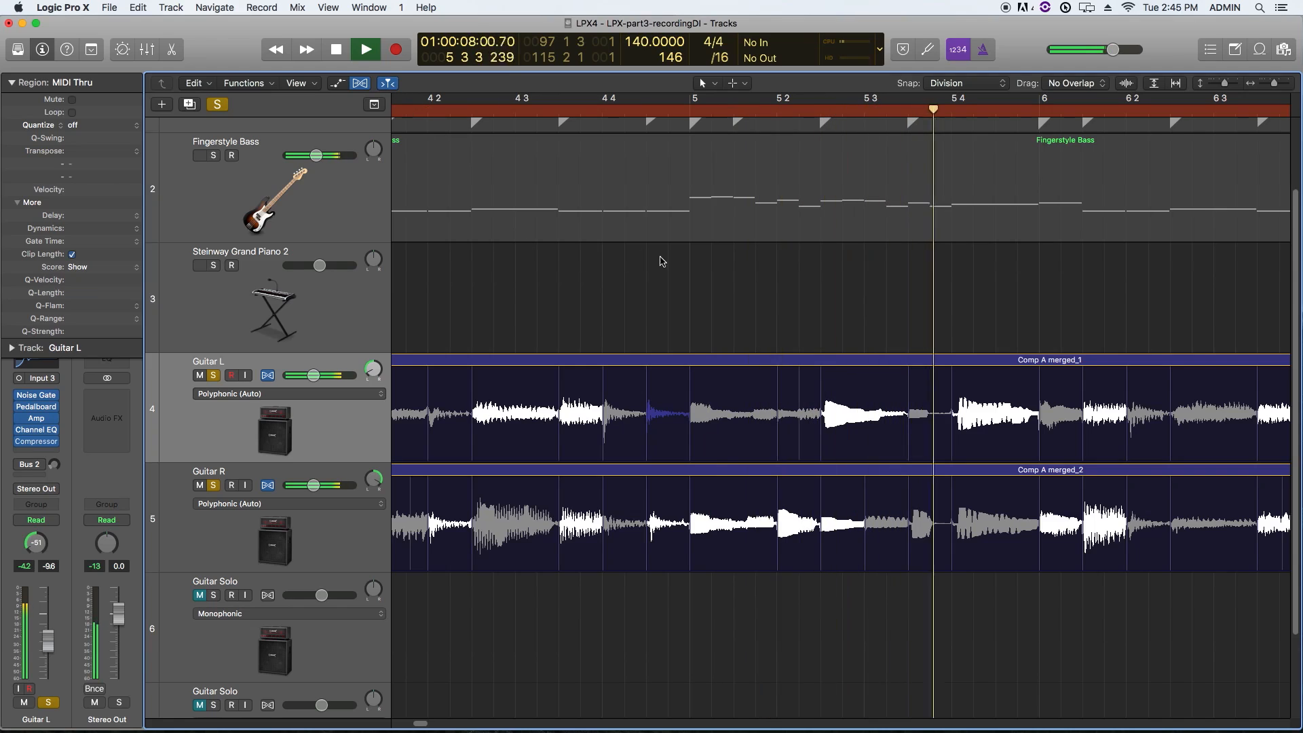
pyautogui.press('space')
pyautogui.click(821, 370)
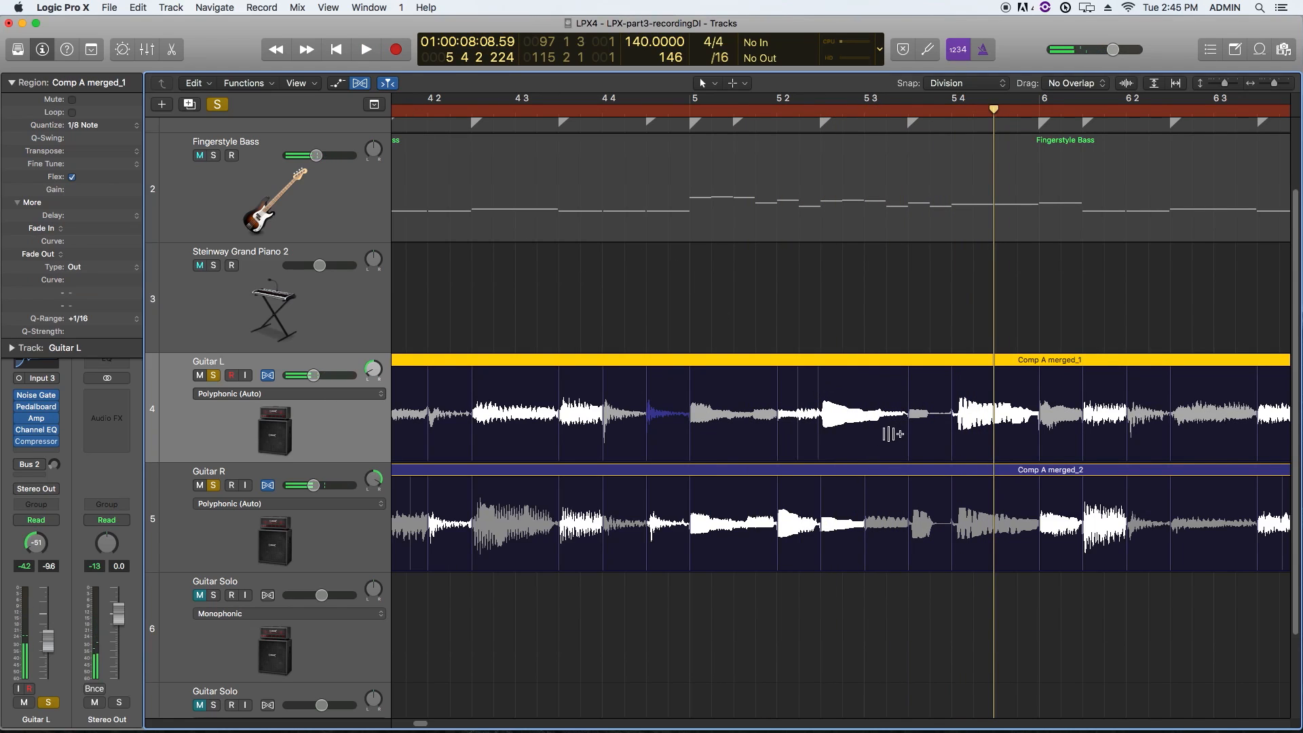
pyautogui.click(822, 488)
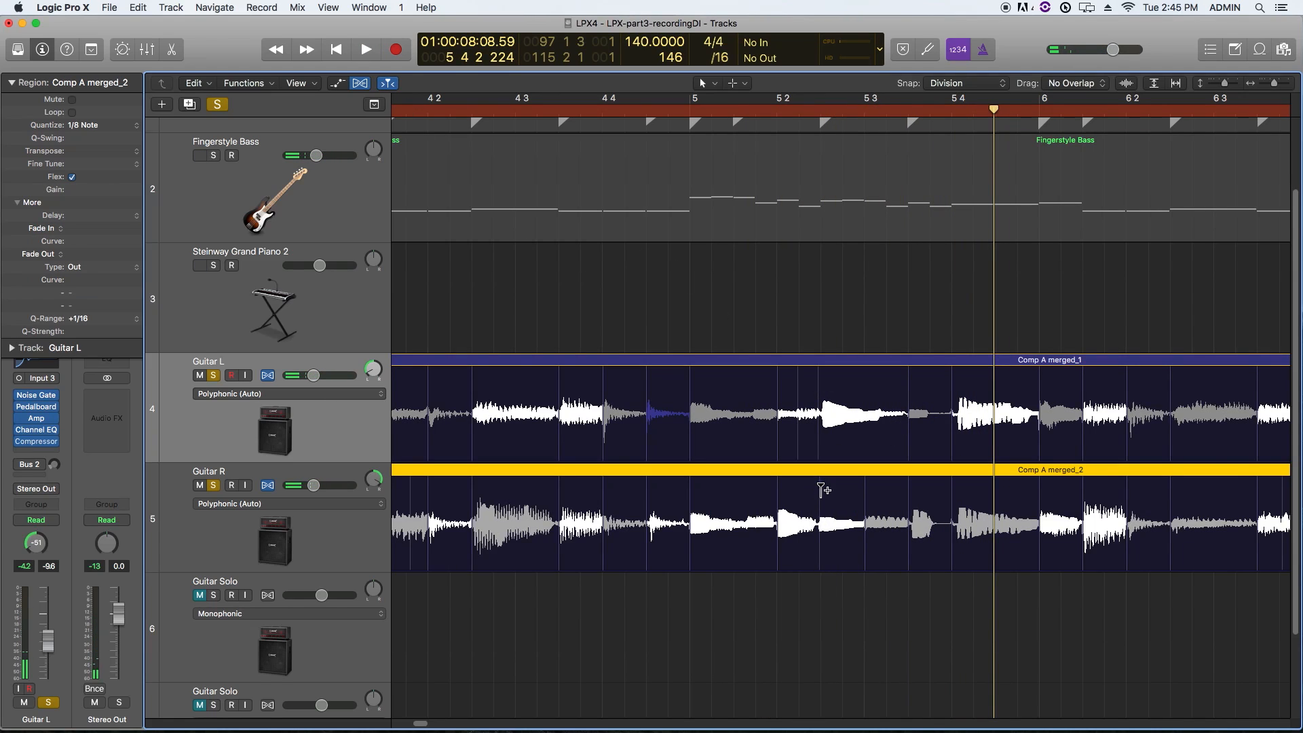
pyautogui.doubleClick(865, 504)
pyautogui.doubleClick(909, 494)
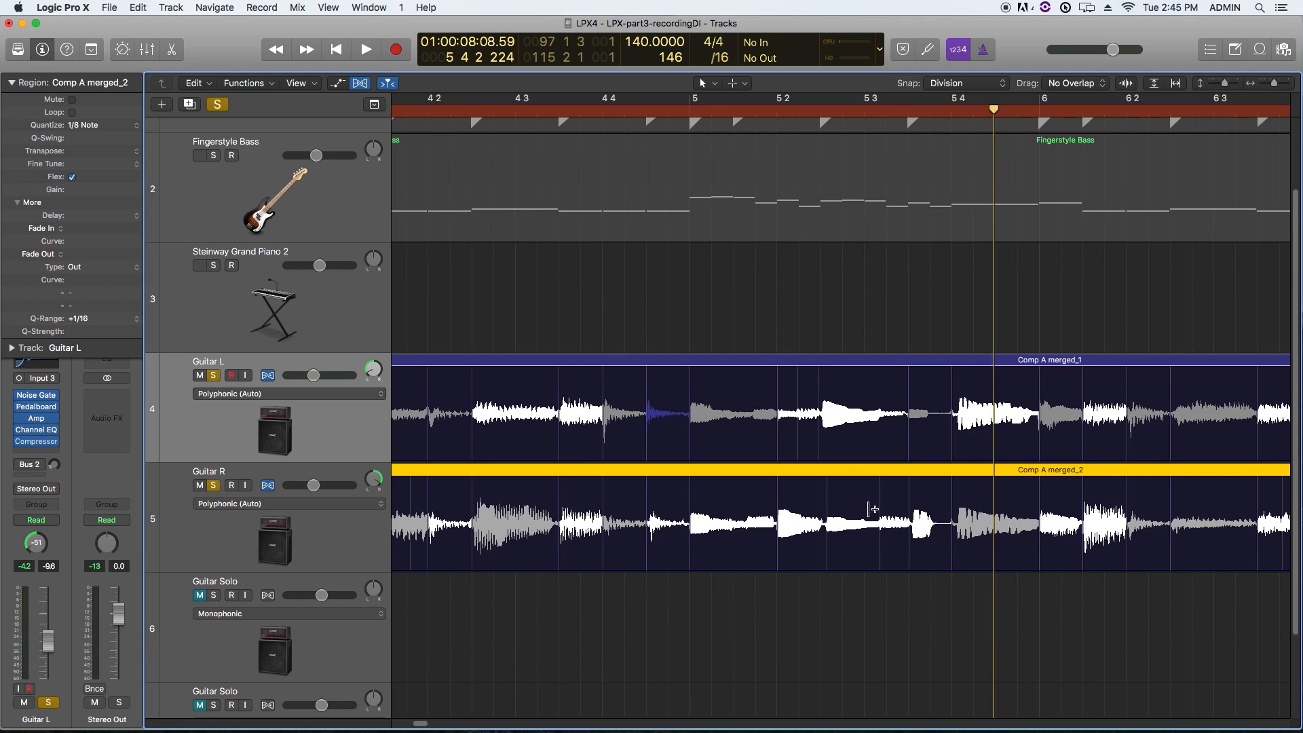
# Step: Play both guitars from the start of bar 5, then again from late in bar 5 through to bar 8
pyautogui.click(684, 103)
pyautogui.press('space')
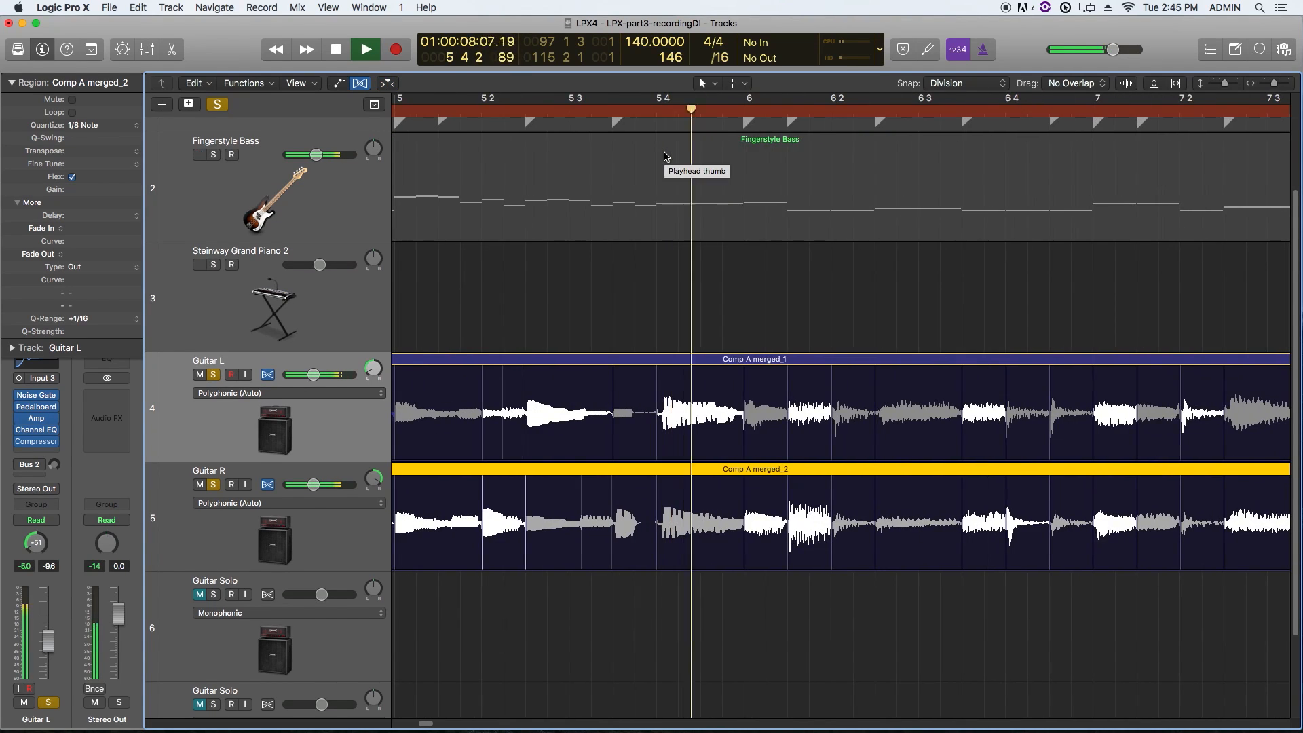
pyautogui.press('space')
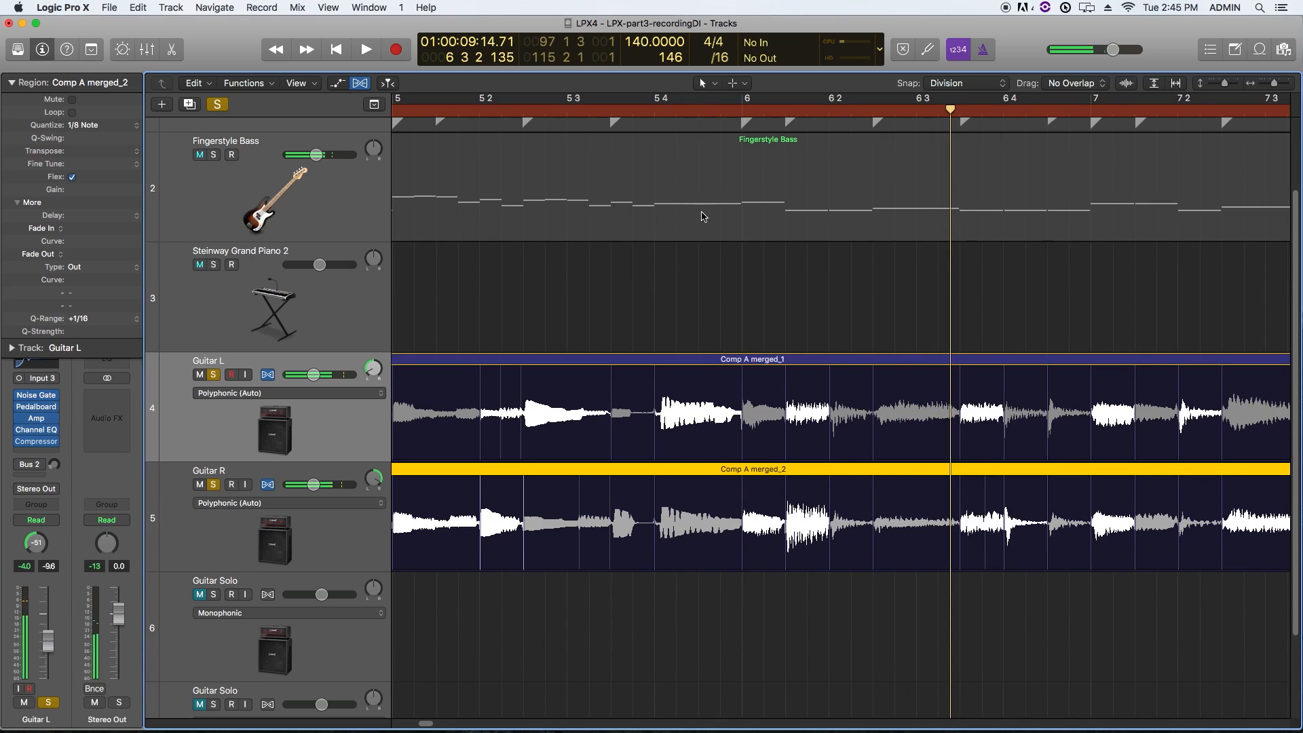
pyautogui.click(721, 105)
pyautogui.press('space')
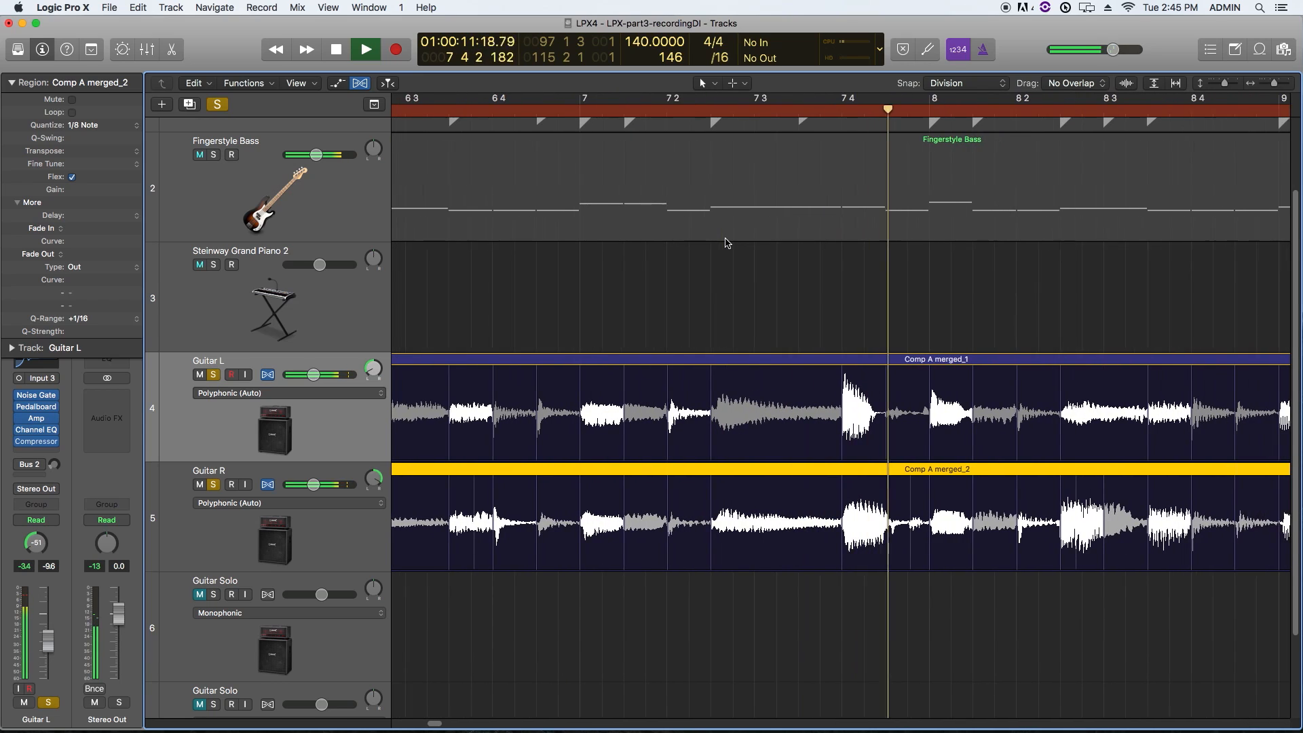
pyautogui.press('space')
# Step: Align the short note before bar 8 to 7 4 4 with flex markers on Guitar L and Guitar R, and play the passage
pyautogui.click(864, 363)
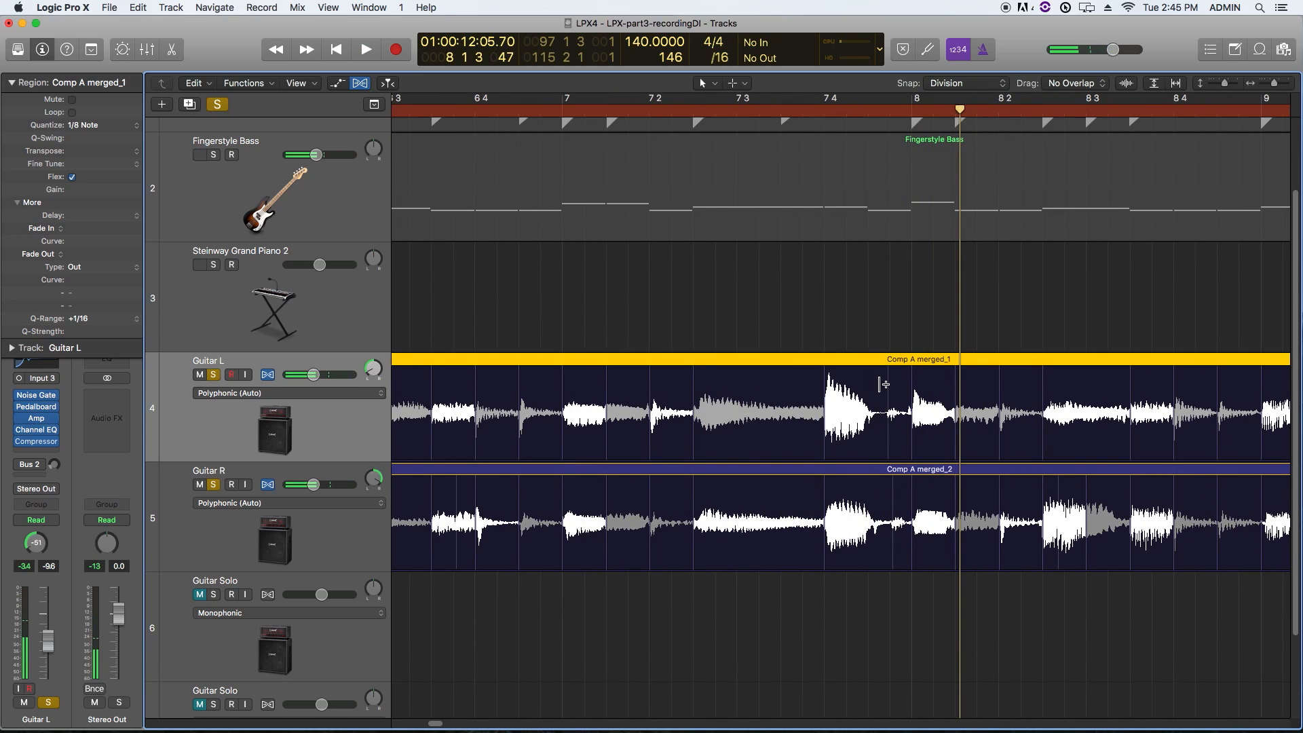
pyautogui.click(885, 383)
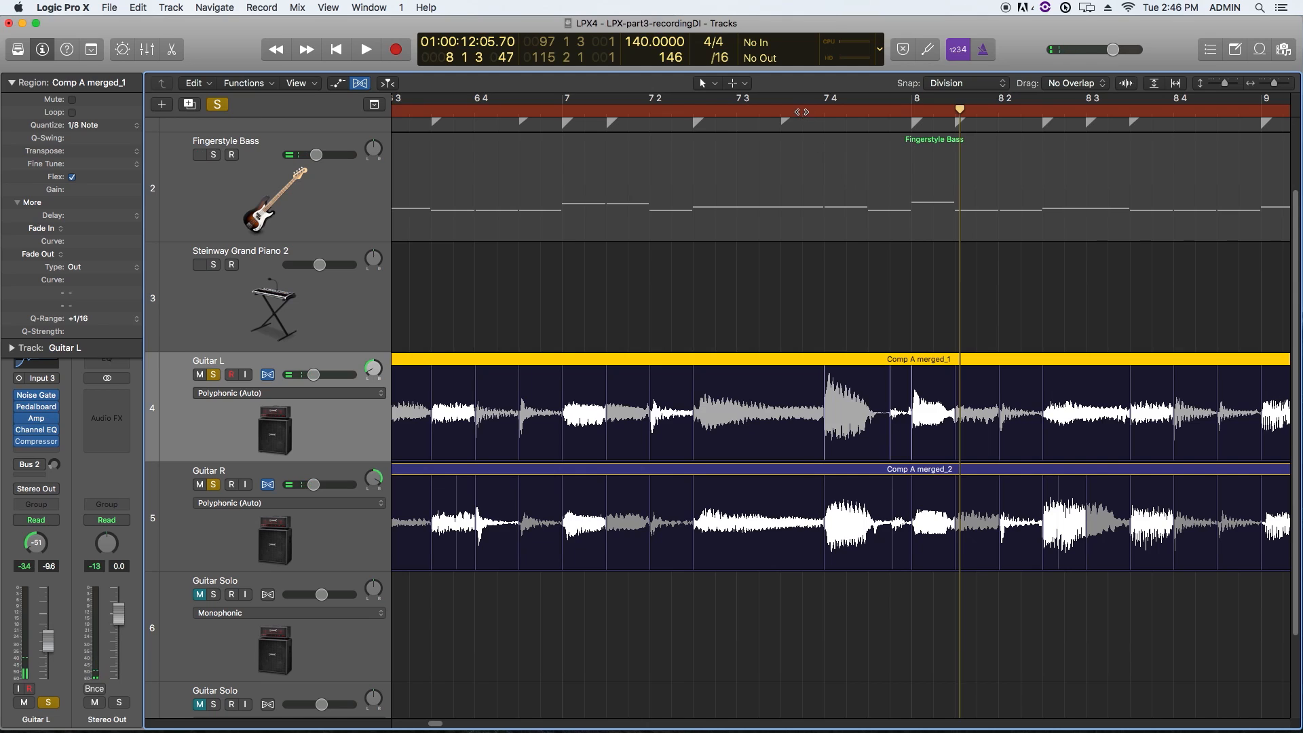
pyautogui.press('space')
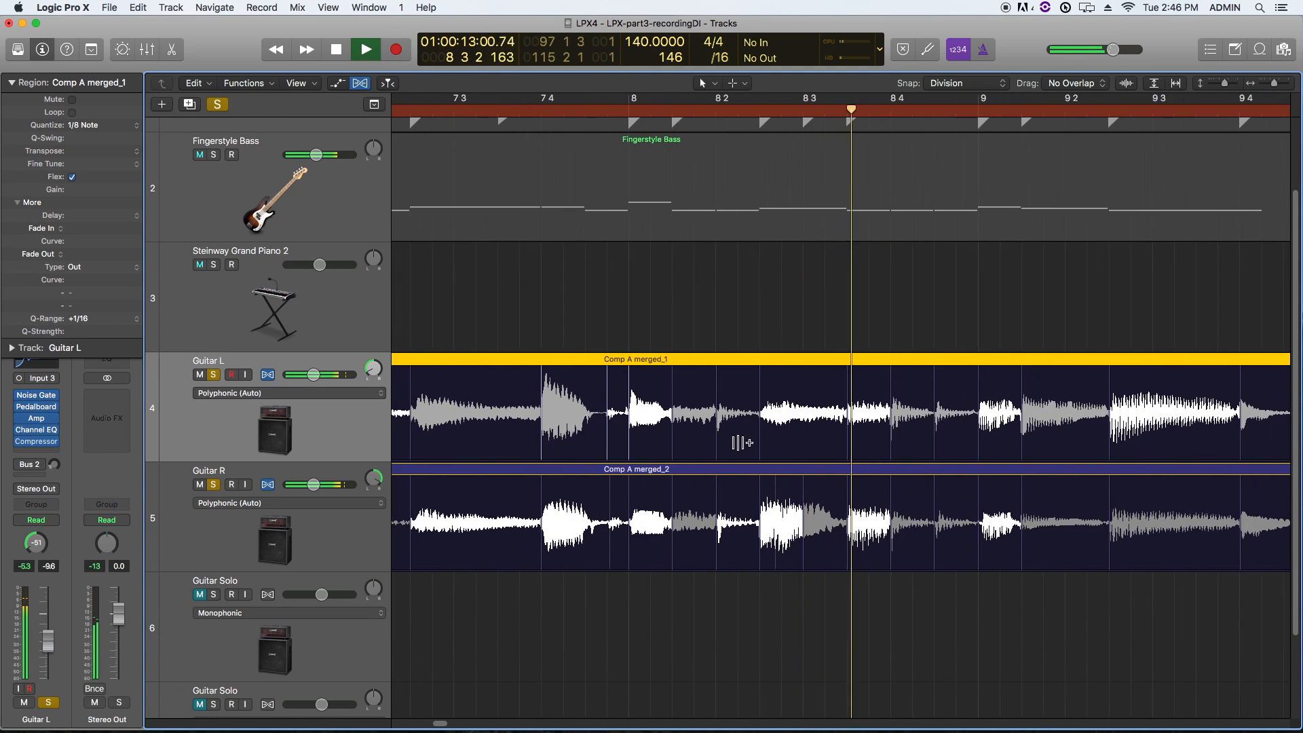
pyautogui.moveTo(610, 506); pyautogui.dragTo(608, 506)
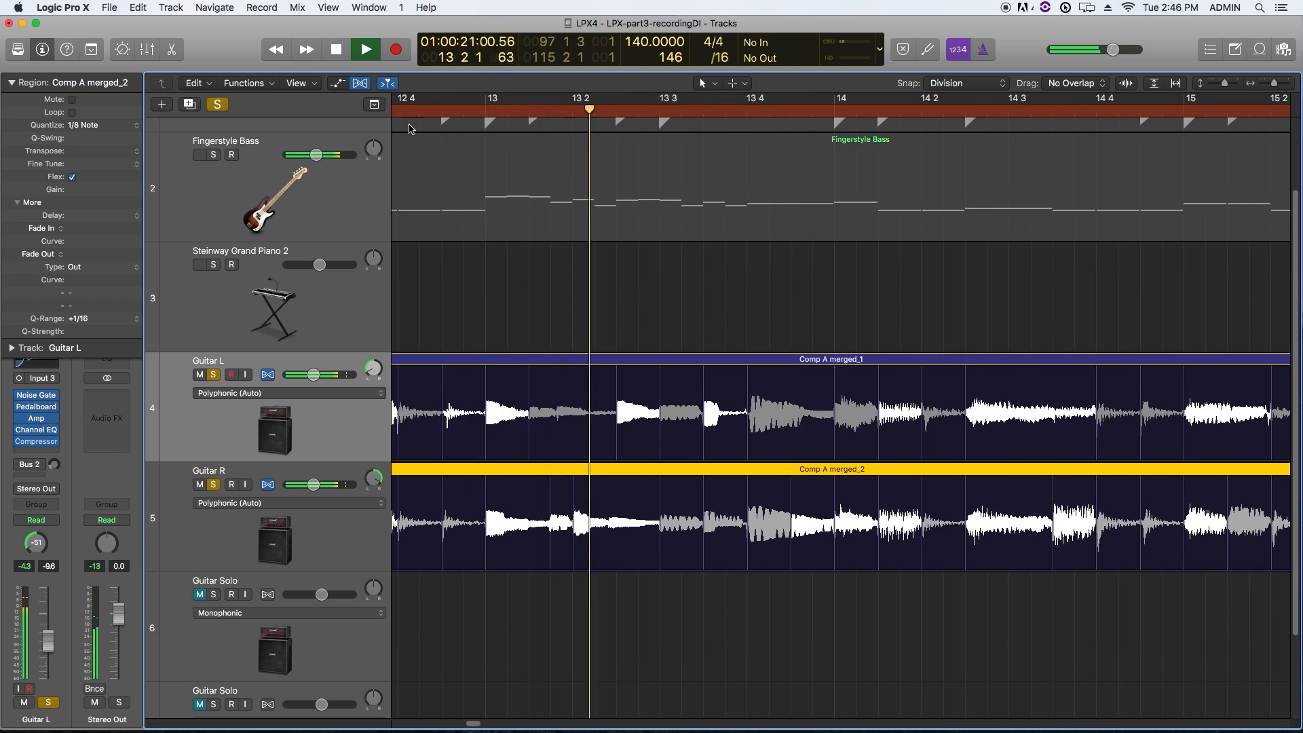
# Step: Correct the flex markers between 13 1 3 and 13 2 3 on Guitar L and Guitar R, and play the passage
pyautogui.press('space')
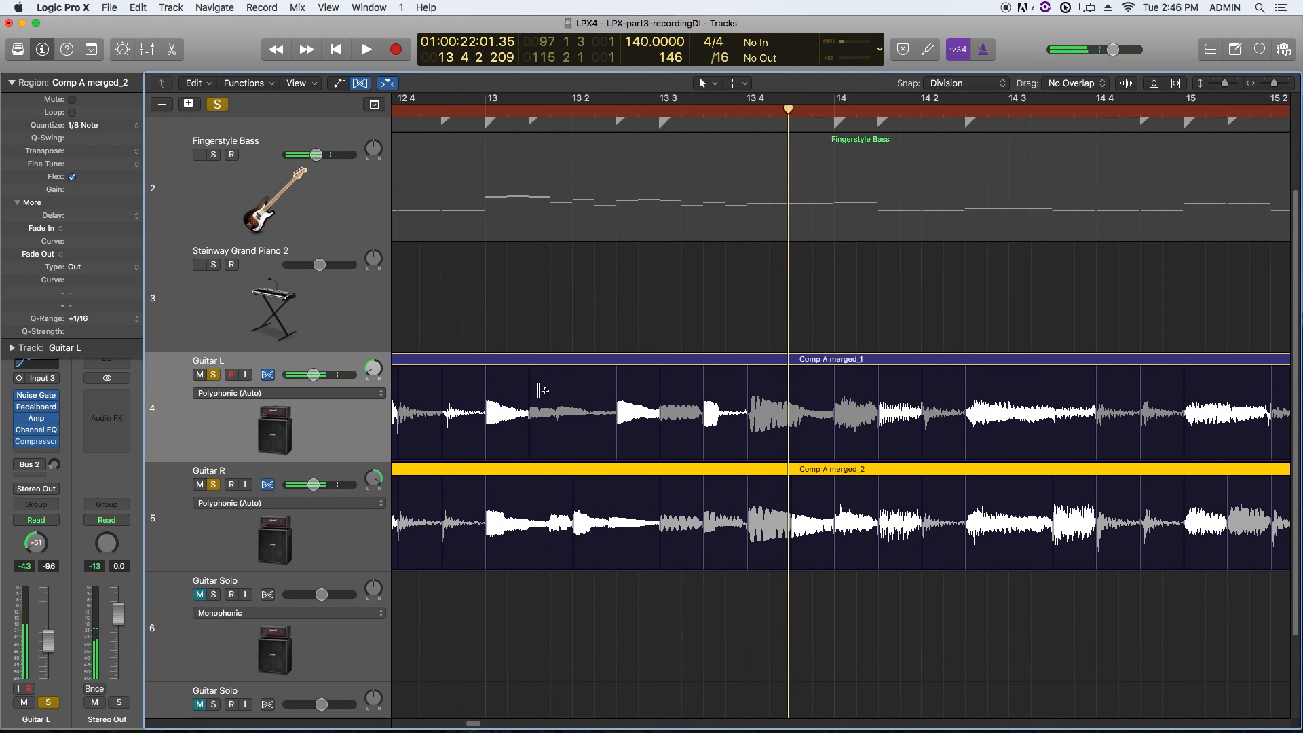
pyautogui.hscroll(3, 530, 339)
pyautogui.hscroll(-5, 530, 339)
pyautogui.hscroll(3, 530, 339)
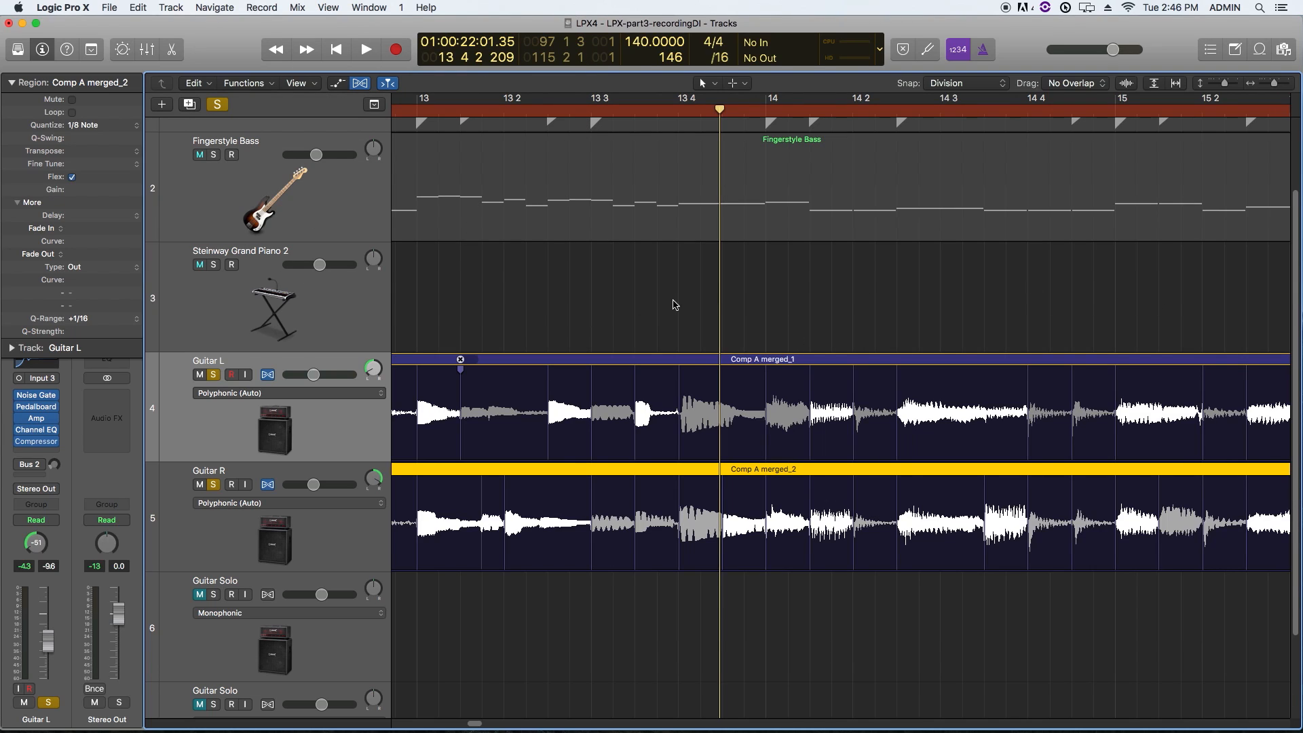
pyautogui.doubleClick(460, 393)
pyautogui.doubleClick(504, 494)
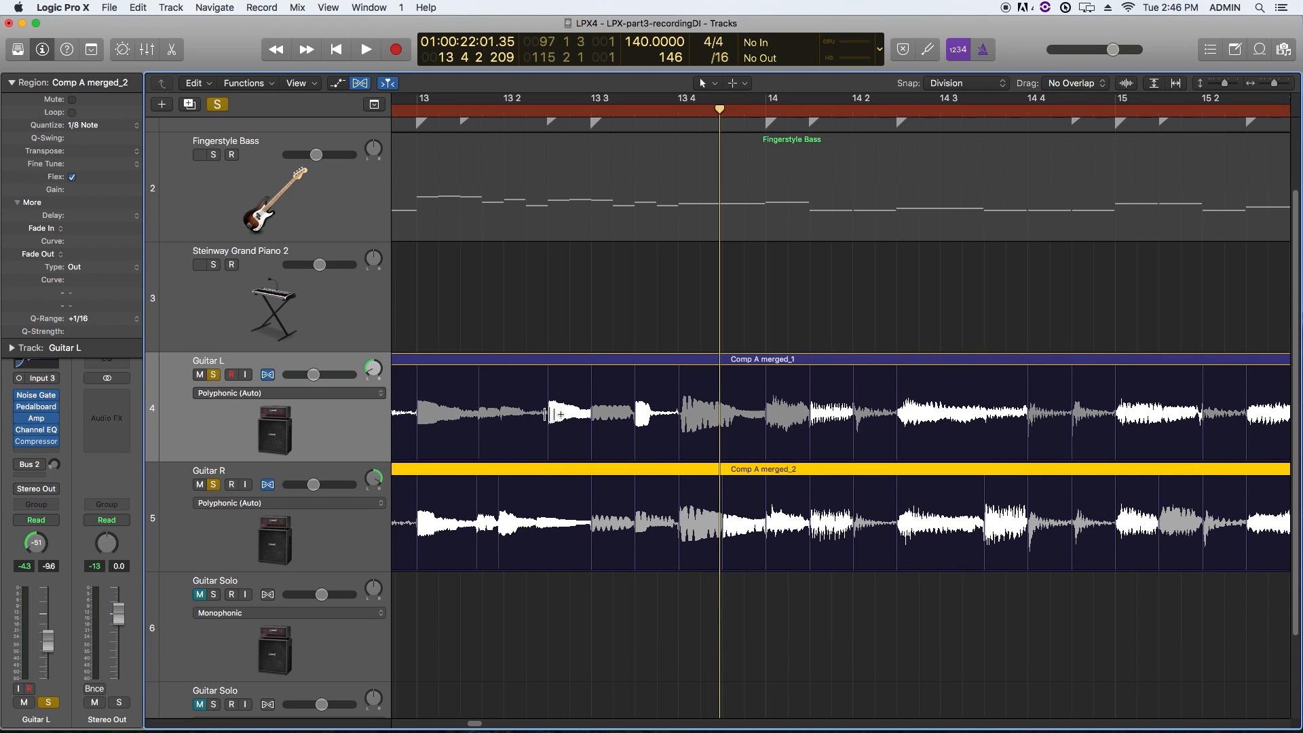
pyautogui.doubleClick(550, 391)
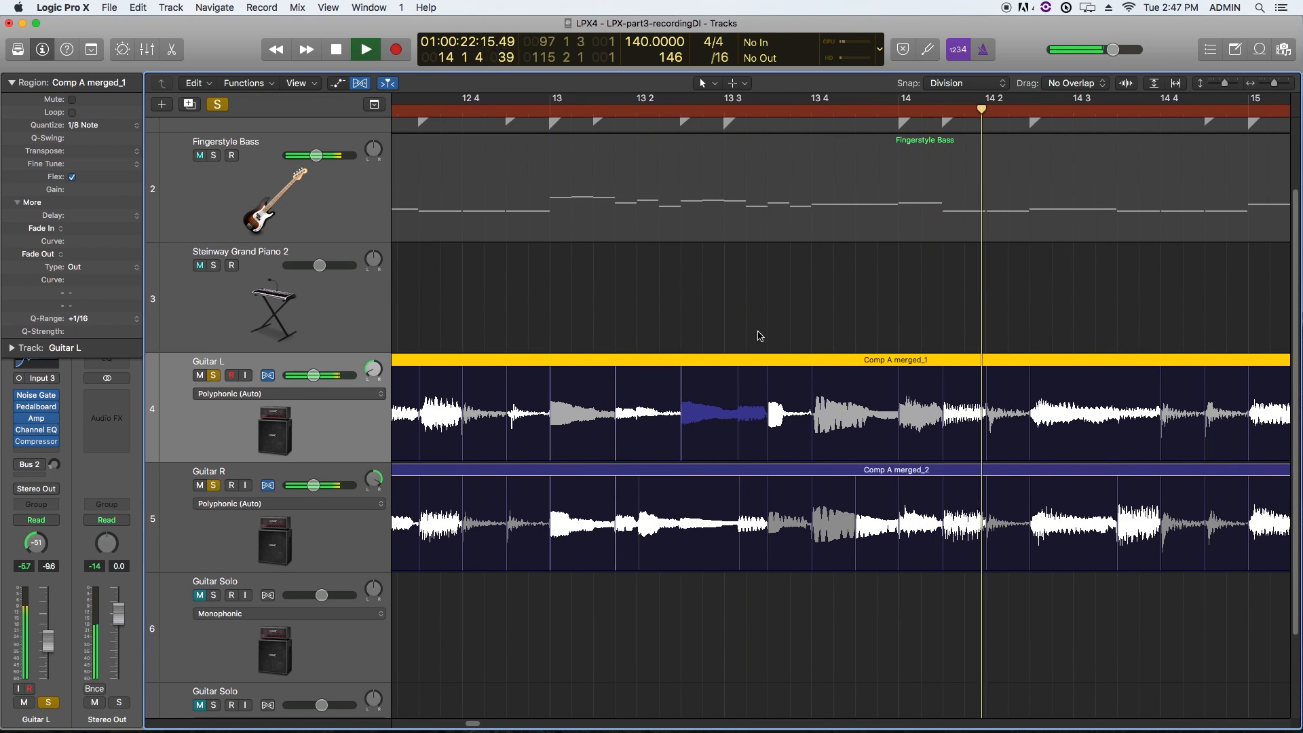
pyautogui.press('space')
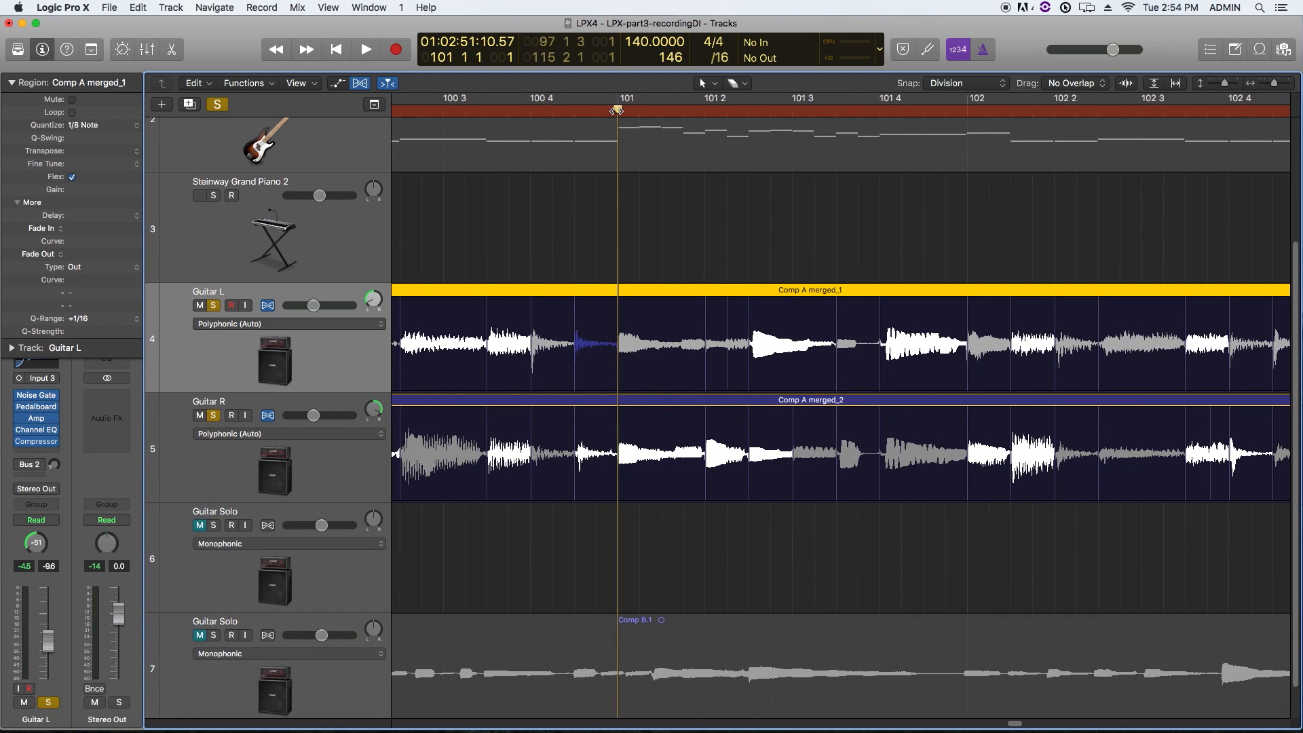
# Step: Set the playhead to 100 4 4 and erase the unwanted flex markers between 101 2 3 and 101 3 3 on both guitars
pyautogui.moveTo(616, 110); pyautogui.dragTo(596, 110)
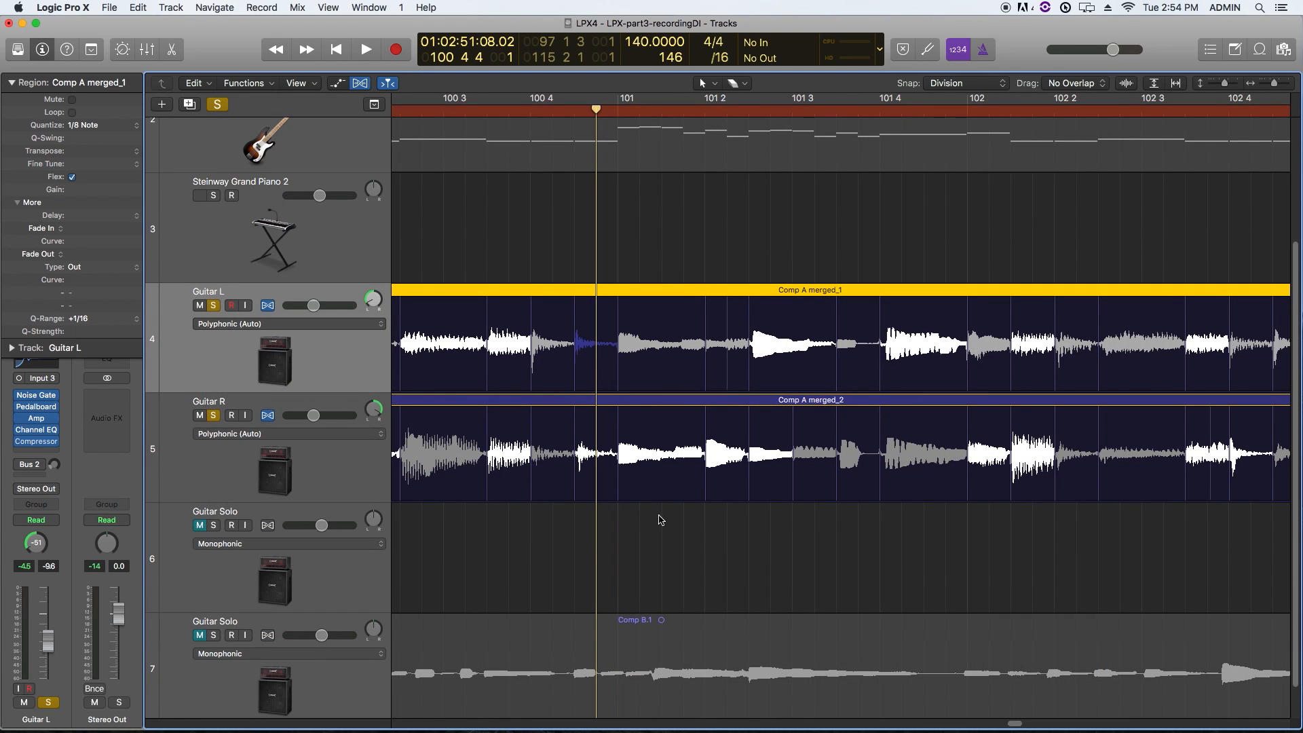
pyautogui.click(735, 83)
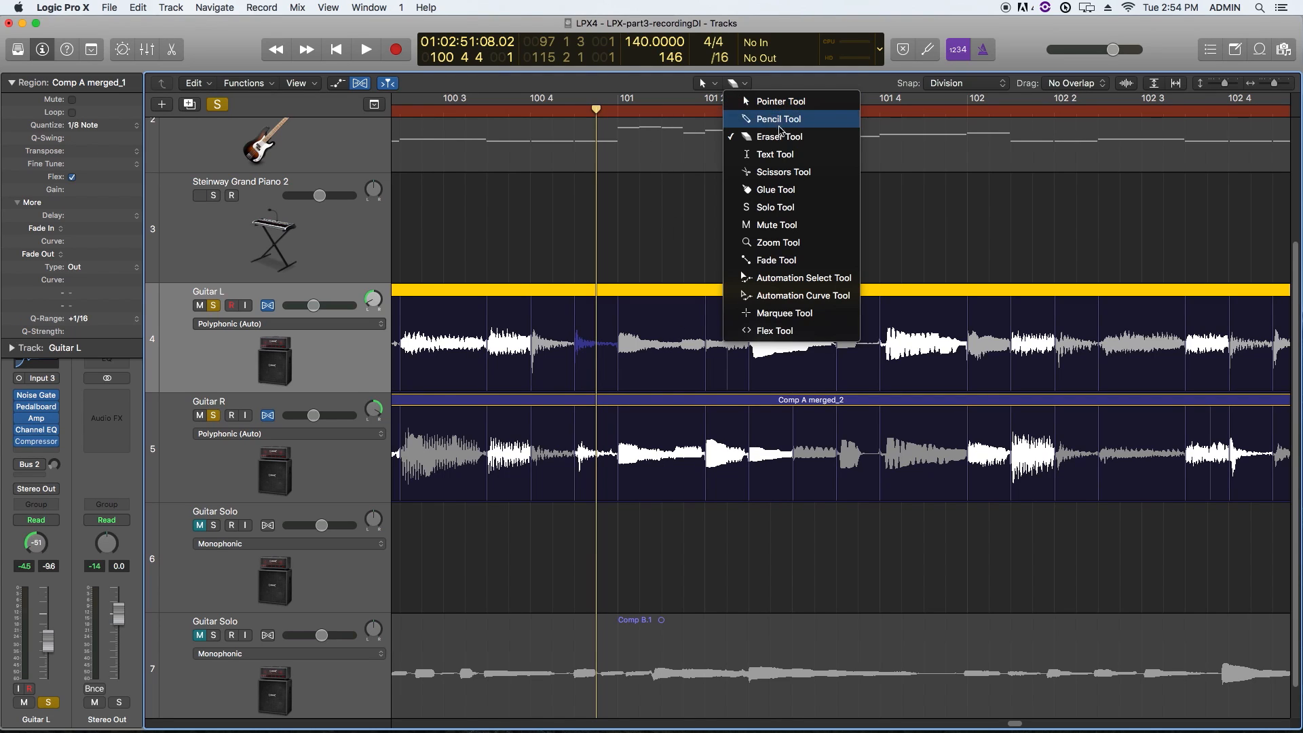
pyautogui.click(753, 134)
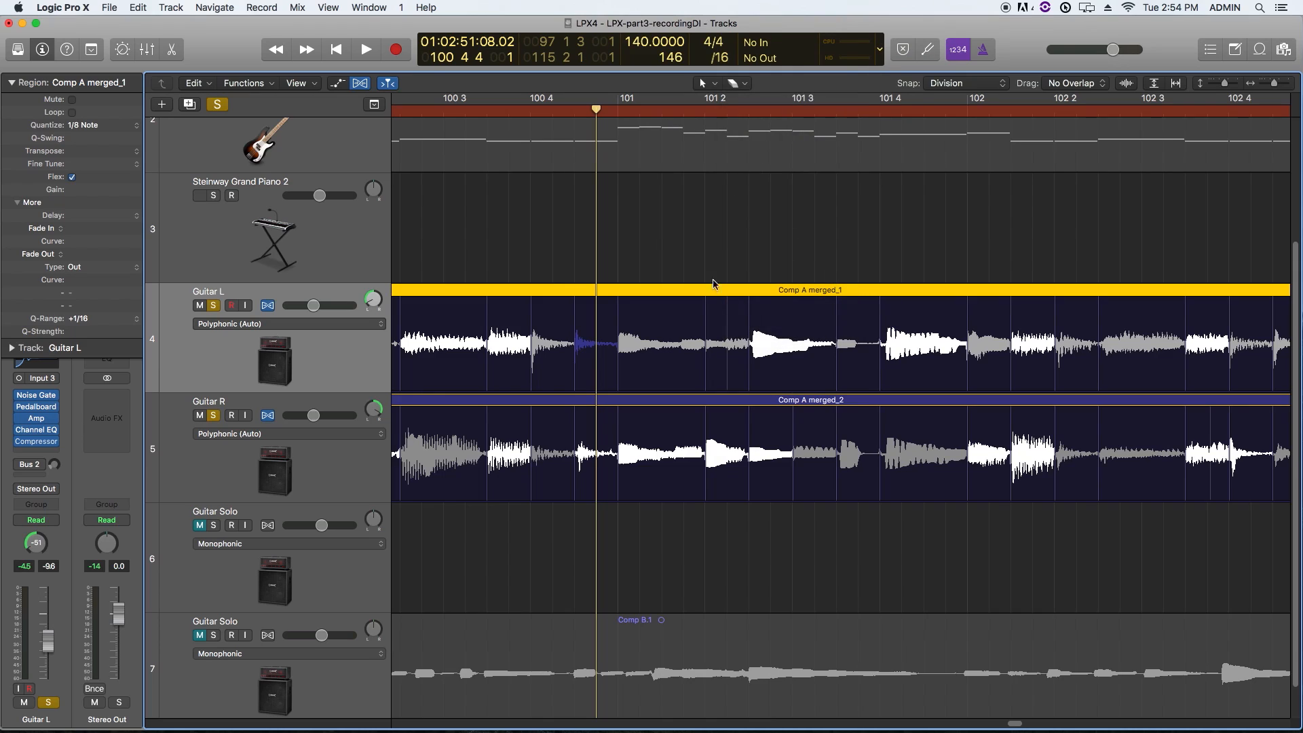
pyautogui.click(779, 336)
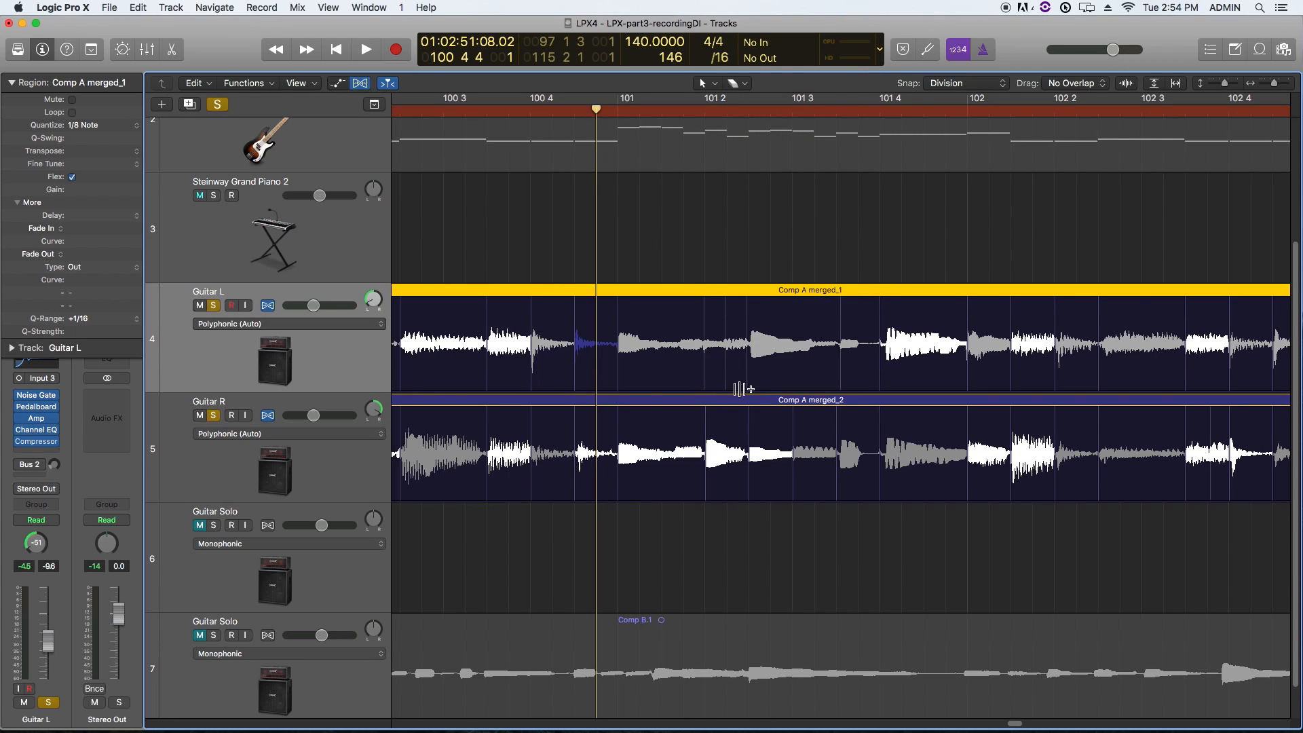
pyautogui.moveTo(823, 432); pyautogui.dragTo(857, 434)
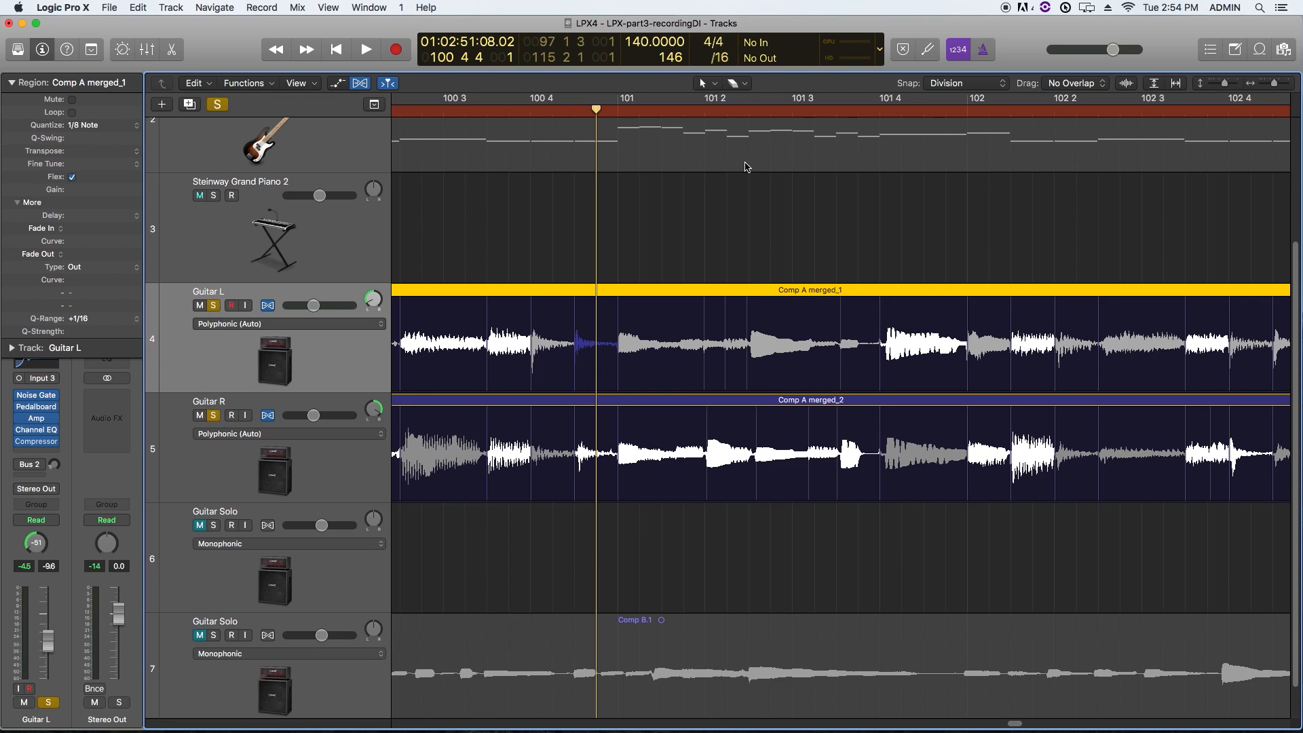
# Step: Pin both guitars with flex markers at 101 2 and play bar 101 from 100 4 4
pyautogui.click(705, 308)
pyautogui.click(708, 411)
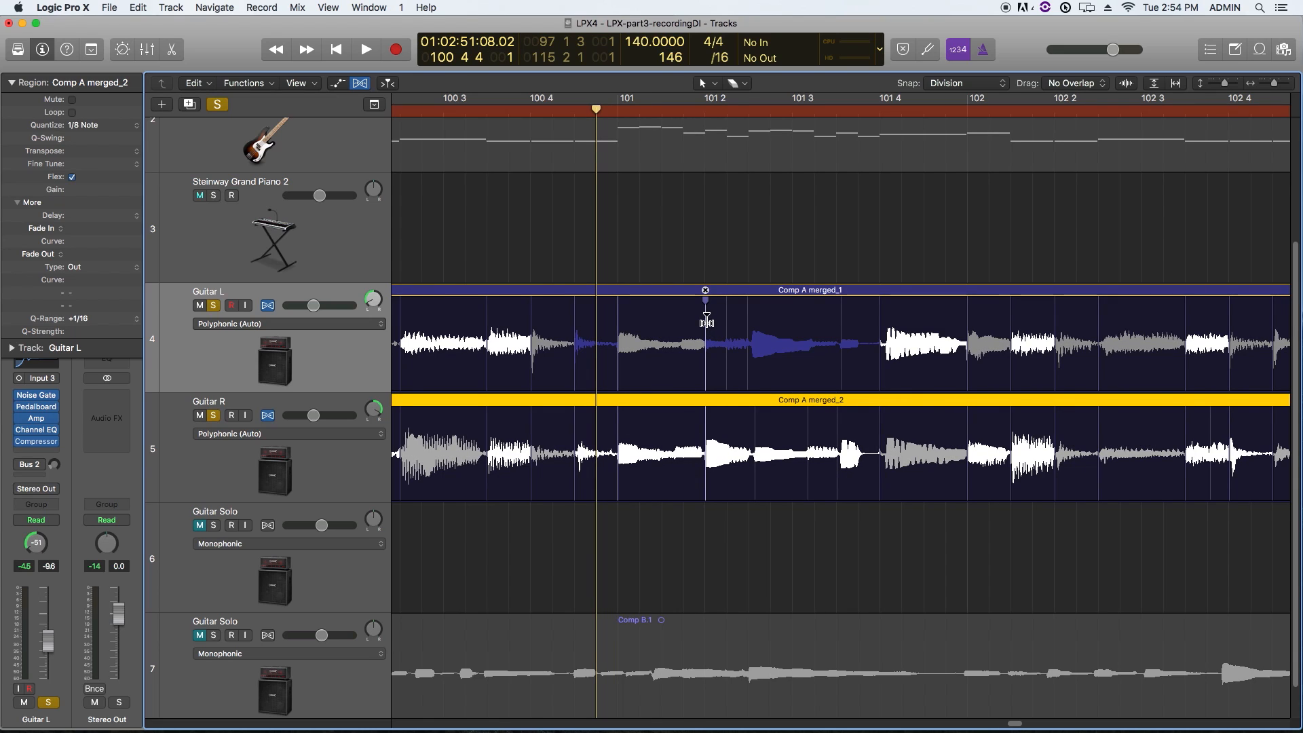
pyautogui.click(706, 291)
pyautogui.click(706, 319)
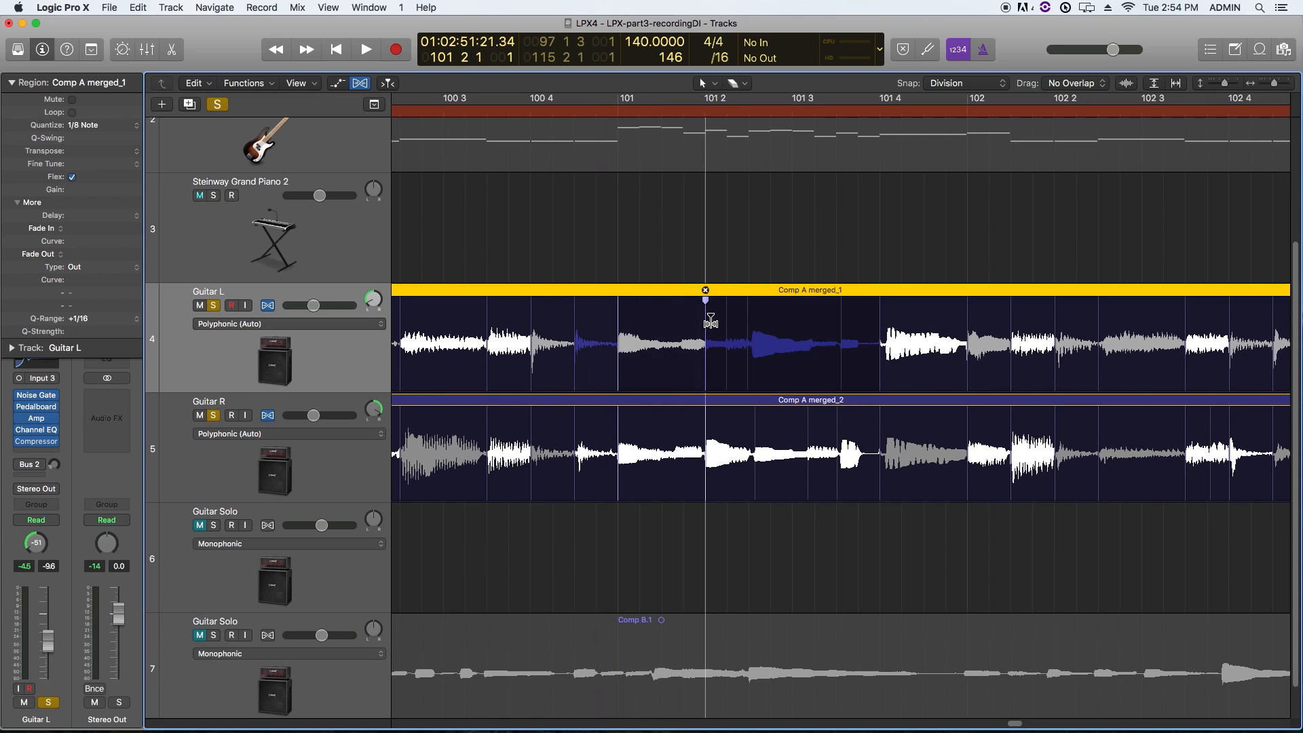
pyautogui.click(705, 288)
pyautogui.click(706, 314)
pyautogui.press('space')
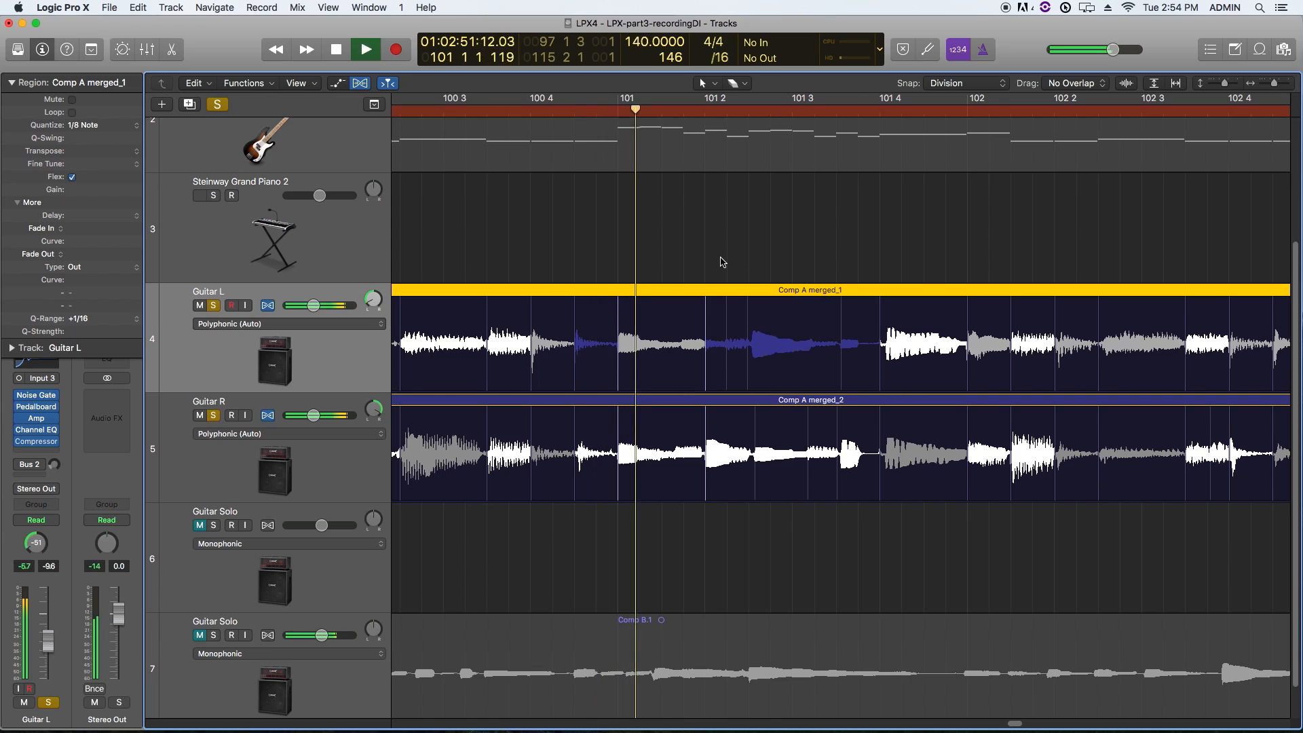
pyautogui.press('space')
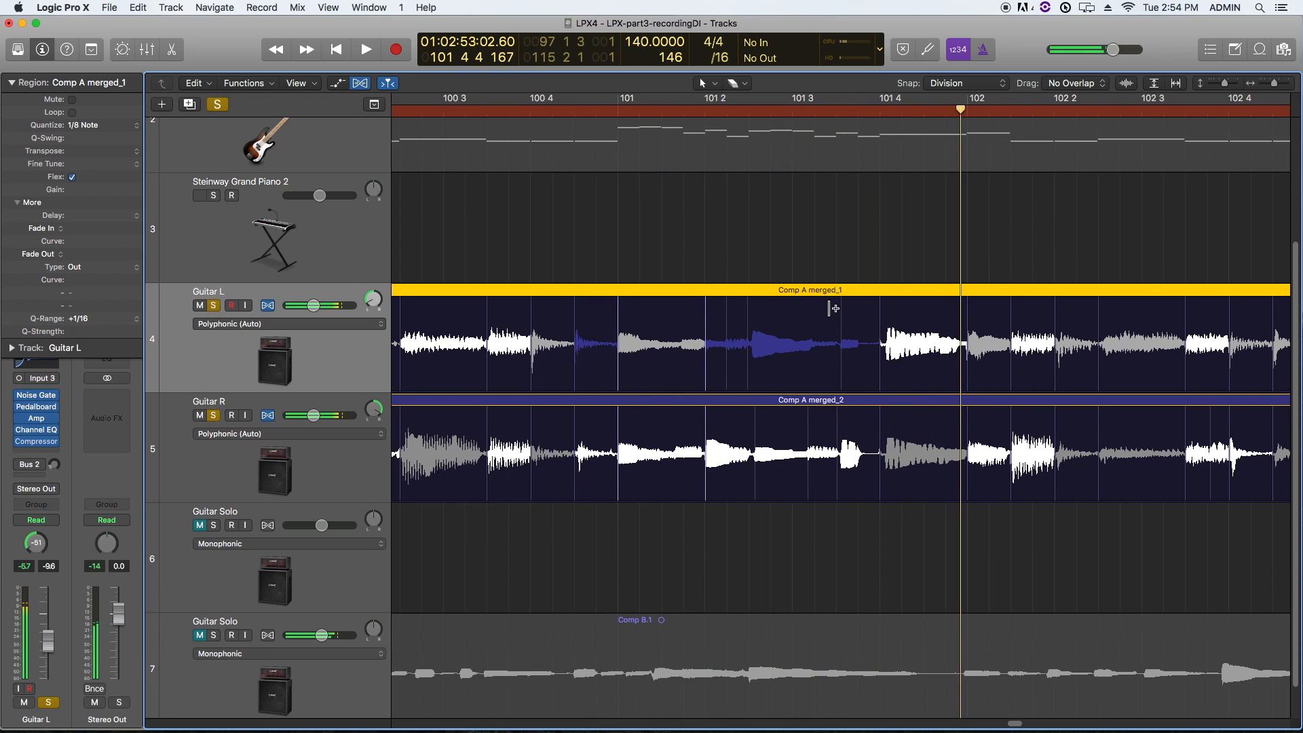
# Step: Set flex markers at 101 3 3 on both guitars and align Guitar R's preceding note to 101 2 3
pyautogui.click(836, 308)
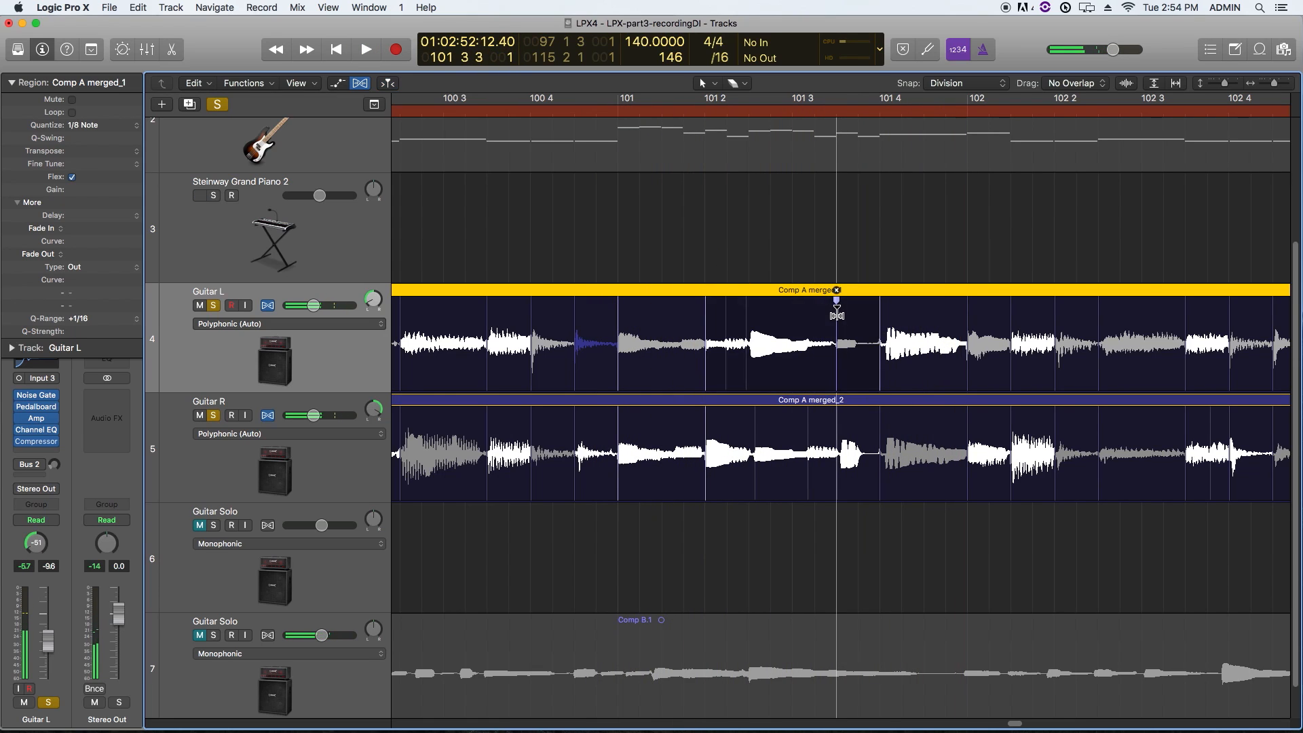
pyautogui.click(842, 427)
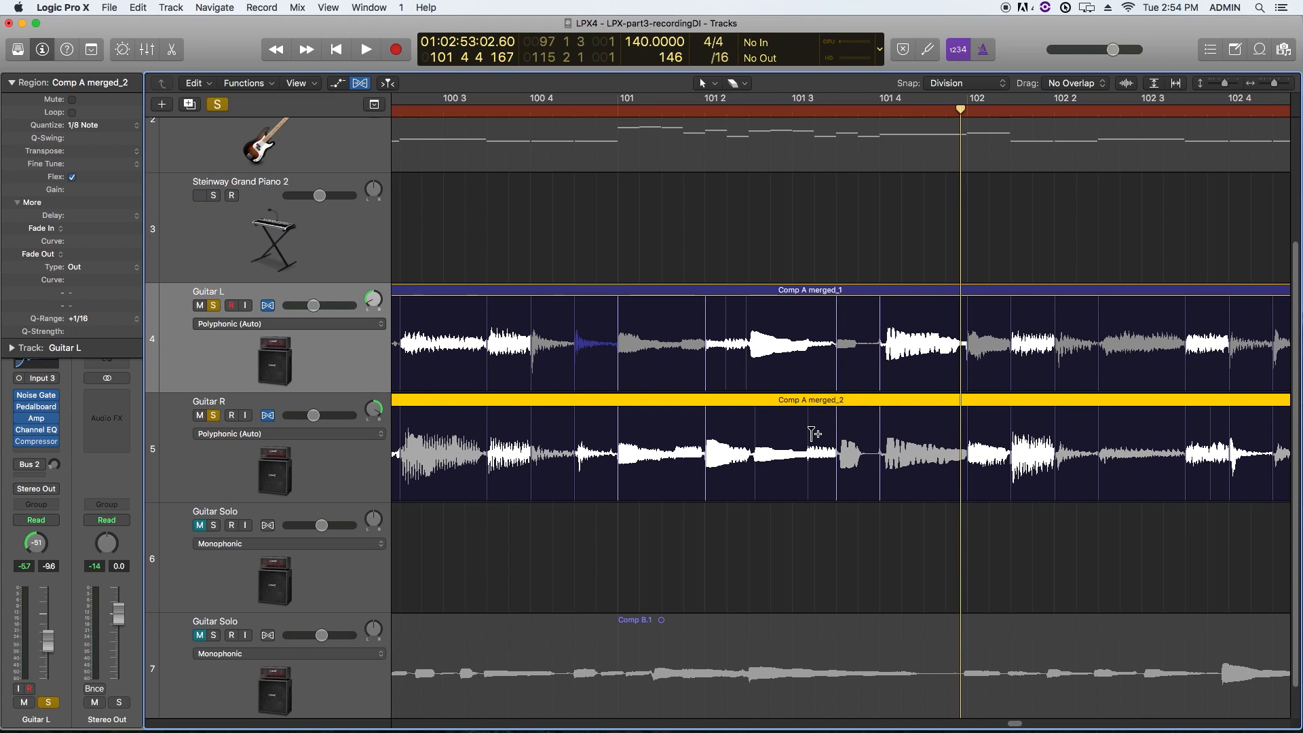
pyautogui.moveTo(755, 411); pyautogui.dragTo(750, 411)
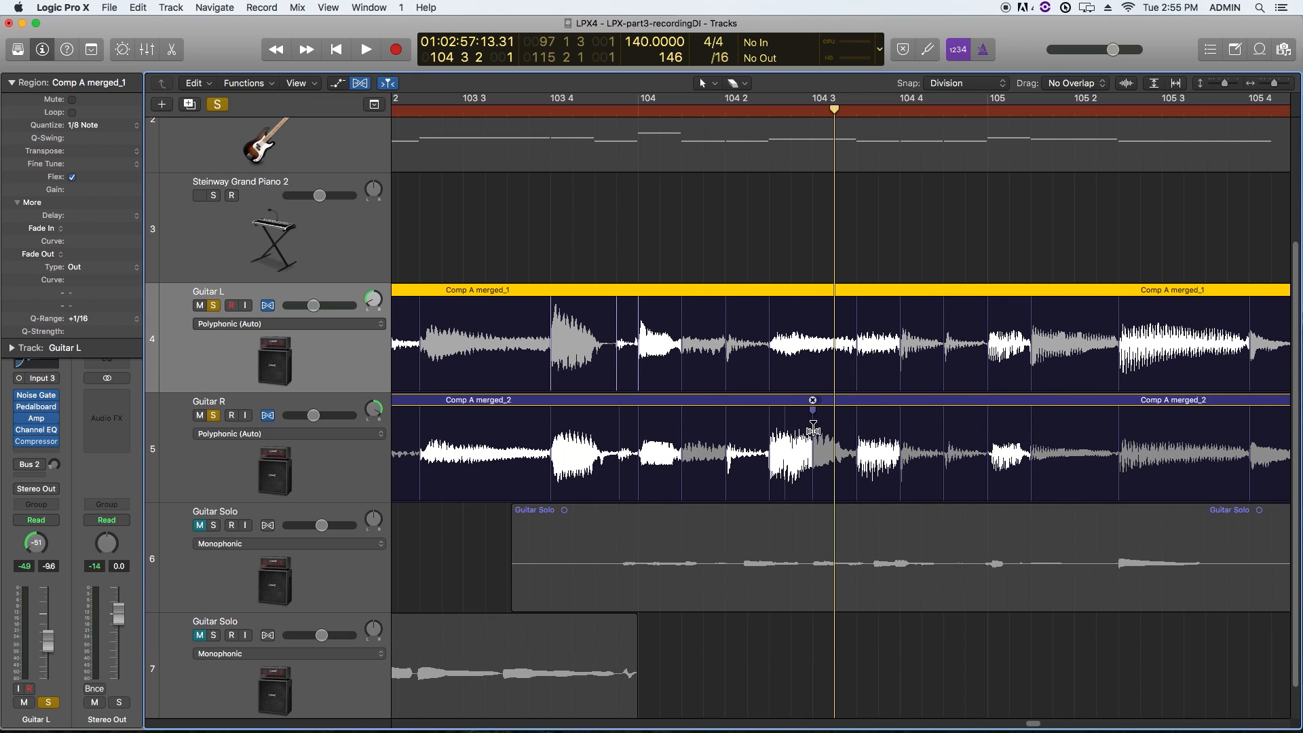
# Step: Remove the flex marker at 104 3 from Guitar R and play both guitars from 104 2 2 into bar 109
pyautogui.click(818, 428)
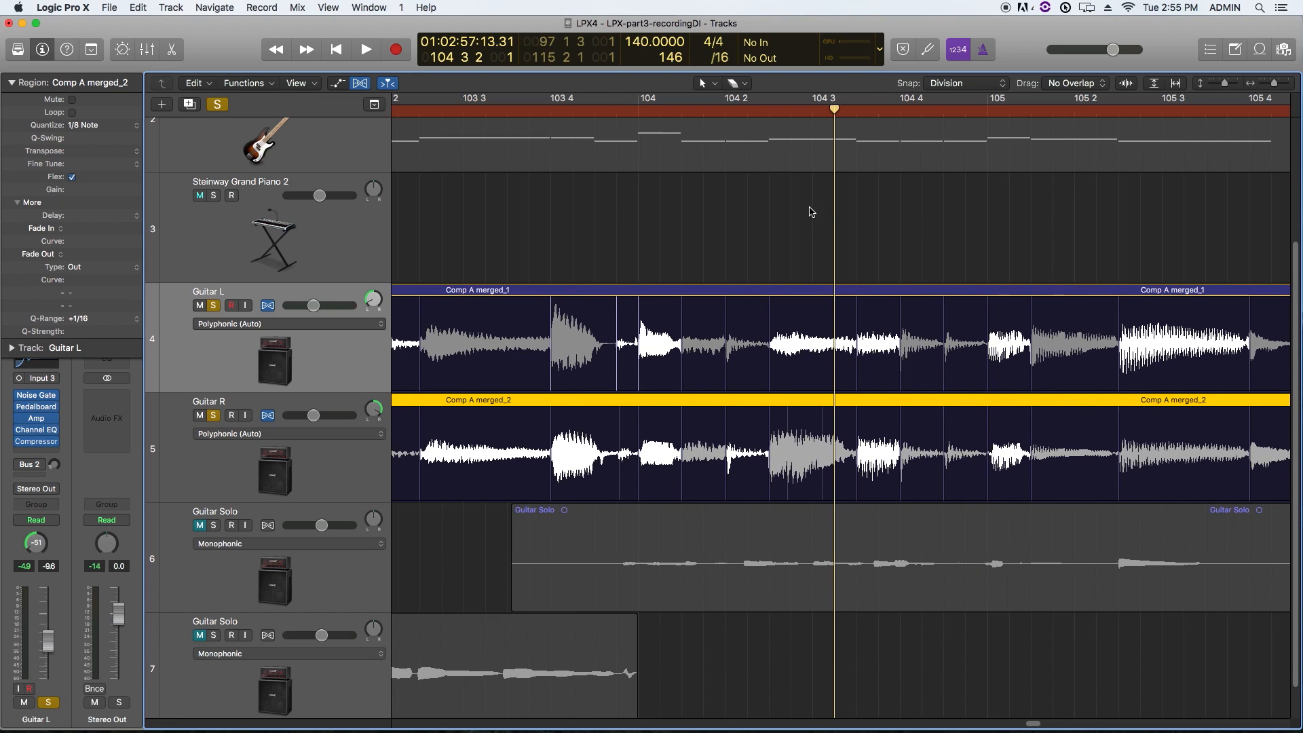
pyautogui.click(747, 109)
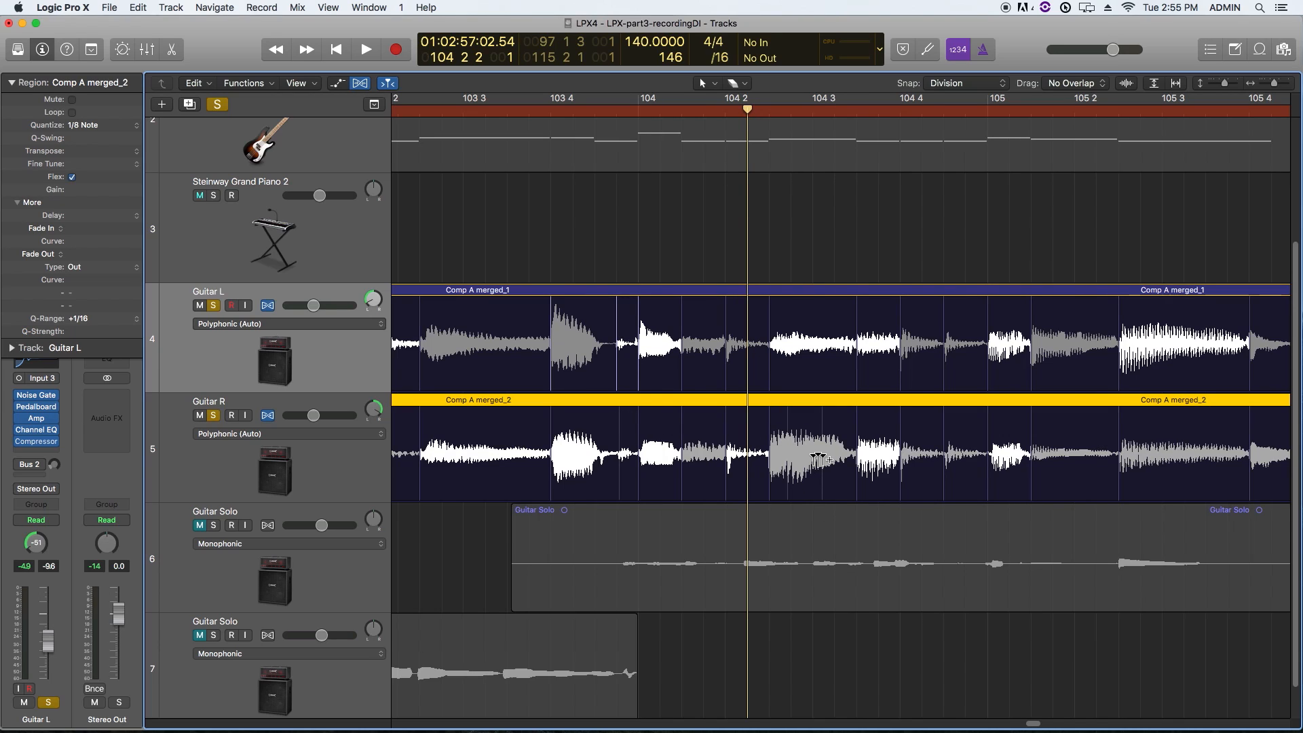
pyautogui.press('space')
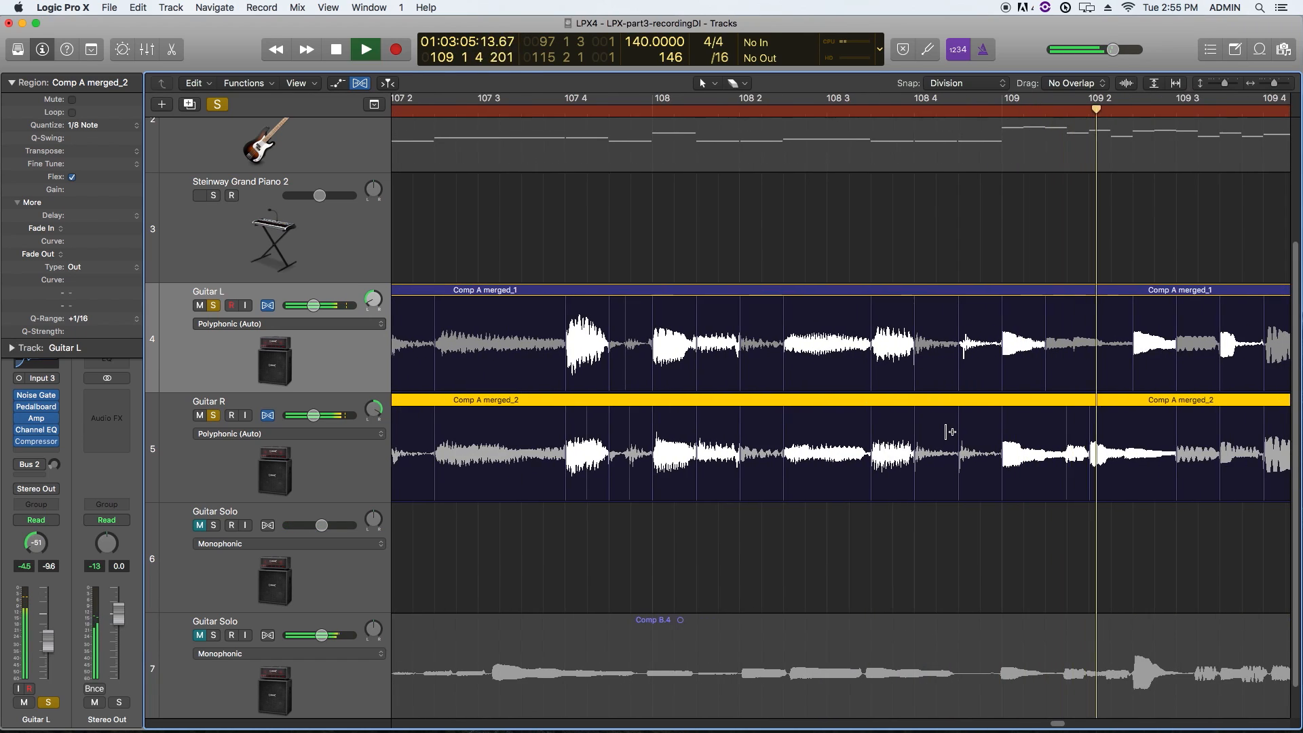
pyautogui.press('space')
# Step: Clear Guitar L's misplaced flex markers within bar 109 and align both guitars with flex markers at 109 1 4
pyautogui.moveTo(694, 363); pyautogui.dragTo(882, 358)
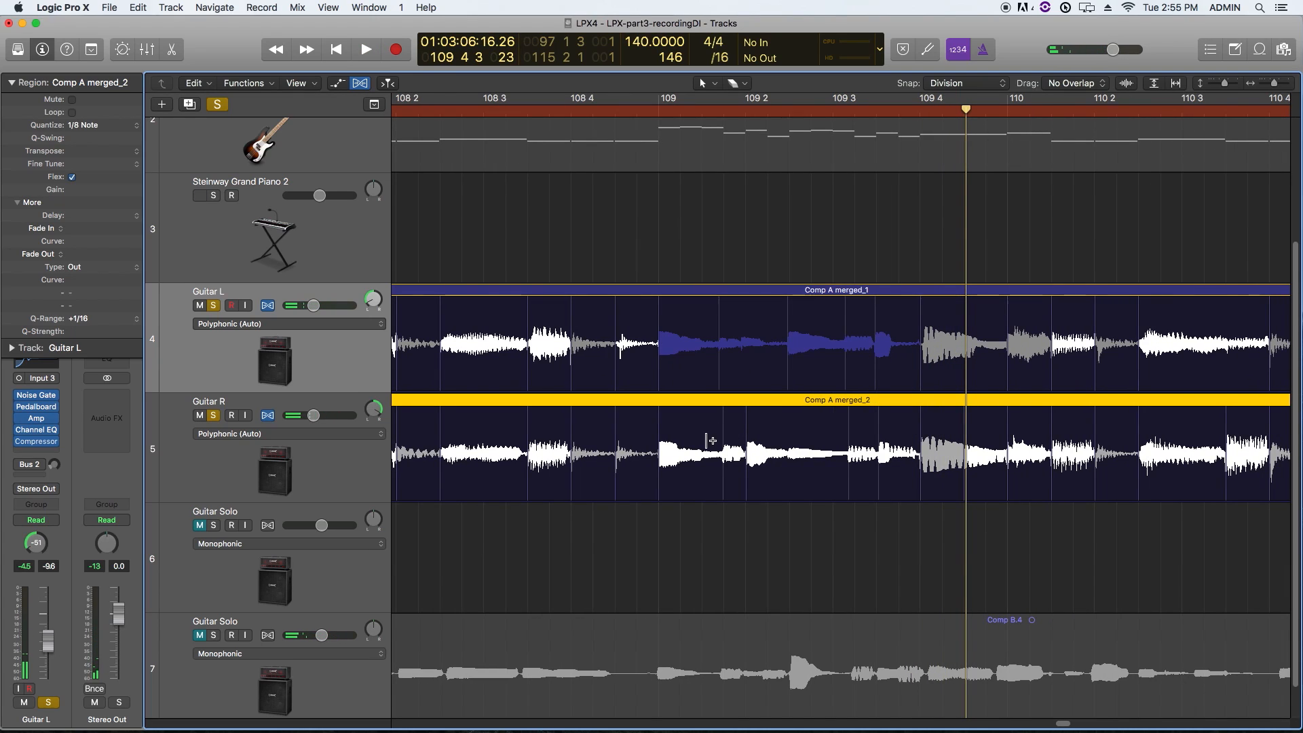
pyautogui.click(781, 521)
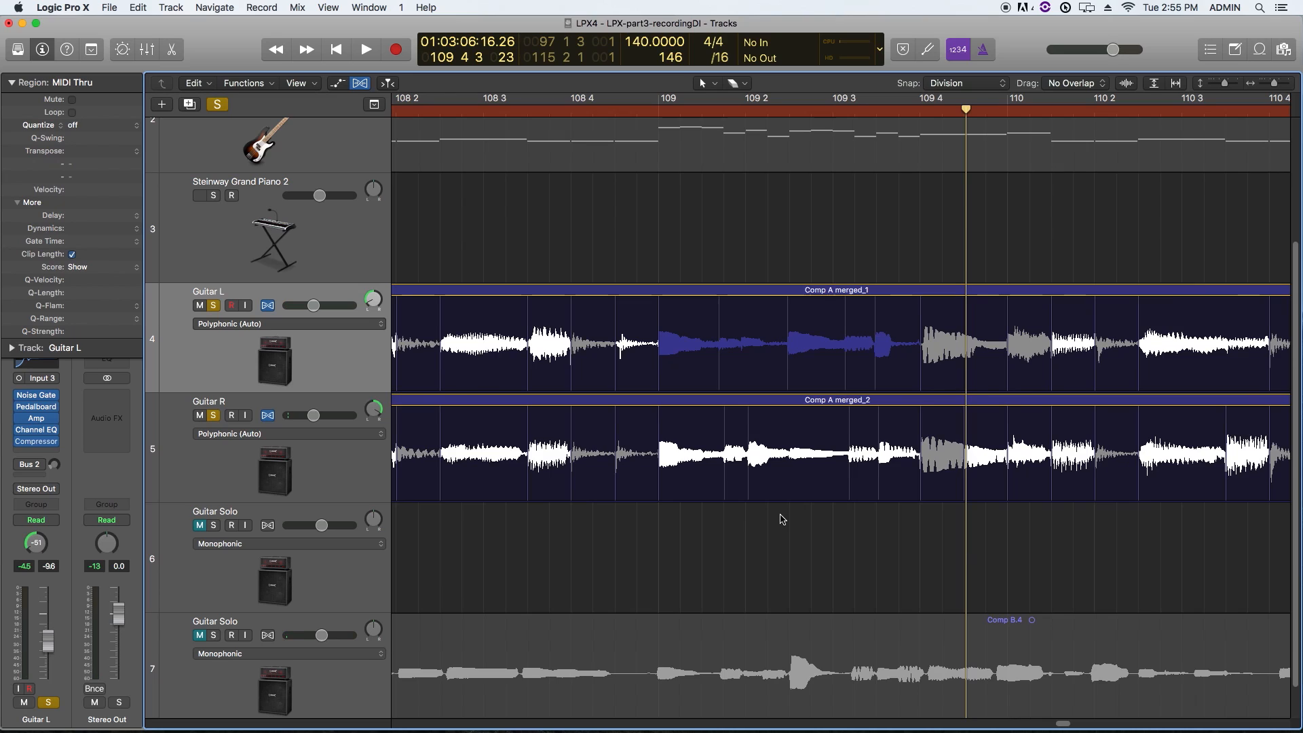
pyautogui.click(721, 315)
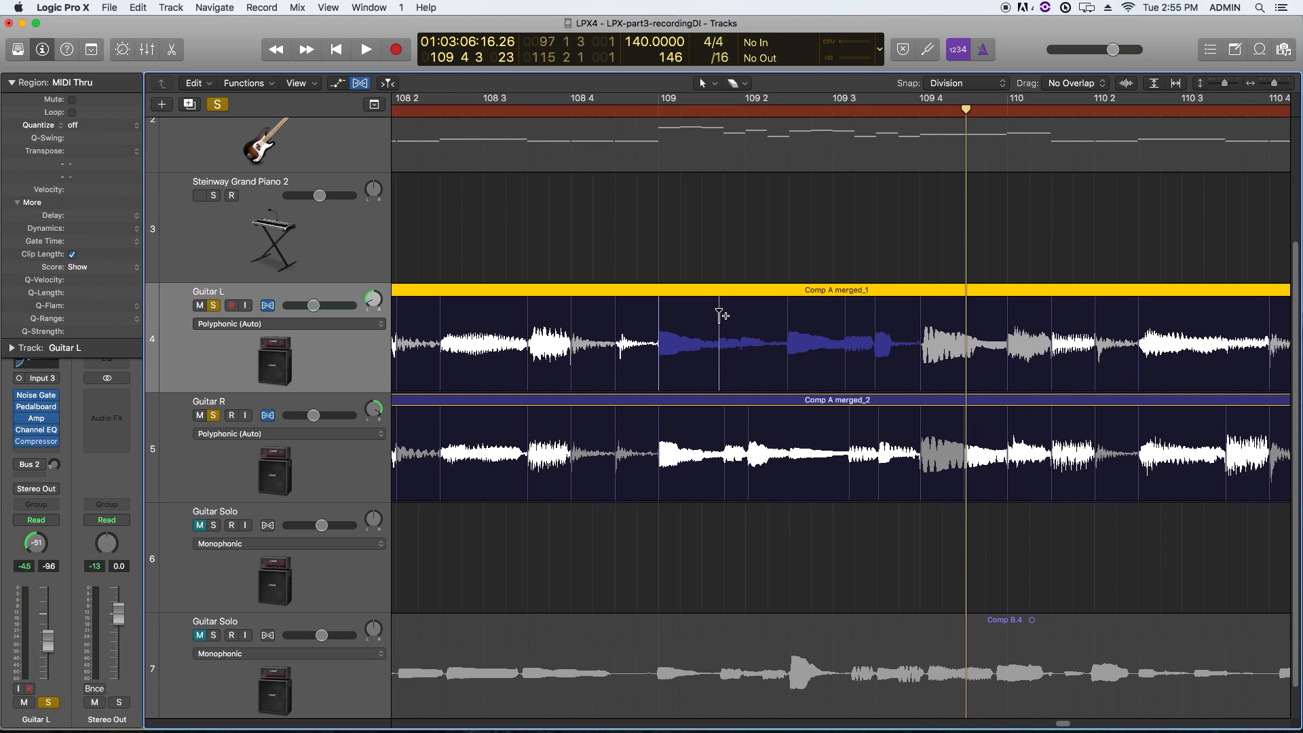
pyautogui.click(724, 401)
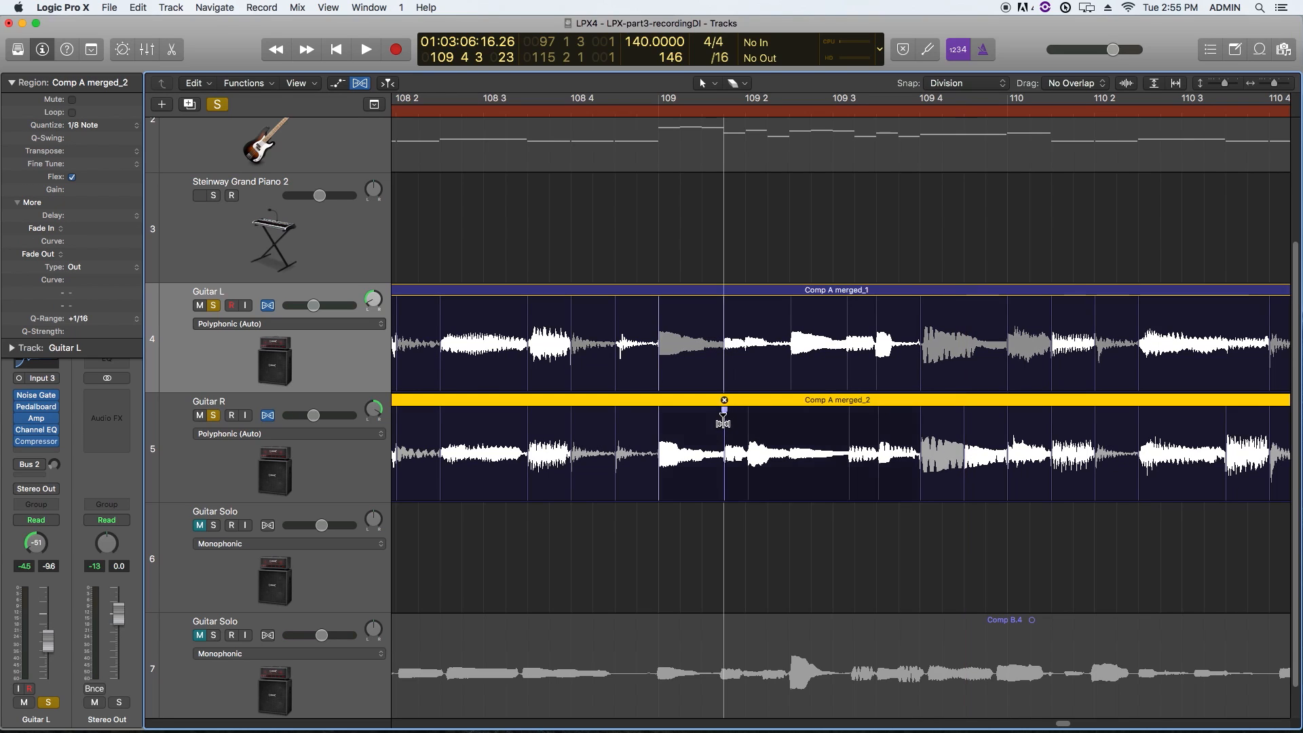
# Step: Align the short notes on Guitar L and Guitar R to 109 3 3 with flex markers and play through to bar 110
pyautogui.click(874, 310)
pyautogui.click(880, 415)
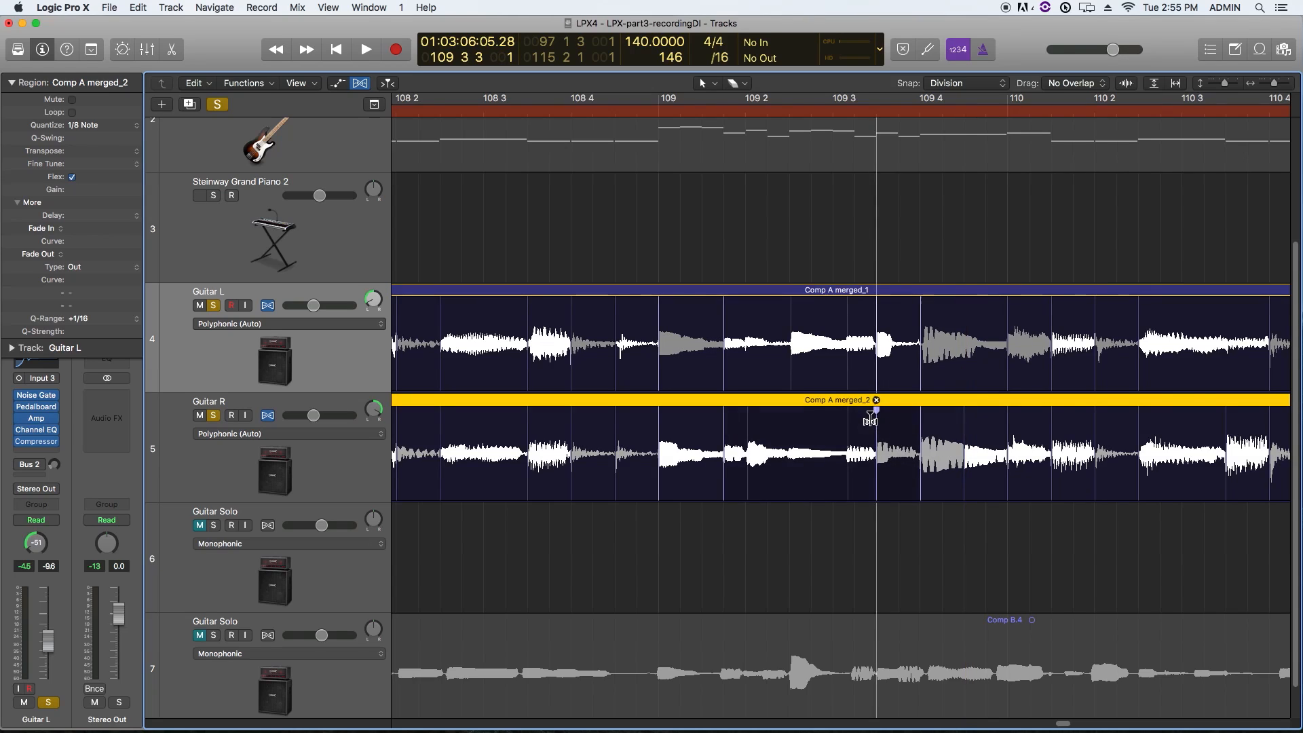
pyautogui.press('space')
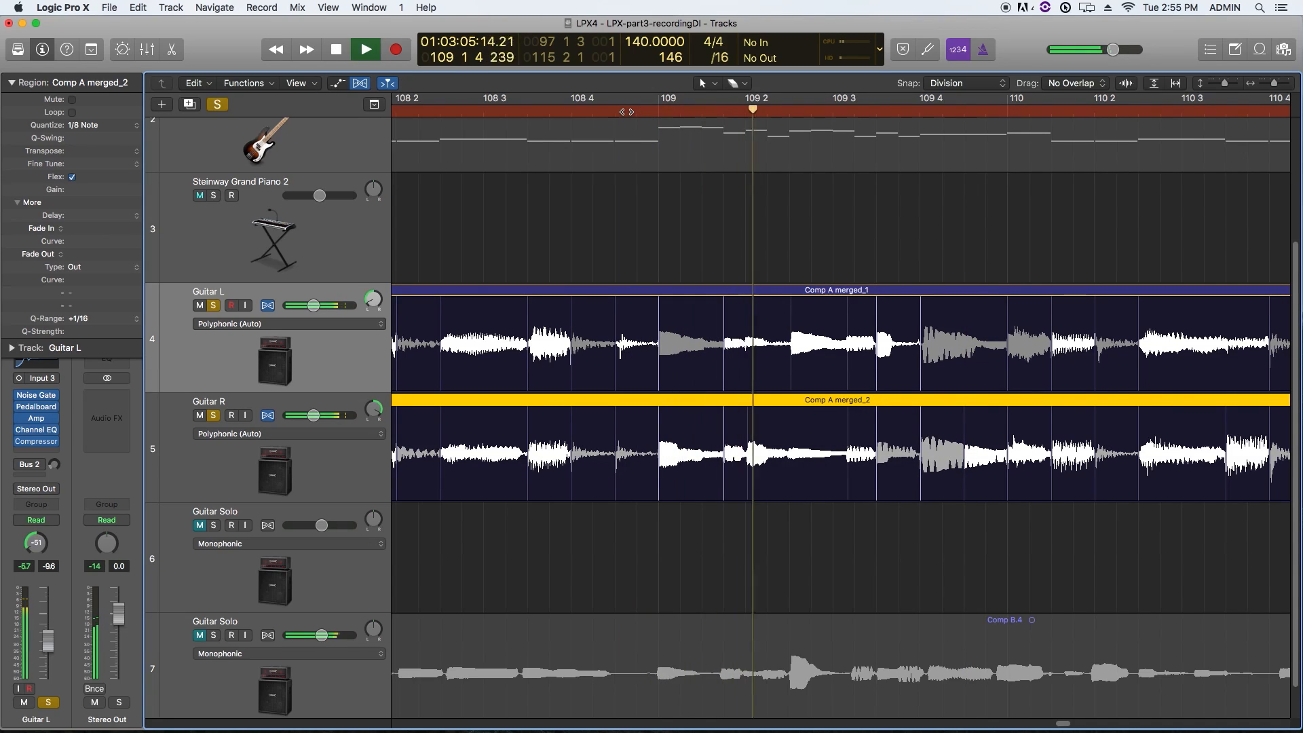
pyautogui.press('space')
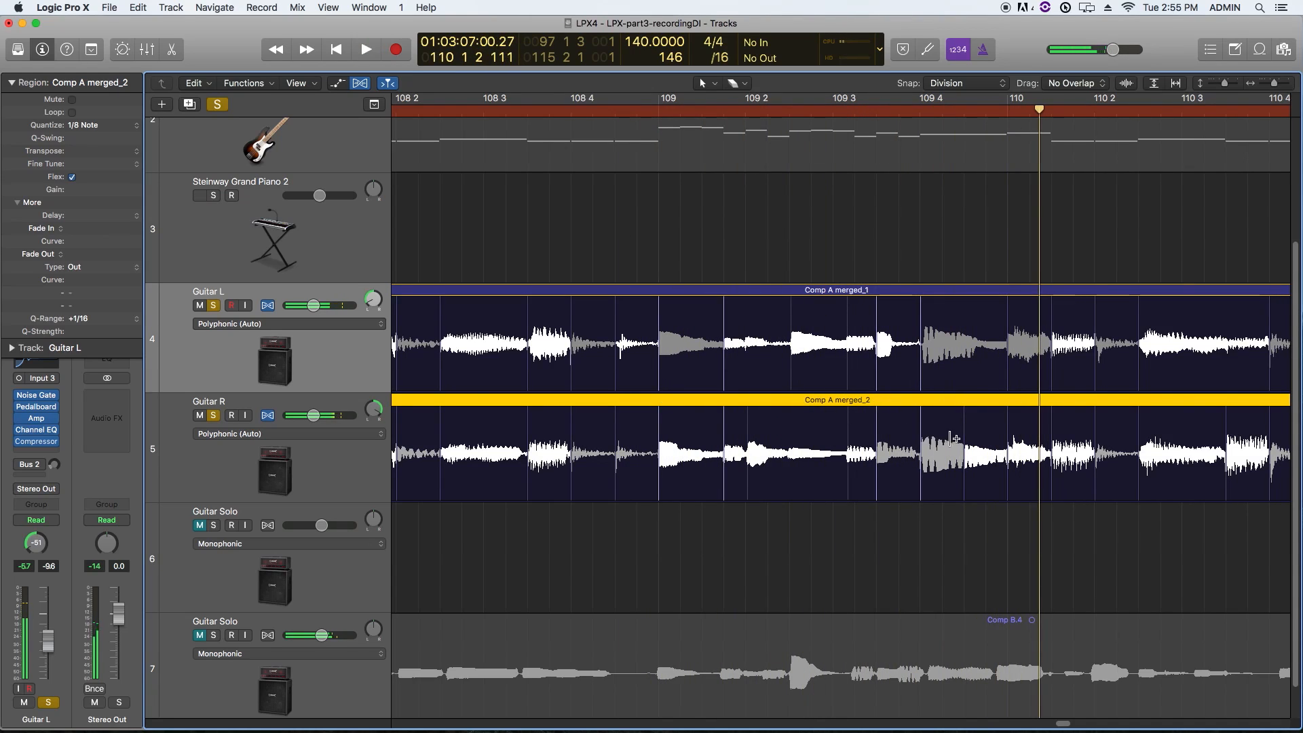
# Step: Play on from bar 110 into bar 113, then remove Guitar R's flex marker at 112 3 and align its note to 112 2 3
pyautogui.hscroll(5, 936, 369)
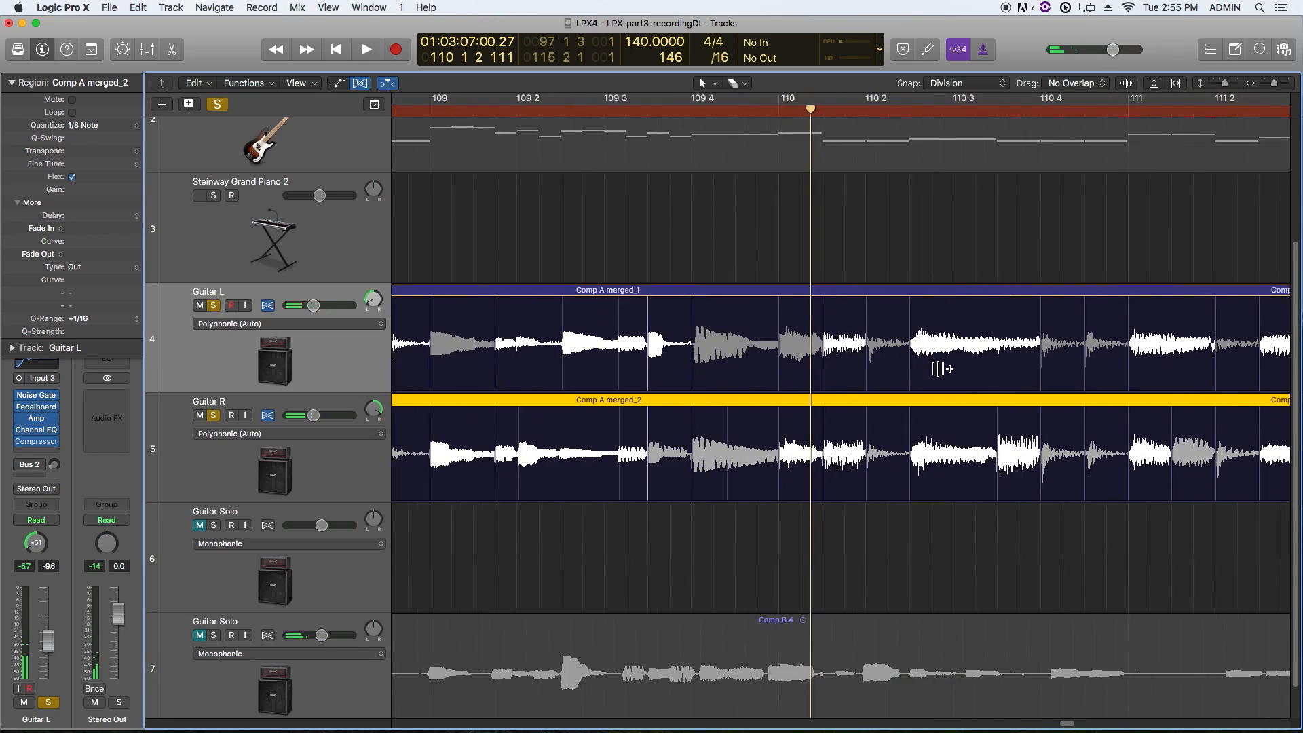
pyautogui.press('space')
pyautogui.hscroll(2, 898, 353)
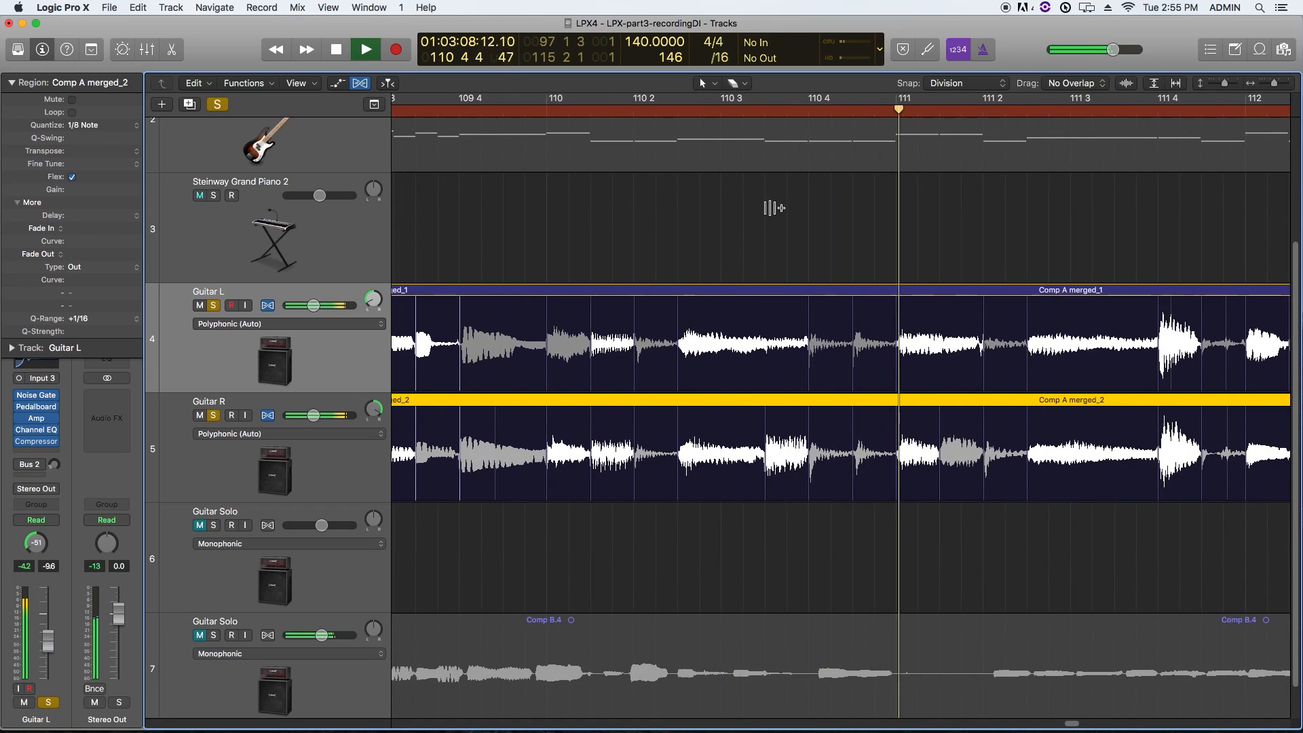
pyautogui.click(386, 84)
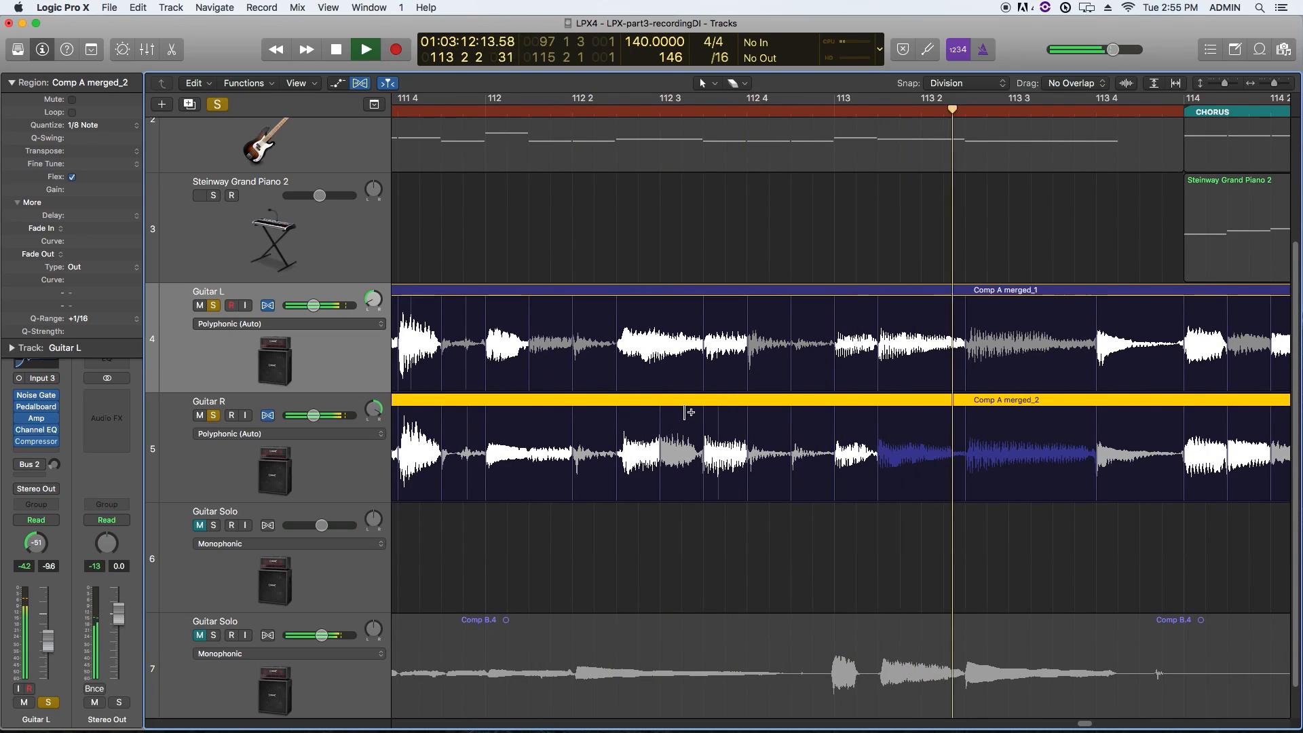
pyautogui.press('space')
pyautogui.doubleClick(661, 431)
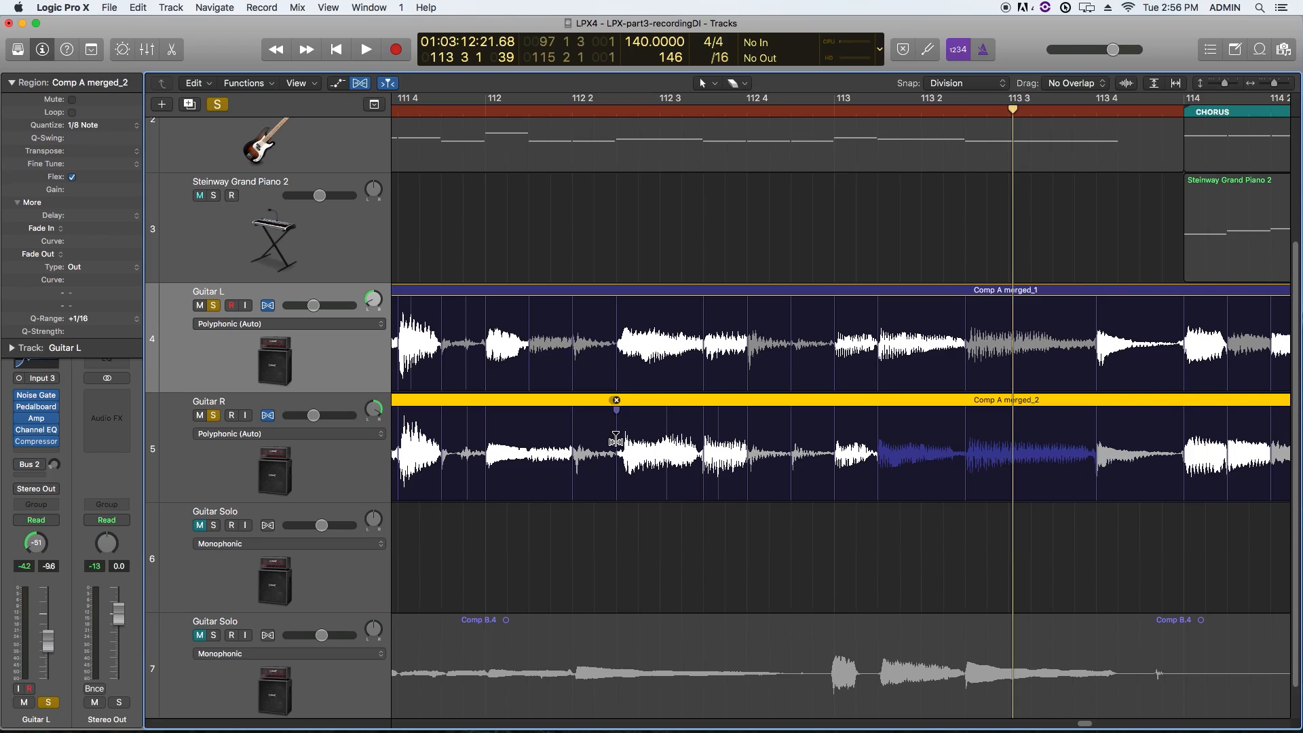
pyautogui.moveTo(616, 440); pyautogui.dragTo(609, 450)
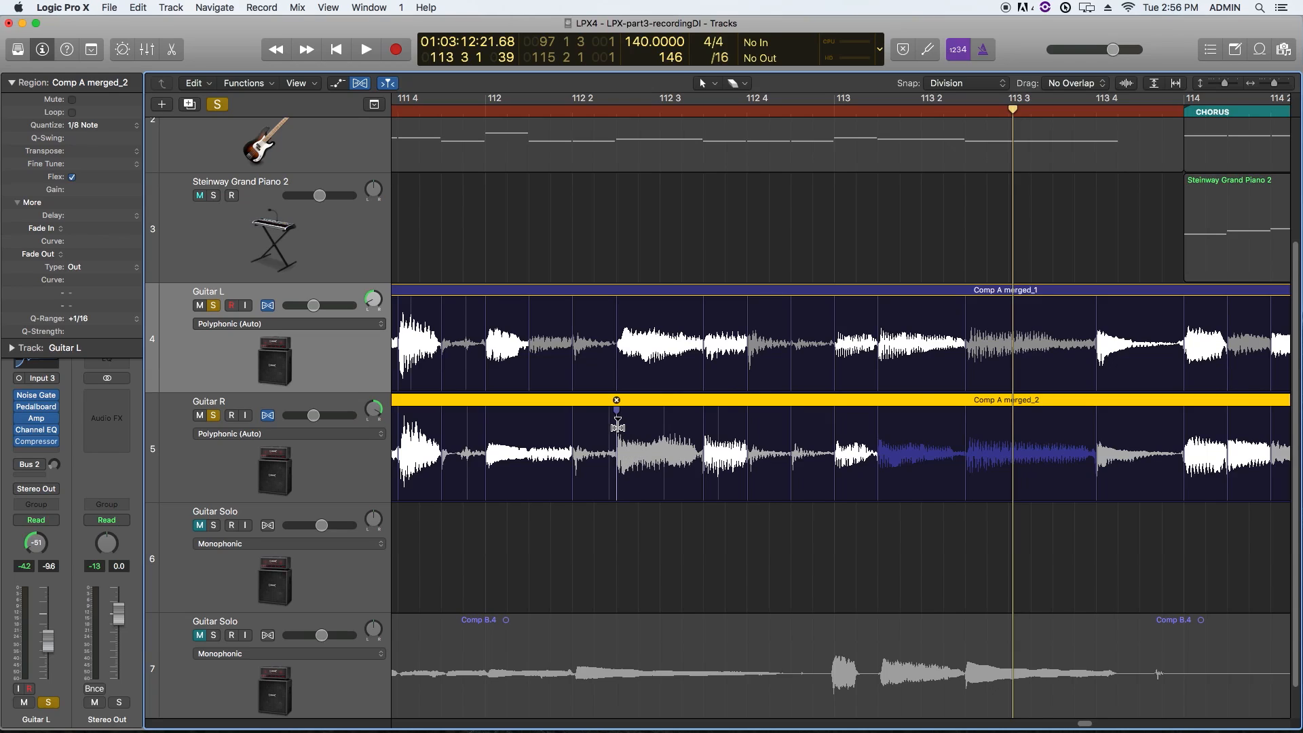
pyautogui.moveTo(618, 424)
pyautogui.mouseDown()
pyautogui.moveTo(597, 426)
pyautogui.moveTo(646, 427)
pyautogui.moveTo(622, 427)
pyautogui.mouseUp()
# Step: Align the notes on Guitar L and Guitar R to 121 1 3 with flex markers and play from just before bar 121
pyautogui.click(771, 370)
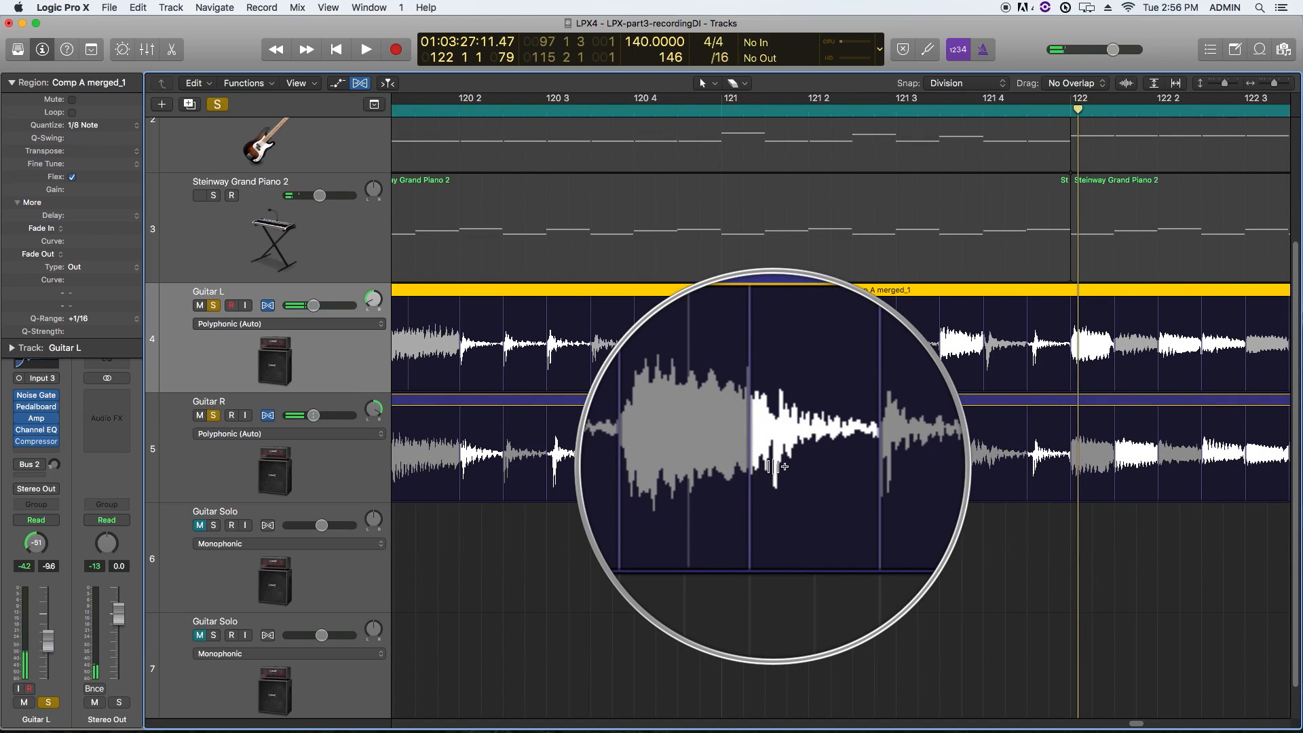
pyautogui.click(764, 424)
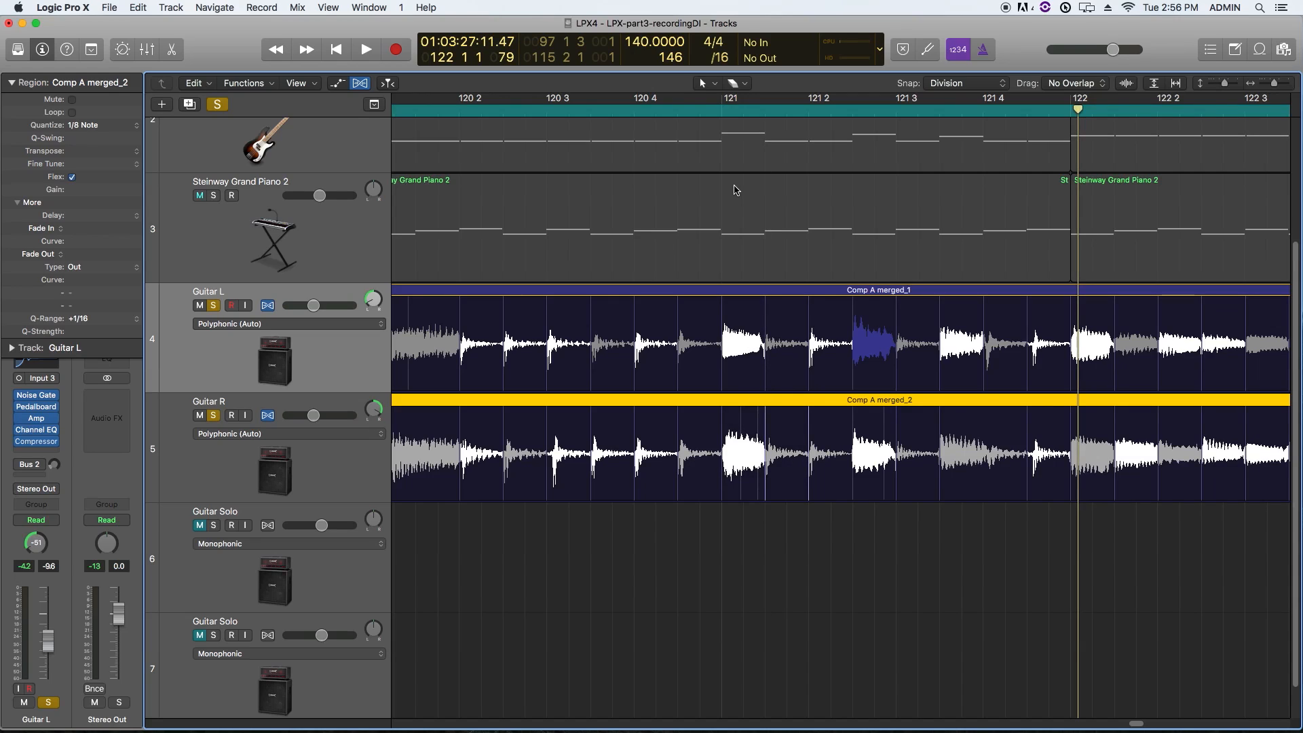
pyautogui.click(713, 113)
pyautogui.press('space')
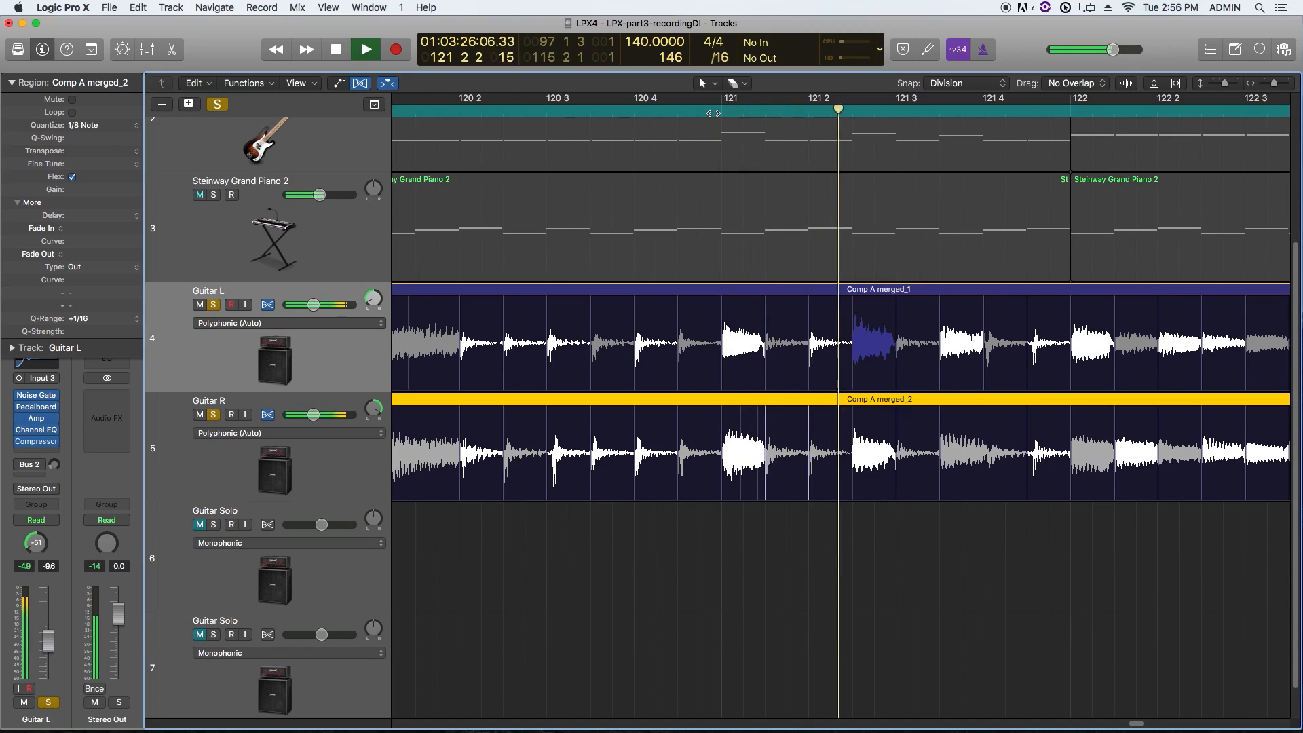
# Step: Align the notes on Guitar L and Guitar R to 121 4 3 with flex markers and play from 121 3 3
pyautogui.press('space')
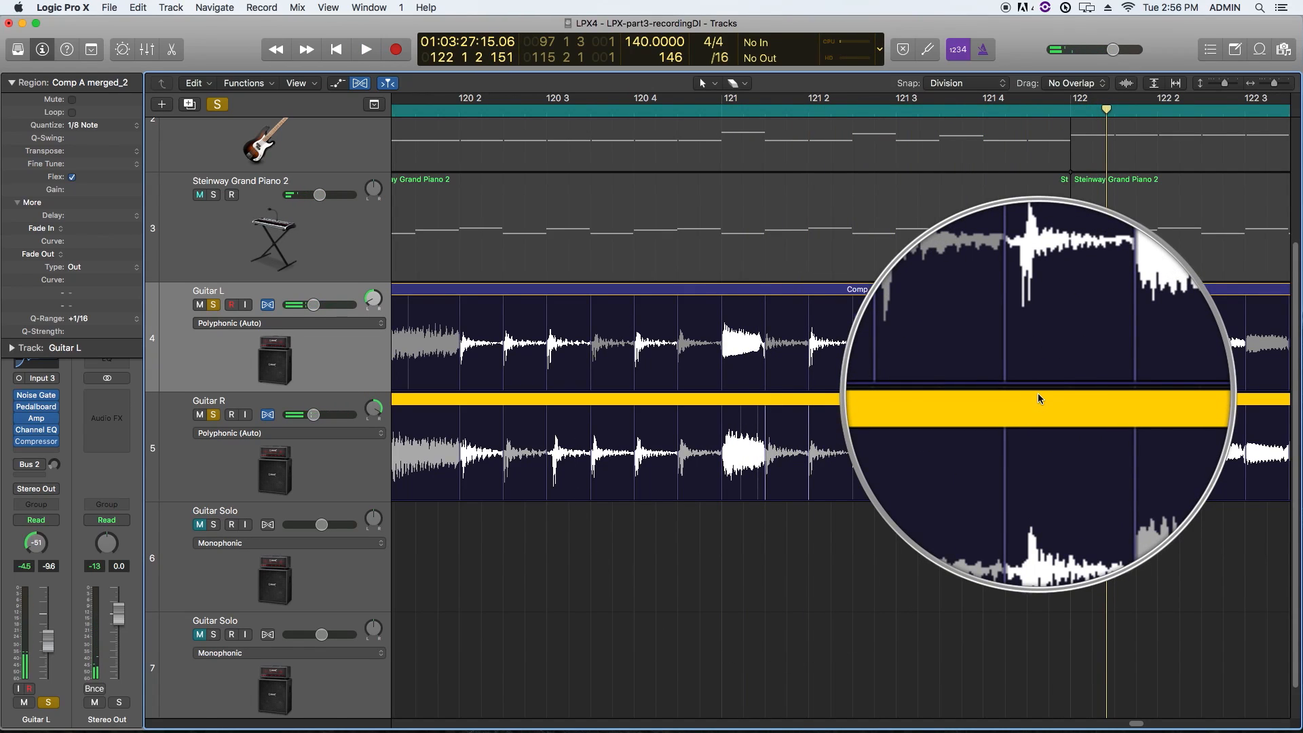
pyautogui.click(1026, 306)
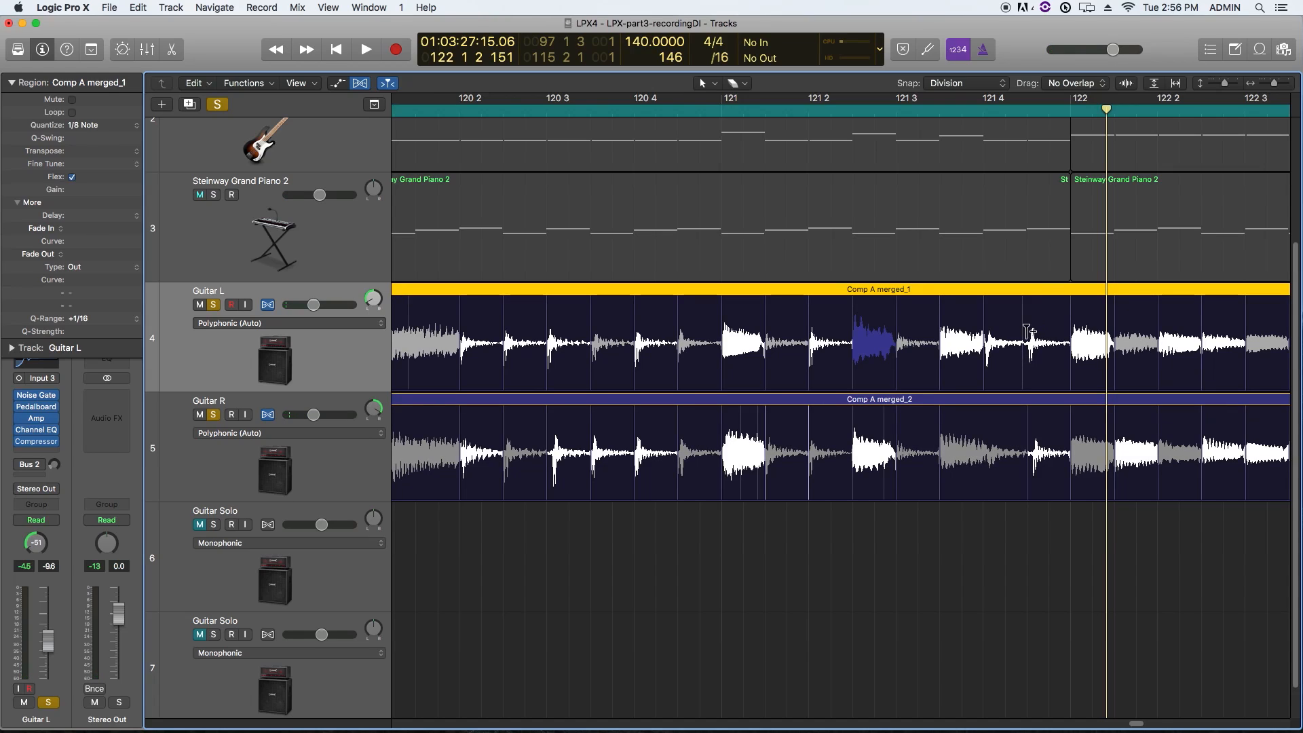
pyautogui.click(1027, 434)
pyautogui.click(1027, 441)
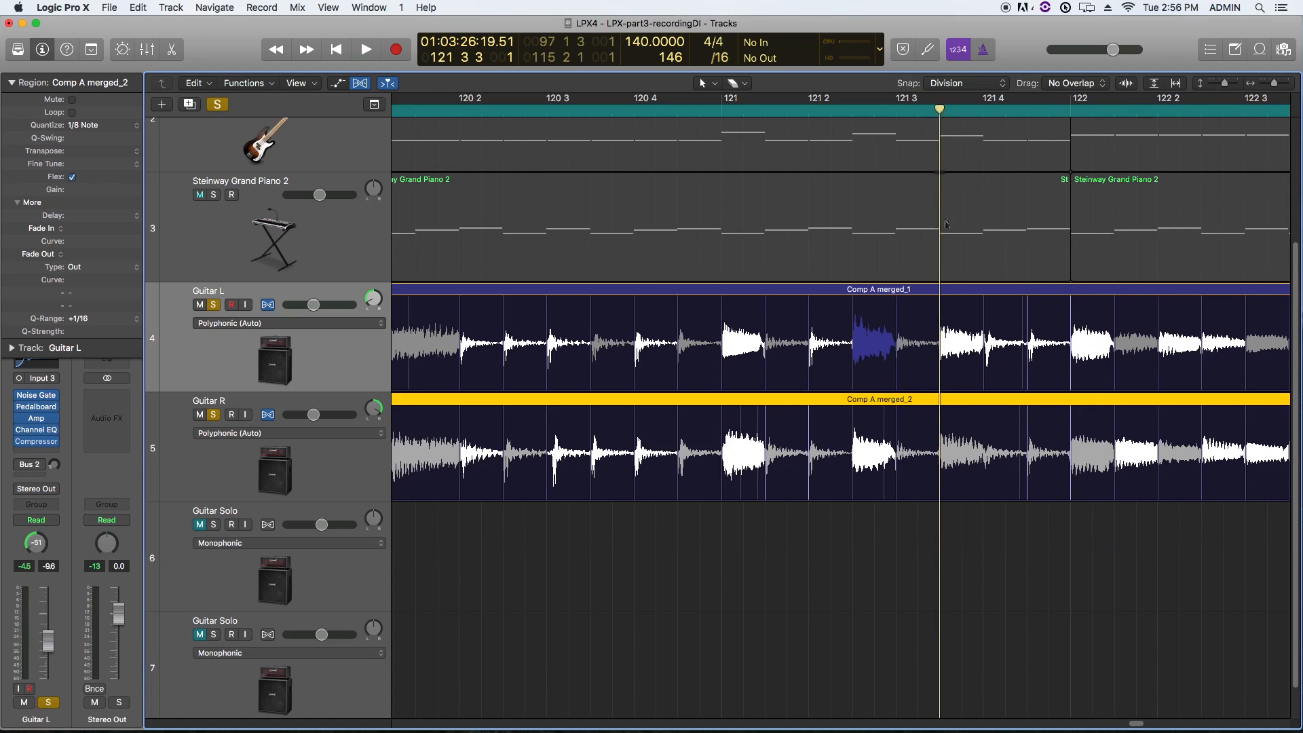
pyautogui.press('space')
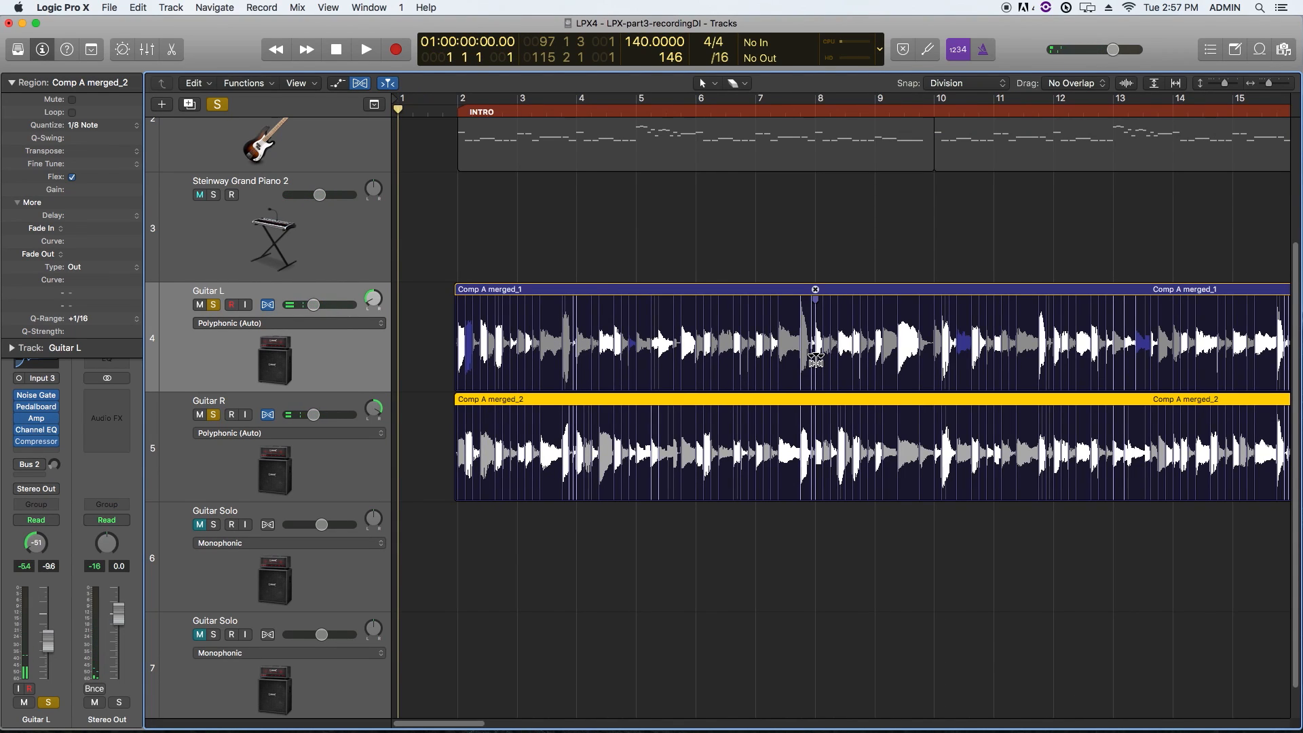
# Step: Unsolo Guitar L and Guitar R and play the full arrangement from bar 1
pyautogui.click(213, 305)
pyautogui.click(214, 414)
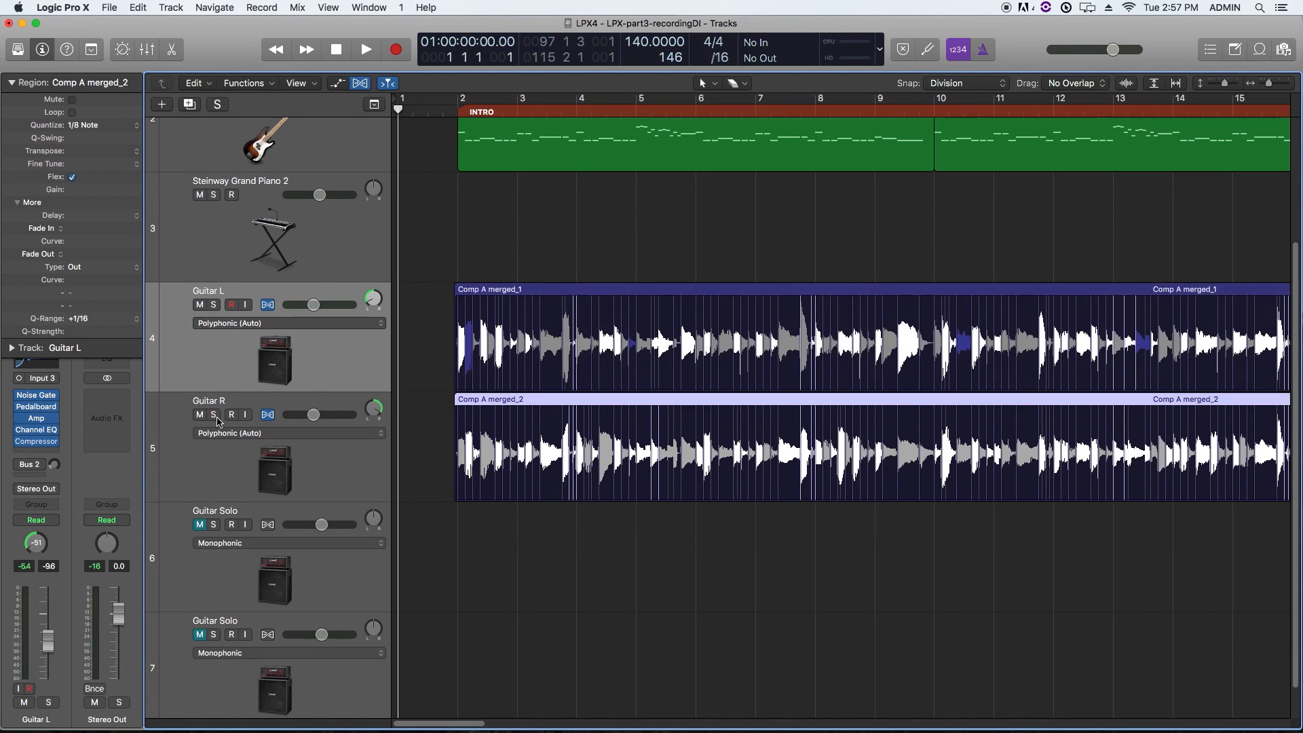
pyautogui.press('space')
pyautogui.scroll(3, 426, 328)
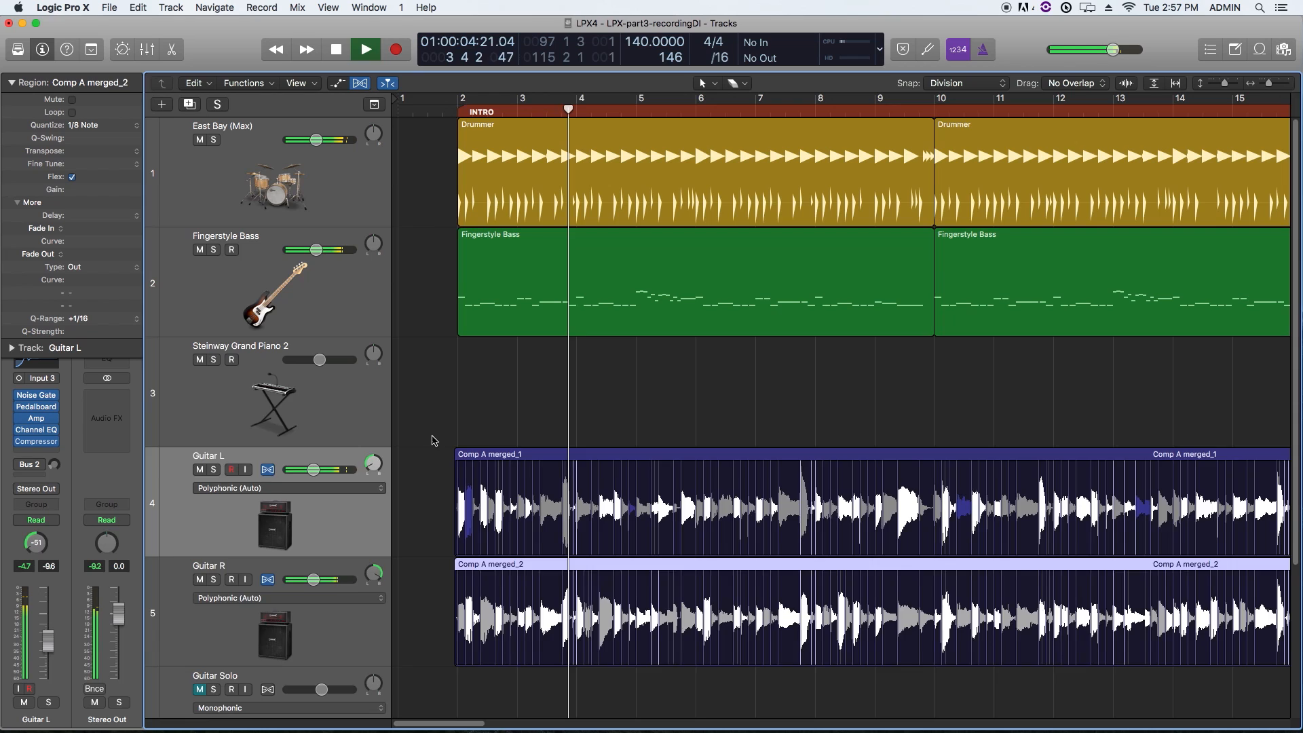
# Step: Set Guitar L and Guitar R to -7.8 dB in the mixer and play the whole song on into bar 24
pyautogui.press('x')
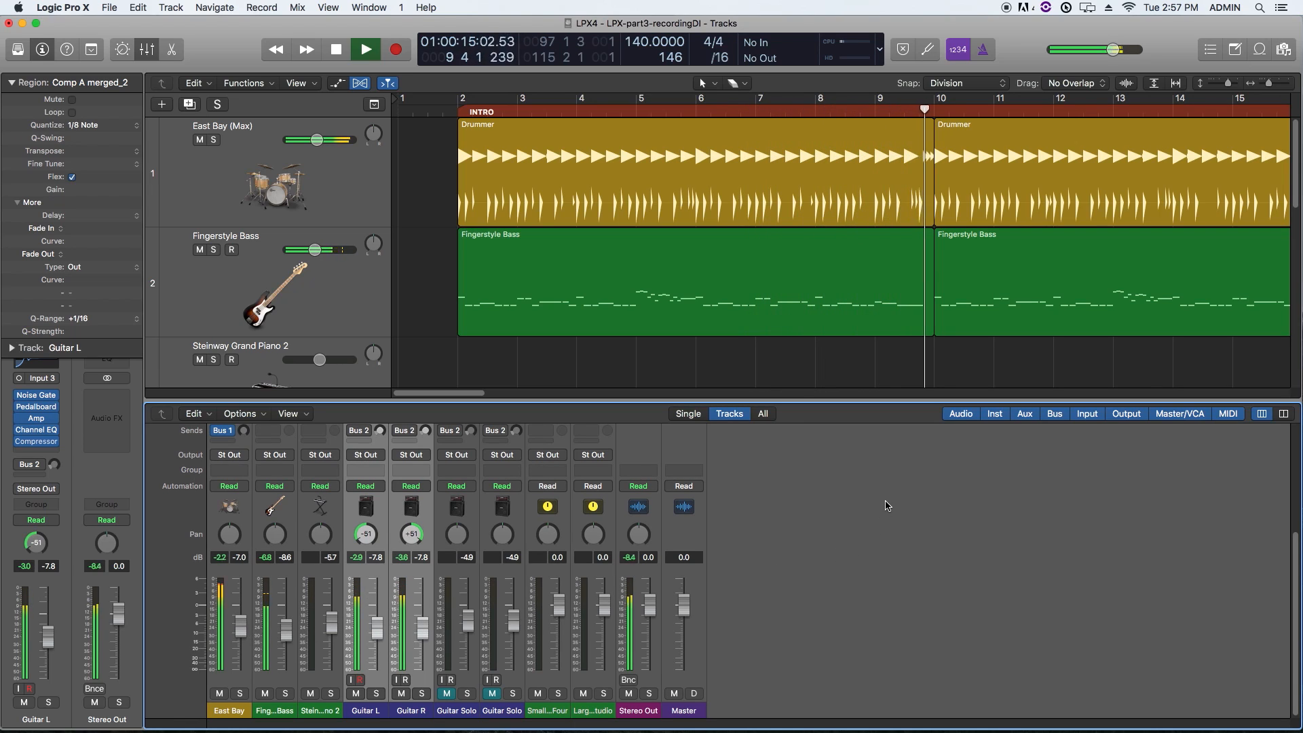
pyautogui.press('x')
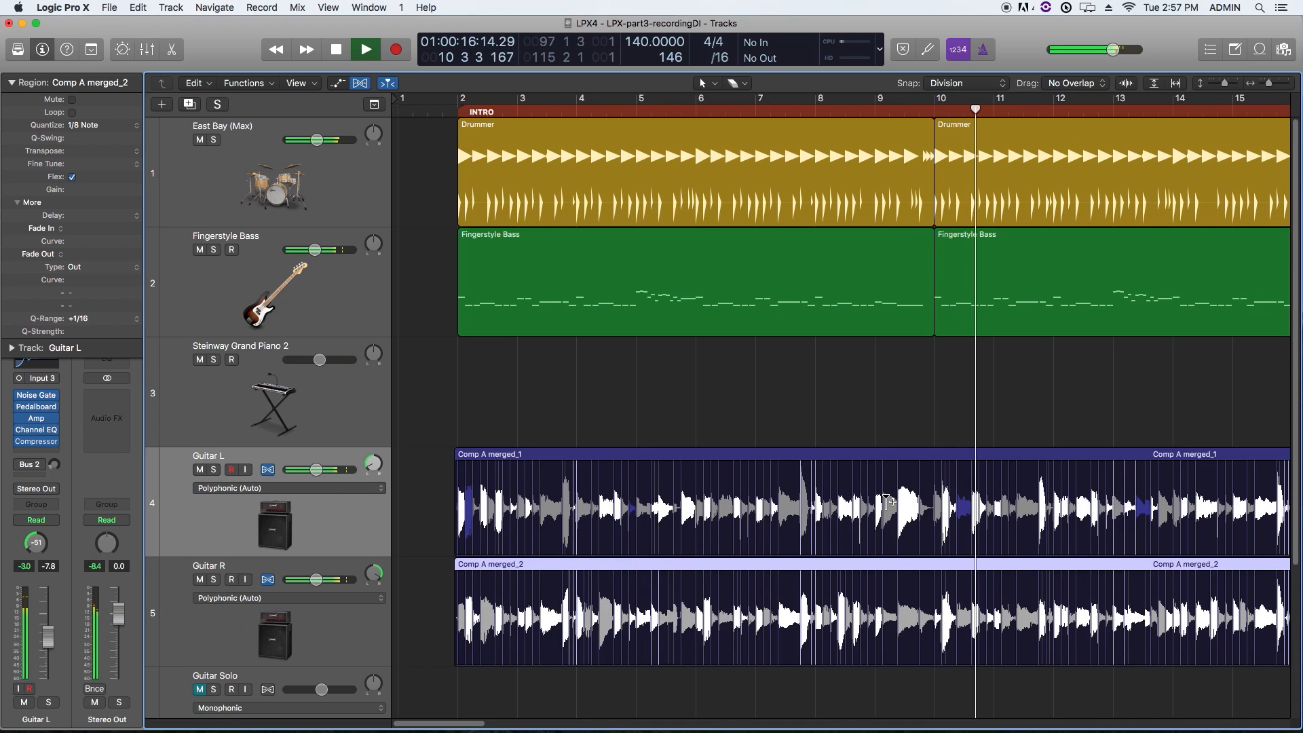
pyautogui.click(882, 425)
pyautogui.hscroll(8, 881, 420)
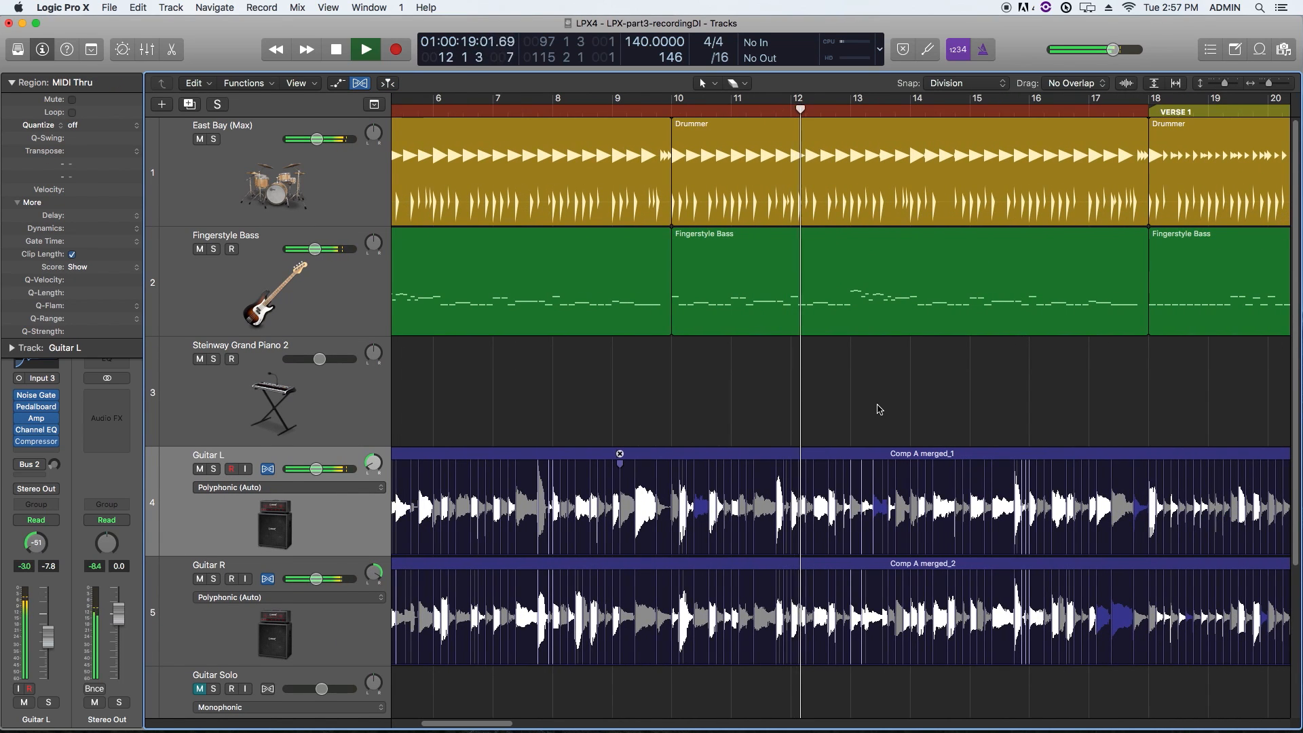
pyautogui.press('z')
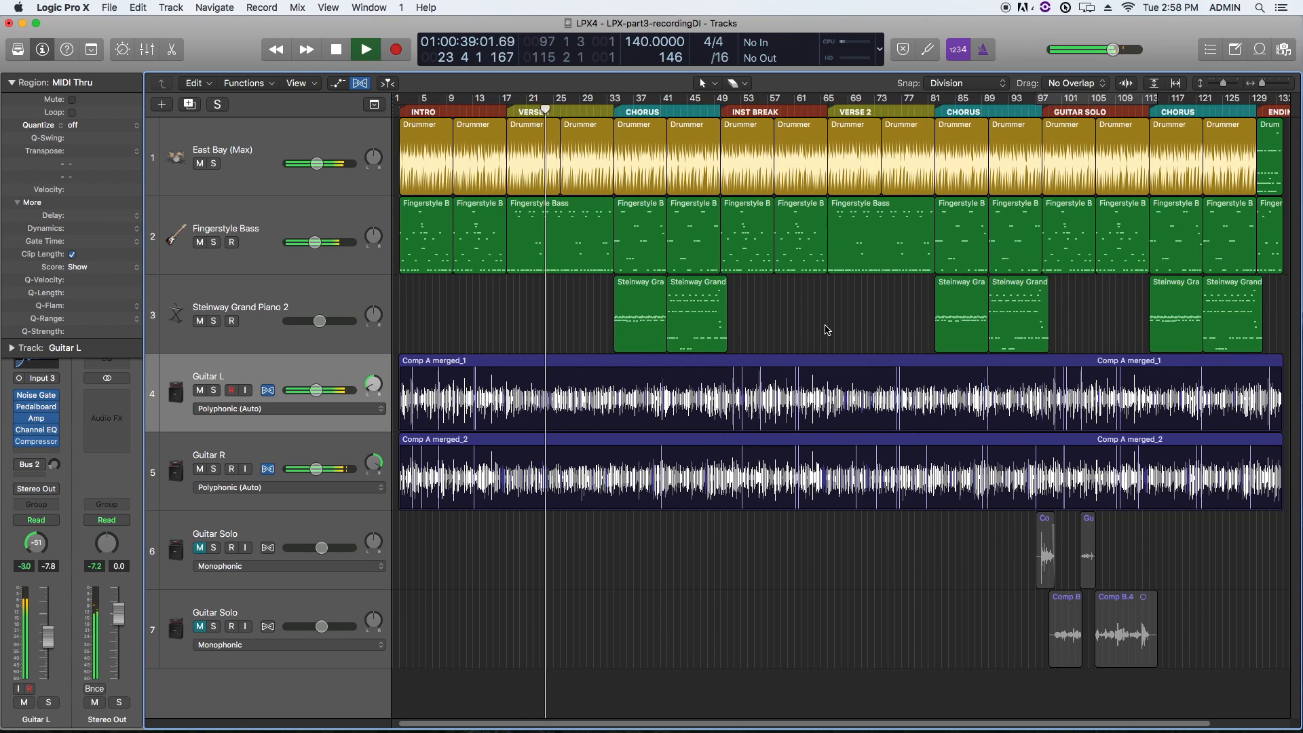
pyautogui.press('space')
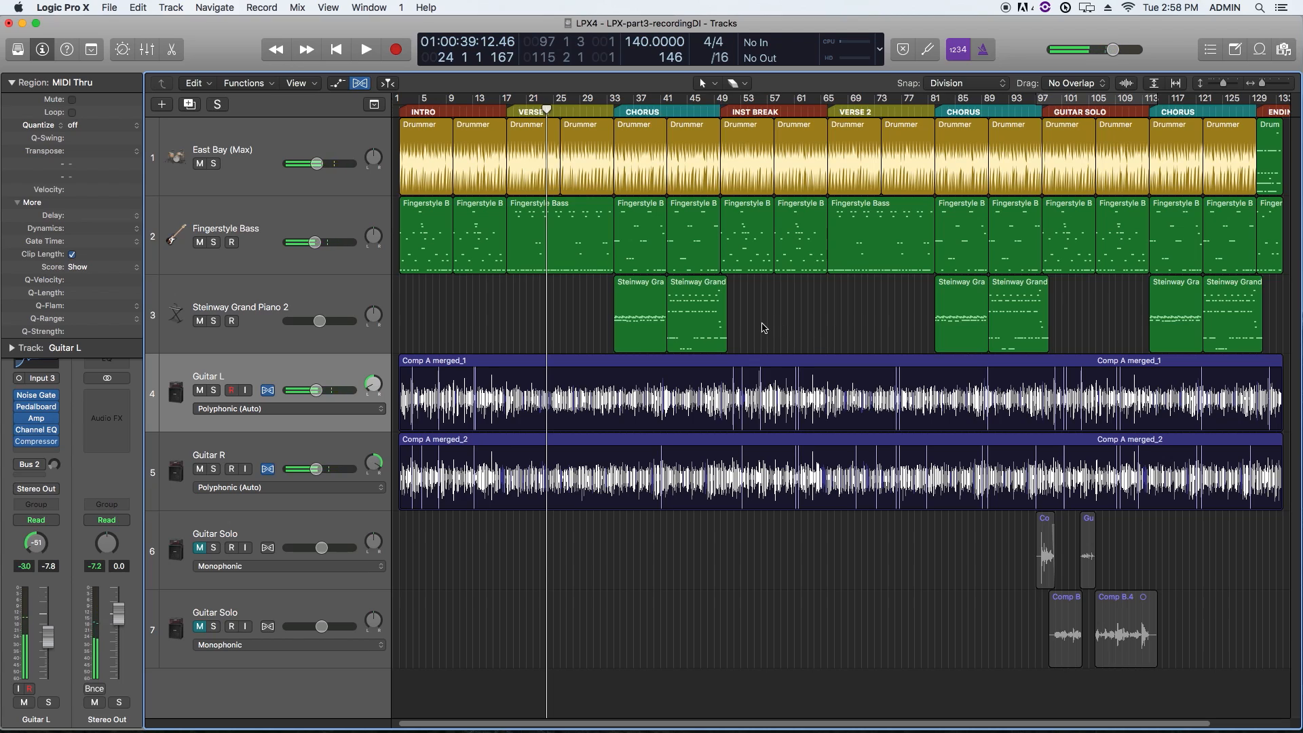
# Step: Enable Flex in Polyphonic (Auto) mode on both Guitar Solo tracks
pyautogui.click(363, 84)
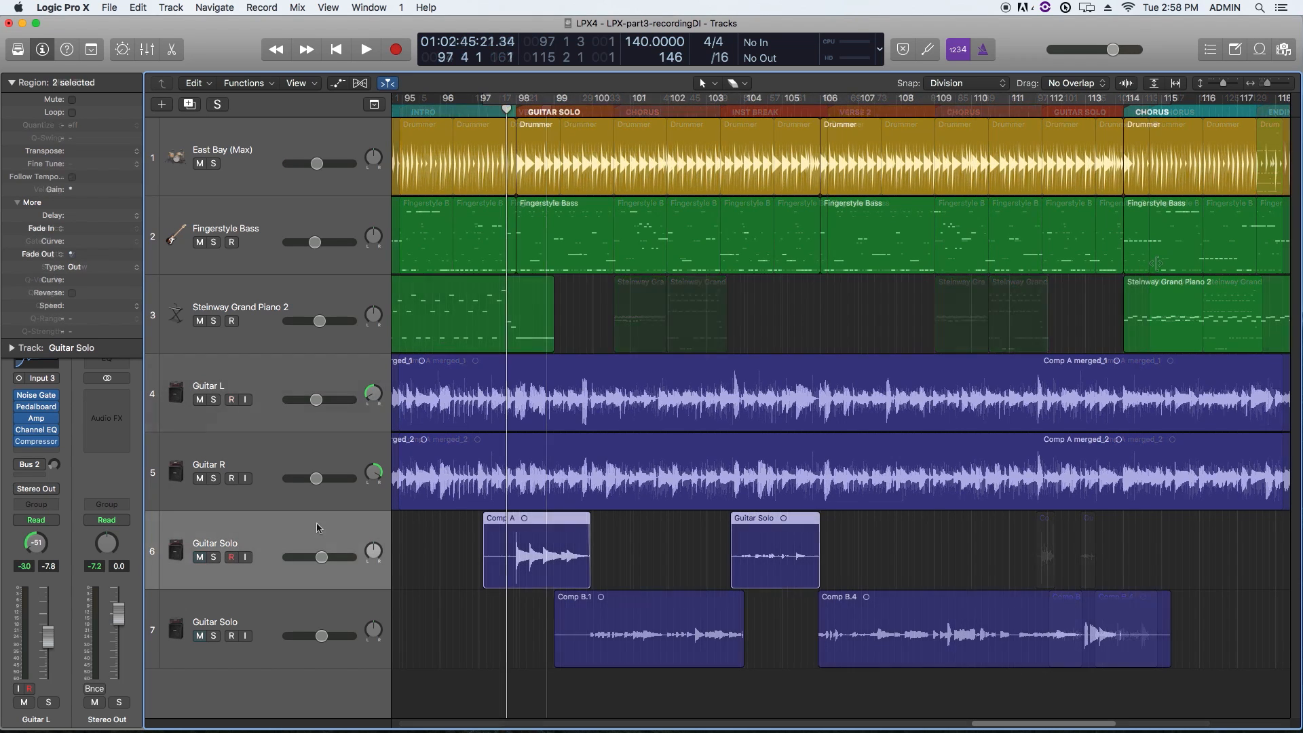
pyautogui.click(363, 83)
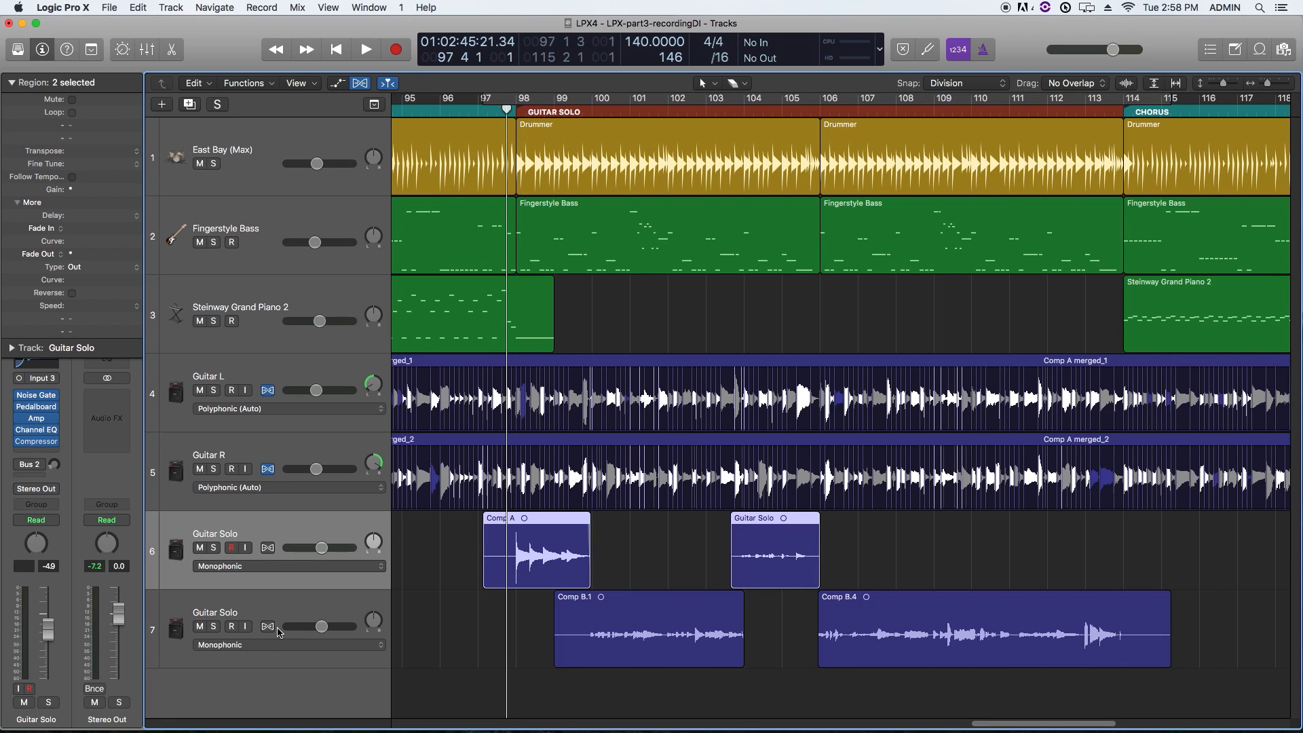
pyautogui.click(453, 620)
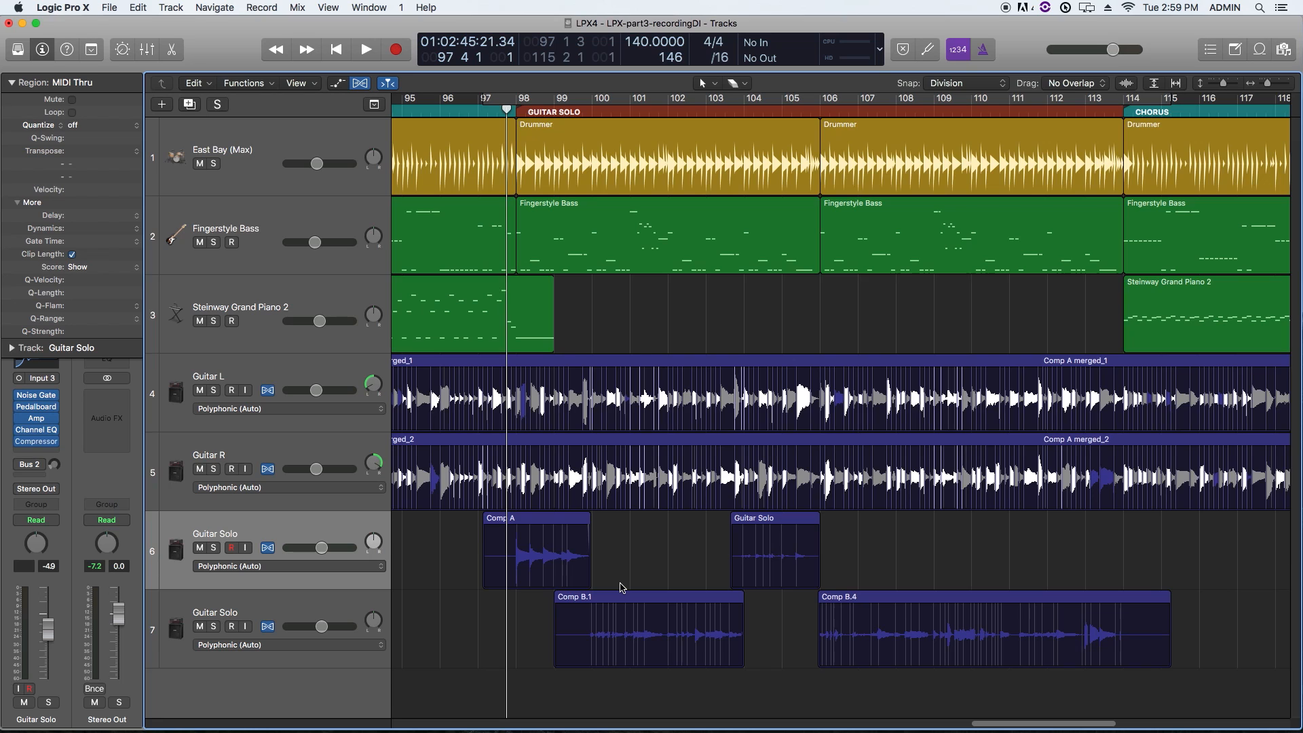
# Step: Select the Comp A region at the start of the guitar solo and play it through bars 98 and 99
pyautogui.press('super+Right')
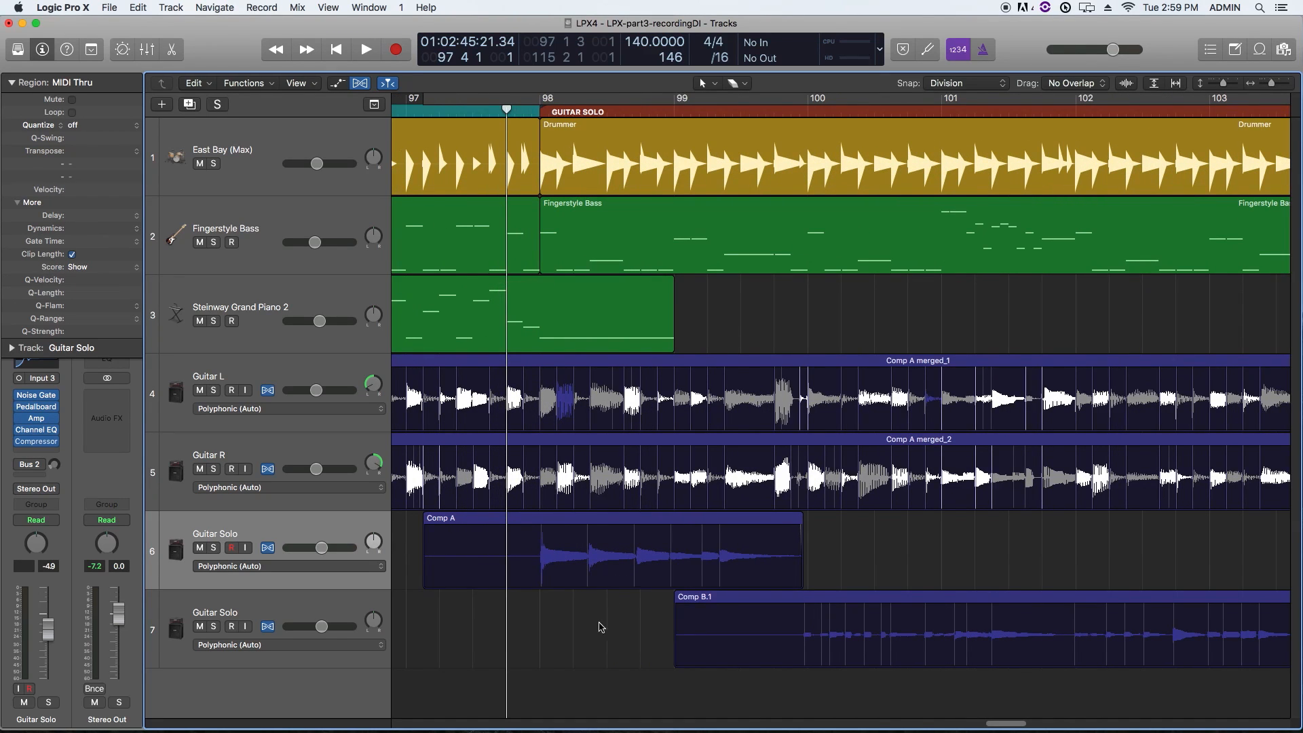
pyautogui.press('super+Right')
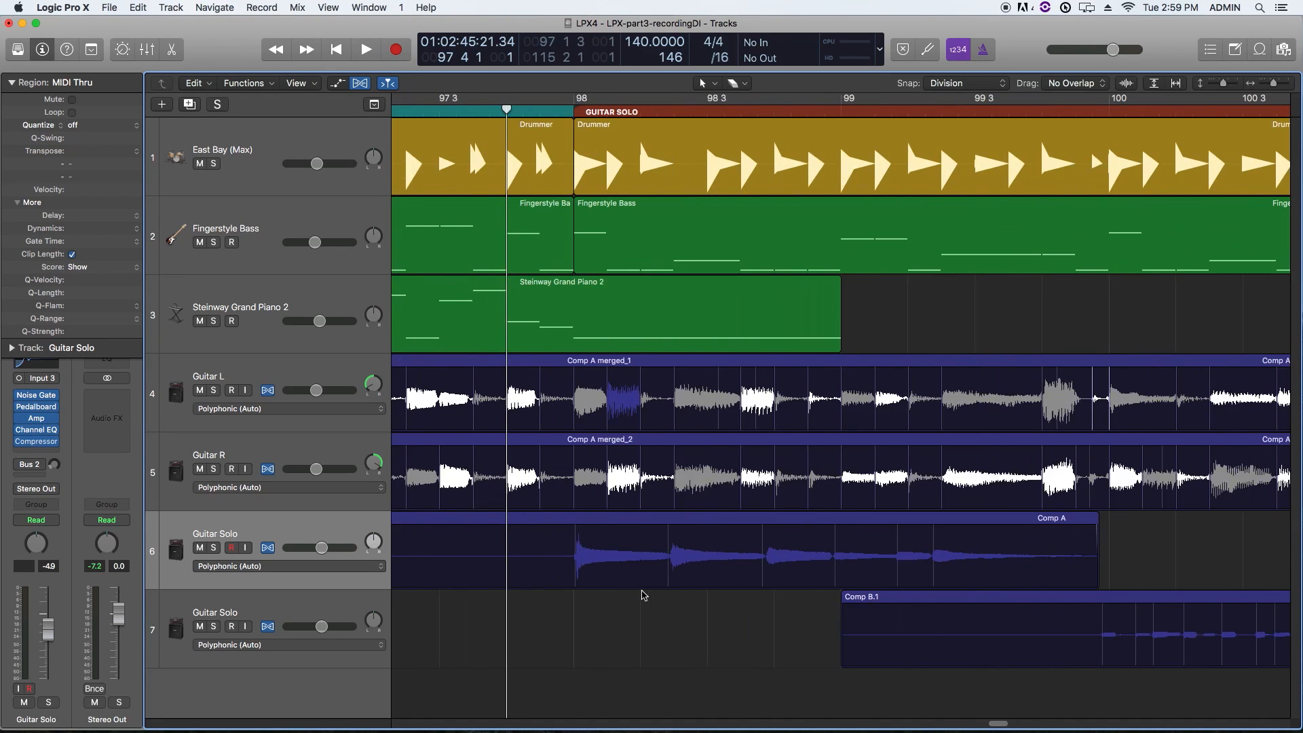
pyautogui.hscroll(3, 631, 609)
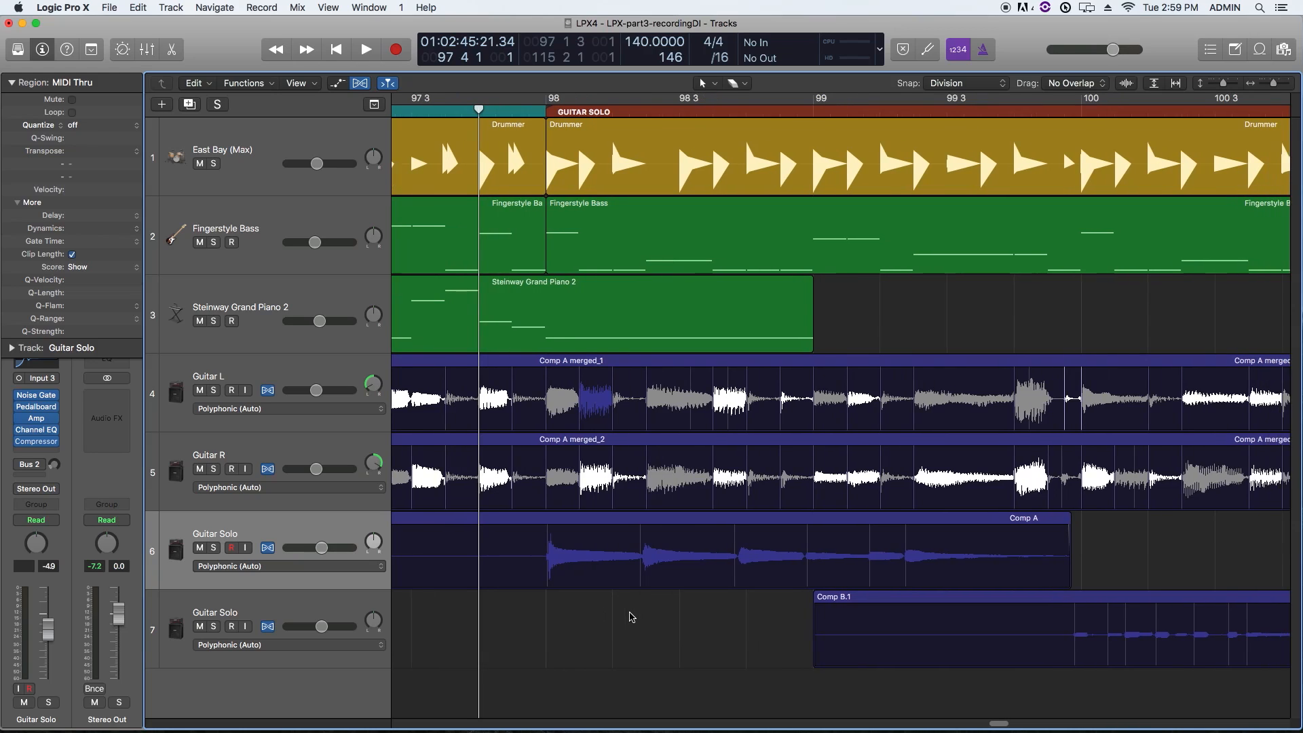
pyautogui.click(538, 538)
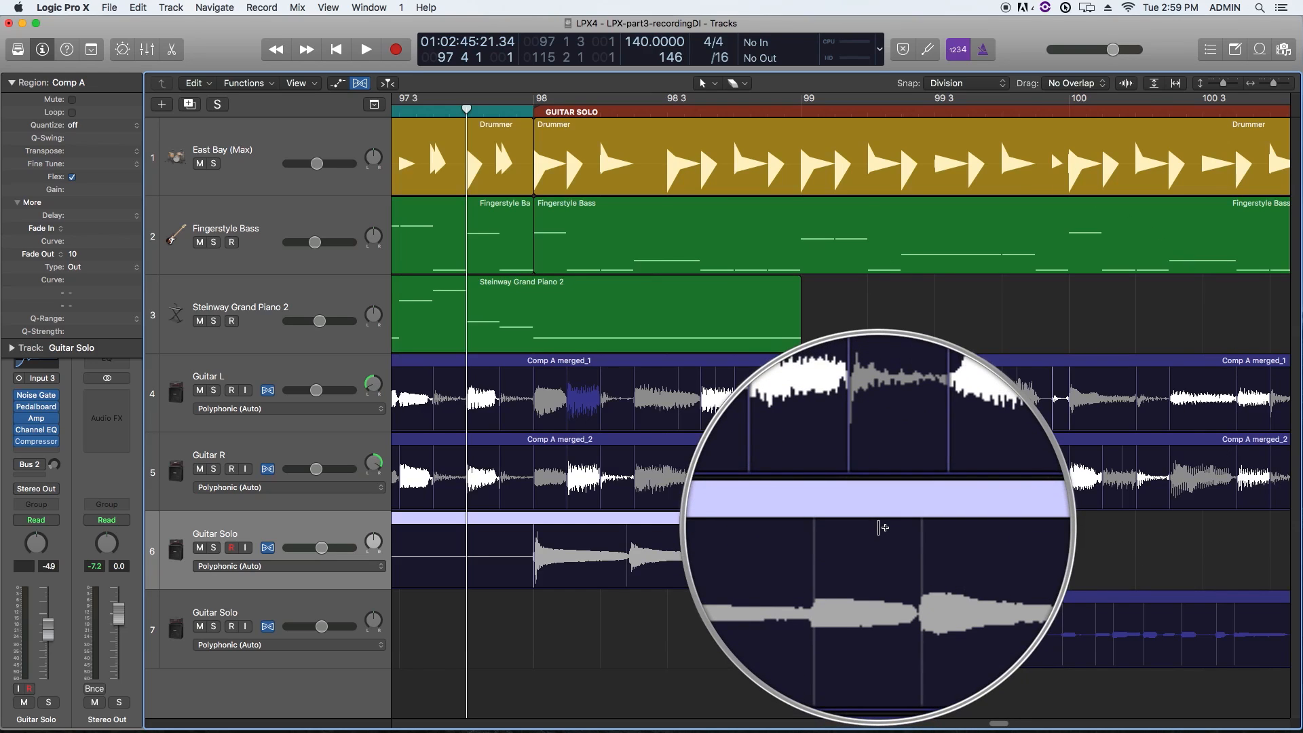
pyautogui.press('space')
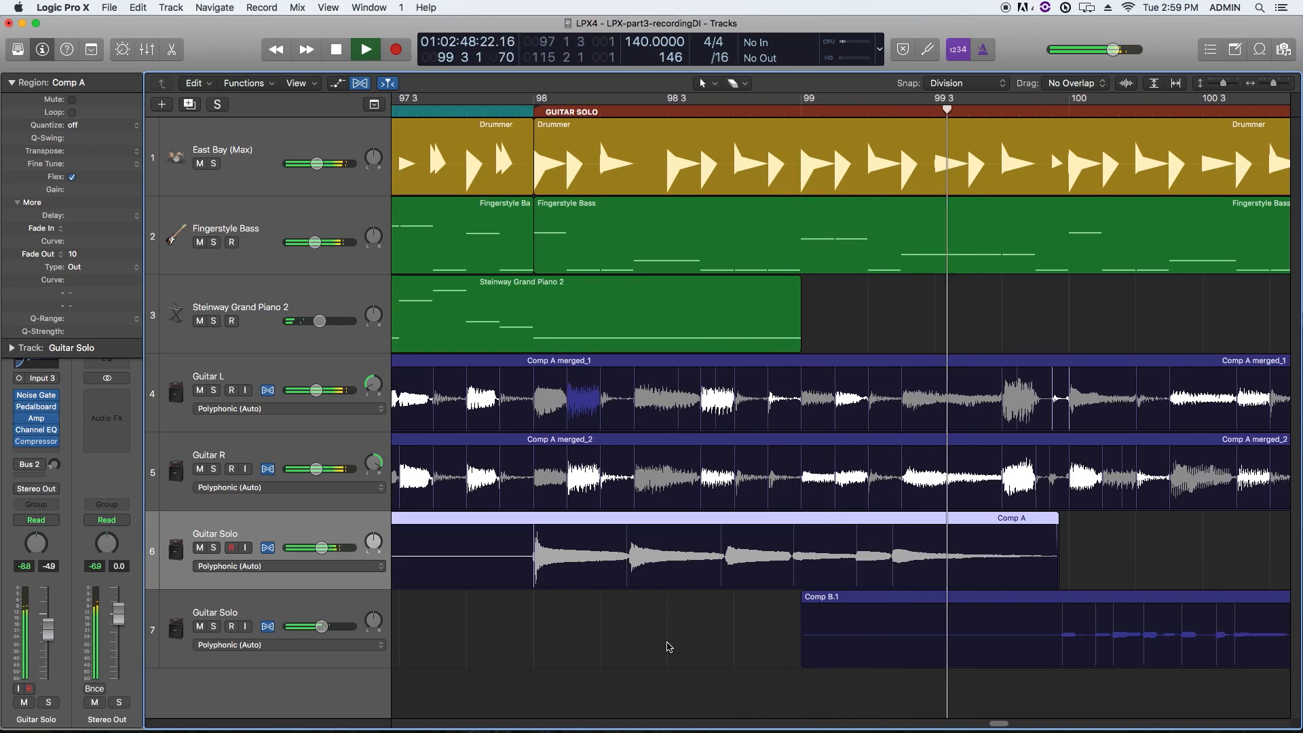
# Step: Align Comp A's notes to 98 2 3, 99, 99 2 and 99 2 3 with flex markers and play from just before bar 98
pyautogui.press('space')
pyautogui.moveTo(893, 539); pyautogui.dragTo(802, 536)
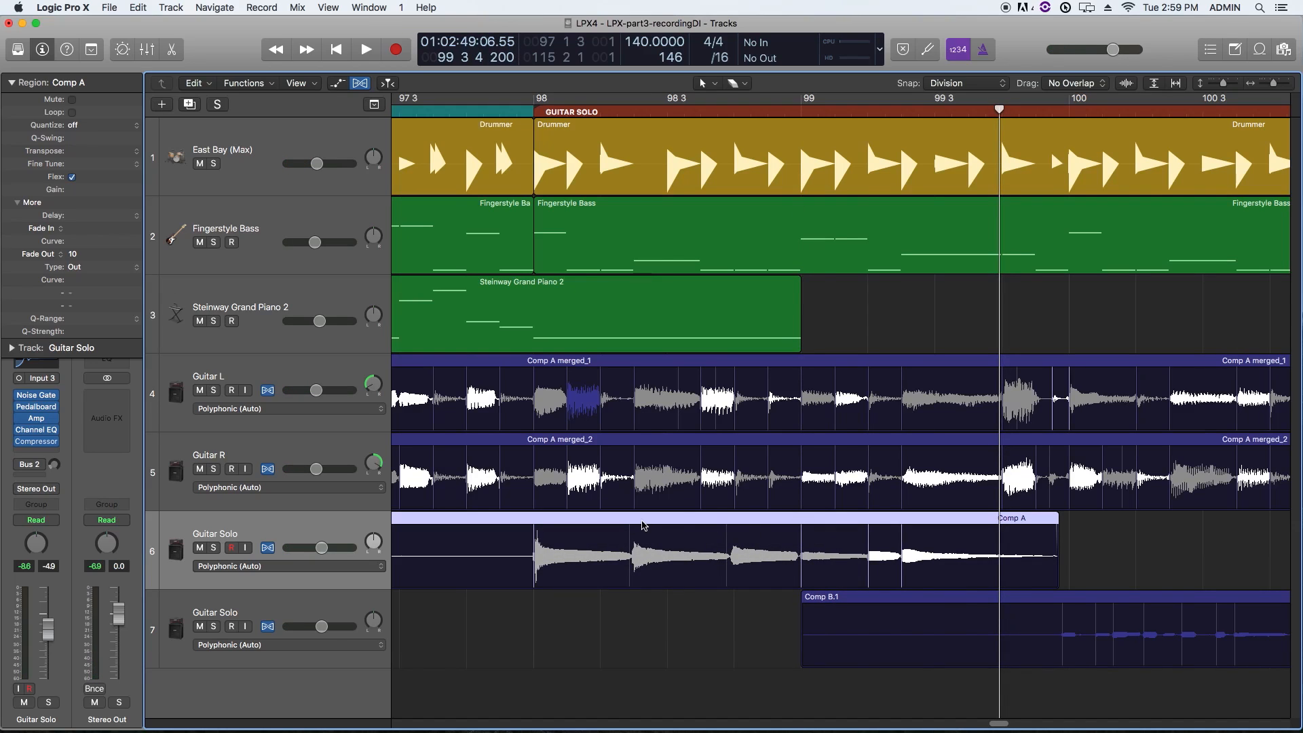
pyautogui.moveTo(629, 531); pyautogui.dragTo(635, 531)
pyautogui.doubleClick(509, 112)
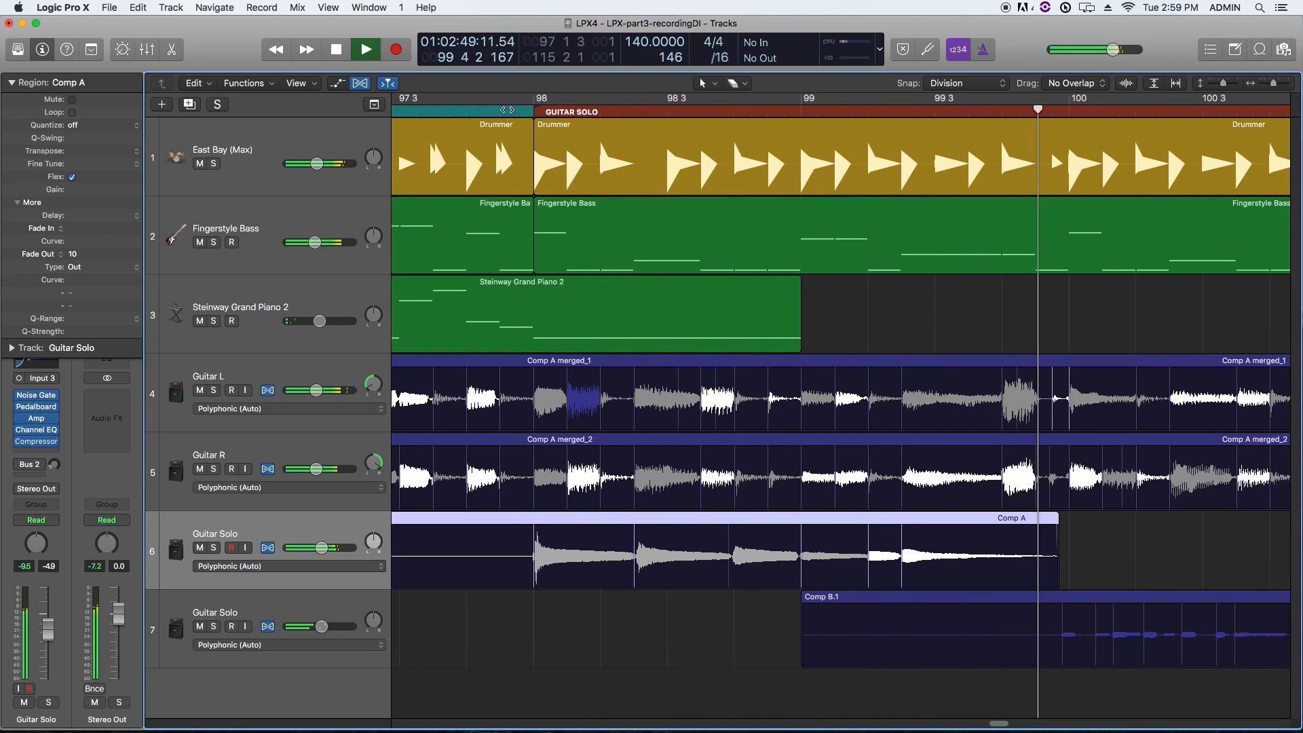
pyautogui.press('space')
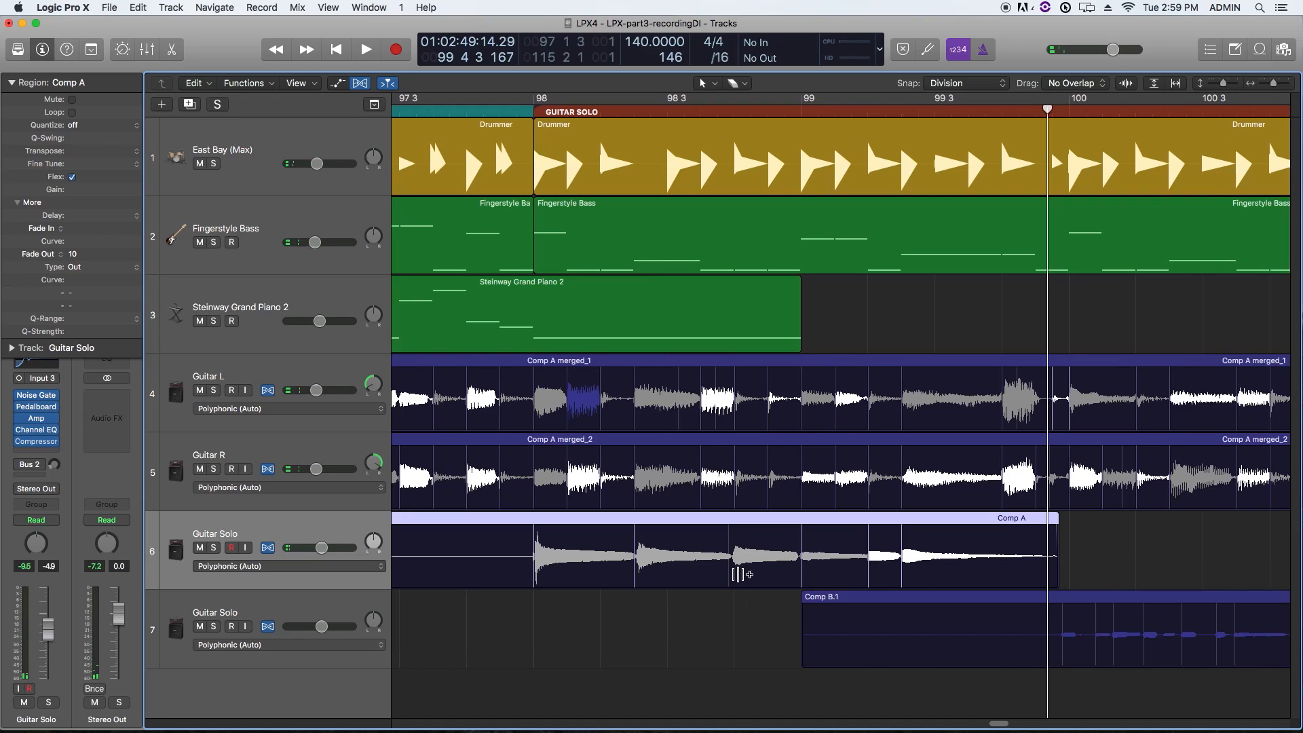
# Step: Align the first note of Comp B.1 on the lower Guitar Solo track to bar 100 with a flex marker and play into bar 101
pyautogui.hscroll(10, 746, 580)
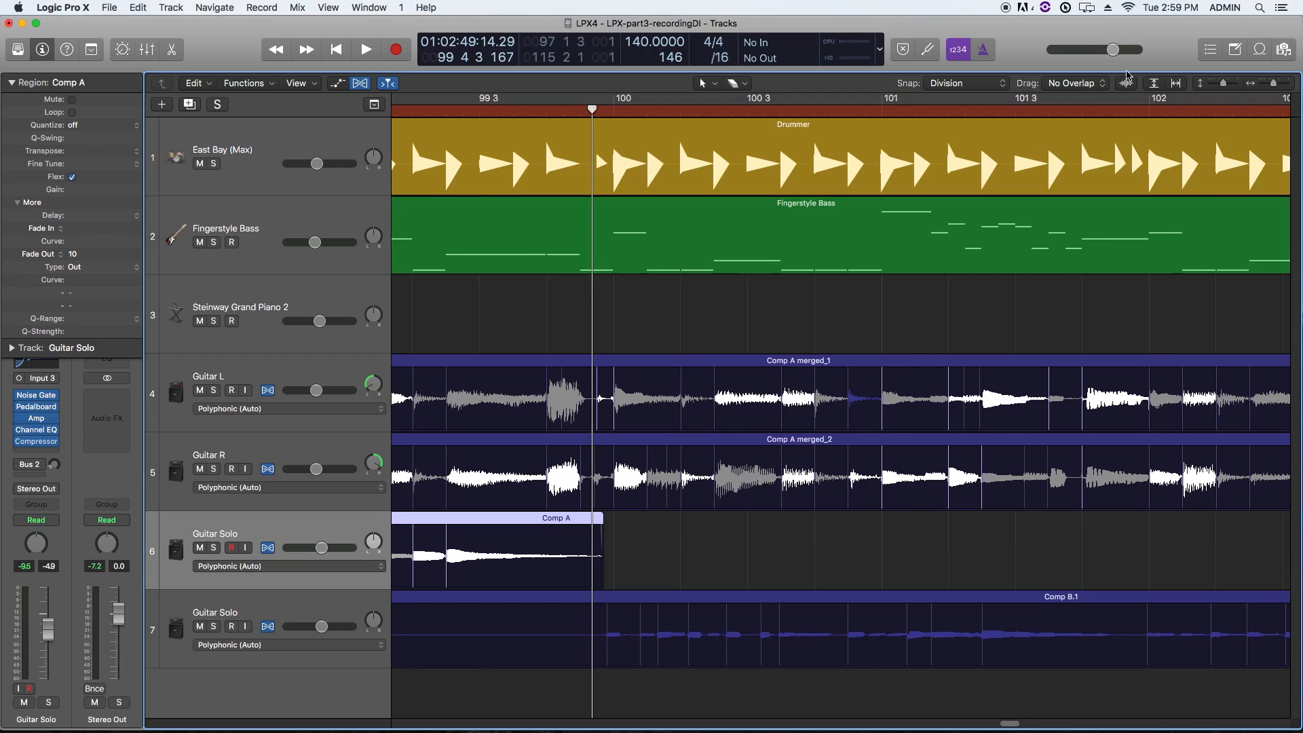
pyautogui.moveTo(1222, 84); pyautogui.dragTo(1225, 83)
pyautogui.scroll(-5, 1078, 203)
pyautogui.scroll(1, 1075, 205)
pyautogui.scroll(-2, 1046, 227)
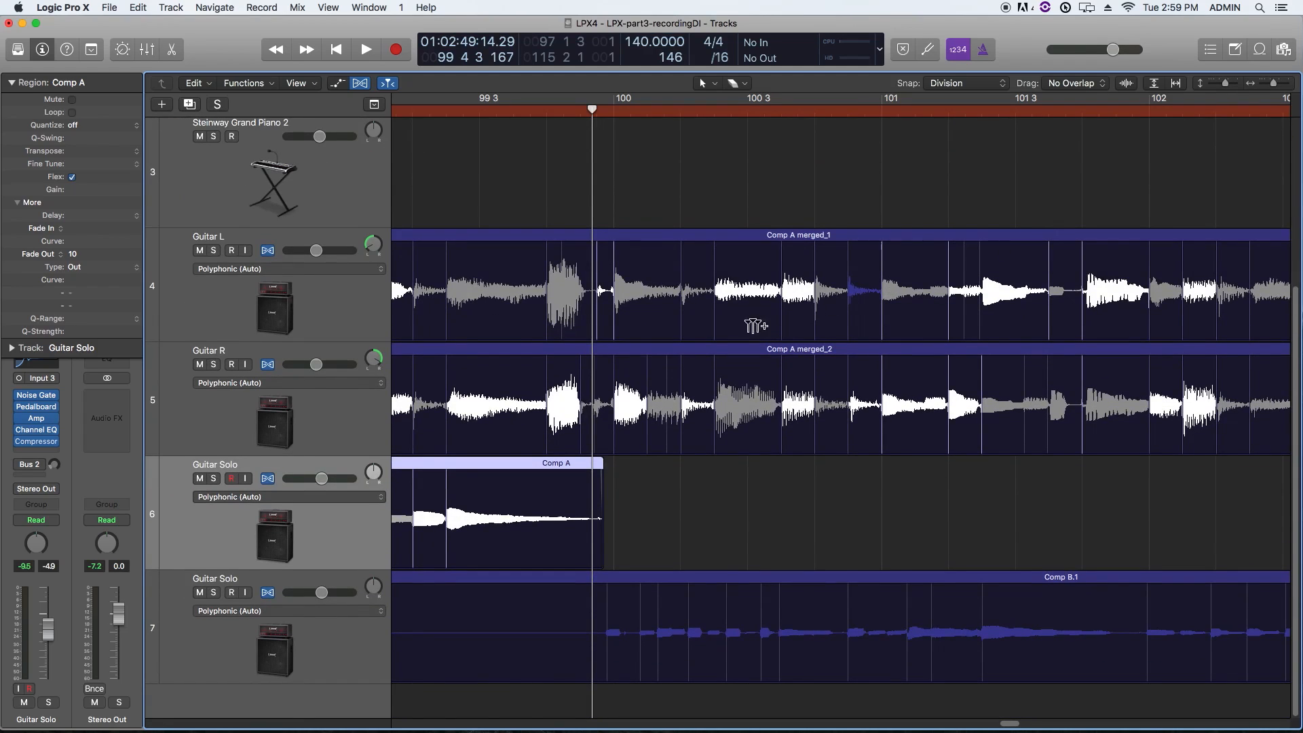
pyautogui.press('space')
pyautogui.click(616, 603)
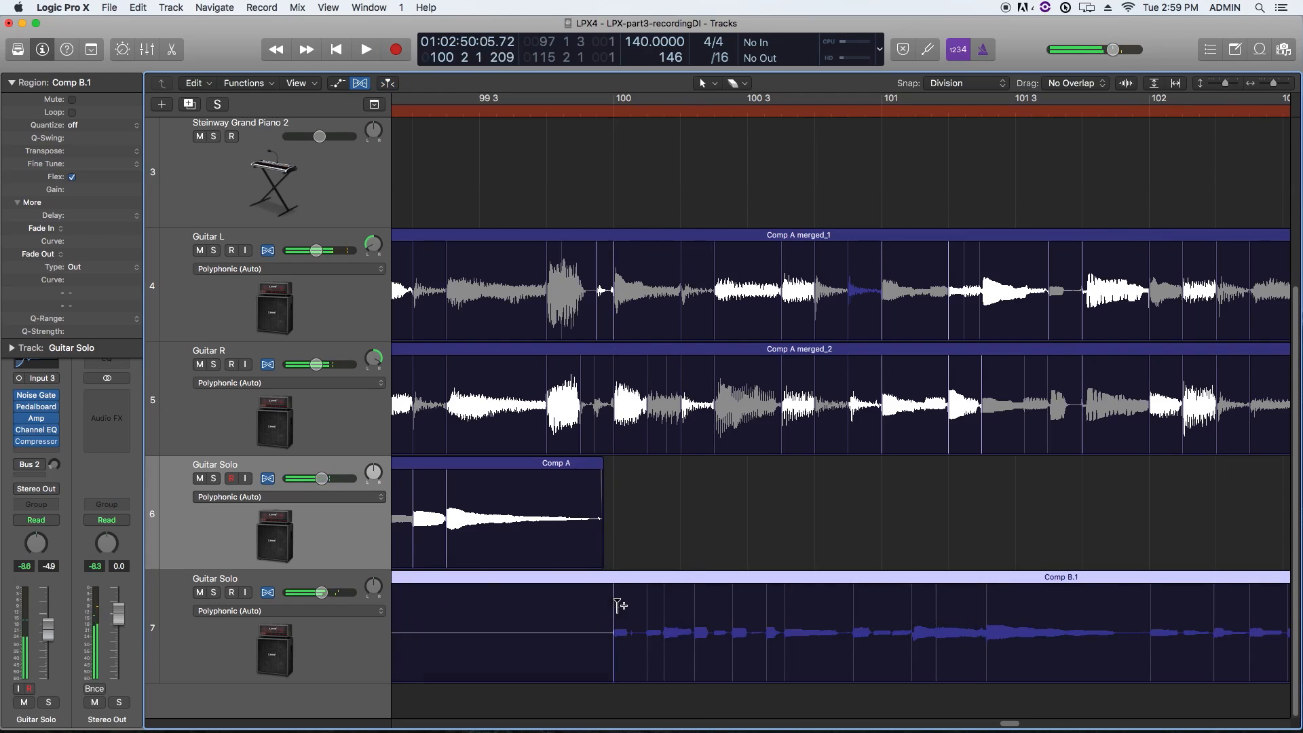
pyautogui.press('space')
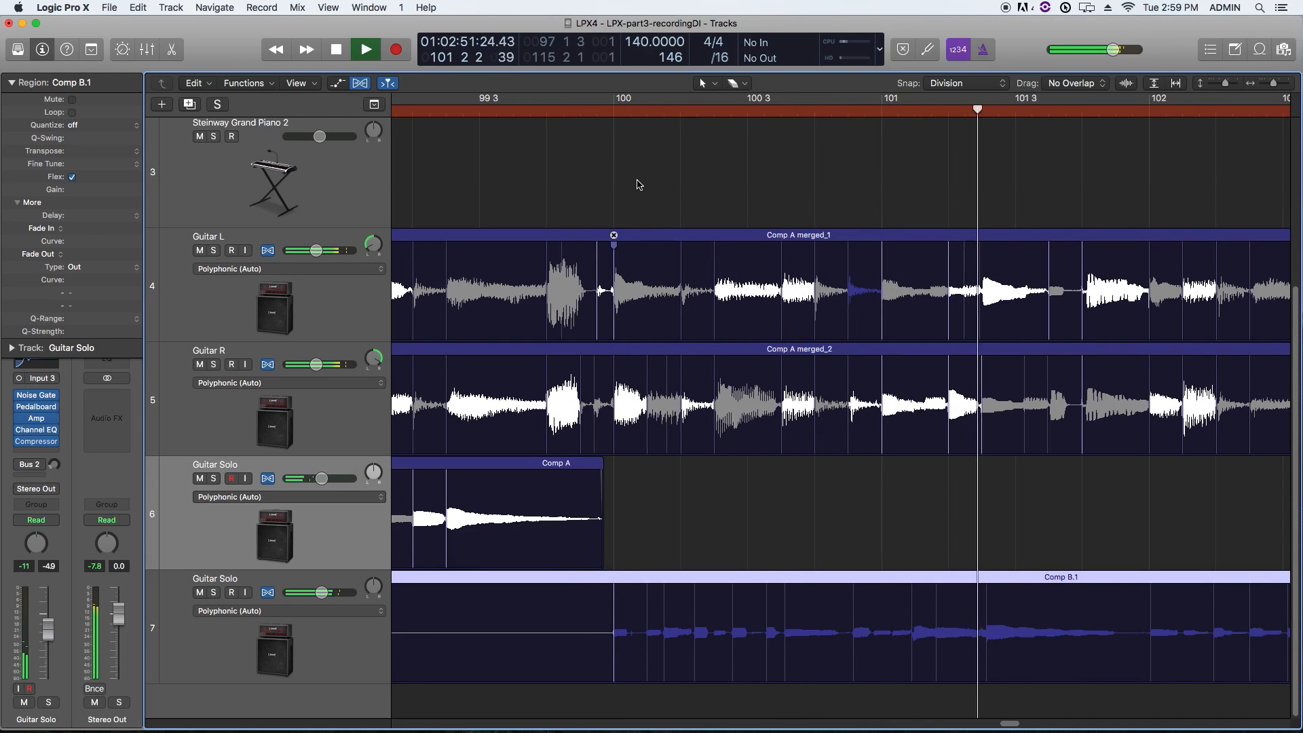
# Step: Align Comp B.1's long note to 101 2 3 with a flex marker and play a cycle from 99 4 4 to 101 3 4
pyautogui.press('space')
pyautogui.moveTo(986, 600); pyautogui.dragTo(982, 602)
pyautogui.press('space')
pyautogui.press('space')
pyautogui.moveTo(598, 101); pyautogui.dragTo(1067, 130)
pyautogui.press('space')
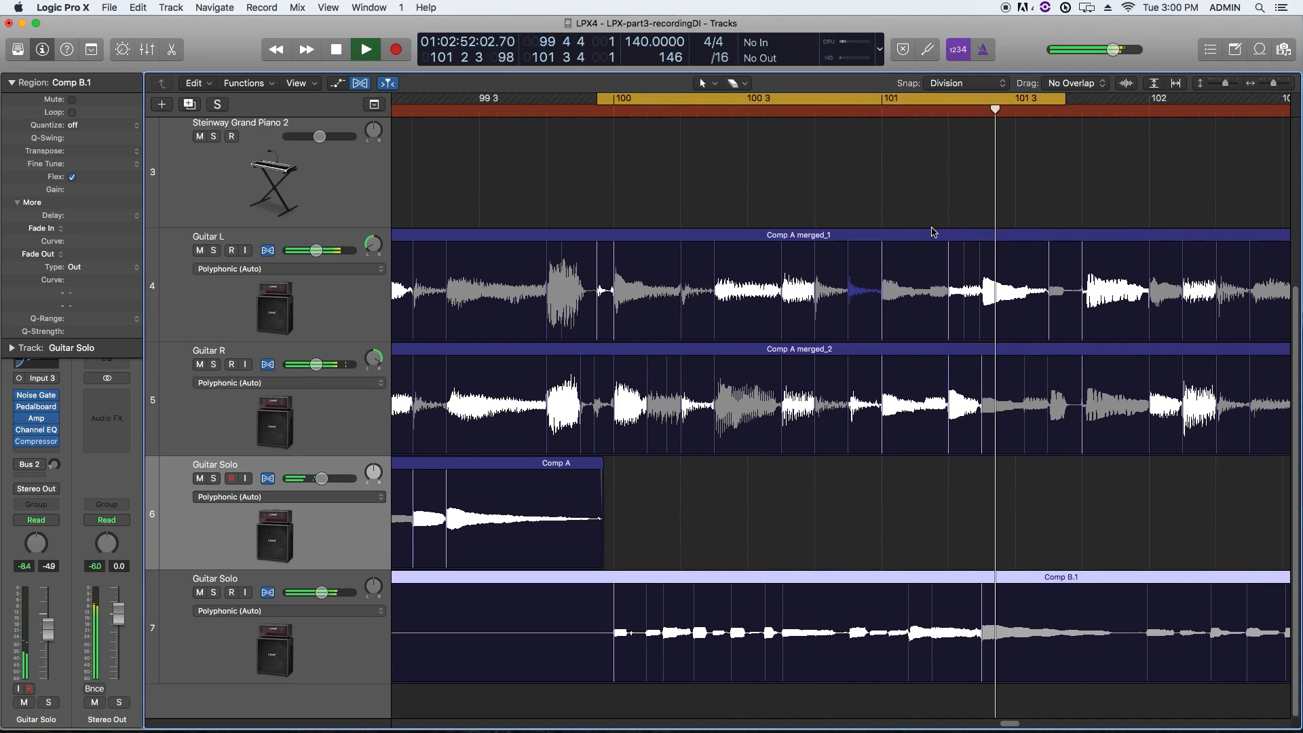
# Step: Align Comp B.1's short notes between 100 1 3 and 100 4 3 to the grid with flex markers and play the cycle
pyautogui.press('space')
pyautogui.click(664, 110)
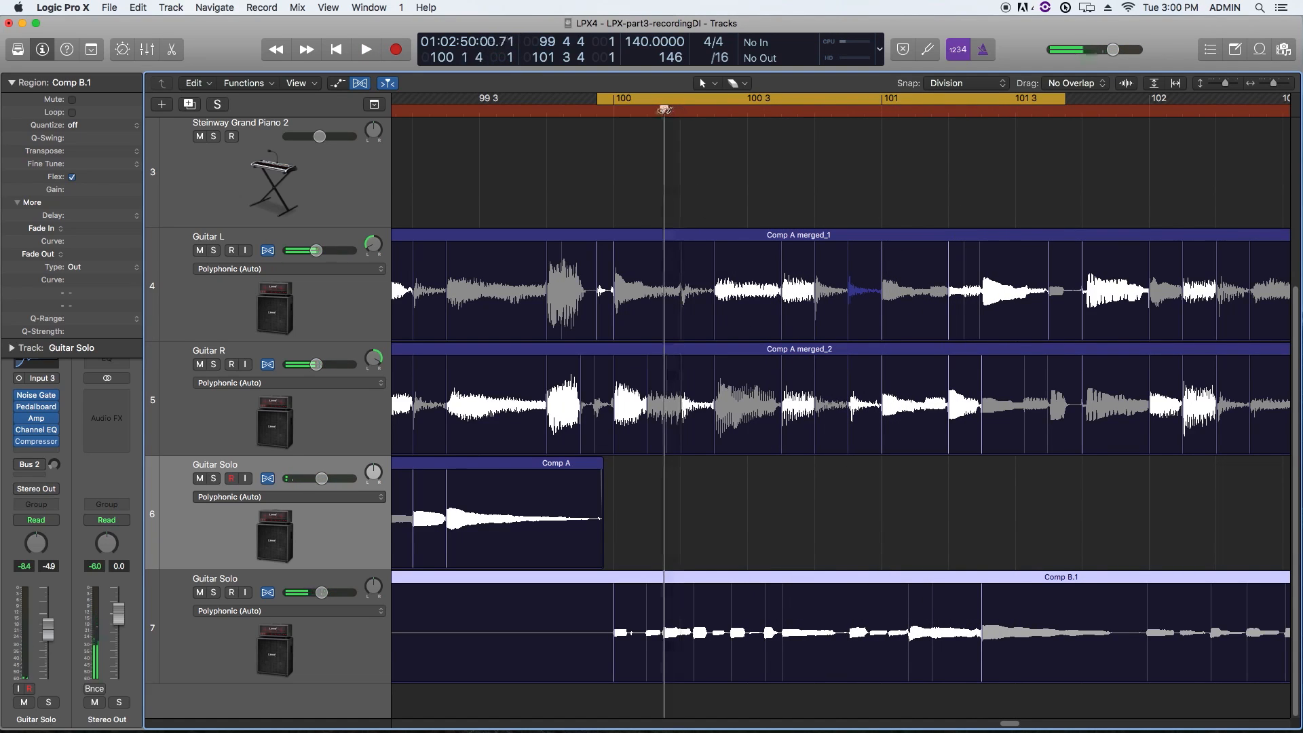
pyautogui.click(588, 111)
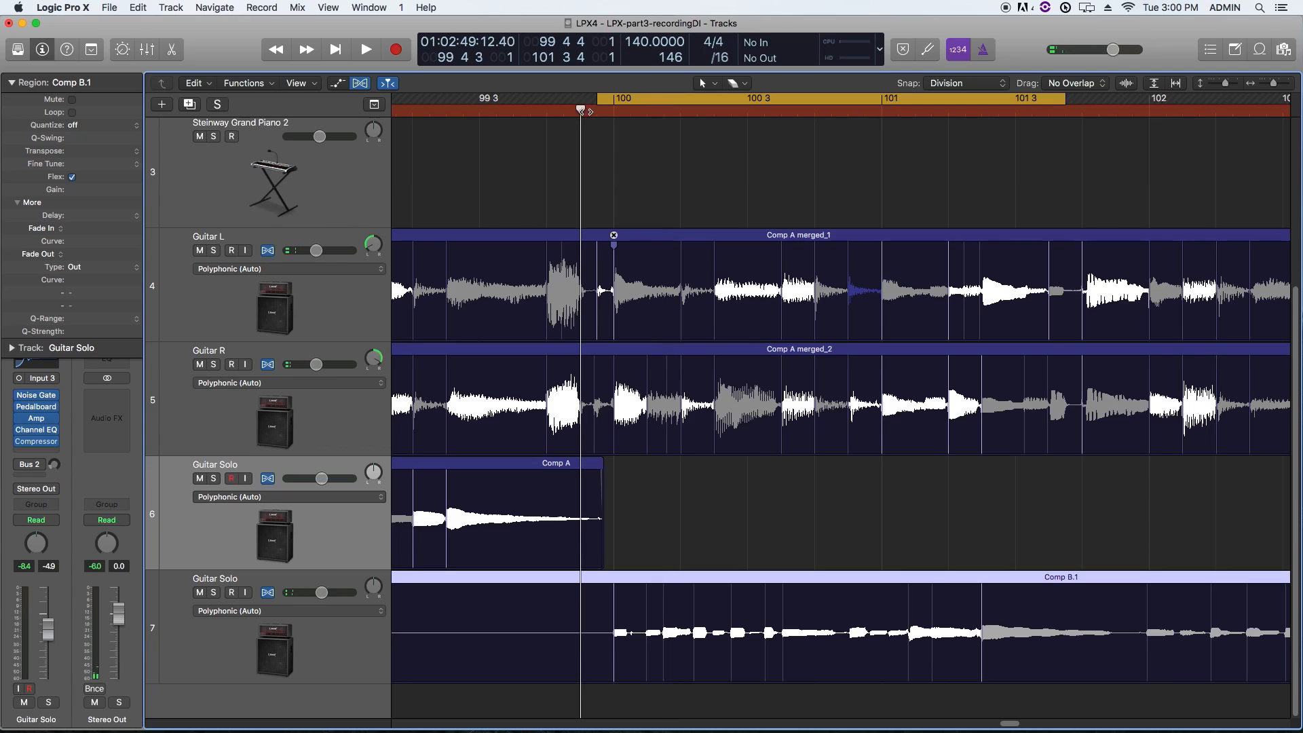
pyautogui.moveTo(664, 592)
pyautogui.mouseDown()
pyautogui.moveTo(652, 604)
pyautogui.moveTo(846, 601)
pyautogui.mouseUp()
pyautogui.press('space')
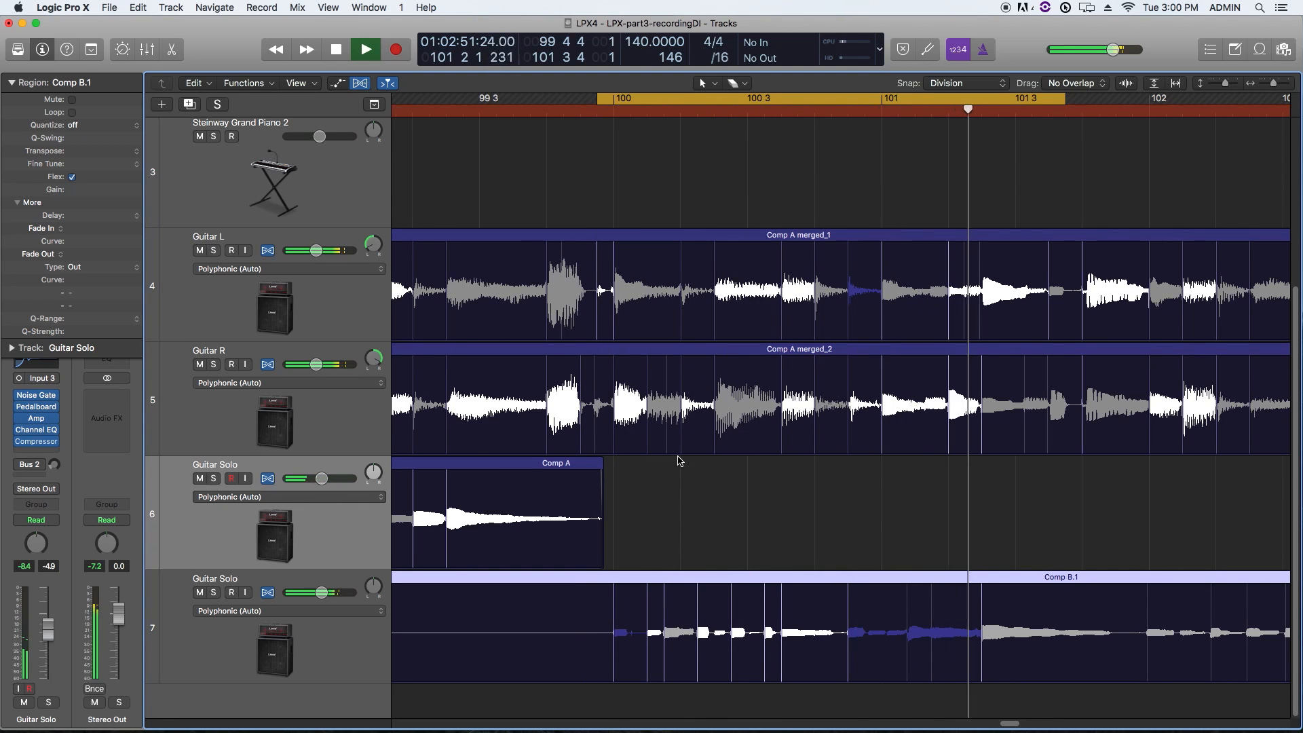
# Step: Turn off the cycle and play Comp B.1 from 101 3 3 into bar 102
pyautogui.hscroll(10, 679, 462)
pyautogui.press('c')
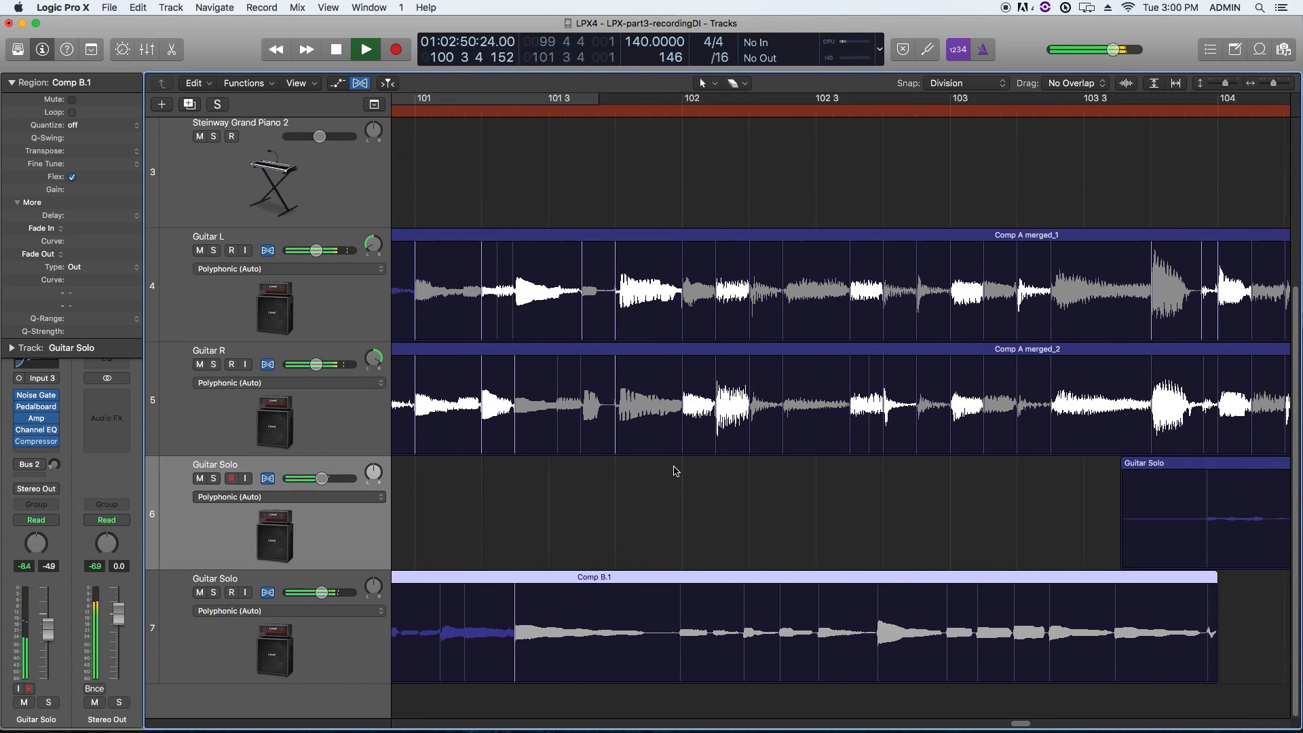
pyautogui.press('space')
pyautogui.click(582, 111)
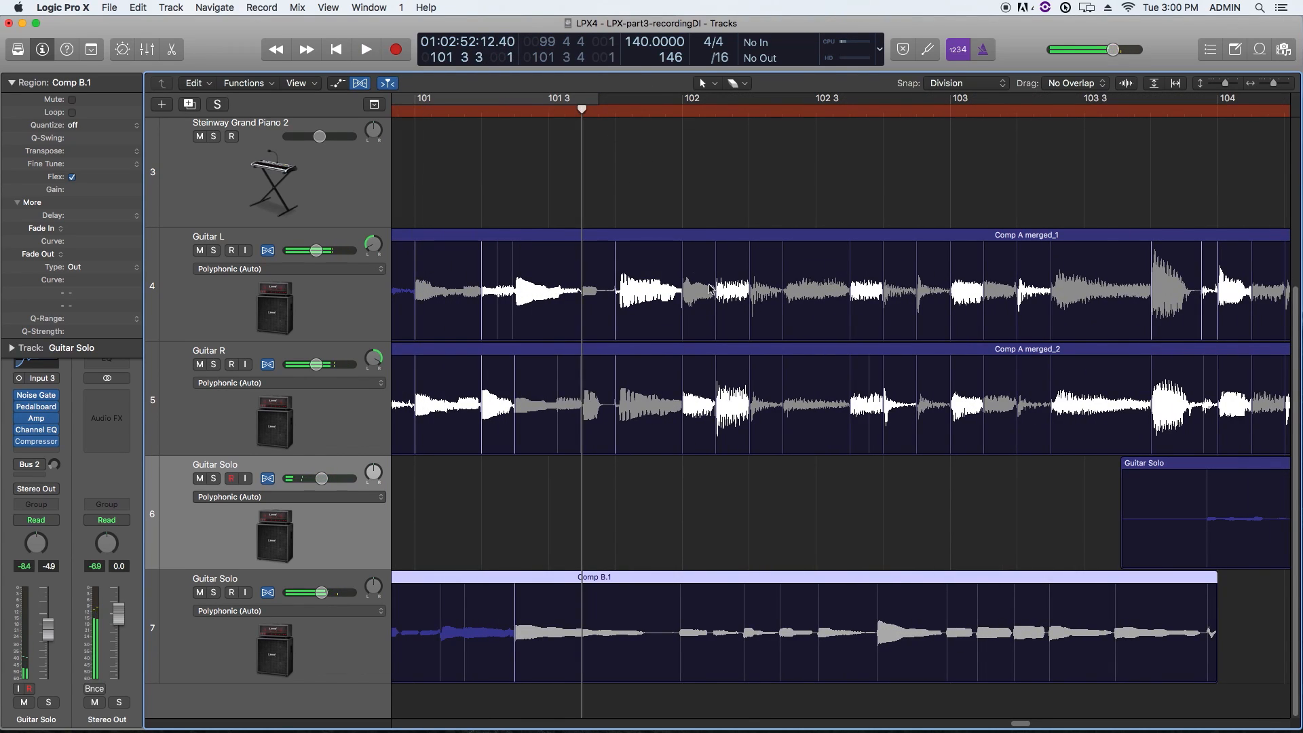
pyautogui.press('space')
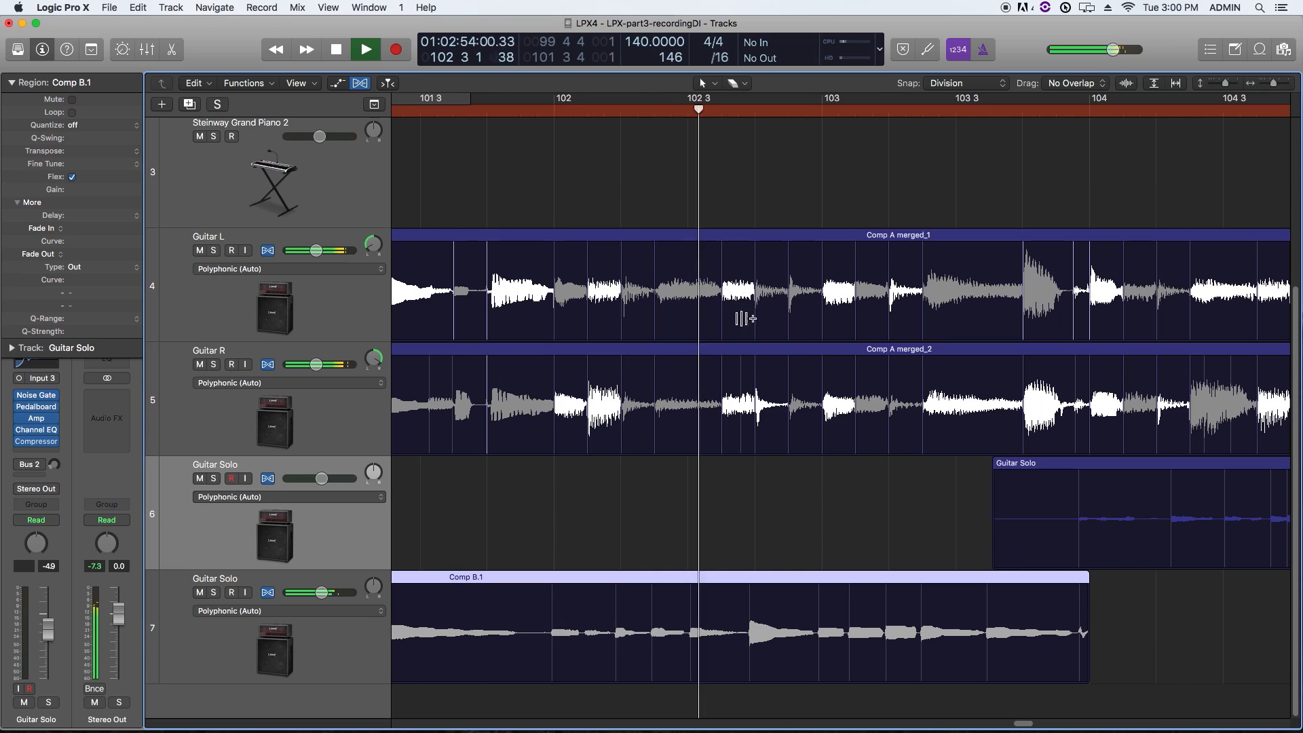
# Step: Align Comp B.1's notes to bar 102 and 102 4 with flex markers
pyautogui.press('space')
pyautogui.click(555, 598)
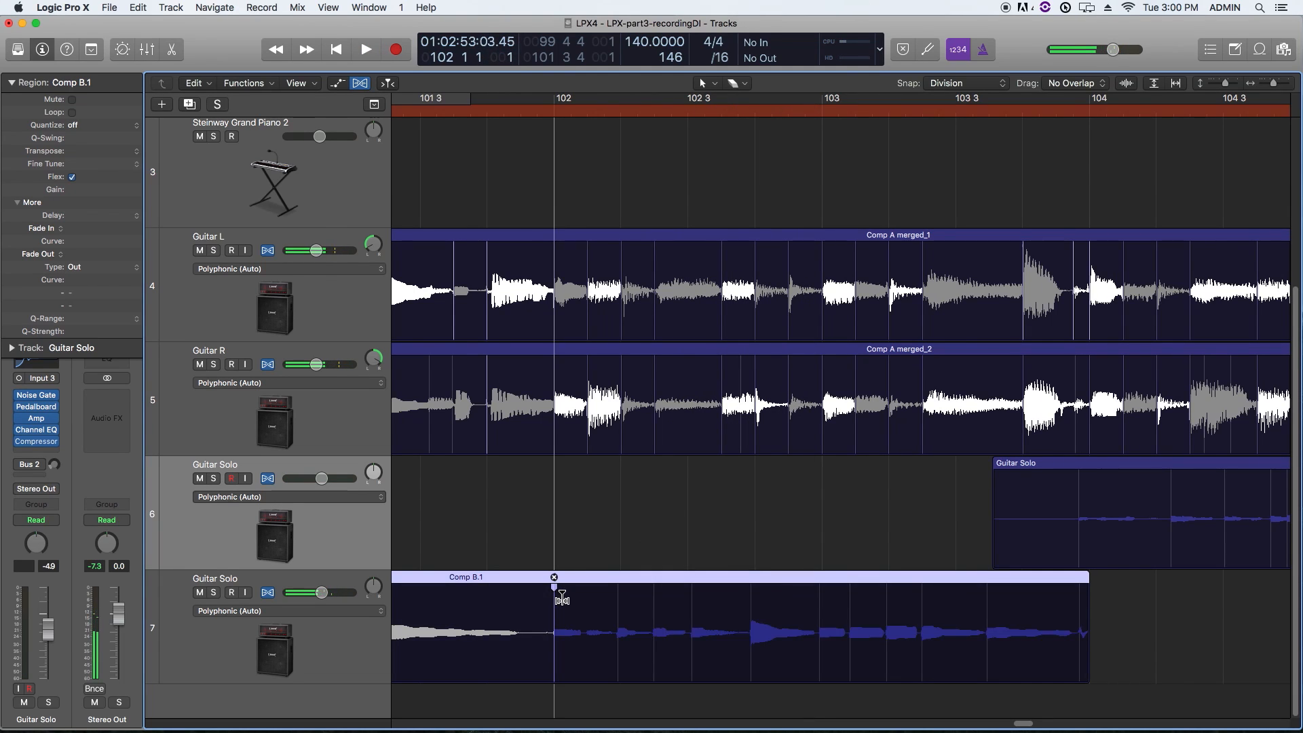
pyautogui.click(754, 603)
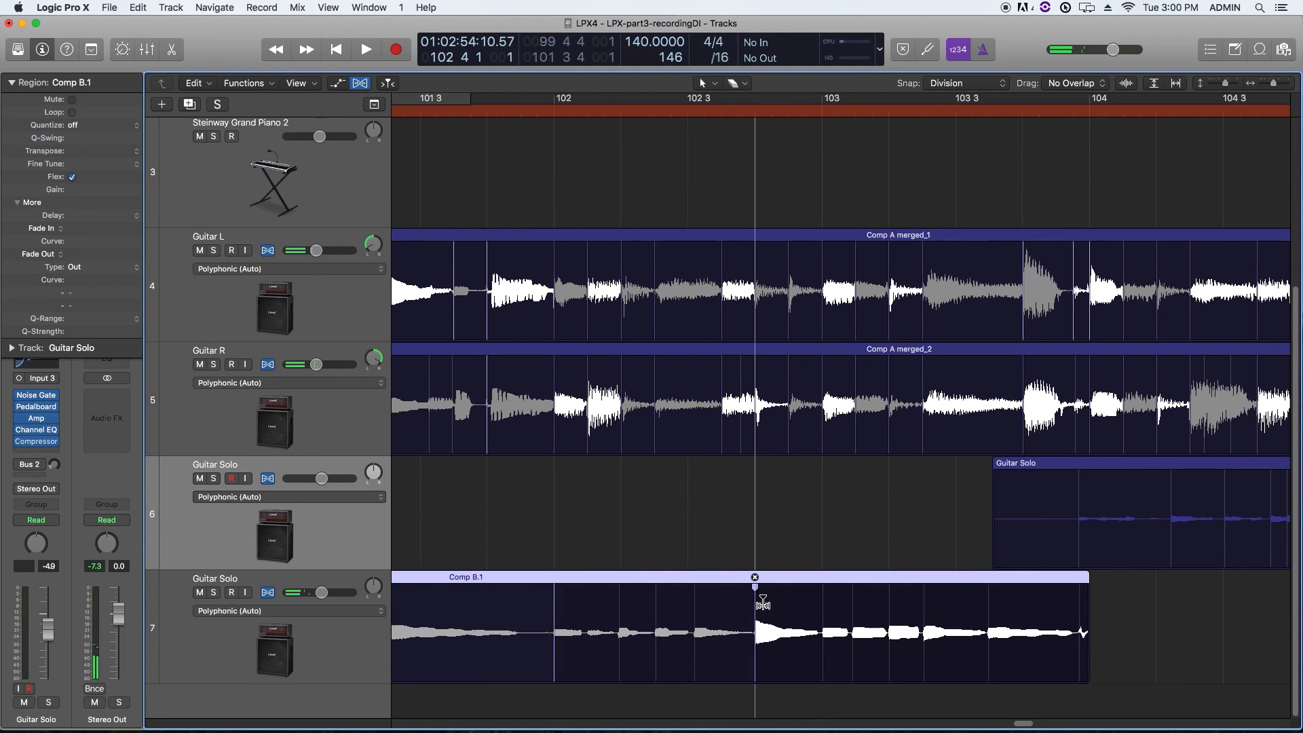
# Step: Align Comp B.1's notes between 102 2 and 103 3 3 to the grid with flex markers
pyautogui.click(694, 603)
pyautogui.click(619, 602)
pyautogui.hscroll(3, 706, 598)
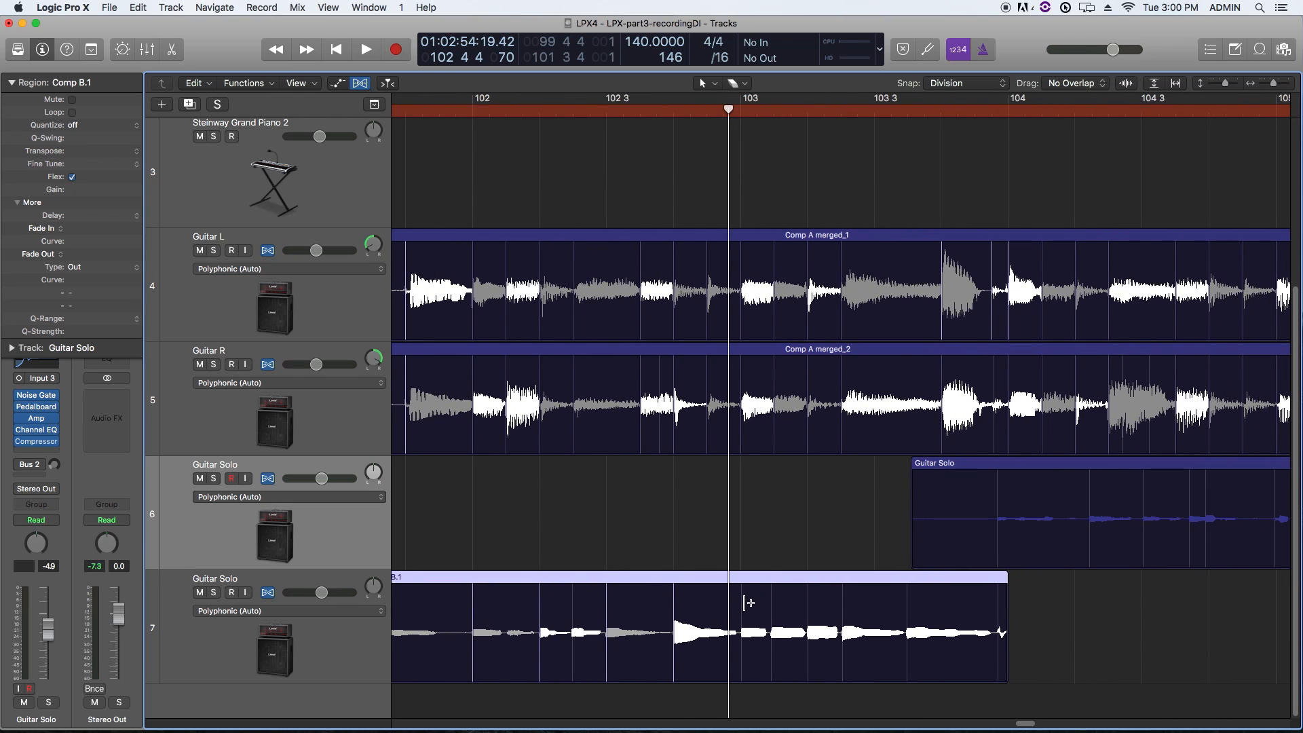
pyautogui.moveTo(808, 604); pyautogui.dragTo(809, 603)
pyautogui.click(774, 604)
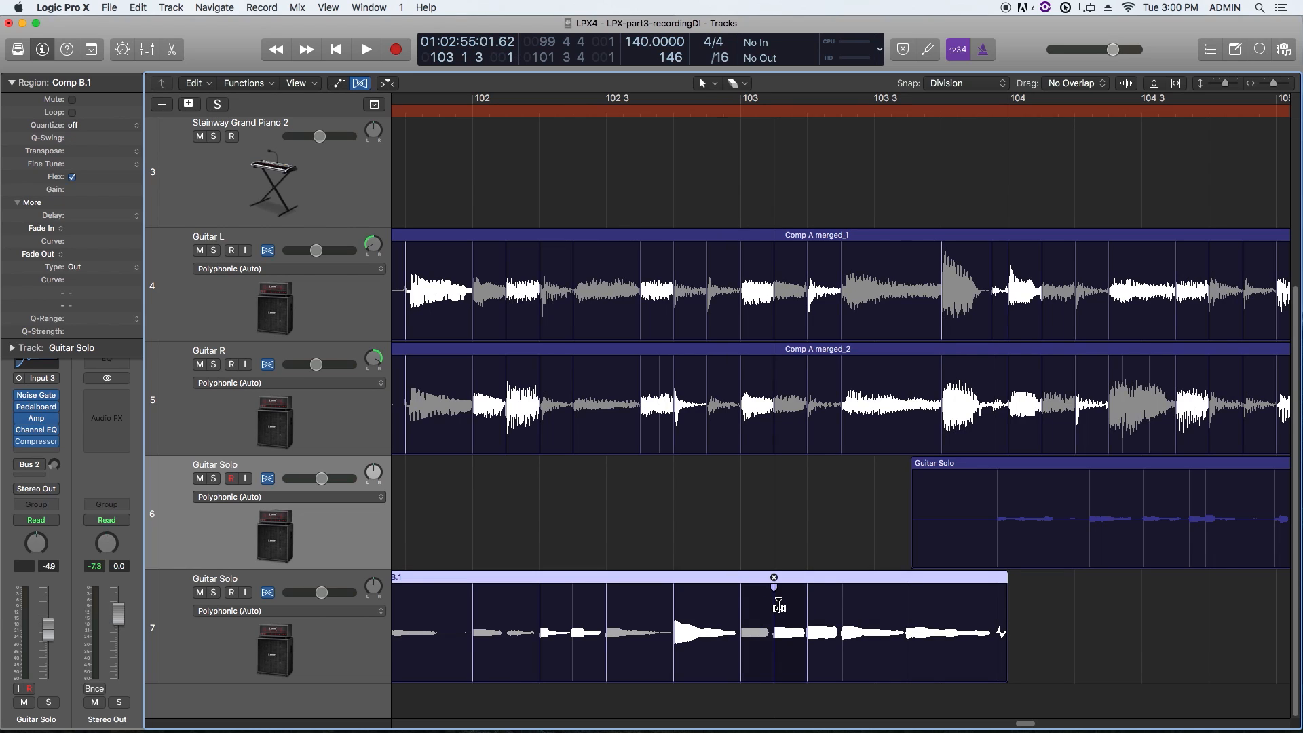
pyautogui.click(840, 604)
pyautogui.click(909, 597)
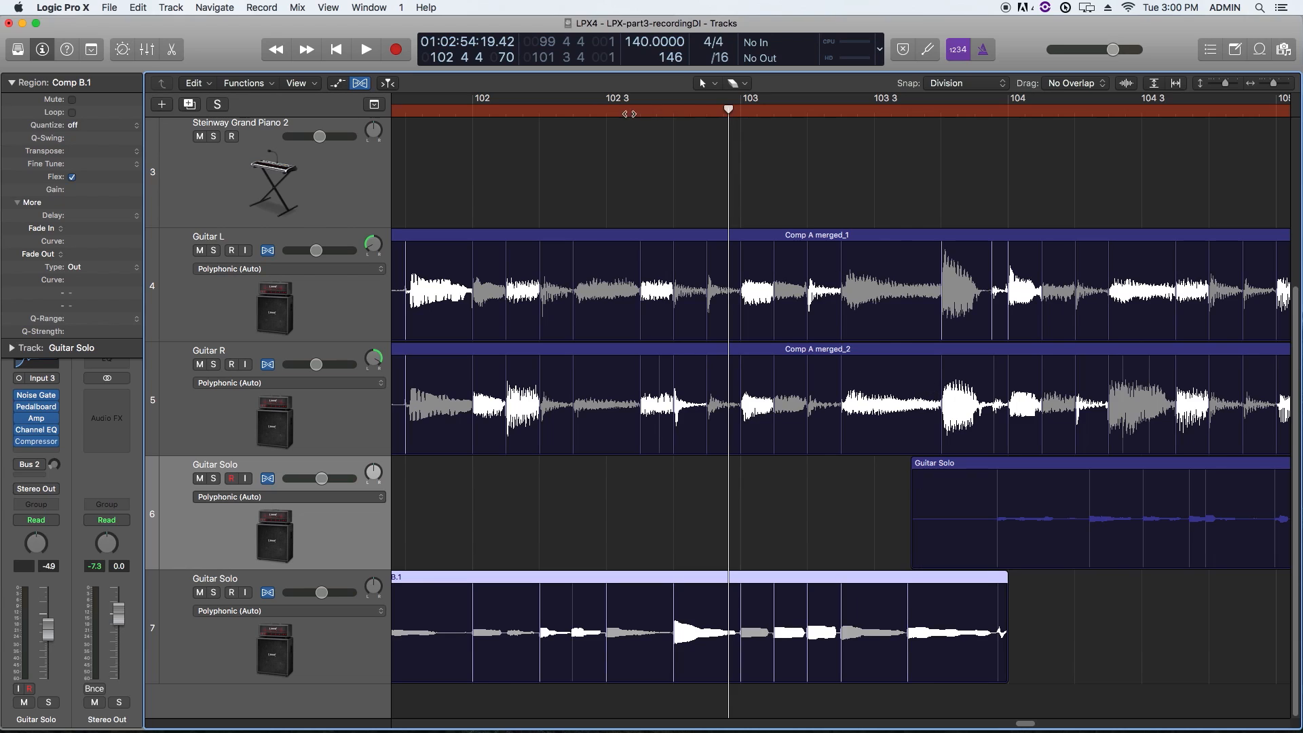
# Step: Play Comp B.1 from bar 102 through its end into bar 104
pyautogui.click(466, 112)
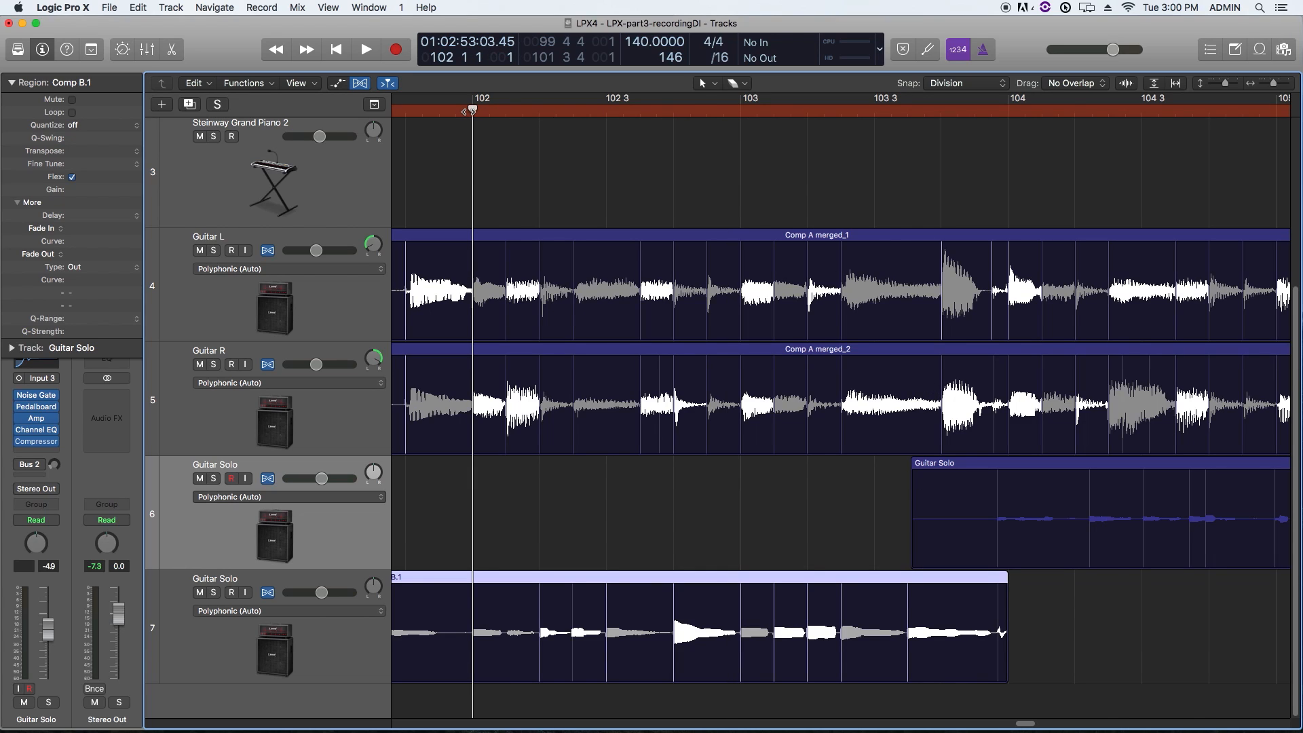
pyautogui.press('space')
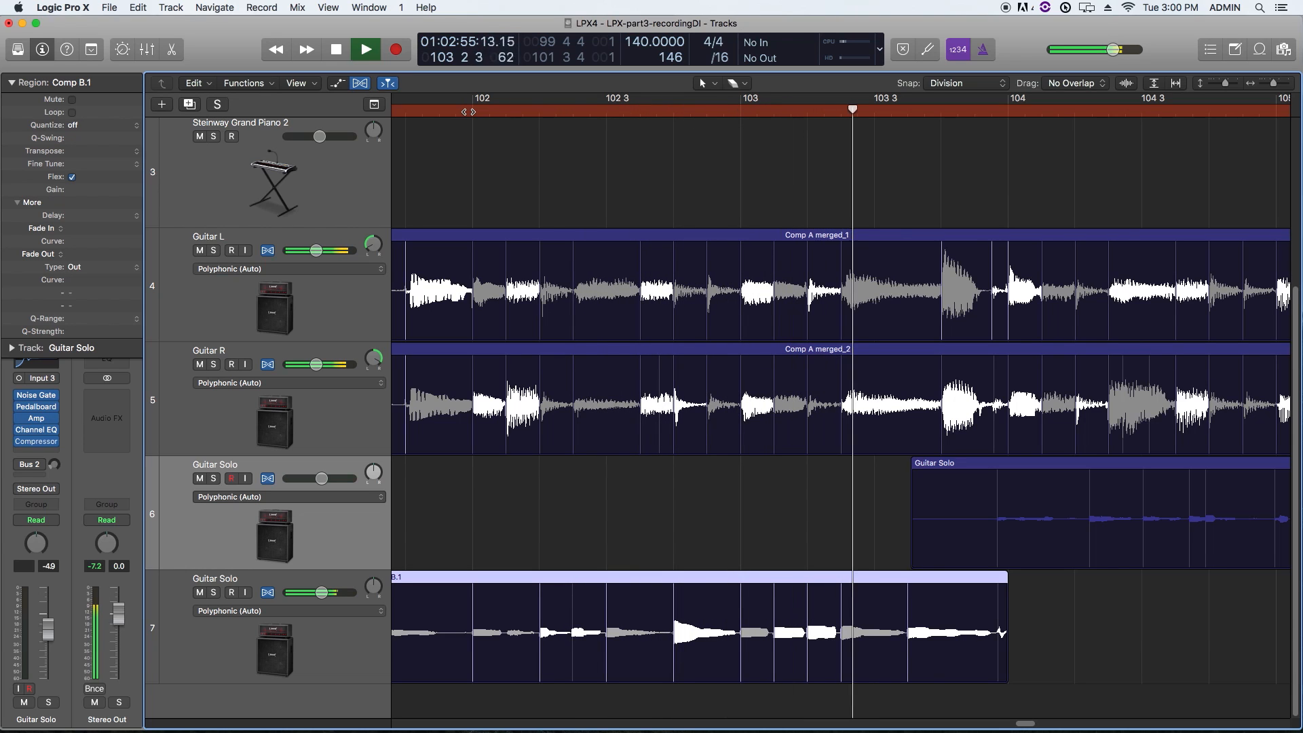
pyautogui.press('space')
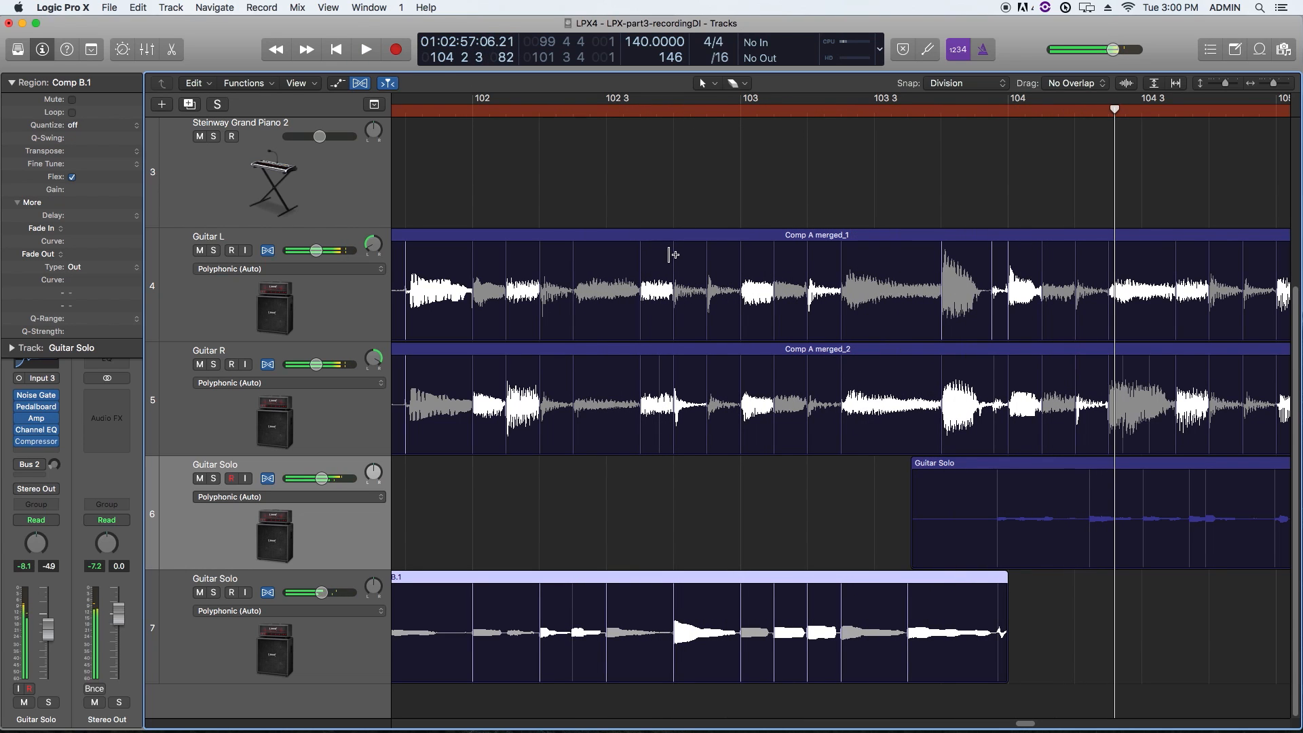
# Step: Align the Guitar Solo region's first note to bar 104 and its last note to 105 2 3 with flex markers
pyautogui.hscroll(10, 669, 252)
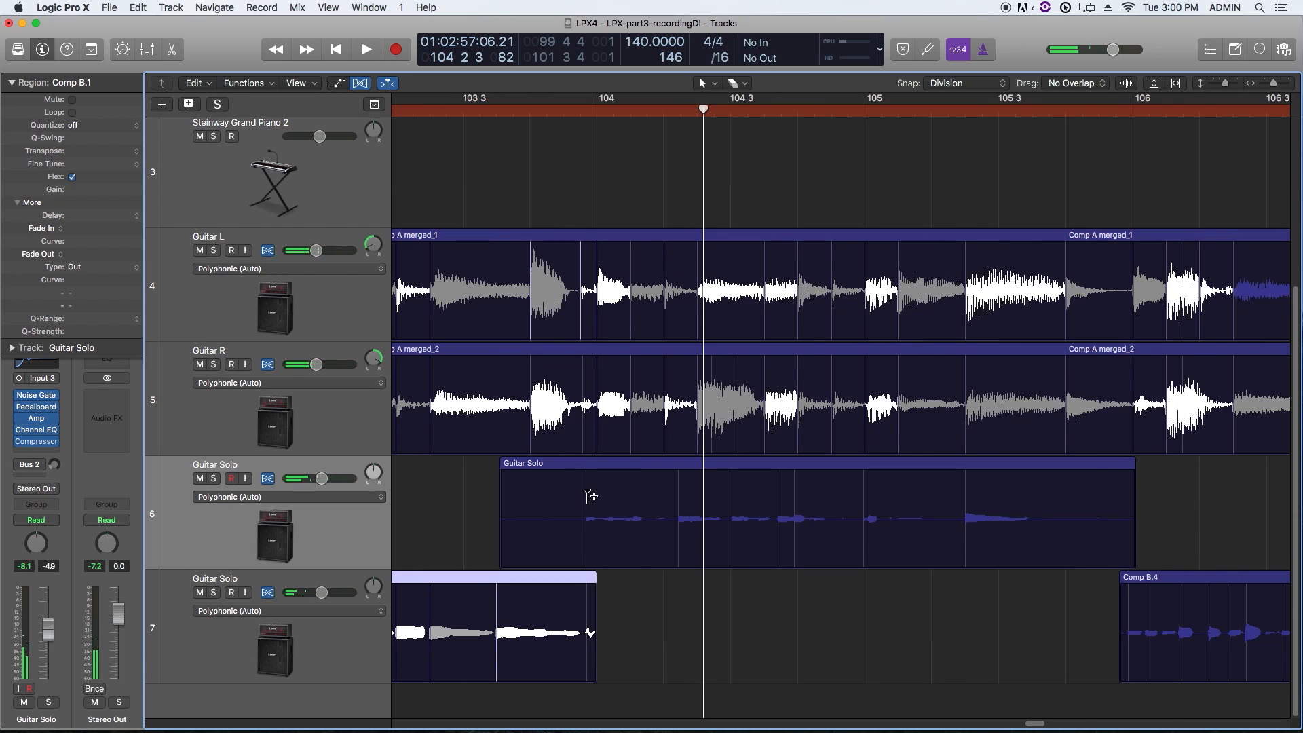
pyautogui.click(589, 496)
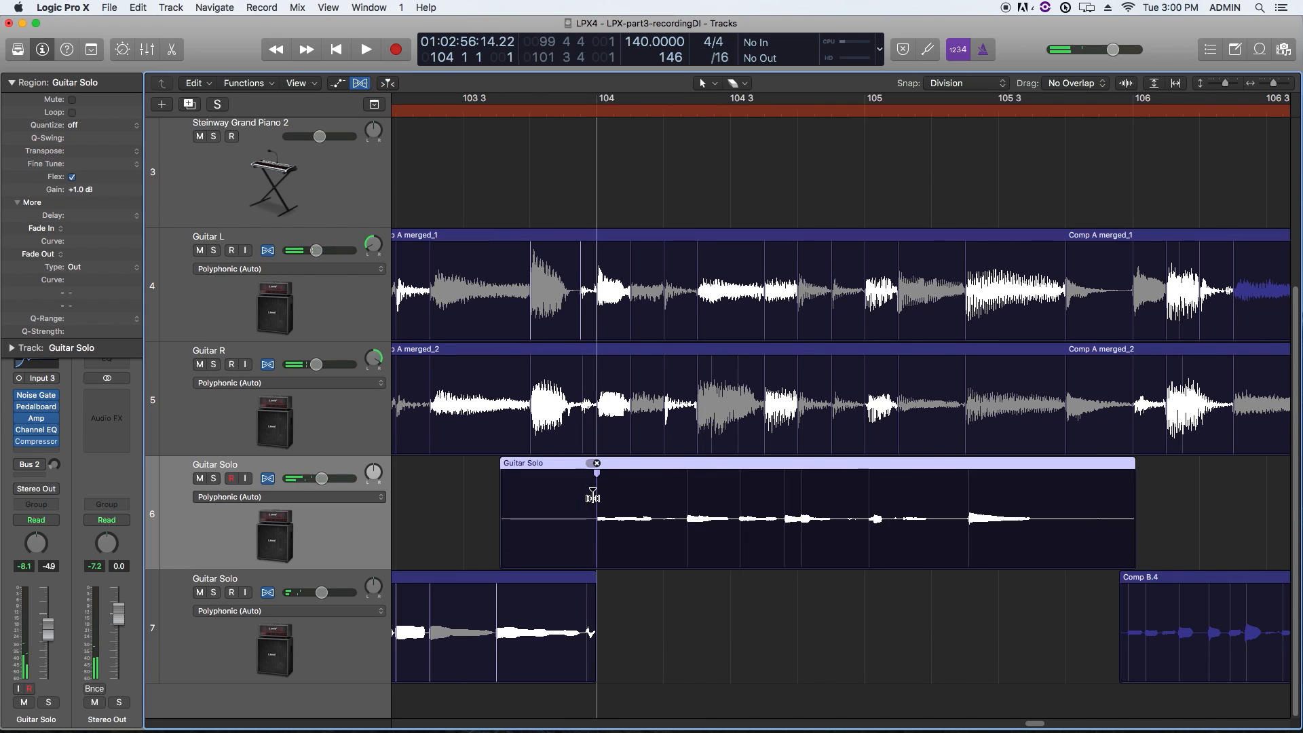
pyautogui.click(970, 479)
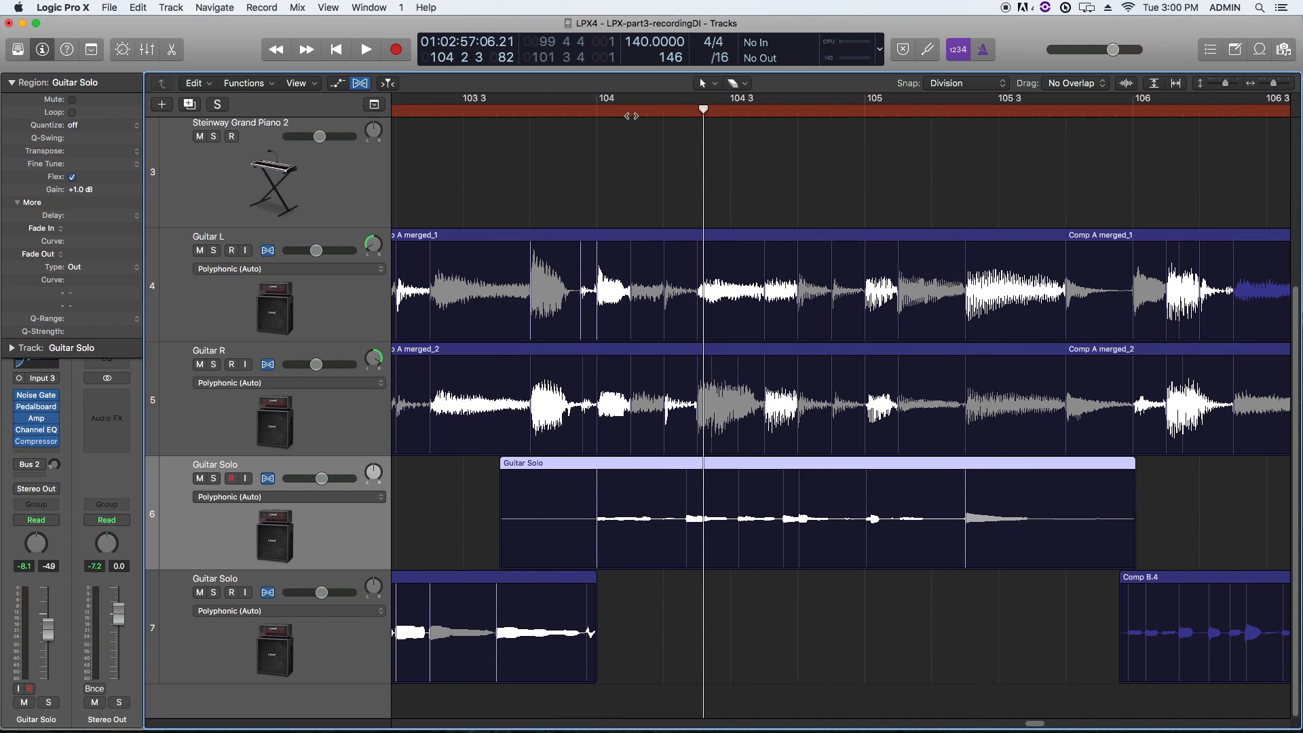
# Step: Play the Guitar Solo region twice from just before bar 104 into bar 105
pyautogui.doubleClick(563, 110)
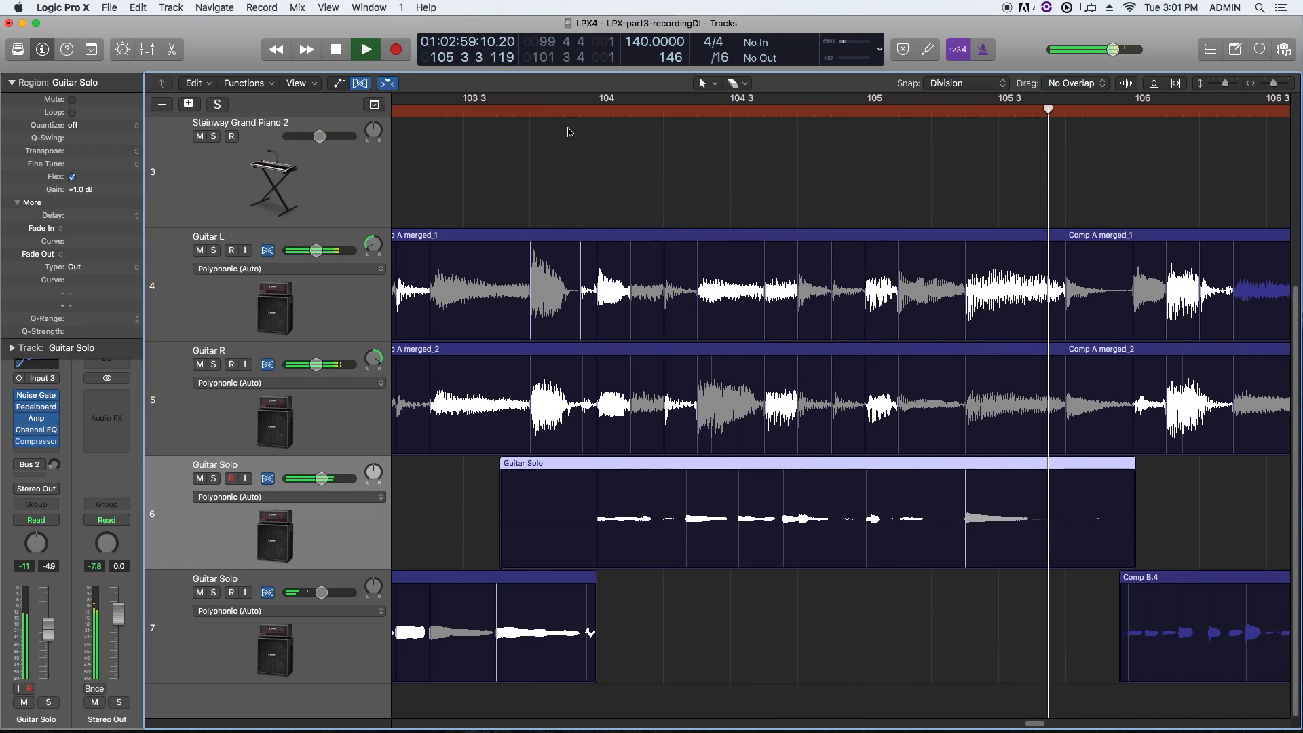
pyautogui.press('space')
pyautogui.click(541, 112)
pyautogui.press('space')
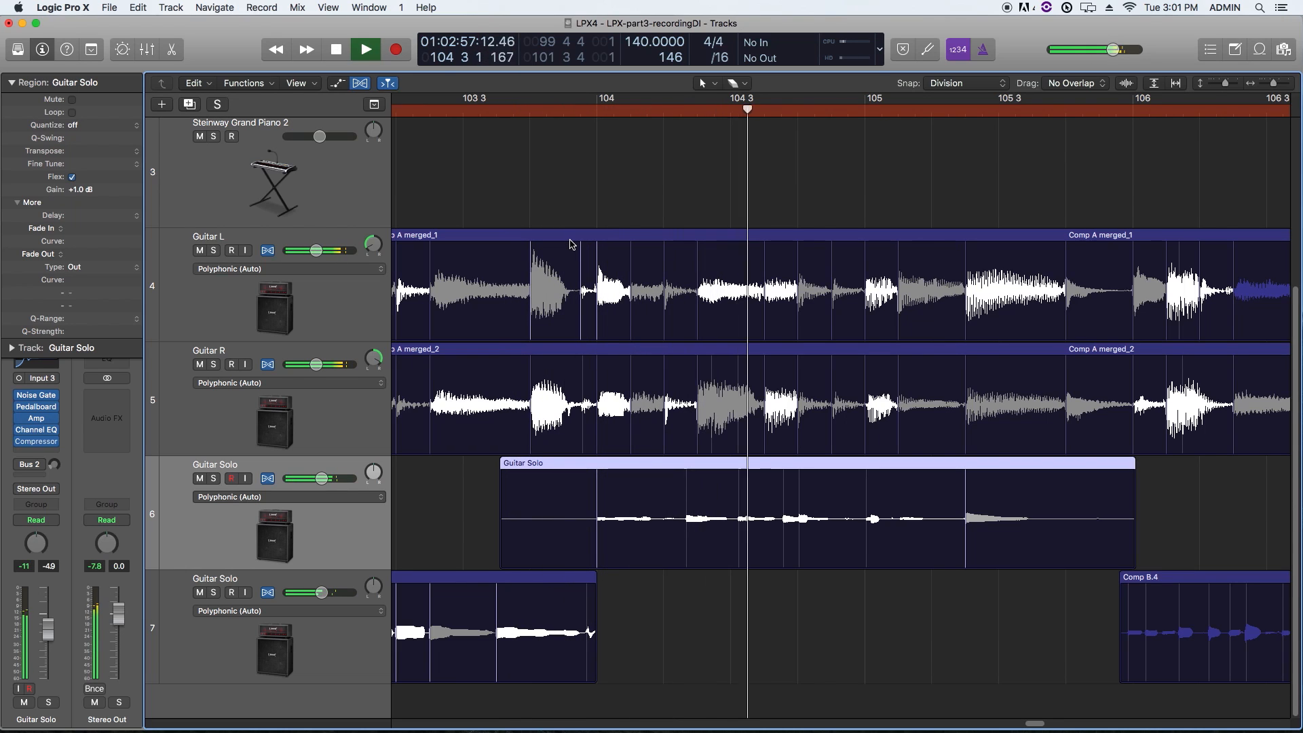
pyautogui.press('space')
# Step: Align the Guitar Solo region's notes to 104 3, 104 4 and 105 with flex markers and play it from 103 4
pyautogui.click(865, 494)
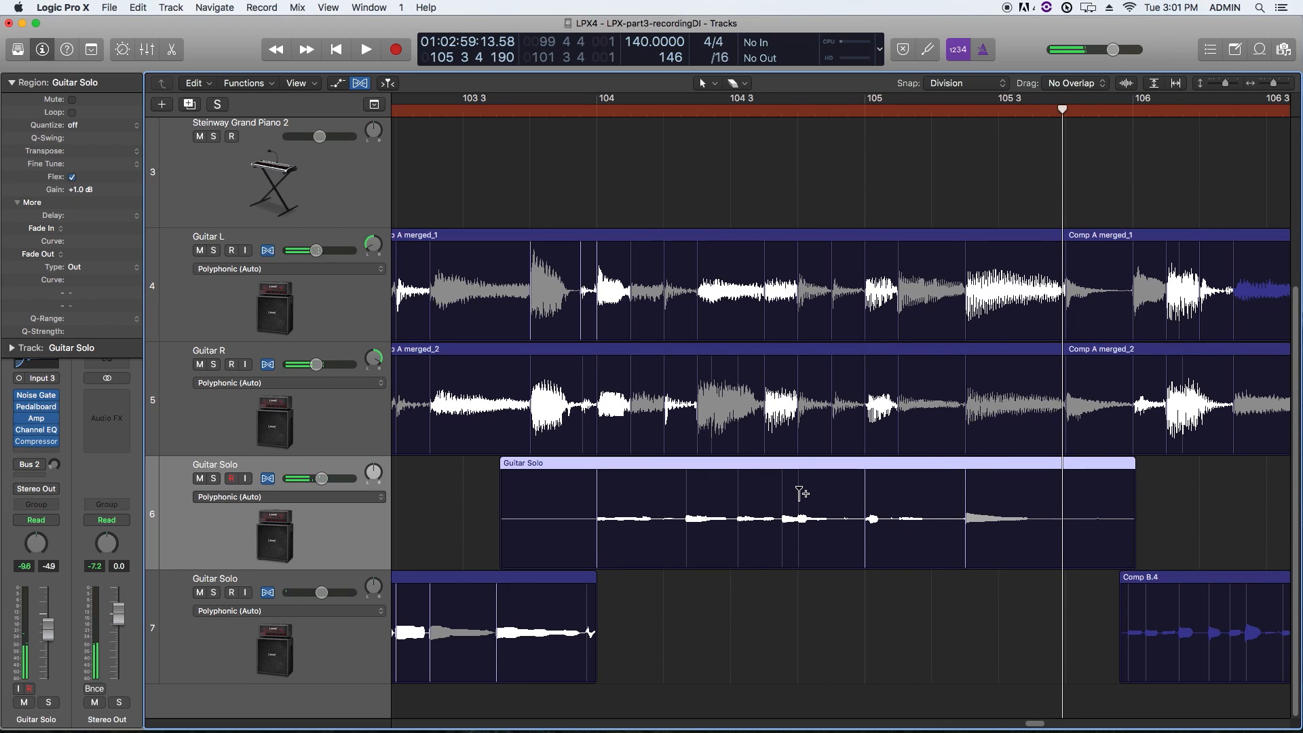
pyautogui.click(732, 491)
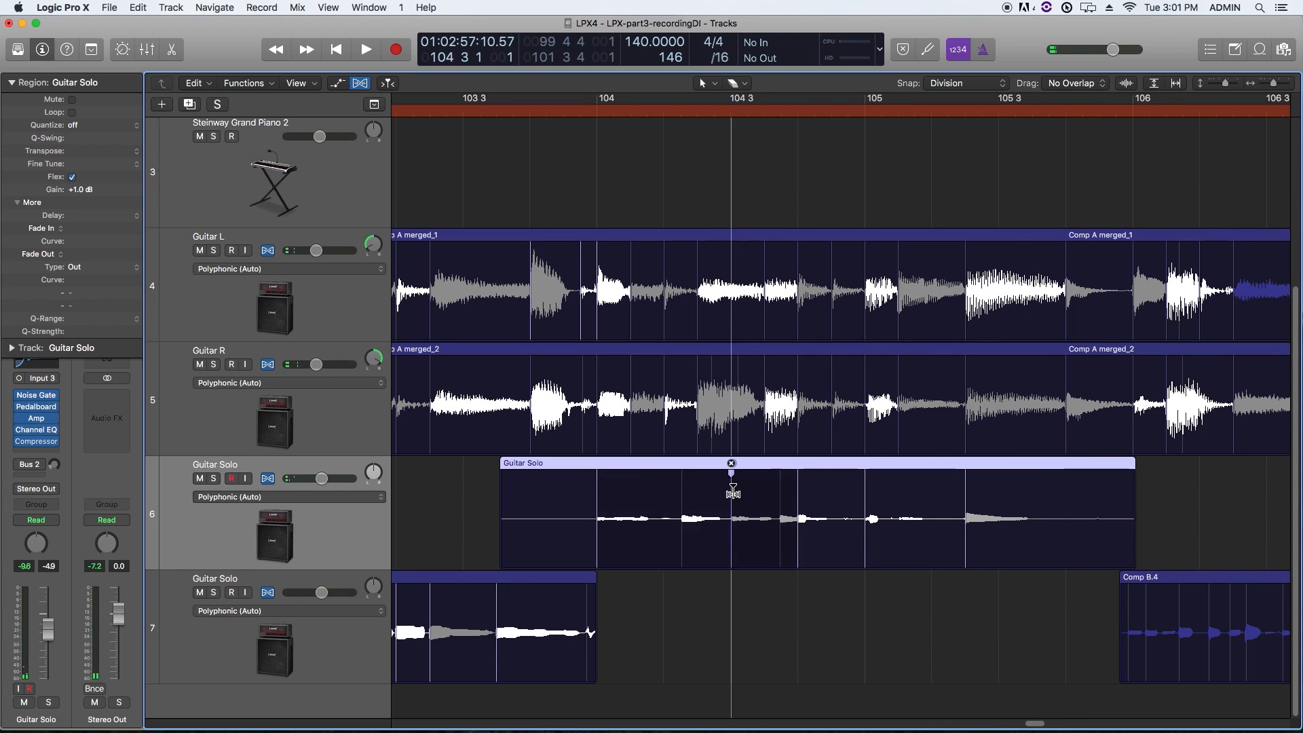
pyautogui.click(521, 112)
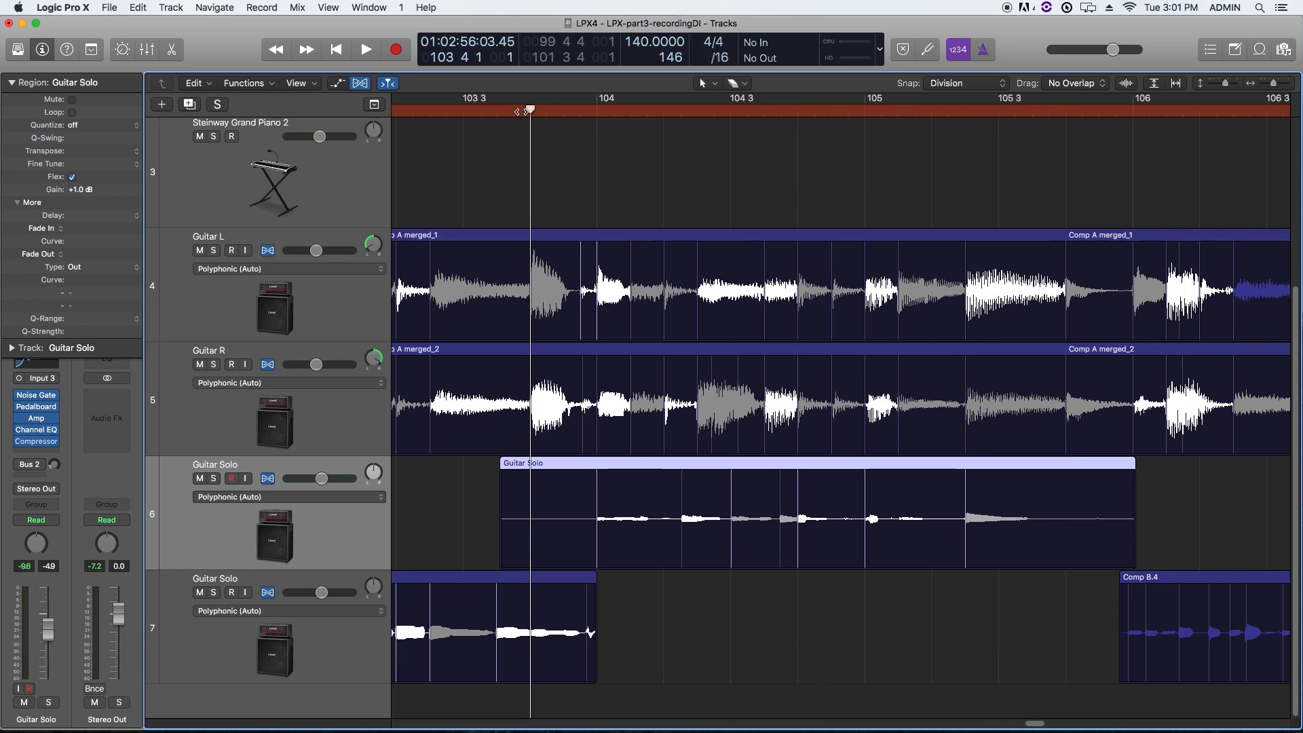
pyautogui.press('space')
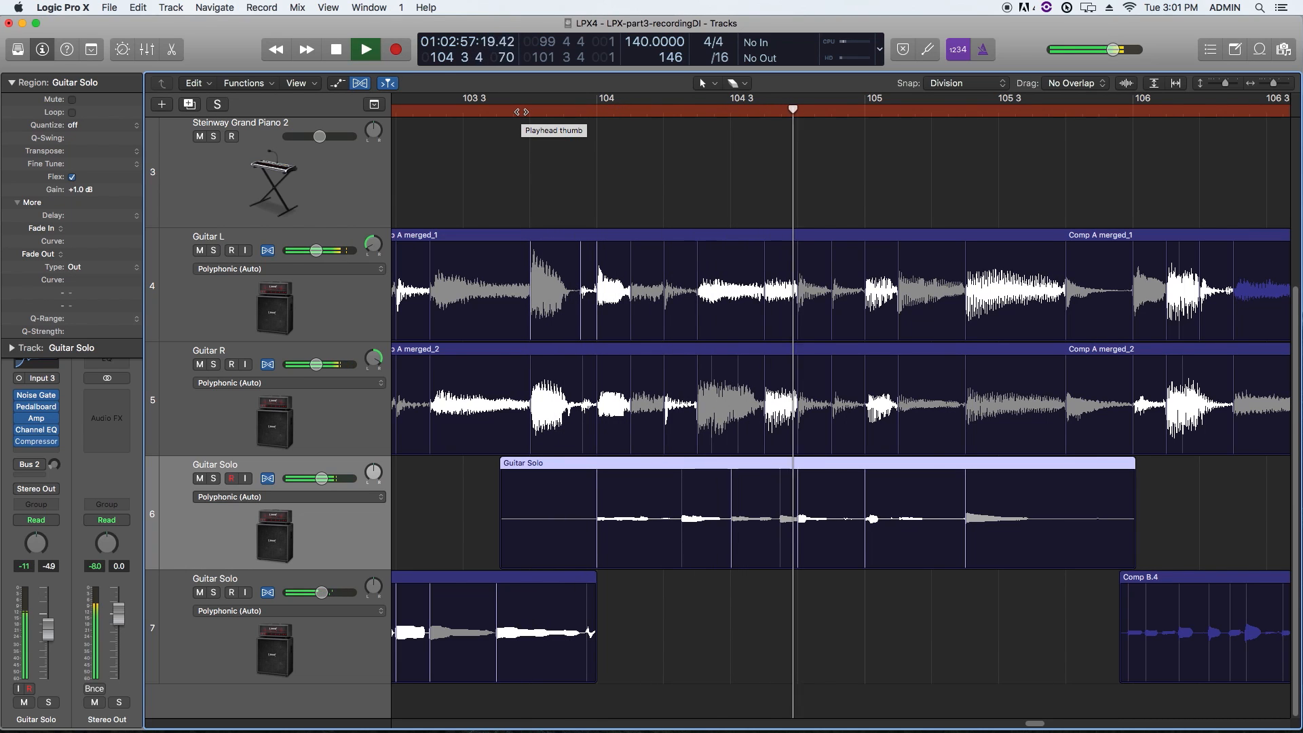
pyautogui.press('space')
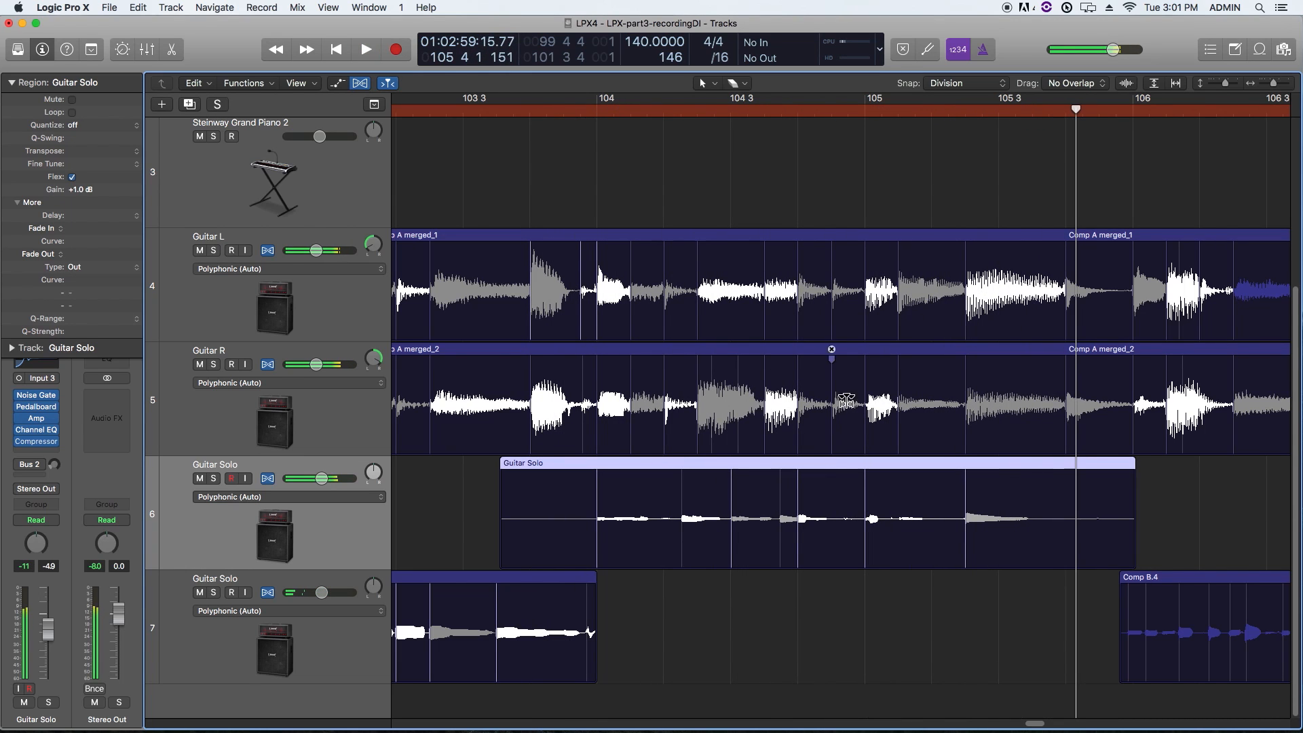
# Step: Align Comp B.4's first note to bar 106 with a flex marker and play the region into 107 4
pyautogui.hscroll(5, 774, 521)
pyautogui.hscroll(1, 774, 521)
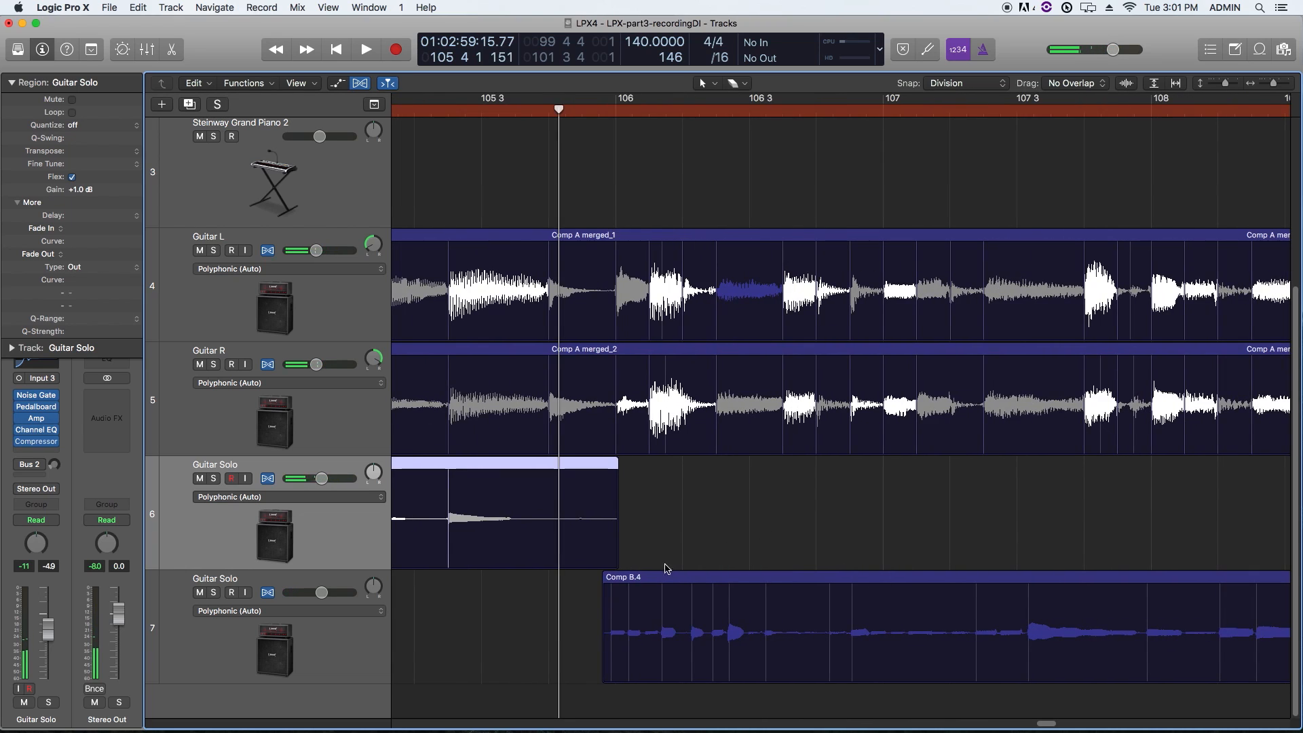
pyautogui.click(616, 592)
pyautogui.press('space')
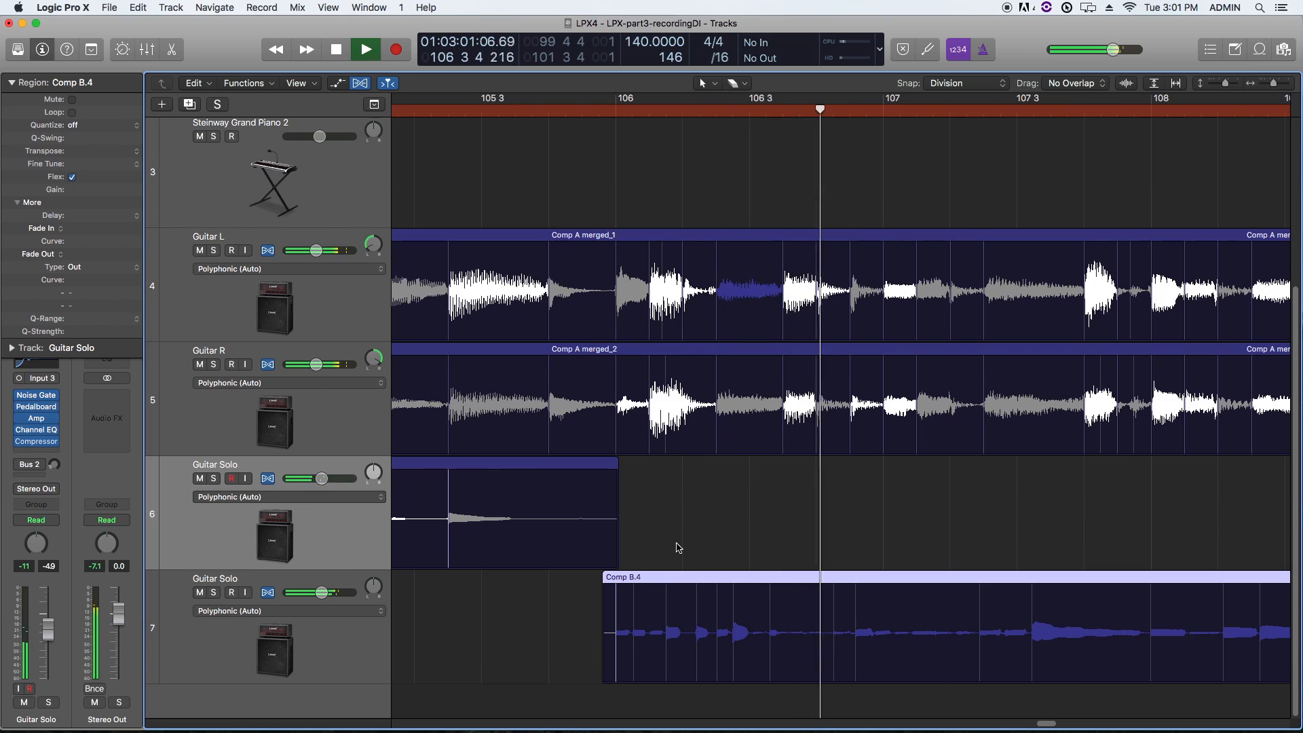
pyautogui.press('space')
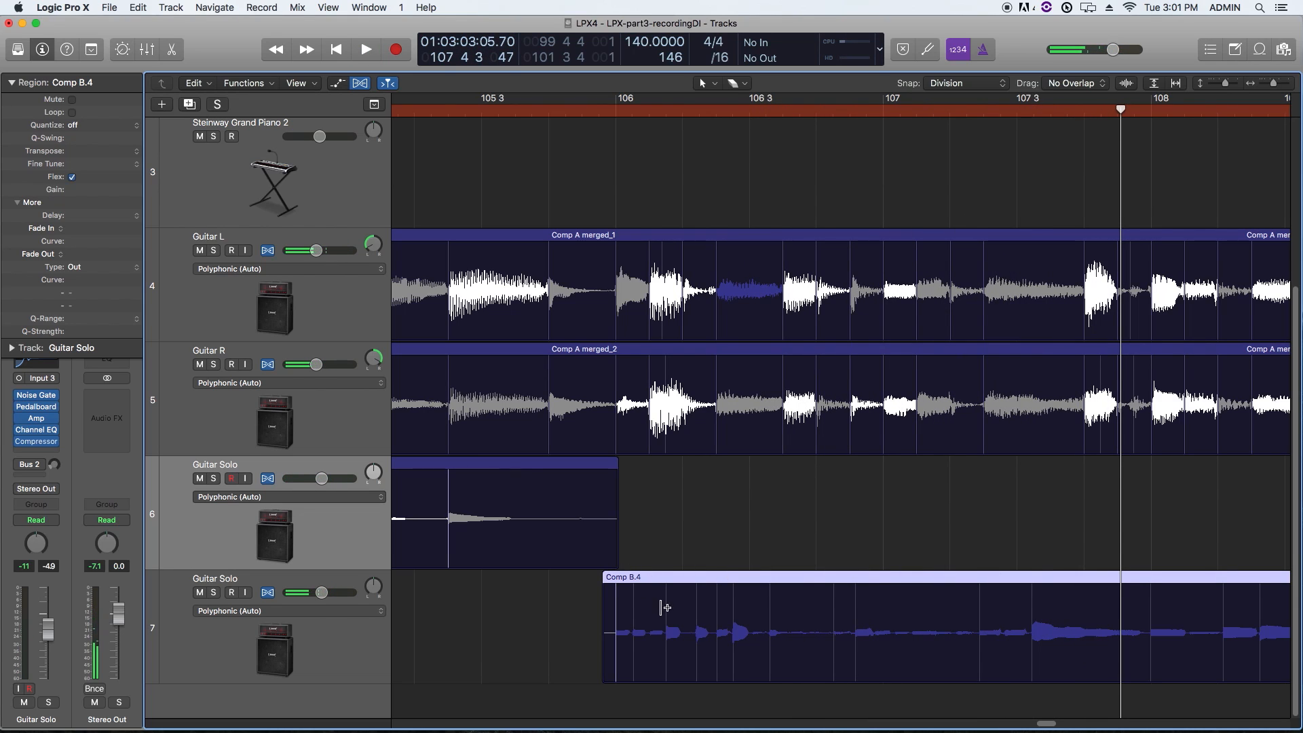
# Step: Play Comp B.4 through bar 109 and align its notes to 109 and 109 4 with flex markers
pyautogui.press('space')
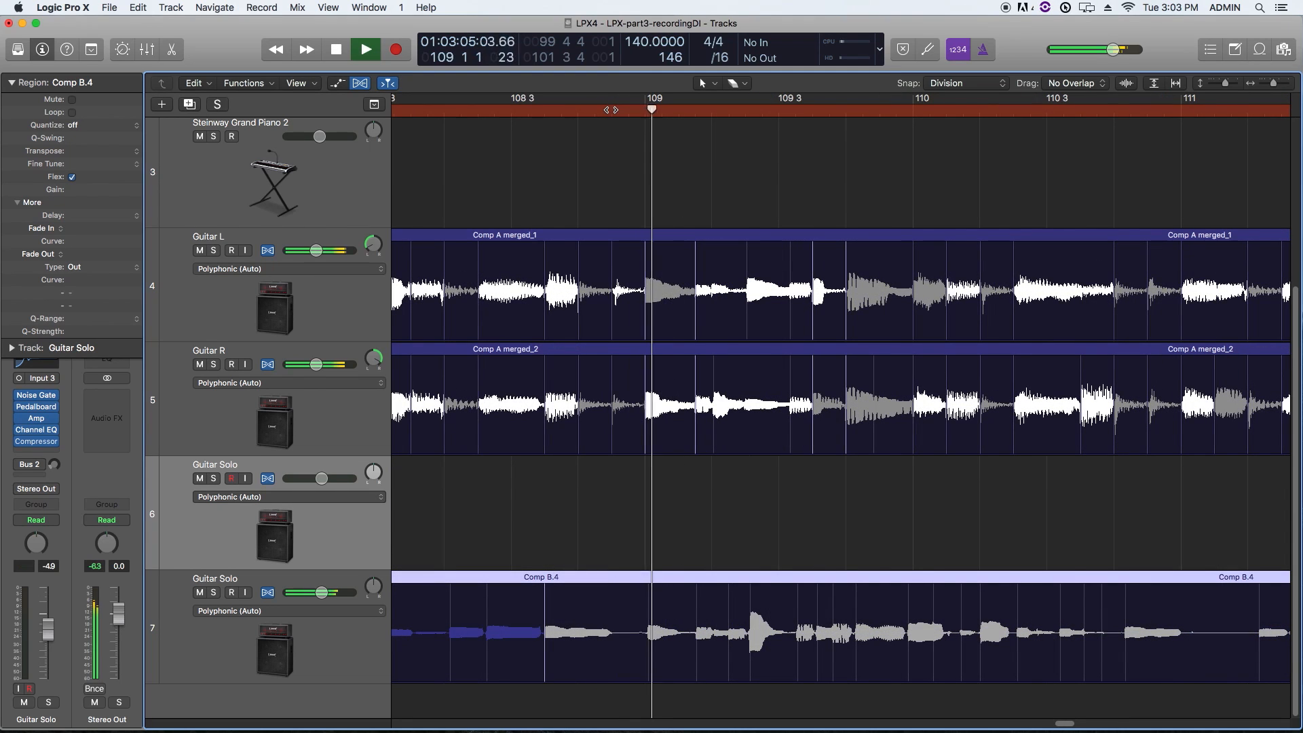
pyautogui.press('space')
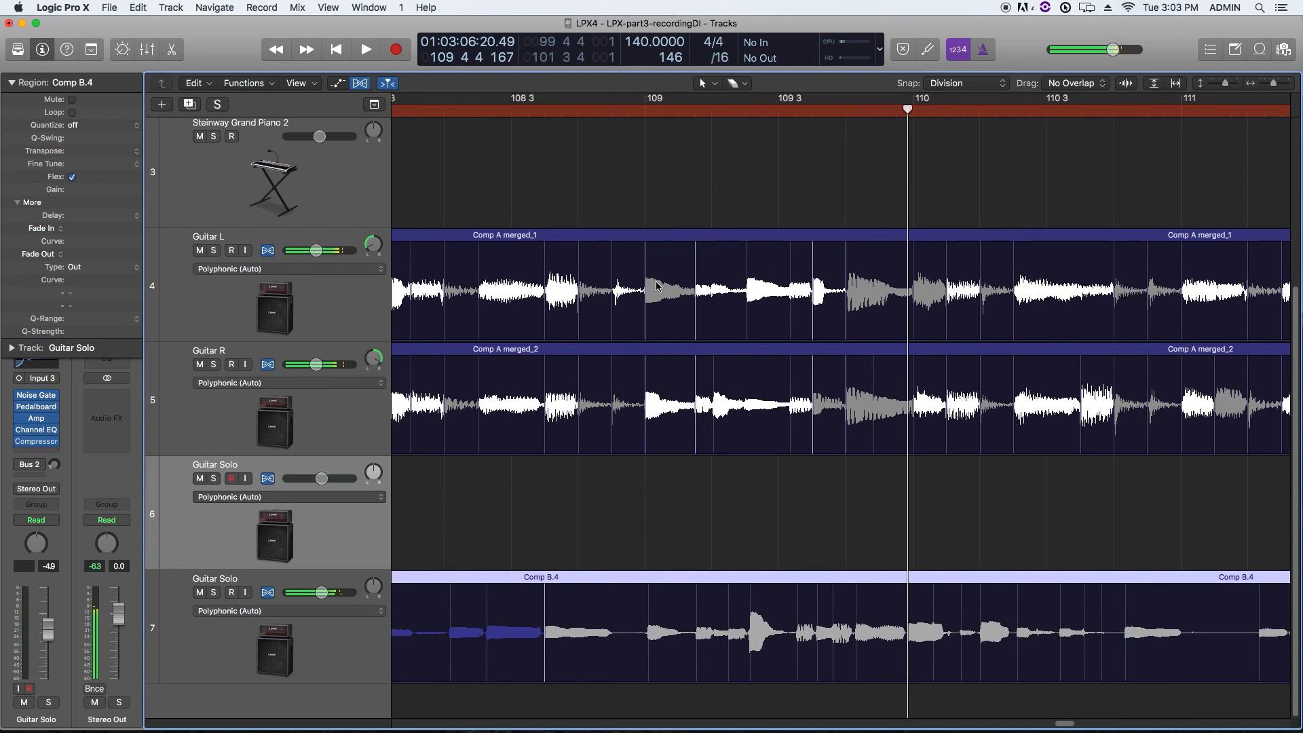
pyautogui.click(651, 593)
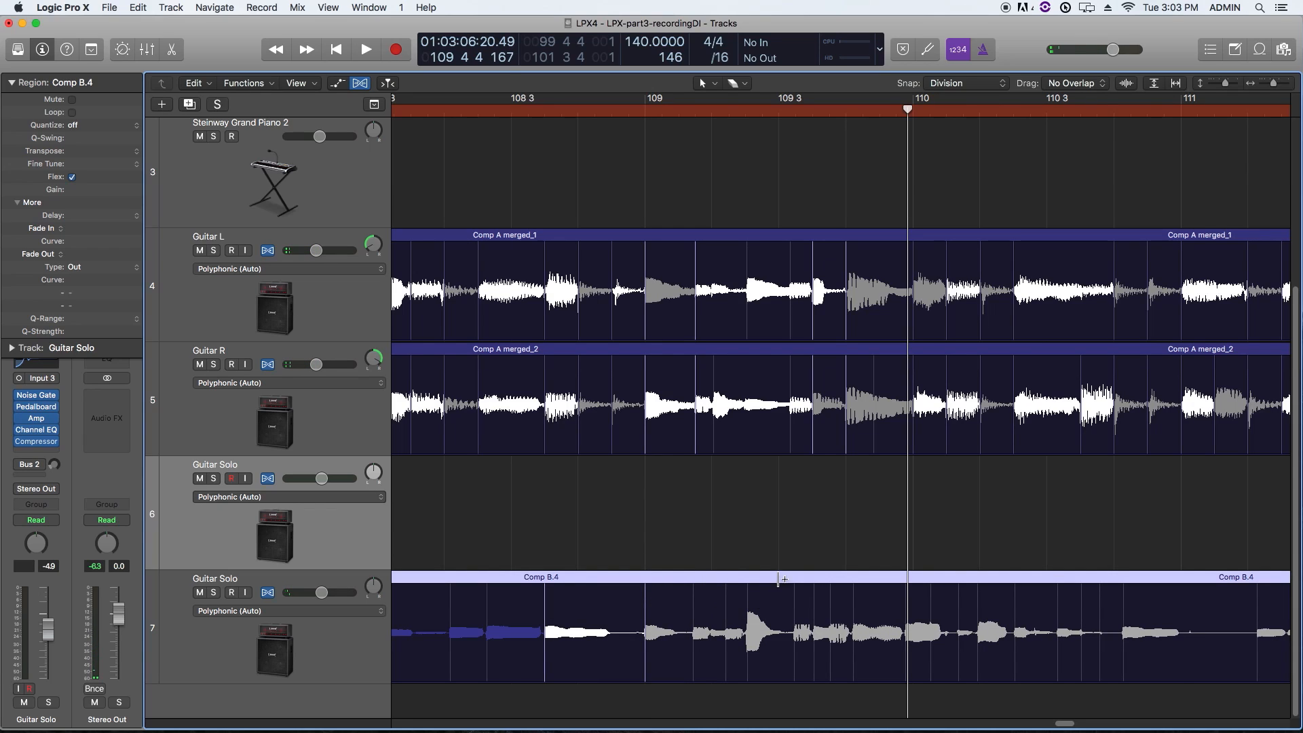
pyautogui.click(849, 596)
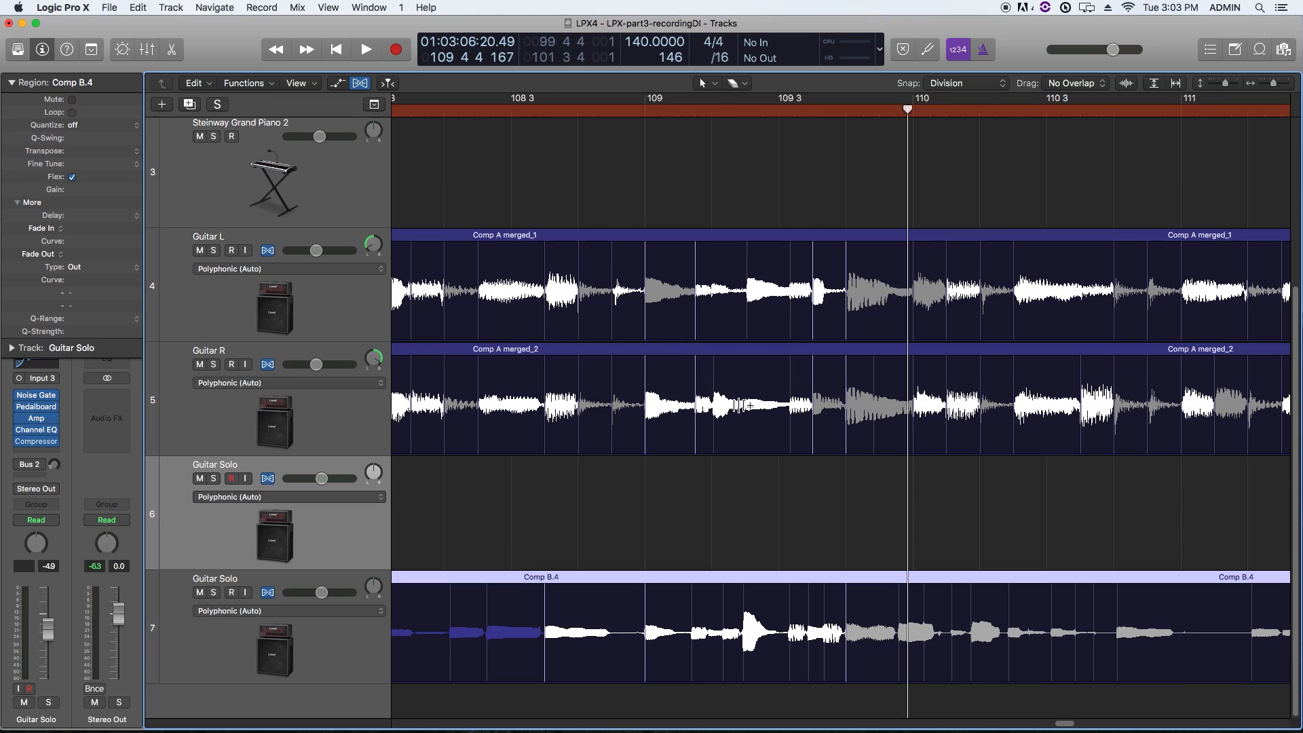
# Step: Move Comp B.4's notes to 109 1 4 and 109 2 3 with flex markers
pyautogui.click(692, 597)
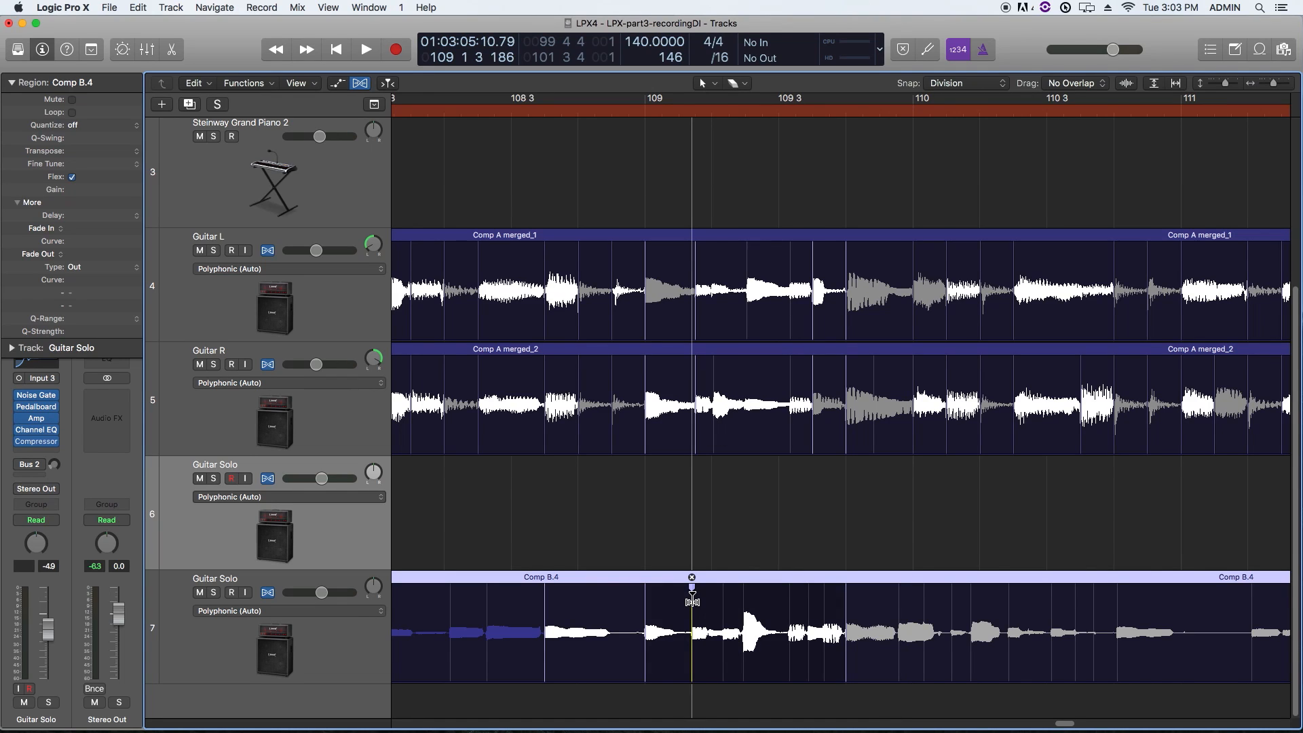
pyautogui.moveTo(693, 599); pyautogui.dragTo(699, 599)
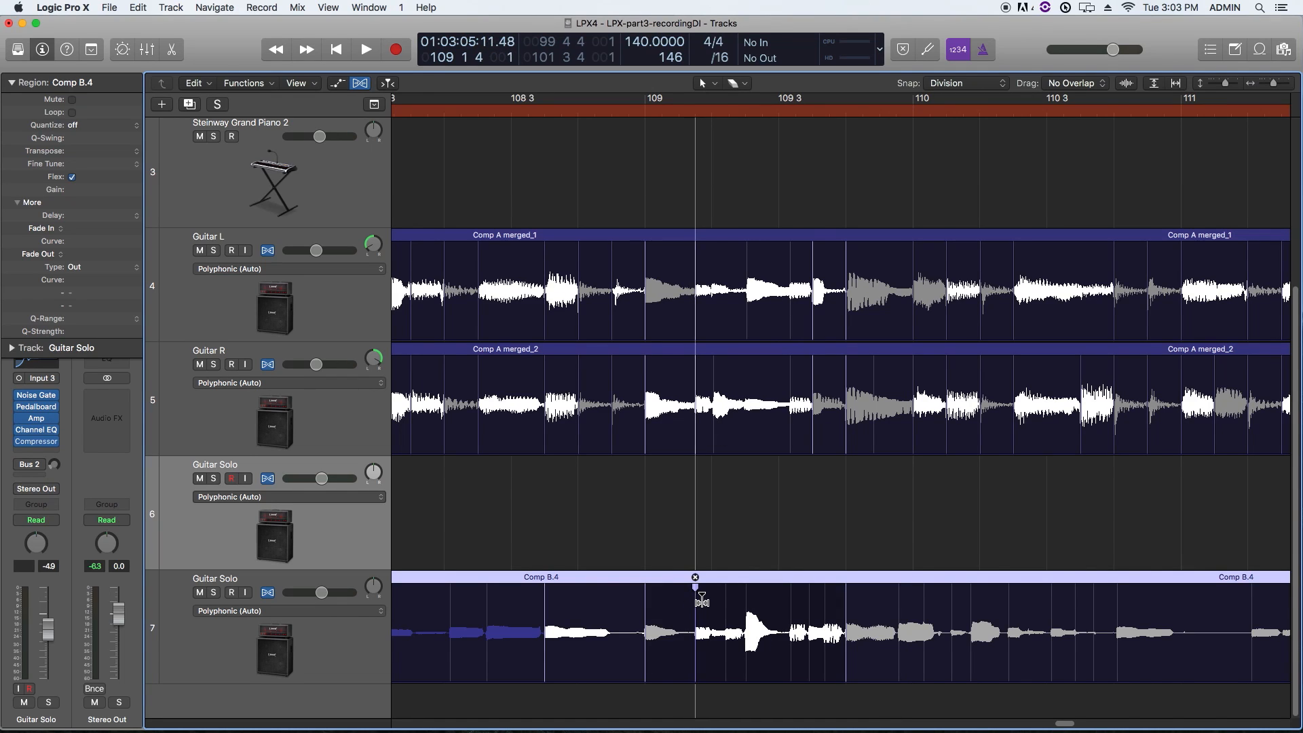
pyautogui.click(746, 598)
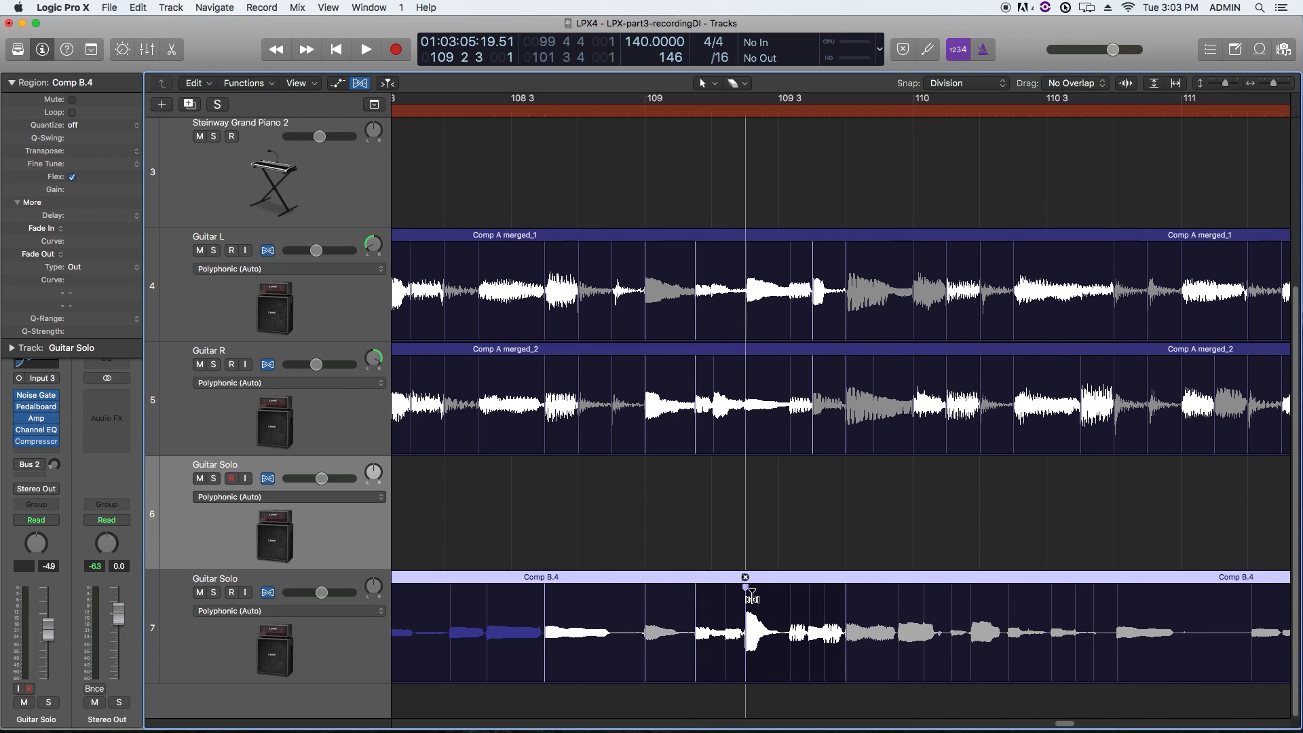
pyautogui.moveTo(751, 596)
pyautogui.mouseDown()
pyautogui.moveTo(763, 611)
pyautogui.moveTo(721, 617)
pyautogui.moveTo(746, 619)
pyautogui.mouseUp()
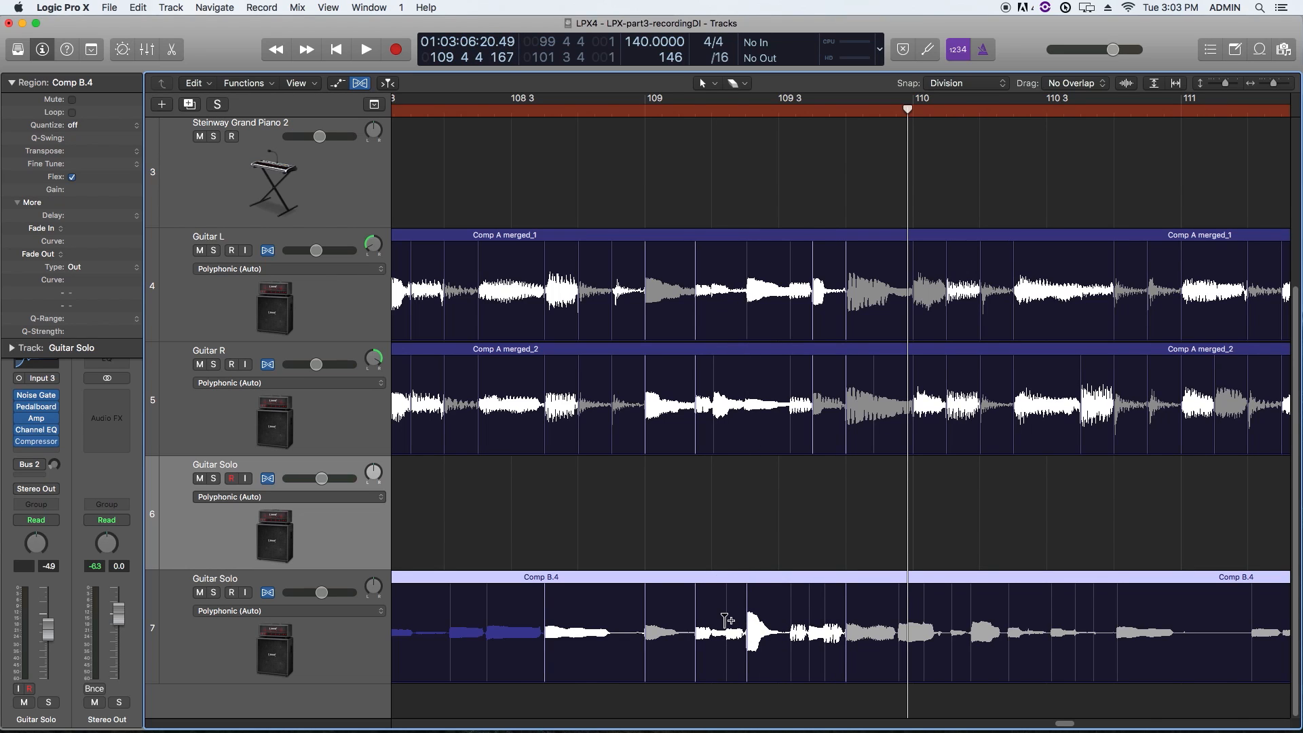
# Step: Adjust the timing of Comp B.4's two short notes around 109 3 with flex markers, matching the rhythm guitars
pyautogui.moveTo(792, 604)
pyautogui.mouseDown()
pyautogui.moveTo(778, 604)
pyautogui.moveTo(788, 603)
pyautogui.mouseUp()
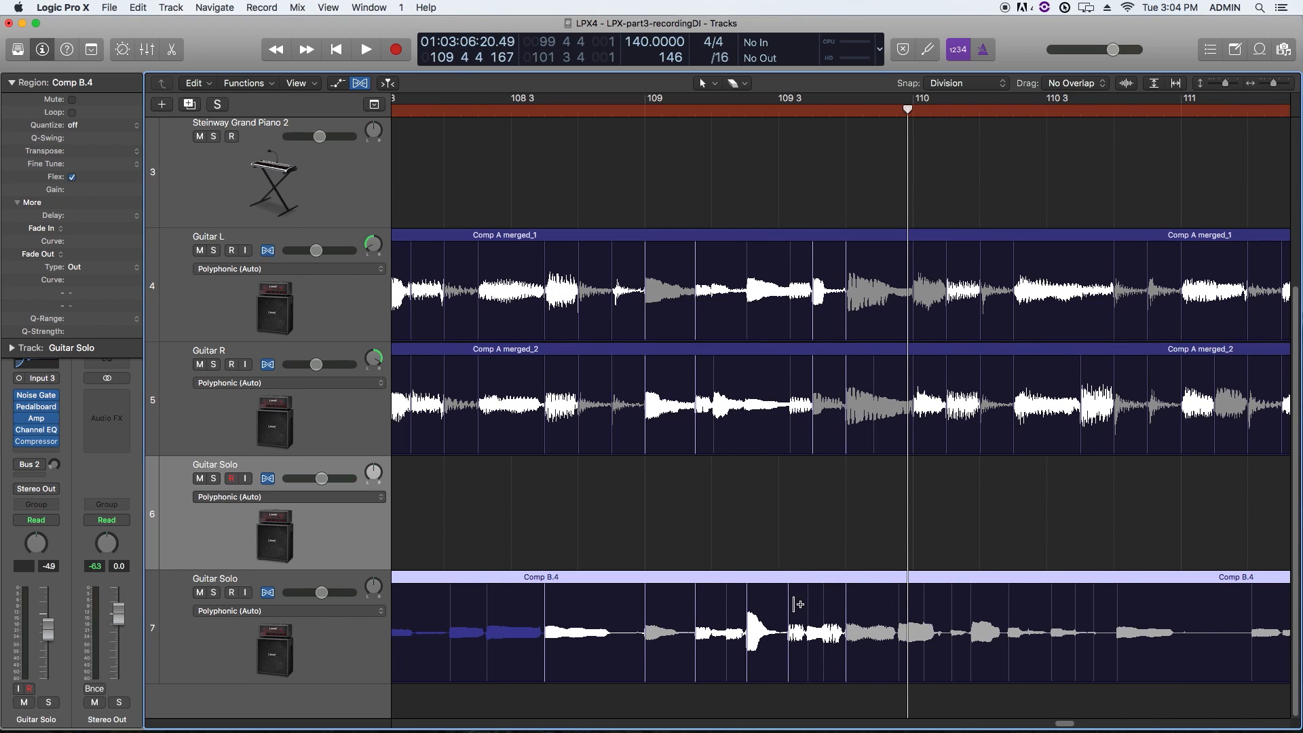
pyautogui.moveTo(788, 607); pyautogui.dragTo(790, 612)
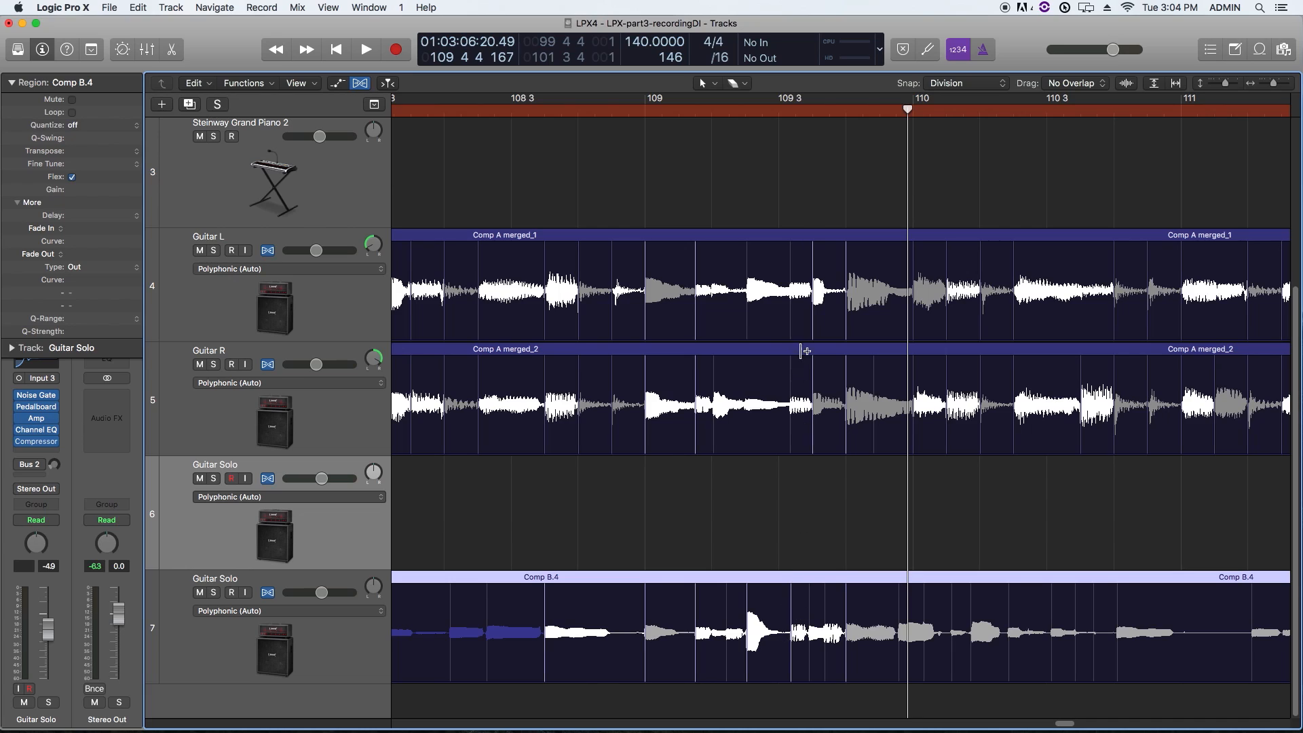
pyautogui.click(812, 616)
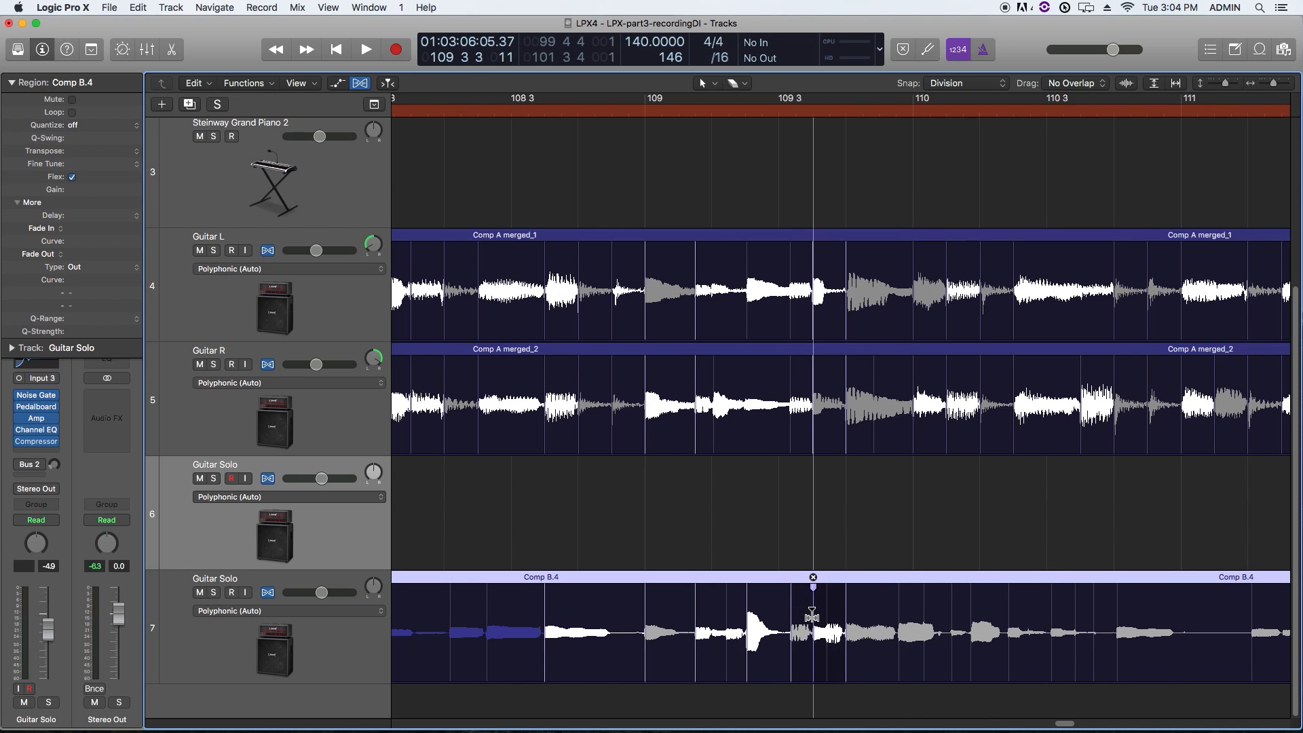
pyautogui.moveTo(813, 615); pyautogui.dragTo(810, 616)
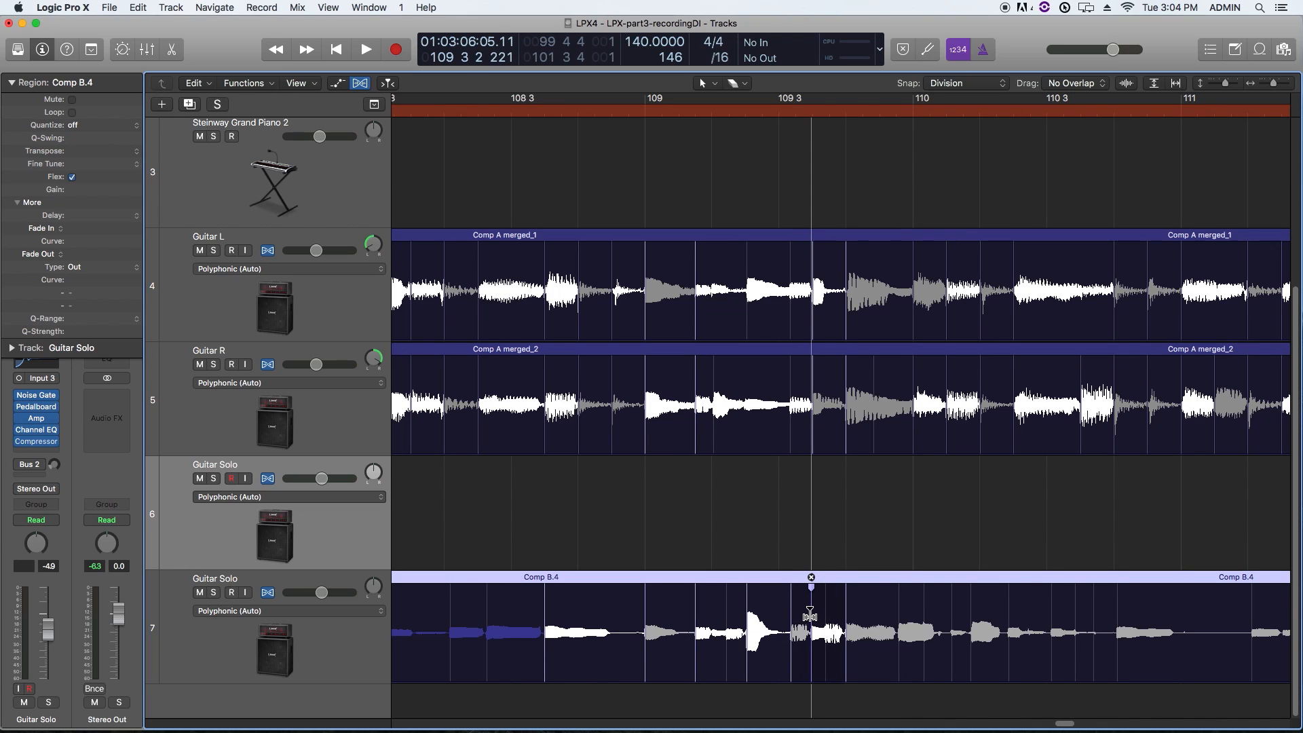
# Step: Play Comp B.4 from 108 4 through bar 110 and align its note to bar 110 with a flex marker
pyautogui.click(579, 111)
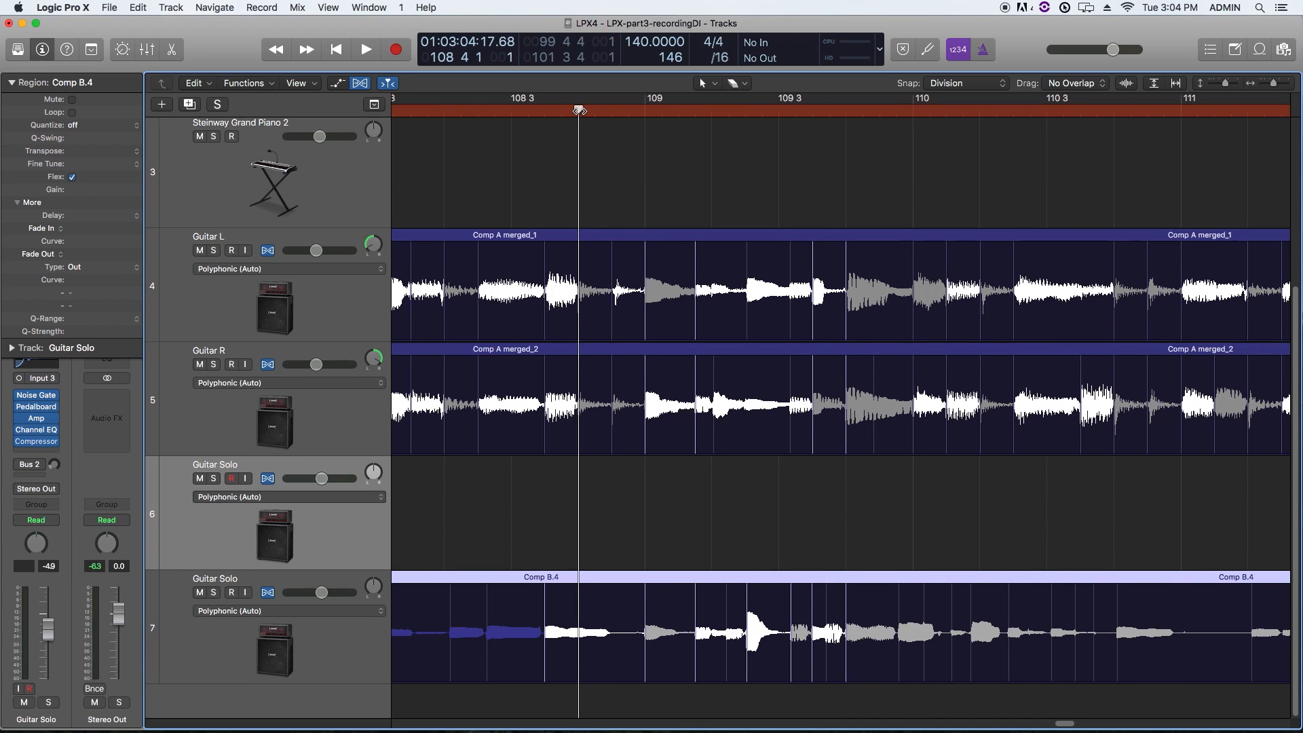
pyautogui.press('space')
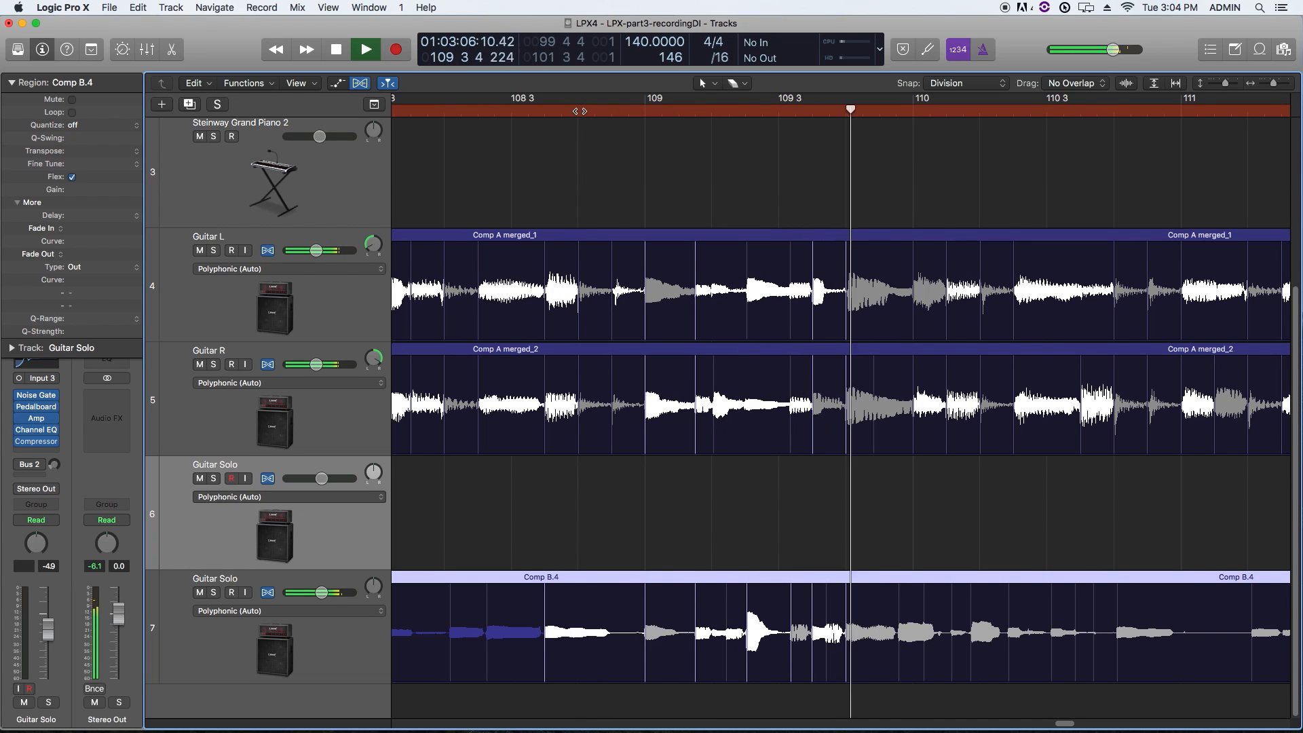
pyautogui.hscroll(5, 683, 327)
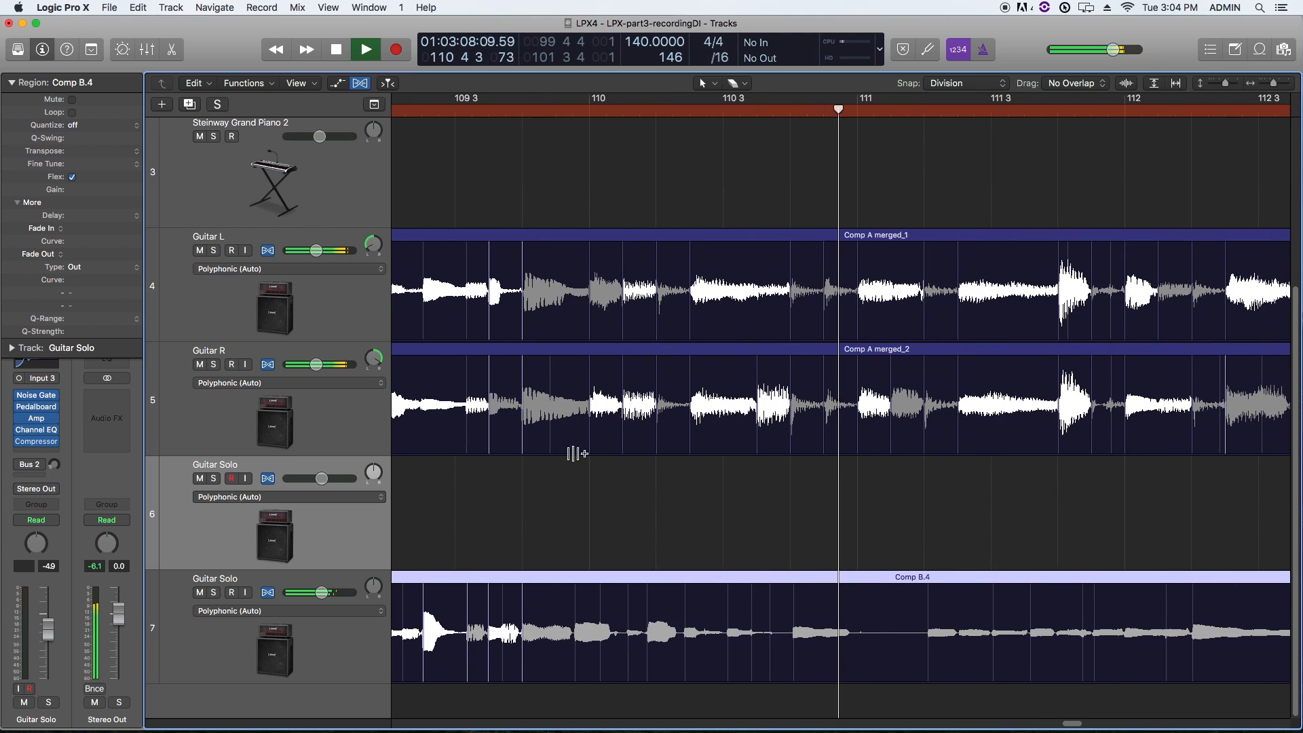
pyautogui.click(585, 611)
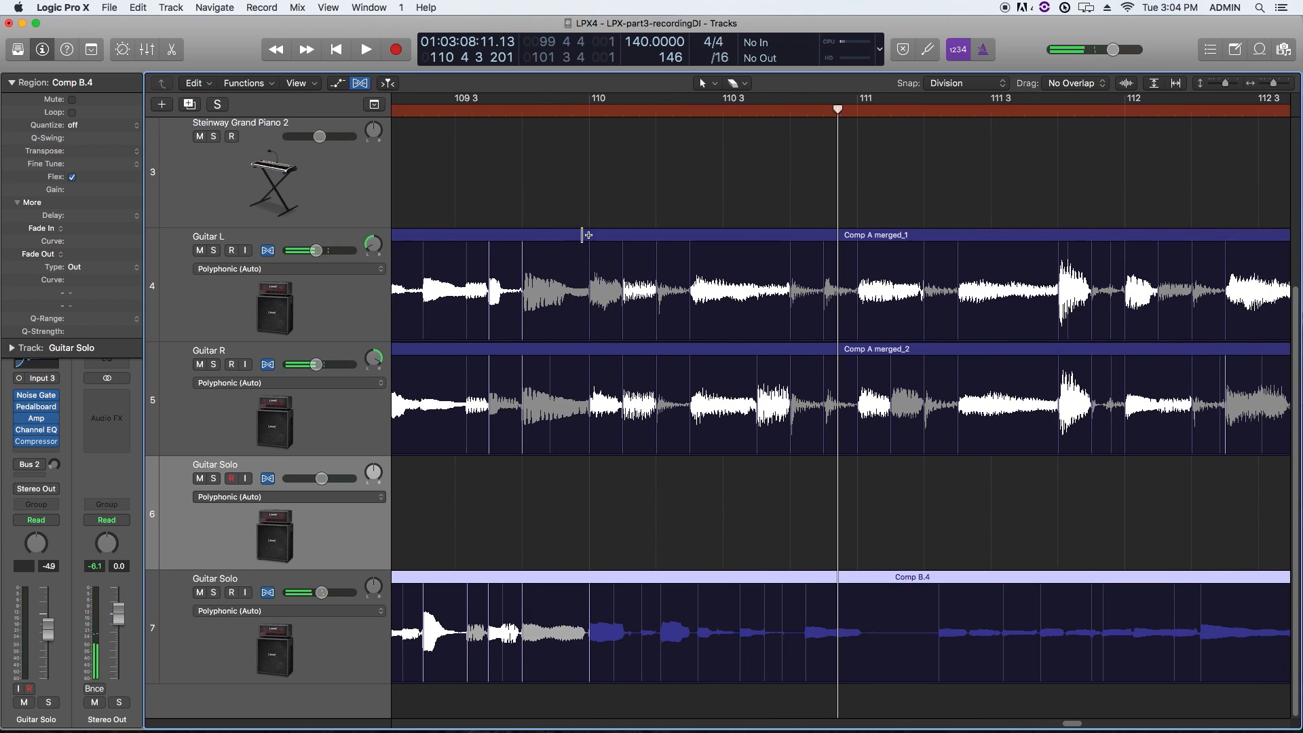
# Step: Play Comp B.4 from 109 4 to bar 111 and align its notes to 110 4 and 110 3 with flex markers
pyautogui.click(524, 107)
pyautogui.press('space')
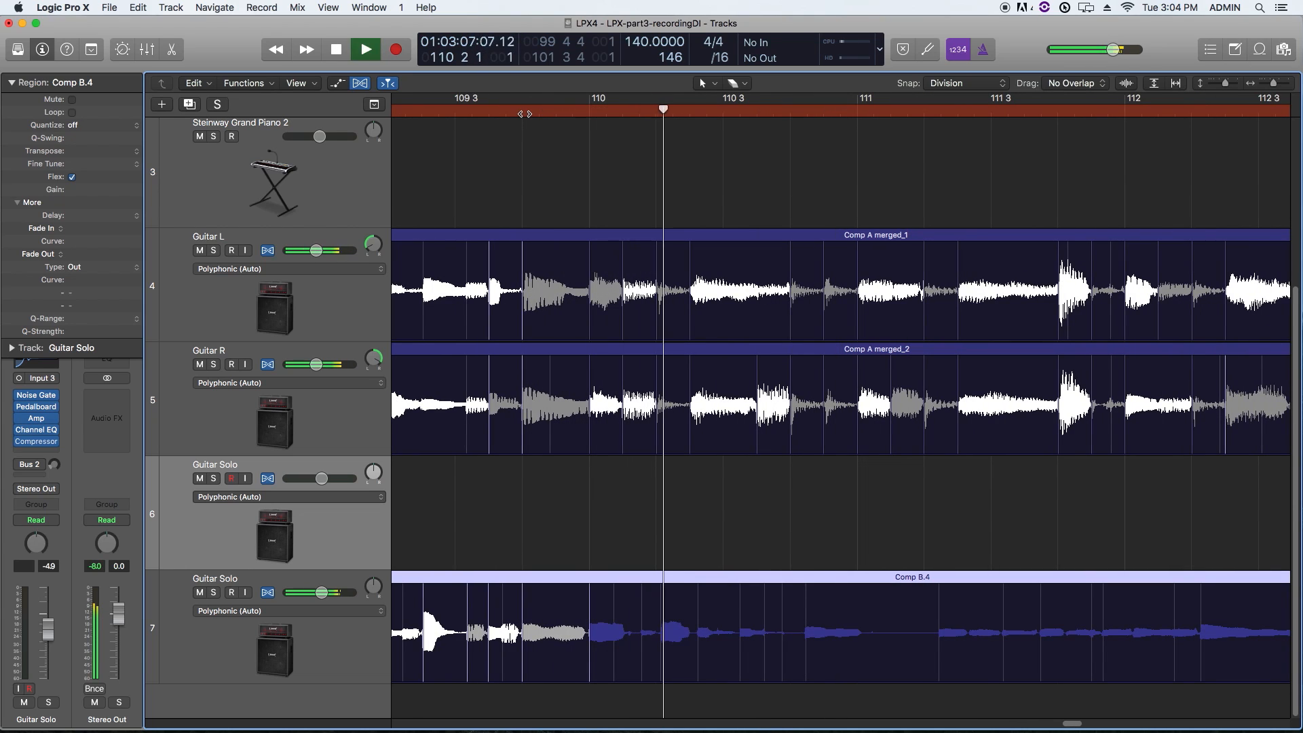
pyautogui.press('space')
pyautogui.click(801, 614)
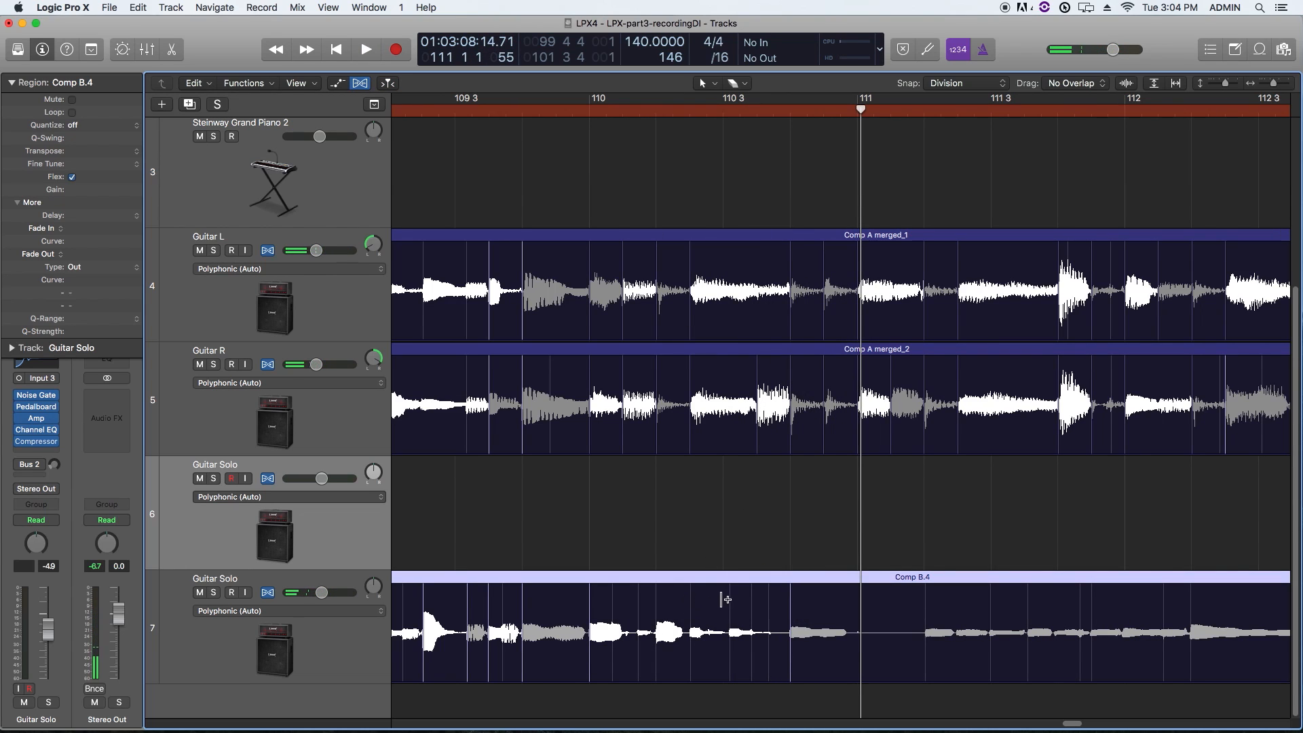
pyautogui.moveTo(729, 595); pyautogui.dragTo(723, 595)
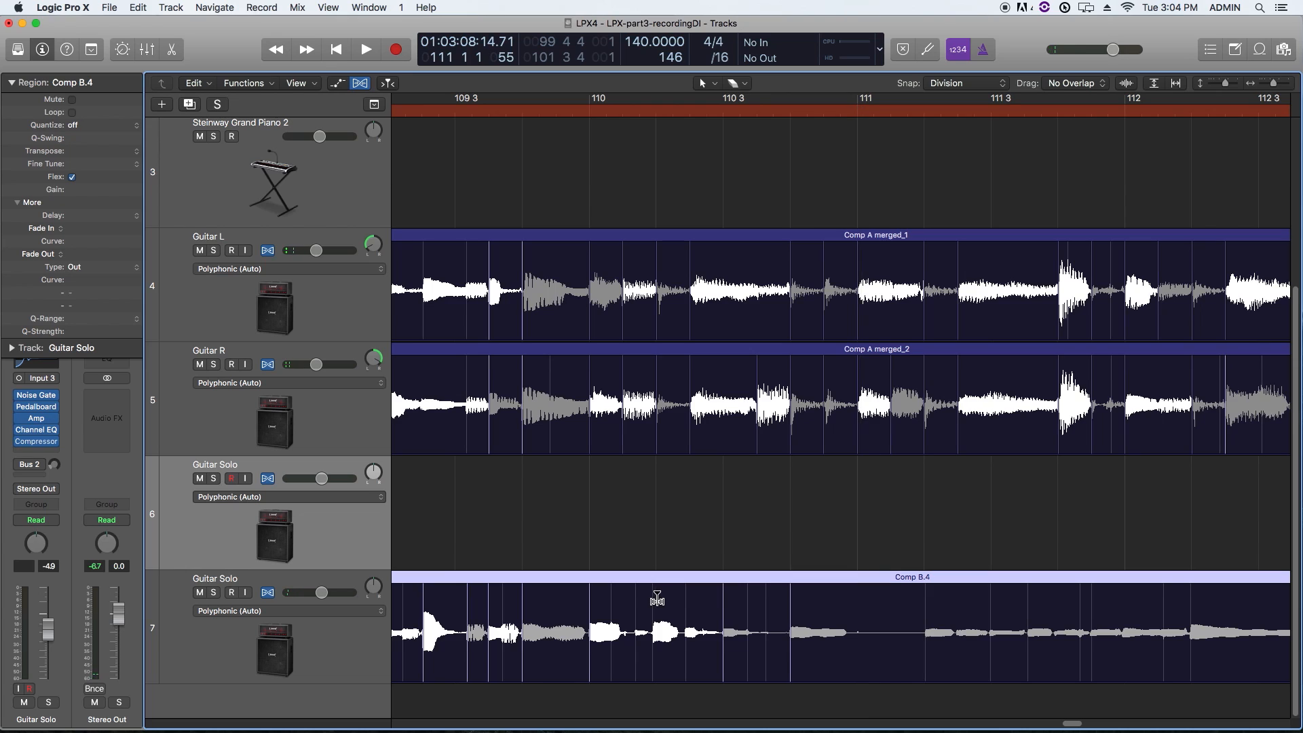
# Step: Play Comp B.4 on past bar 112 and align its notes to 112 2, 111 3 and 111 2 with flex markers
pyautogui.press('space')
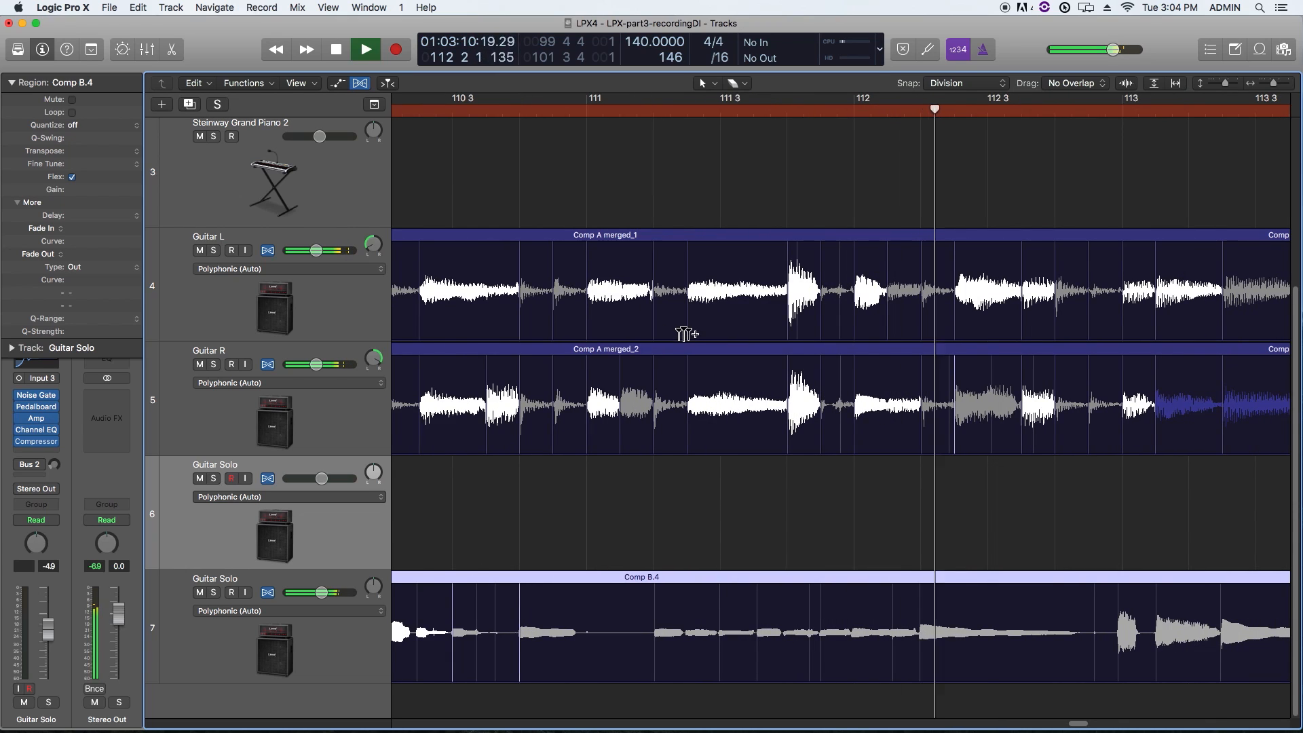
pyautogui.press('space')
pyautogui.click(921, 608)
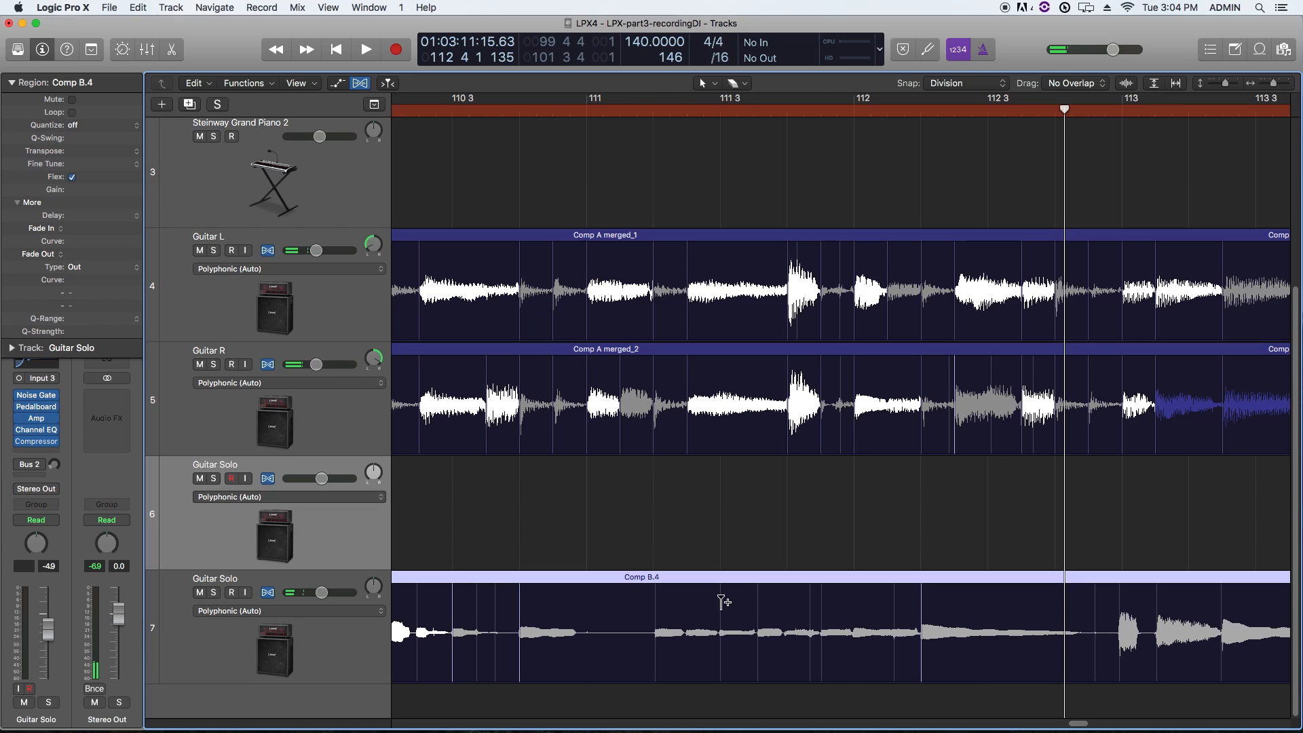
pyautogui.moveTo(653, 603); pyautogui.dragTo(645, 604)
# Step: Play from late bar 110 past bar 113 and align Comp B.4's notes to 113, 113 1 3 and 113 2 3 with flex markers
pyautogui.doubleClick(506, 113)
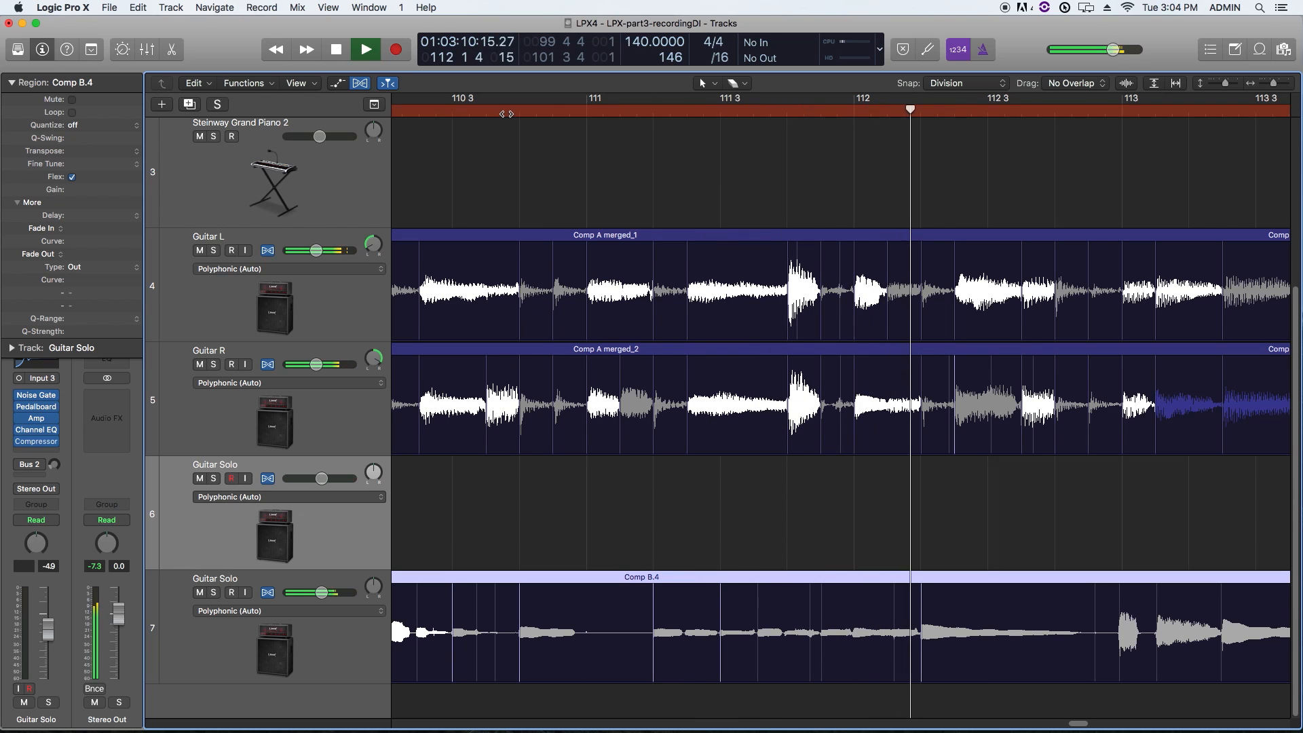
pyautogui.hscroll(3, 696, 262)
pyautogui.hscroll(2, 695, 262)
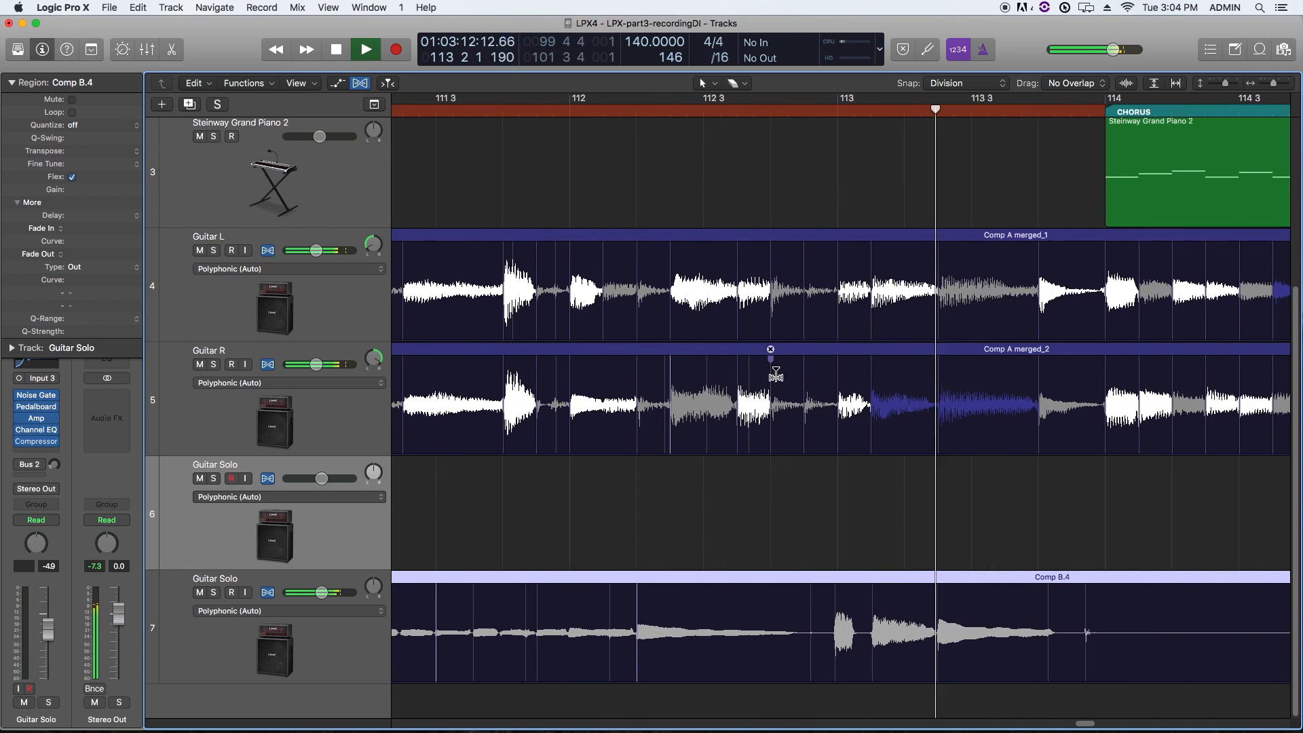
pyautogui.press('space')
pyautogui.moveTo(835, 599); pyautogui.dragTo(871, 603)
pyautogui.click(938, 598)
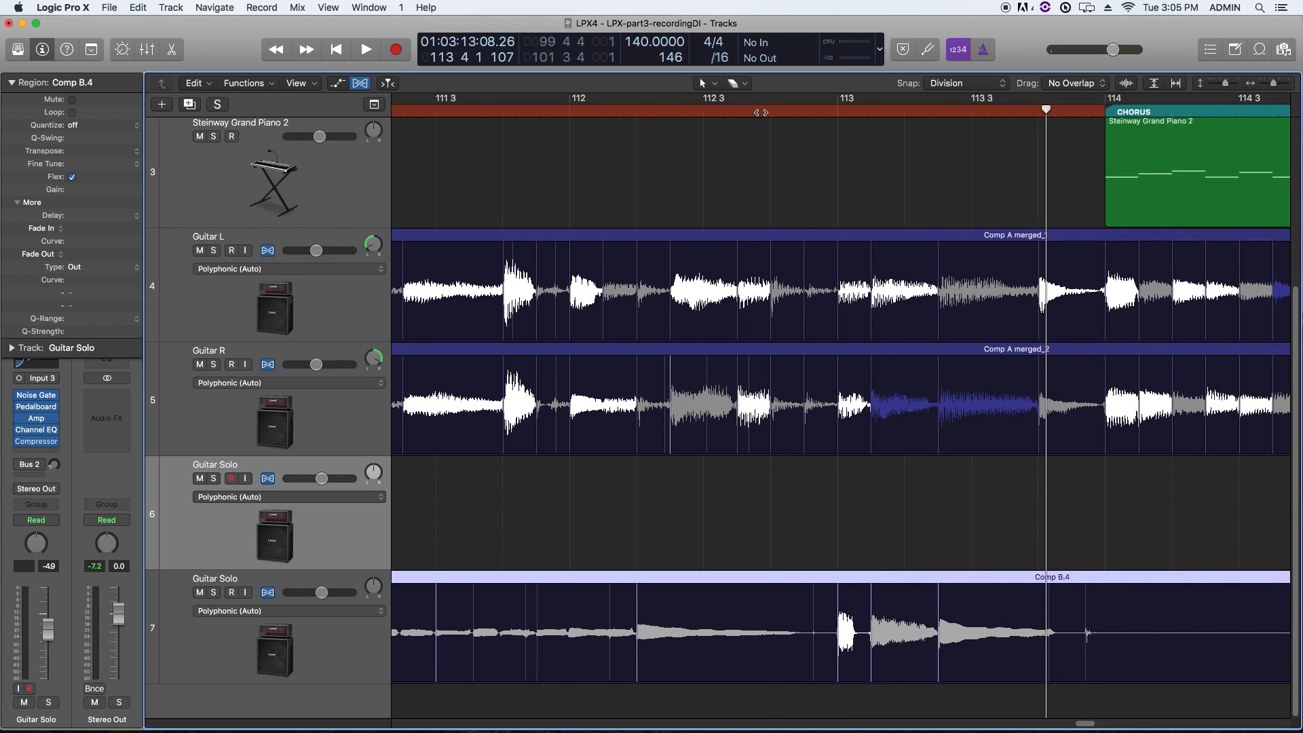
# Step: Stretch the end of Comp B.4's last note to just before bar 114 with a flex marker and play the transition into the chorus
pyautogui.press('space')
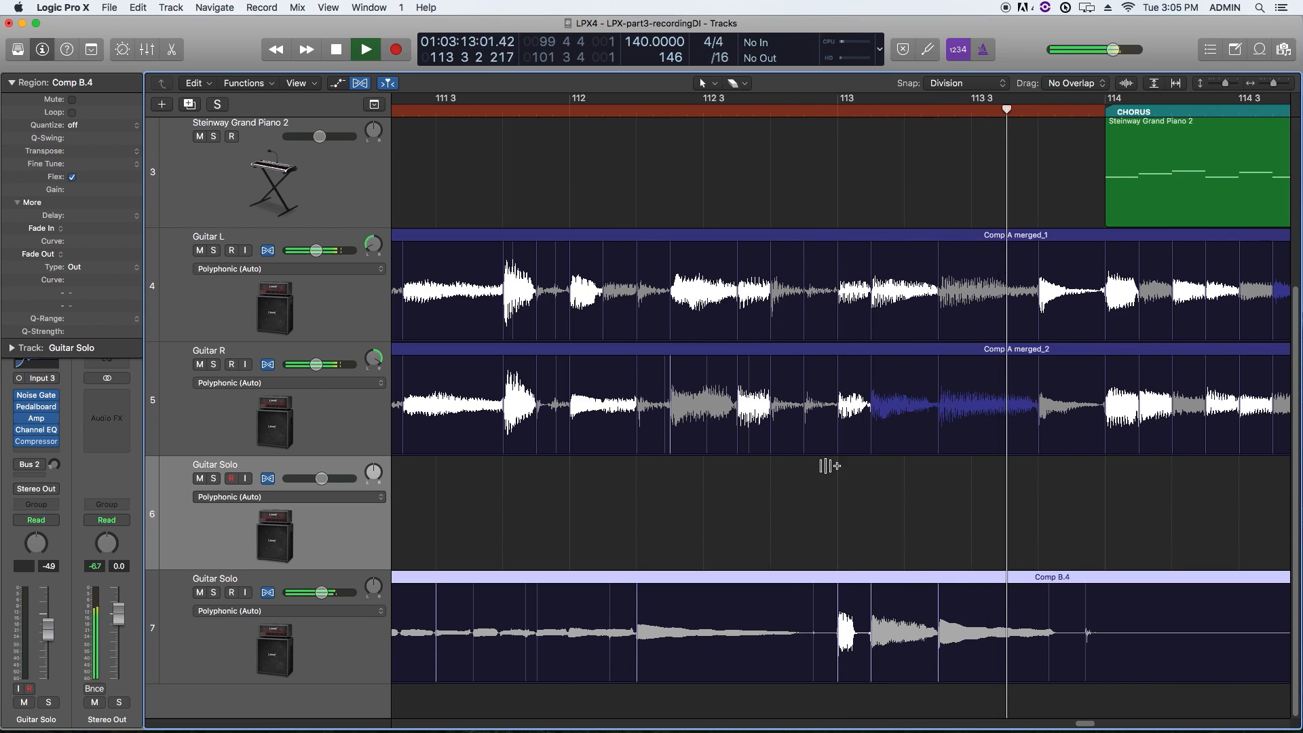
pyautogui.press('space')
pyautogui.click(840, 546)
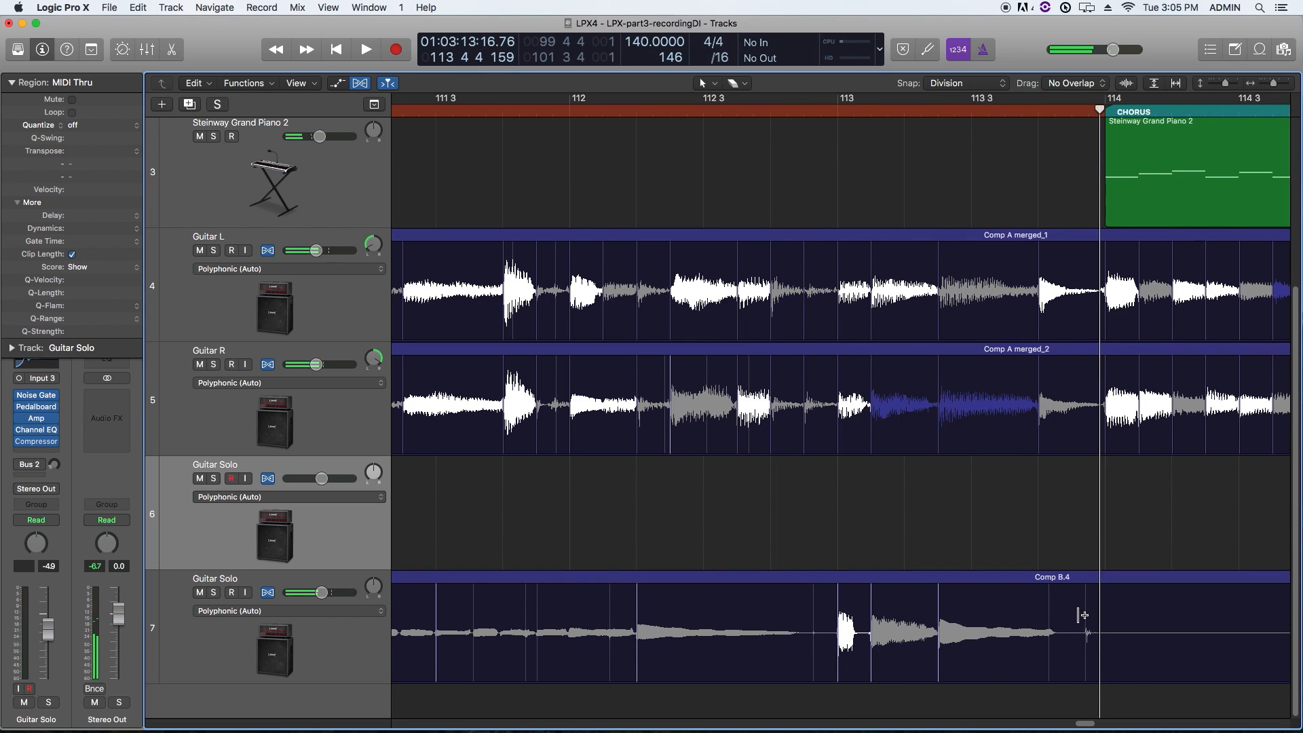
pyautogui.click(1051, 602)
pyautogui.moveTo(1060, 602); pyautogui.dragTo(1085, 600)
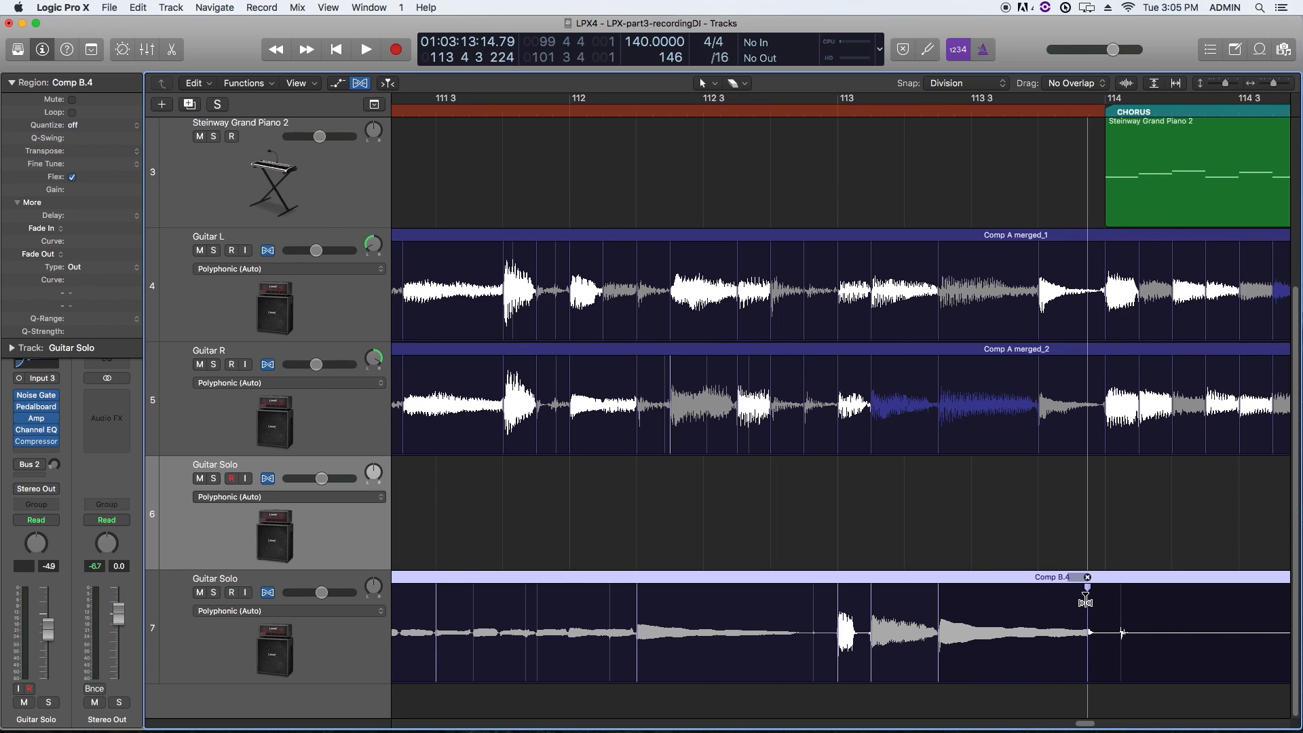
pyautogui.doubleClick(785, 109)
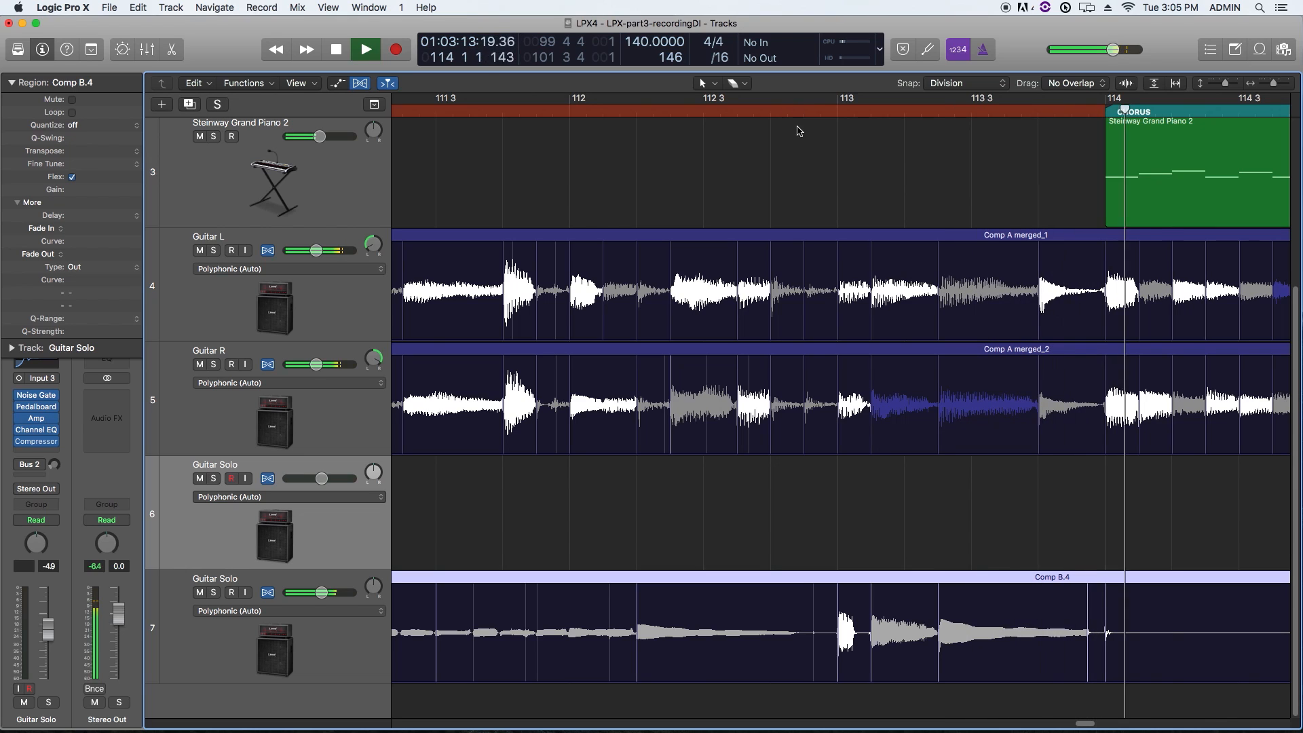
pyautogui.press('space')
# Step: Play the entire guitar solo from bar 97 into the chorus at bar 115 to check the corrected timing
pyautogui.press('super+Left')
pyautogui.press('super+Left')
pyautogui.press('super+Left')
pyautogui.press('super+Left')
pyautogui.press('super+Left')
pyautogui.press('super+Left')
pyautogui.press('super+Left')
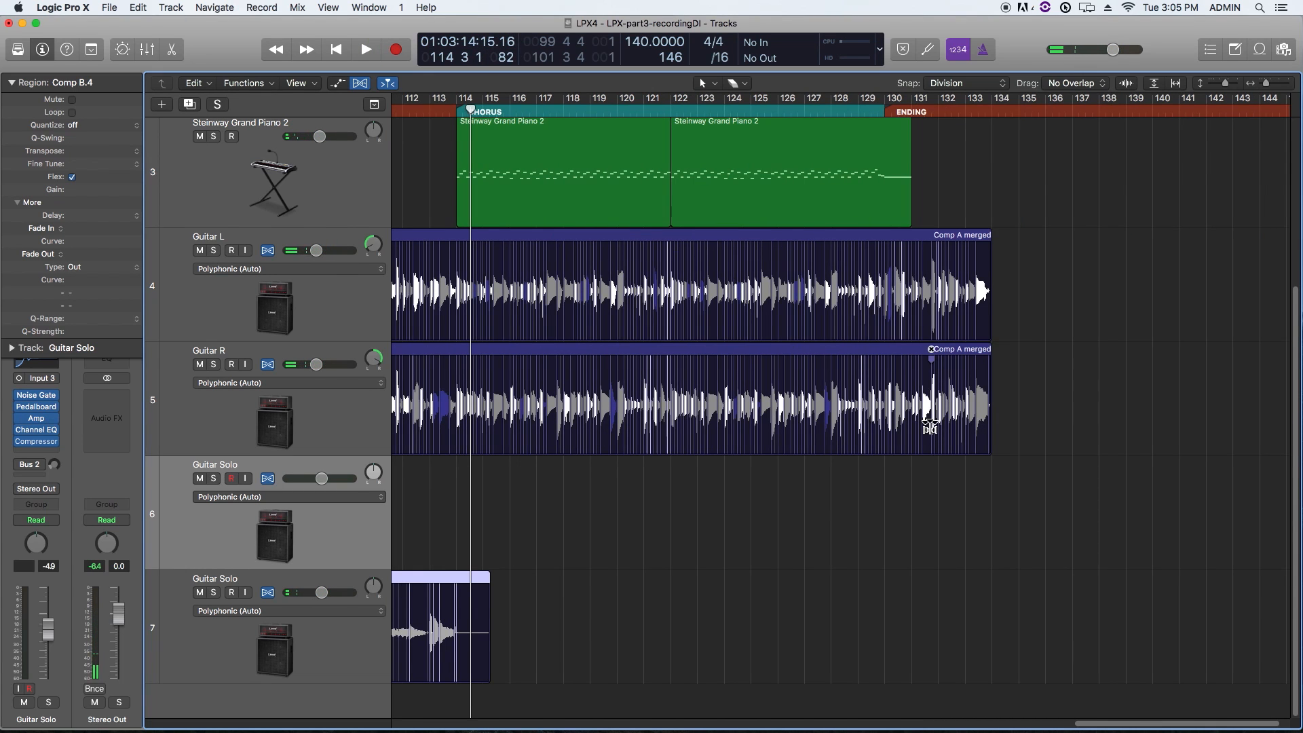
pyautogui.hotkey('shift', ',')
pyautogui.press(',')
pyautogui.press('.')
pyautogui.press(',')
pyautogui.press(',')
pyautogui.press(',')
pyautogui.press(',')
pyautogui.press(',')
pyautogui.press(',')
pyautogui.press(',')
pyautogui.press(',')
pyautogui.press(',')
pyautogui.press(',')
pyautogui.press(',')
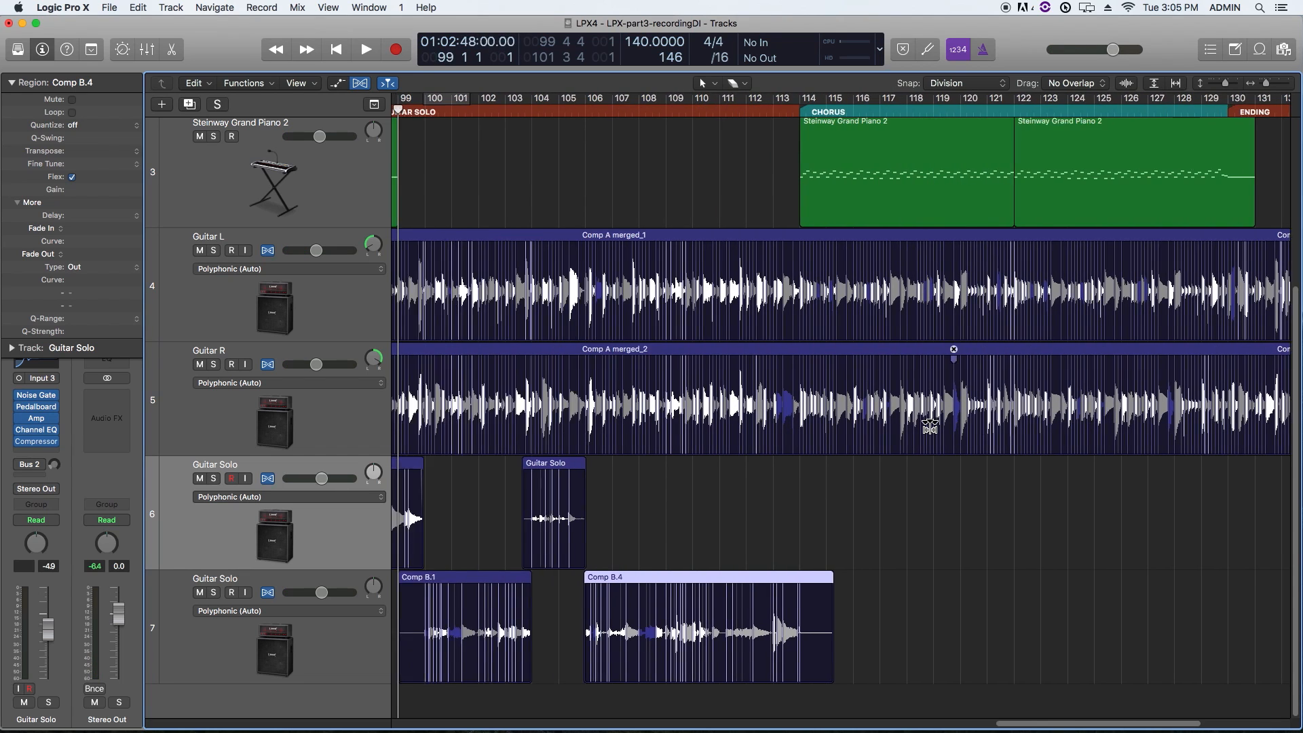
pyautogui.press('.')
pyautogui.press('.')
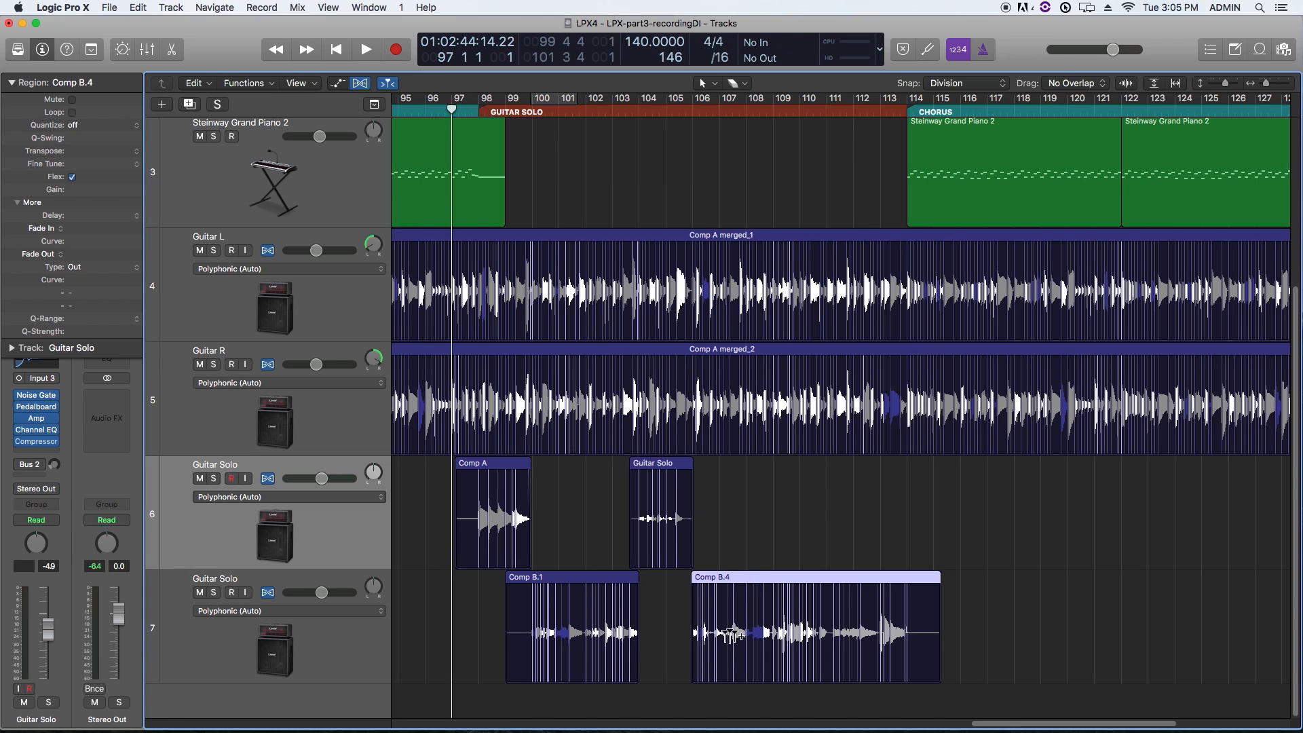
pyautogui.press('space')
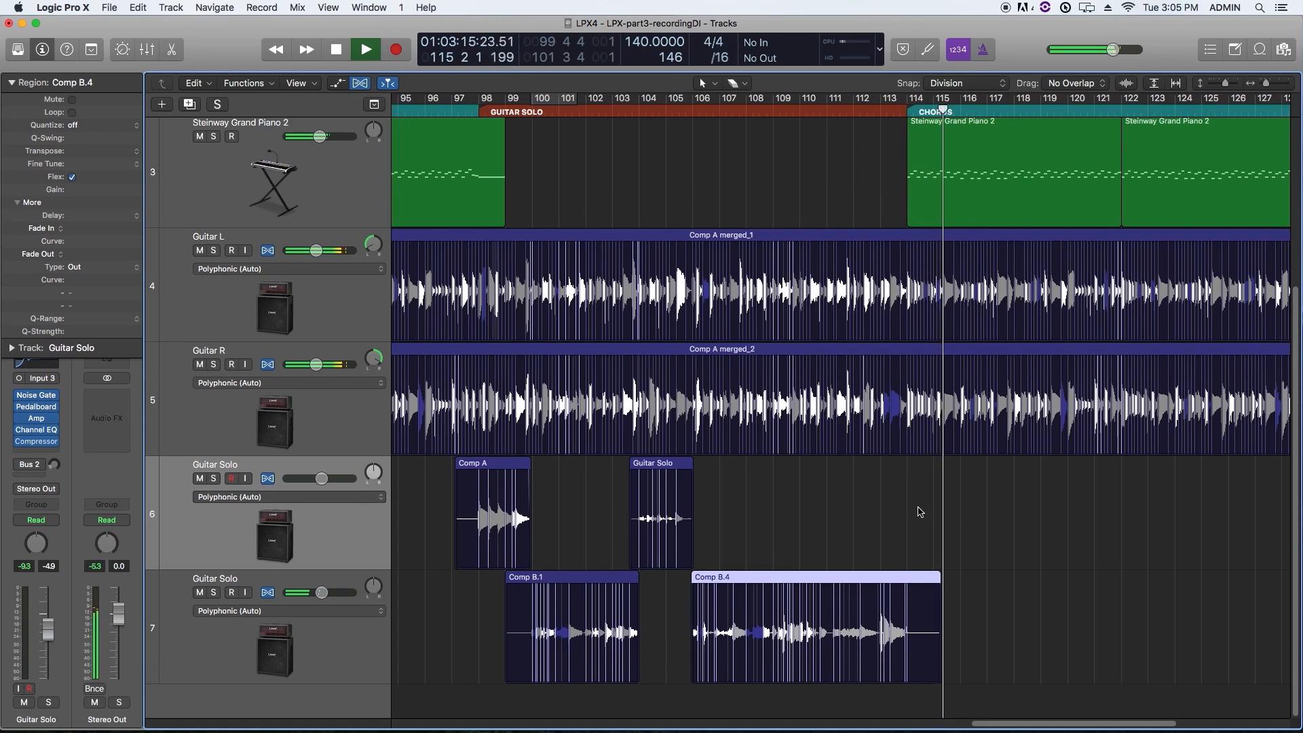
pyautogui.press('space')
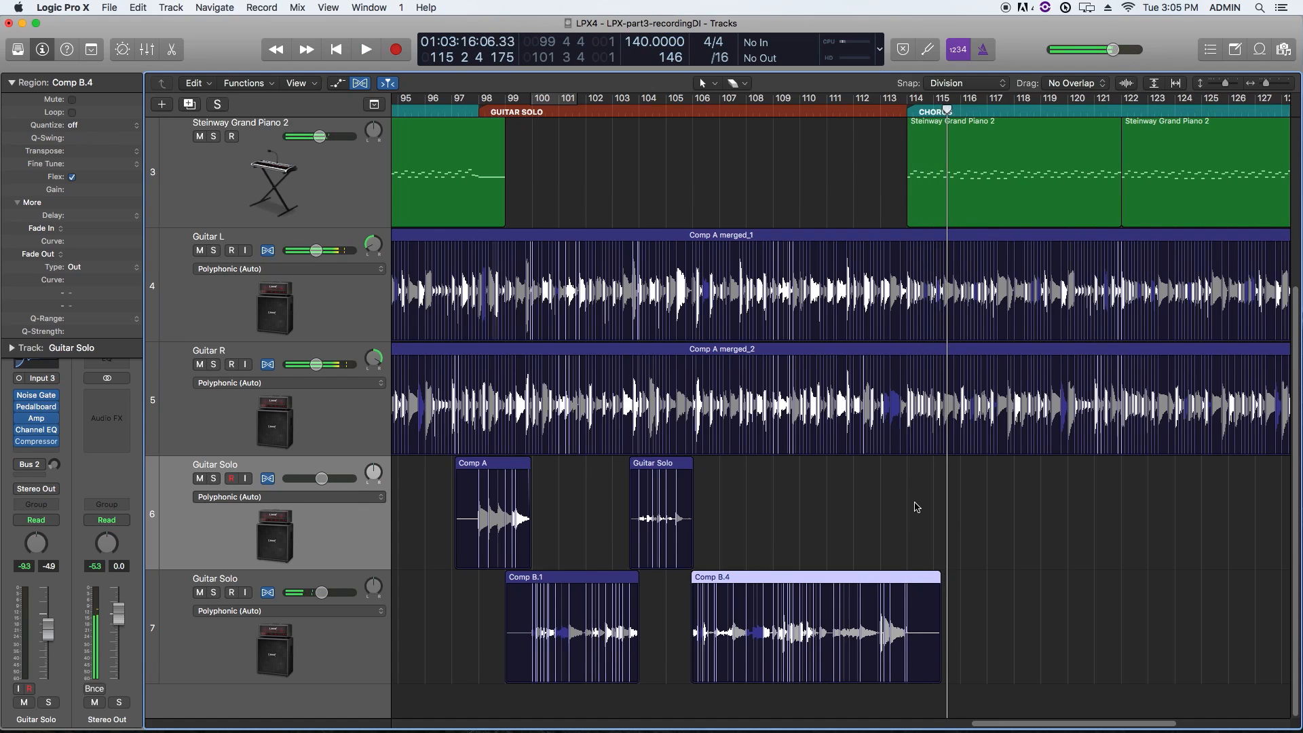
# Step: Hide Flex editing and join the Comp A and Guitar Solo regions on the upper Guitar Solo track
pyautogui.click(360, 84)
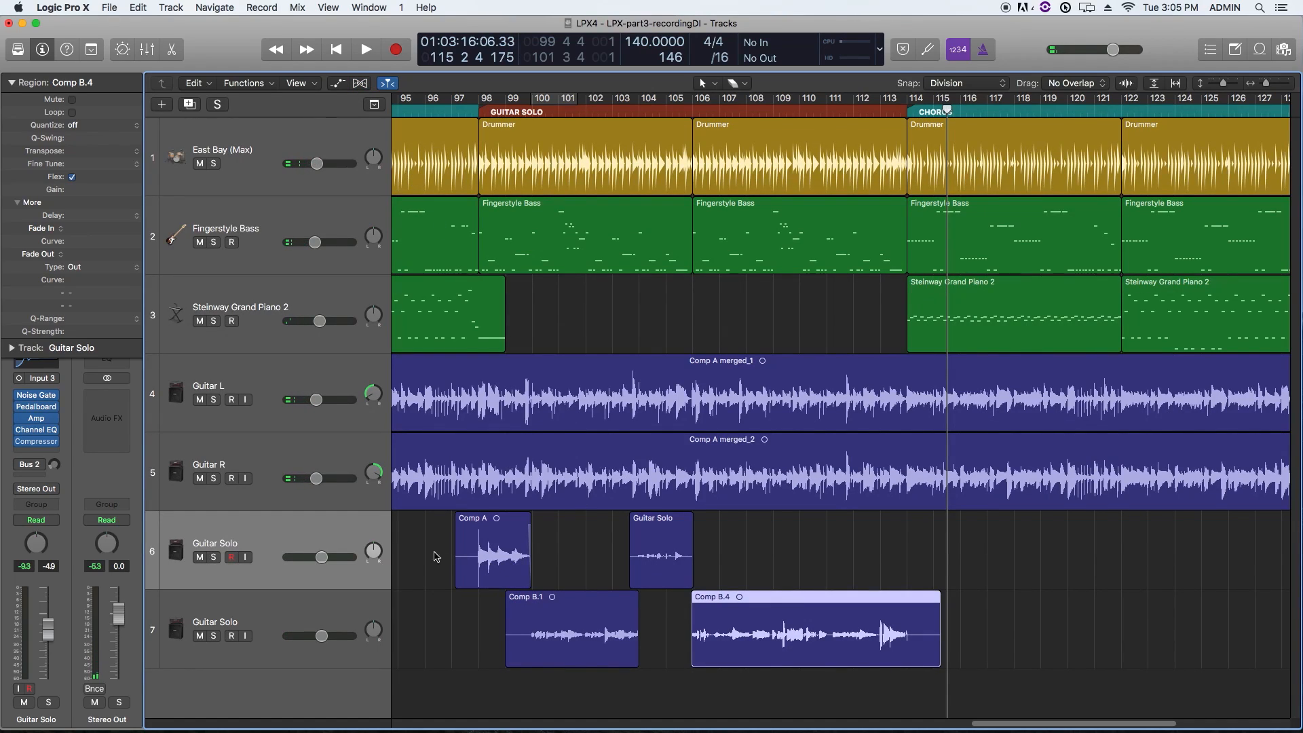
pyautogui.moveTo(435, 556); pyautogui.dragTo(645, 554)
pyautogui.click(744, 547)
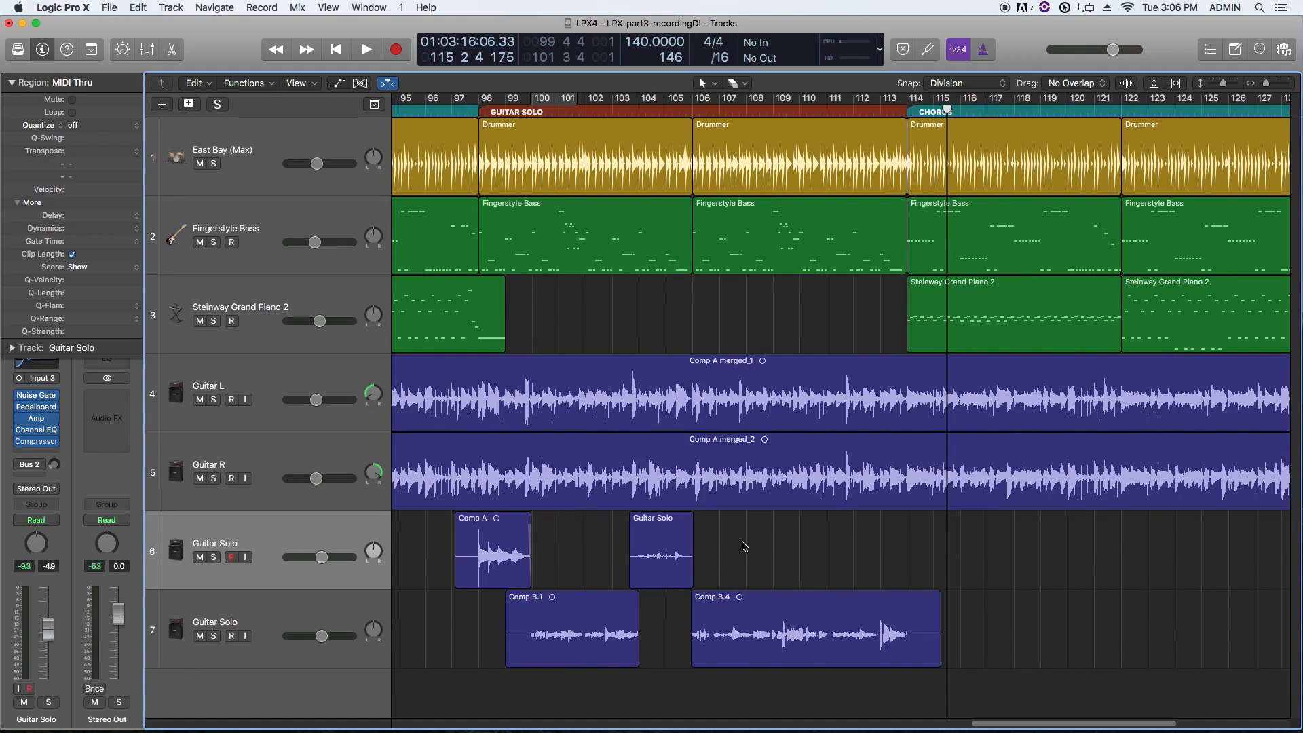
pyautogui.click(650, 545)
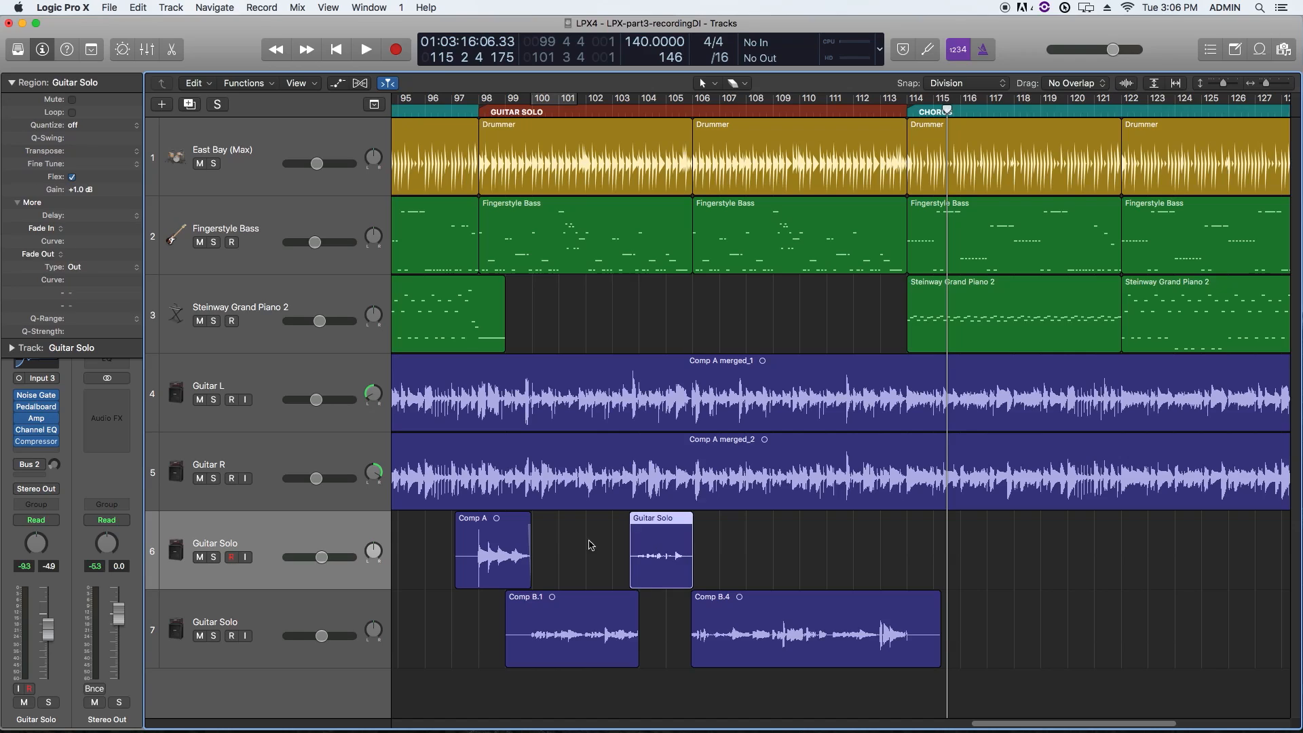
pyautogui.click(511, 555)
pyautogui.moveTo(759, 559); pyautogui.dragTo(513, 553)
pyautogui.moveTo(775, 537); pyautogui.dragTo(510, 538)
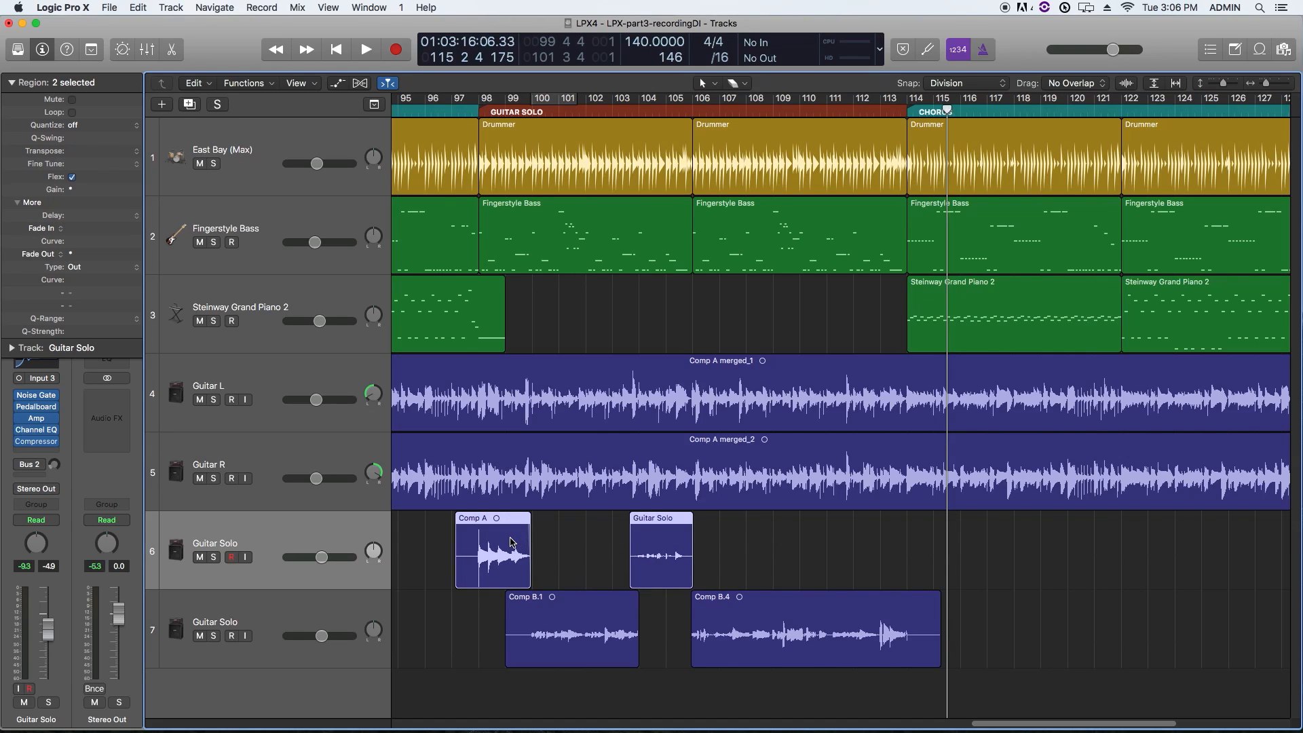
pyautogui.press('super+j')
pyautogui.press('Return')
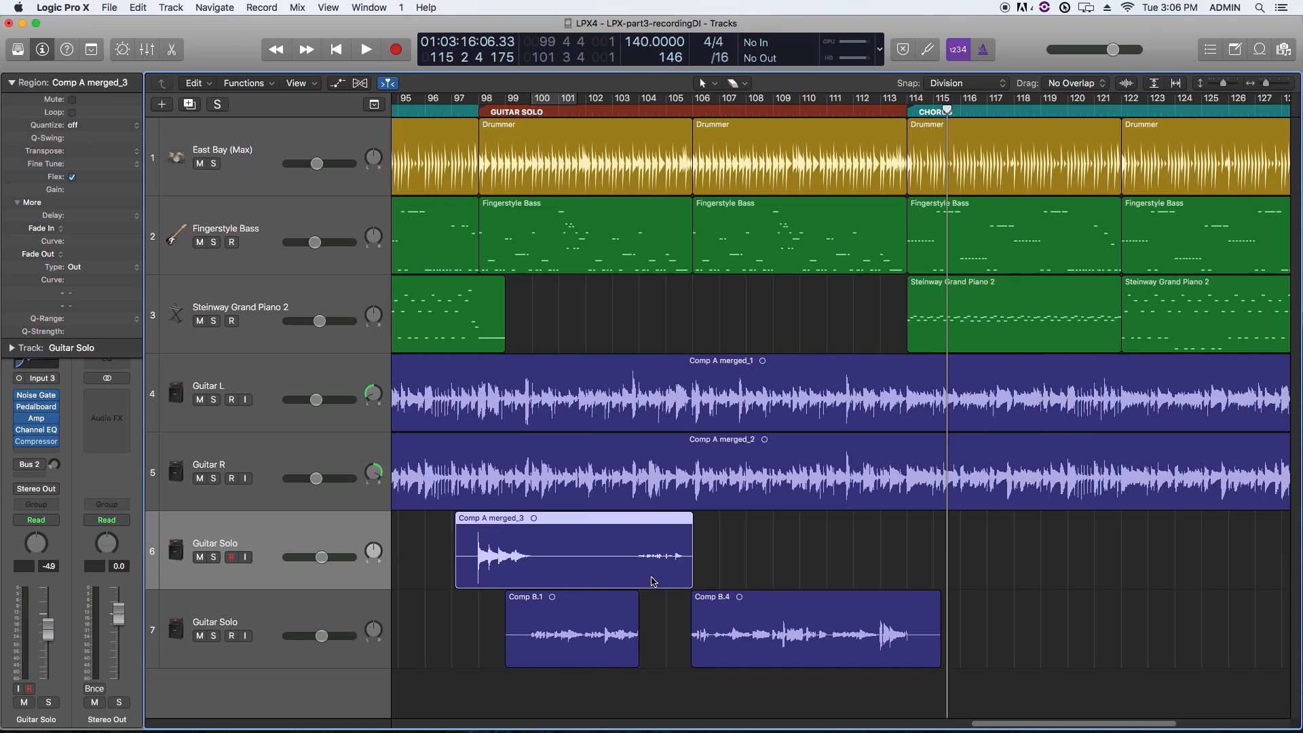
# Step: Join the Comp B.1 and Comp B.4 regions on the lower Guitar Solo track
pyautogui.click(538, 606)
pyautogui.keyDown('shift'); pyautogui.click(821, 649); pyautogui.keyUp('shift')
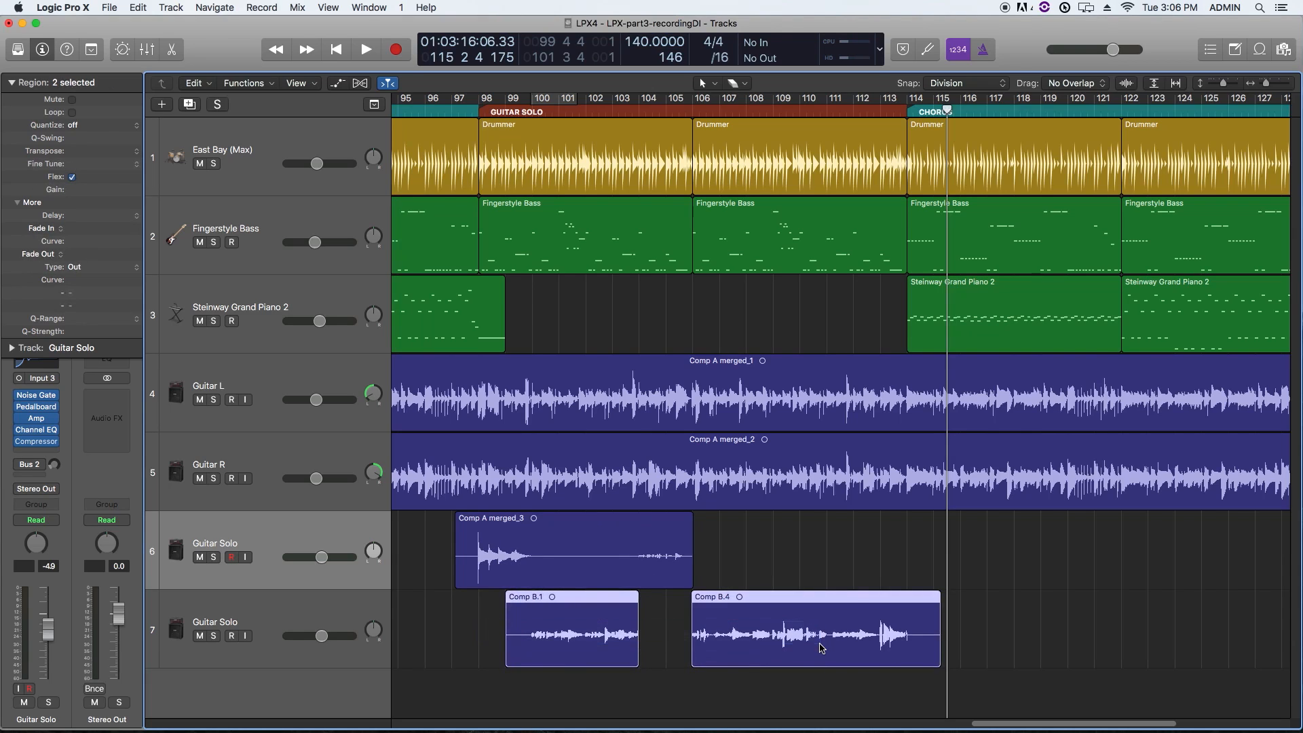
pyautogui.press('super+j')
pyautogui.press('Return')
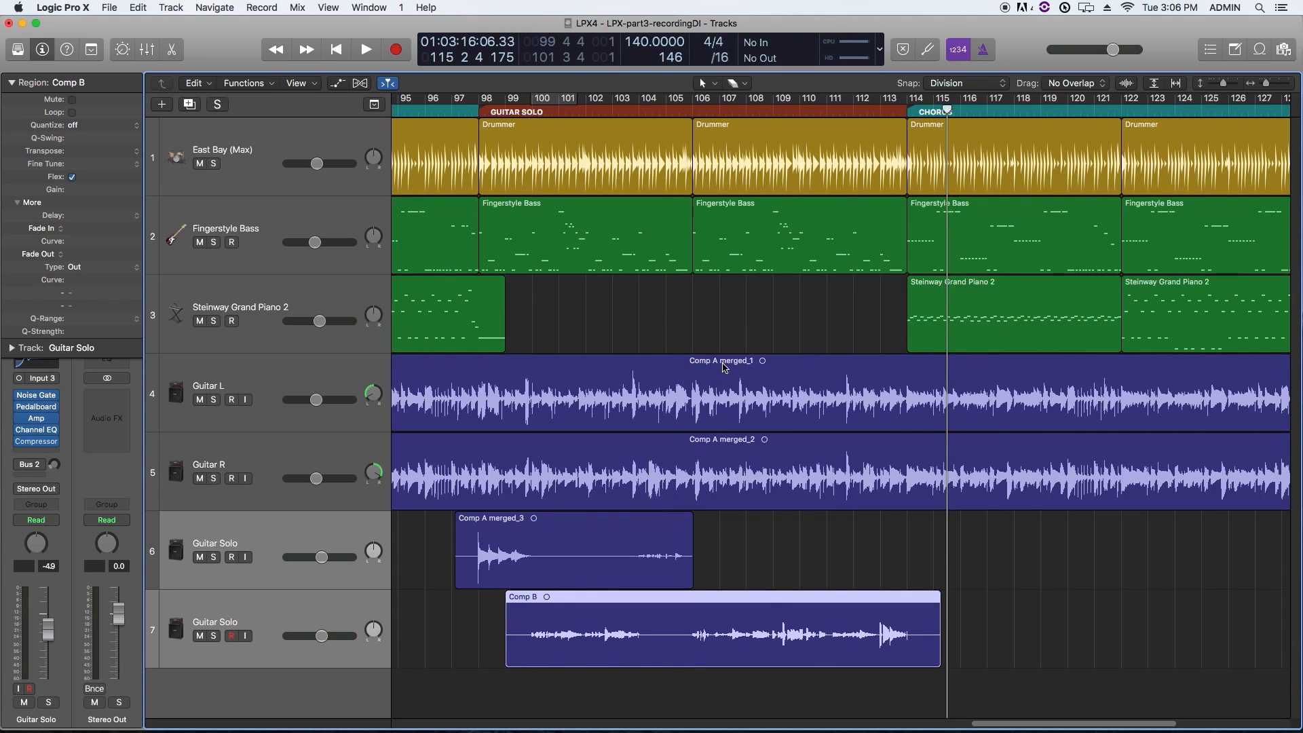
# Step: Set snapping to Bar and use the Marquee tool to delete bars 100 to 104 from Comp A merged_3
pyautogui.click(961, 83)
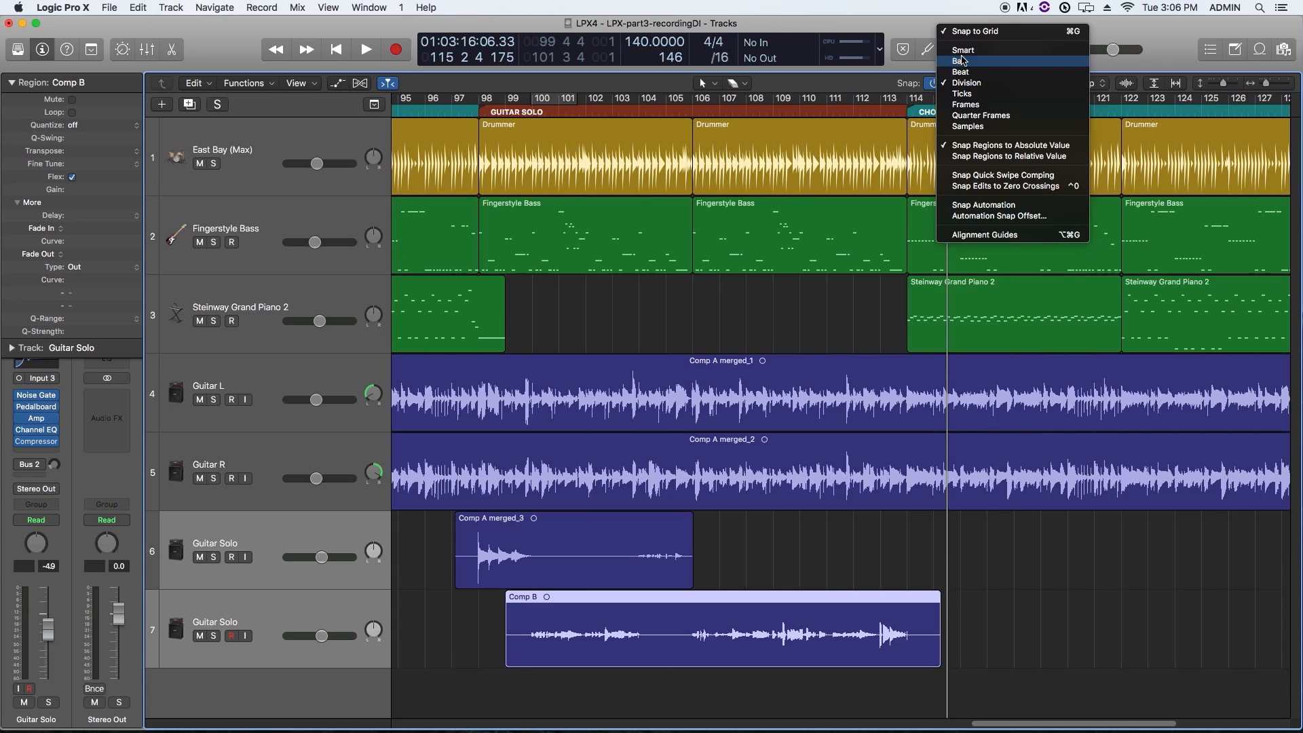
pyautogui.click(964, 63)
pyautogui.click(737, 83)
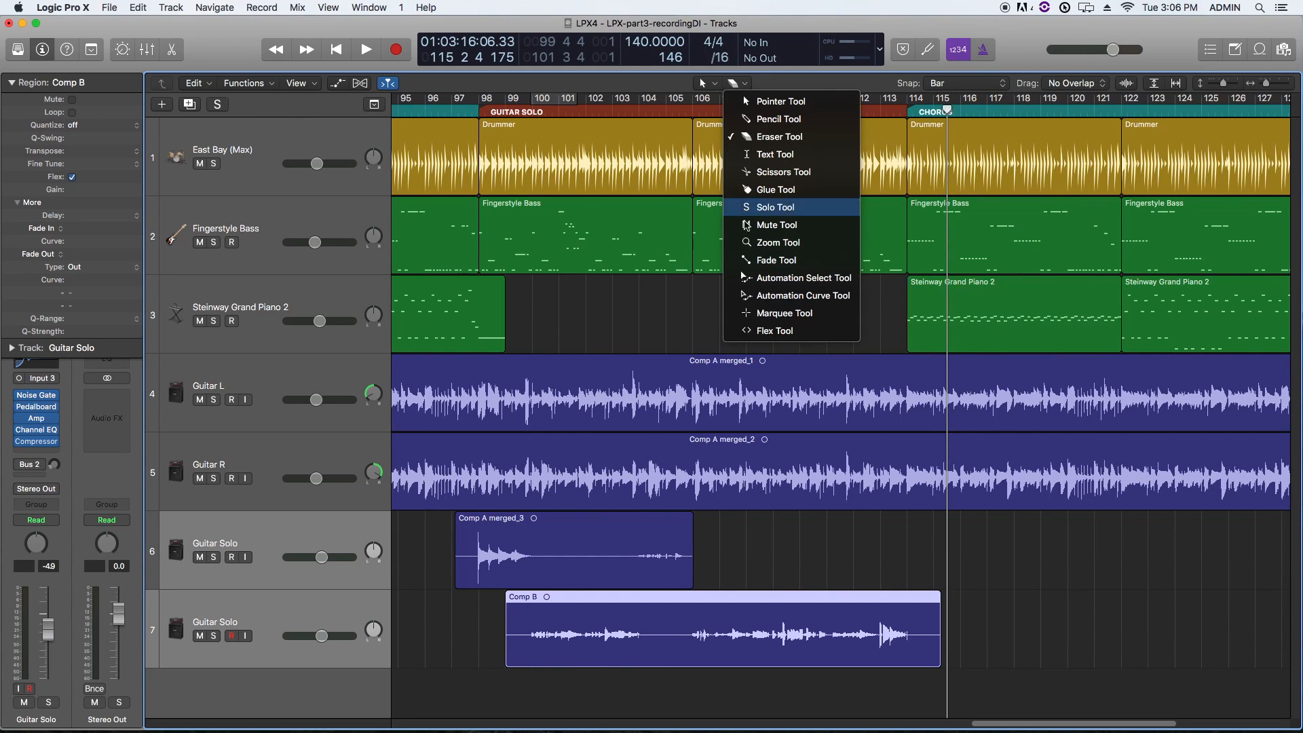
pyautogui.click(779, 314)
pyautogui.moveTo(540, 547); pyautogui.dragTo(614, 567)
pyautogui.click(609, 566)
pyautogui.press('Delete')
# Step: Delete Comp B's parts before bar 100 and between bars 104 and 106, and move the remaining pieces to the upper Guitar Solo track
pyautogui.moveTo(638, 617); pyautogui.dragTo(696, 638)
pyautogui.press('Delete')
pyautogui.moveTo(475, 621); pyautogui.dragTo(766, 633)
pyautogui.press('Delete')
pyautogui.moveTo(767, 631); pyautogui.dragTo(767, 581)
pyautogui.click(732, 642)
# Step: Turn snapping off and delete the empty second Guitar Solo track
pyautogui.click(935, 83)
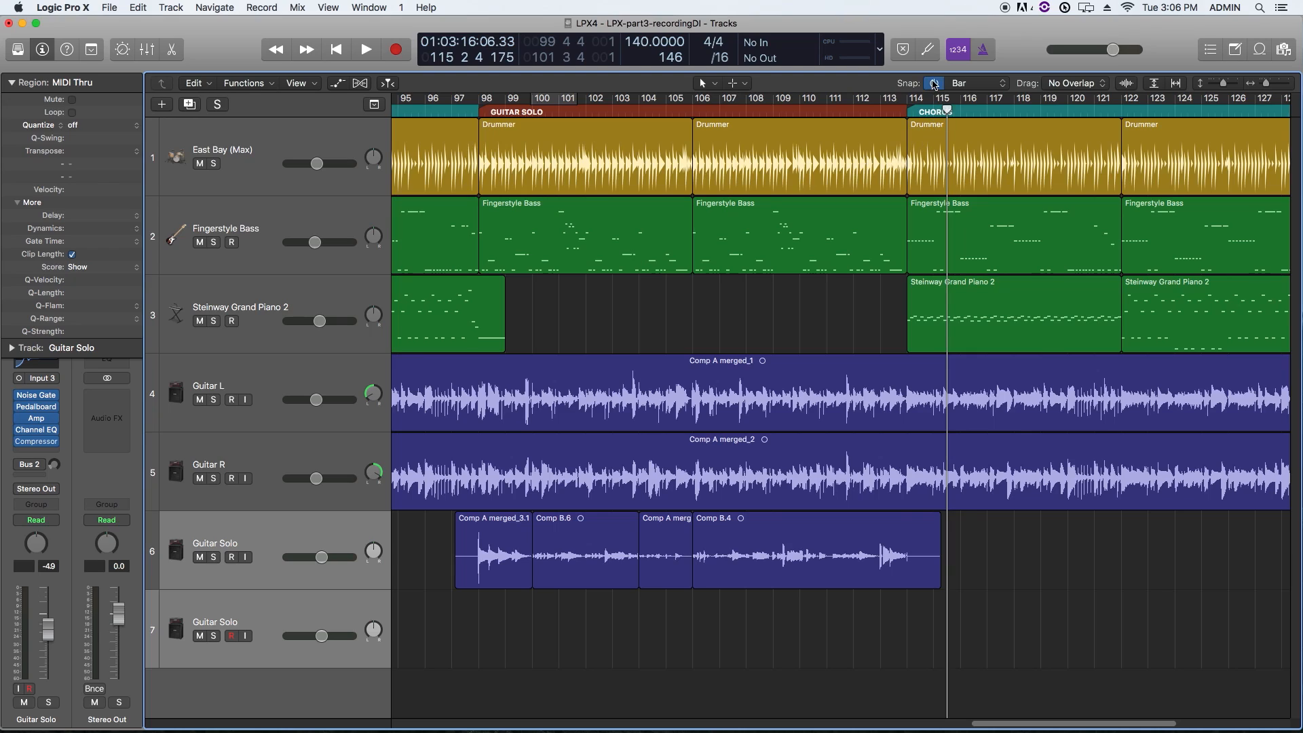
pyautogui.click(316, 609)
pyautogui.press('super+BackSpace')
pyautogui.moveTo(283, 588); pyautogui.dragTo(283, 662)
# Step: Trim the start of Comp A merged_3.1 to just before bar 98 and give it a fade-in of 86
pyautogui.click(487, 113)
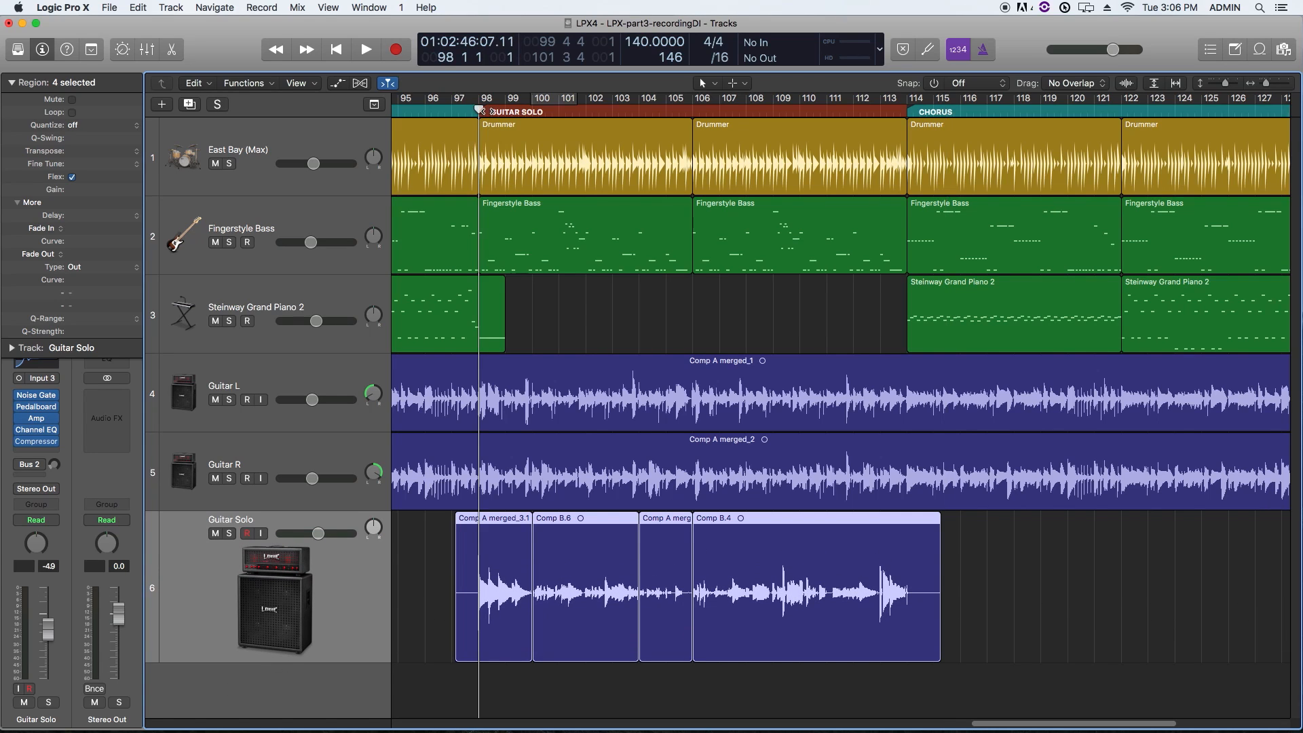
pyautogui.press('super+Right')
pyautogui.press('super+Right')
pyautogui.press('super+Right')
pyautogui.press('super+Right')
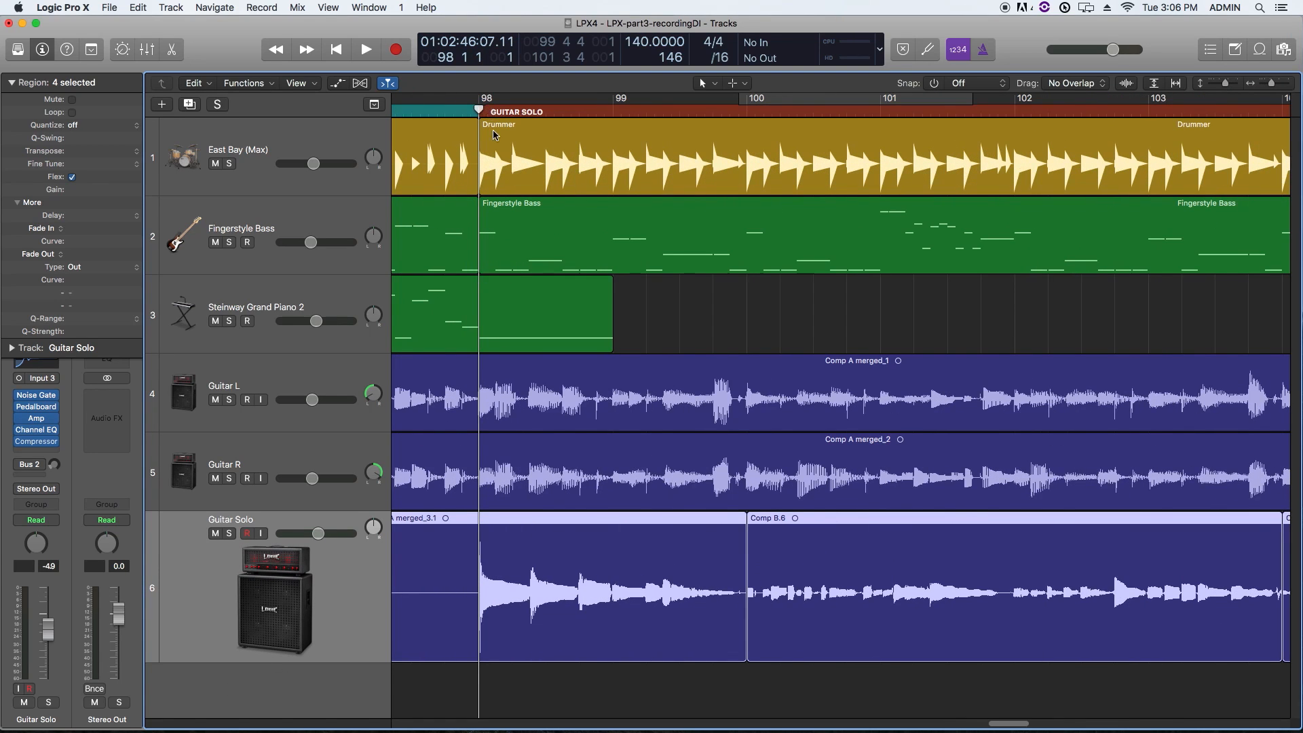
pyautogui.click(560, 684)
pyautogui.hscroll(-3, 562, 689)
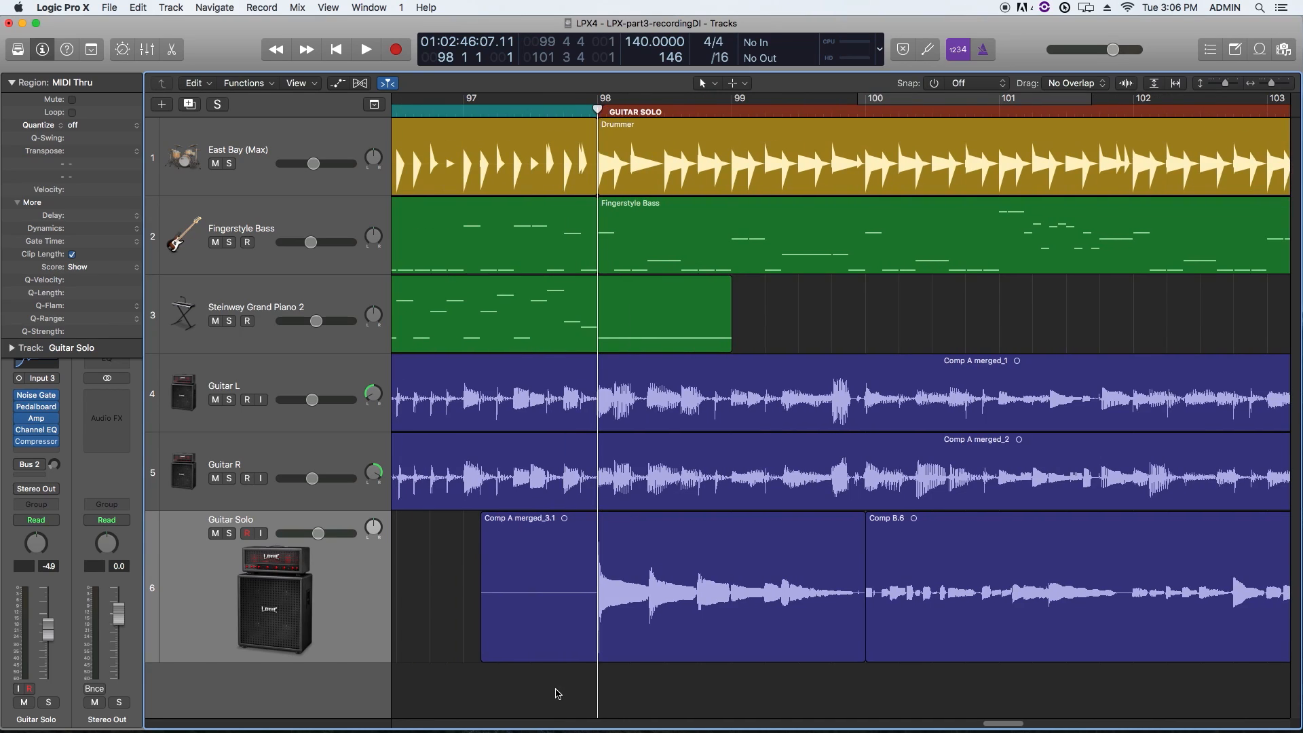
pyautogui.moveTo(483, 656); pyautogui.dragTo(592, 653)
pyautogui.moveTo(597, 604); pyautogui.dragTo(574, 602)
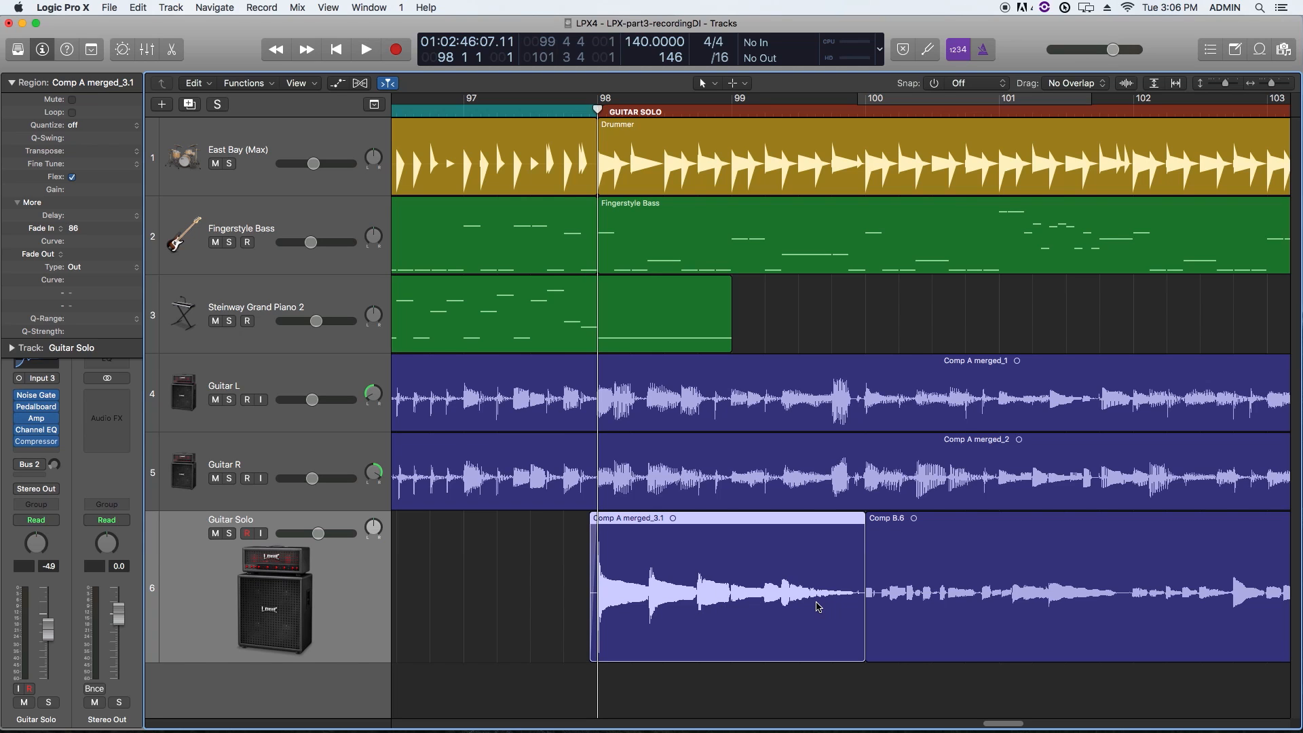
# Step: Move the boundary between Comp A merged_3.1 and Comp B.6 slightly ahead of bar 100
pyautogui.press('super+Right')
pyautogui.press('super+Right')
pyautogui.hscroll(11, 823, 536)
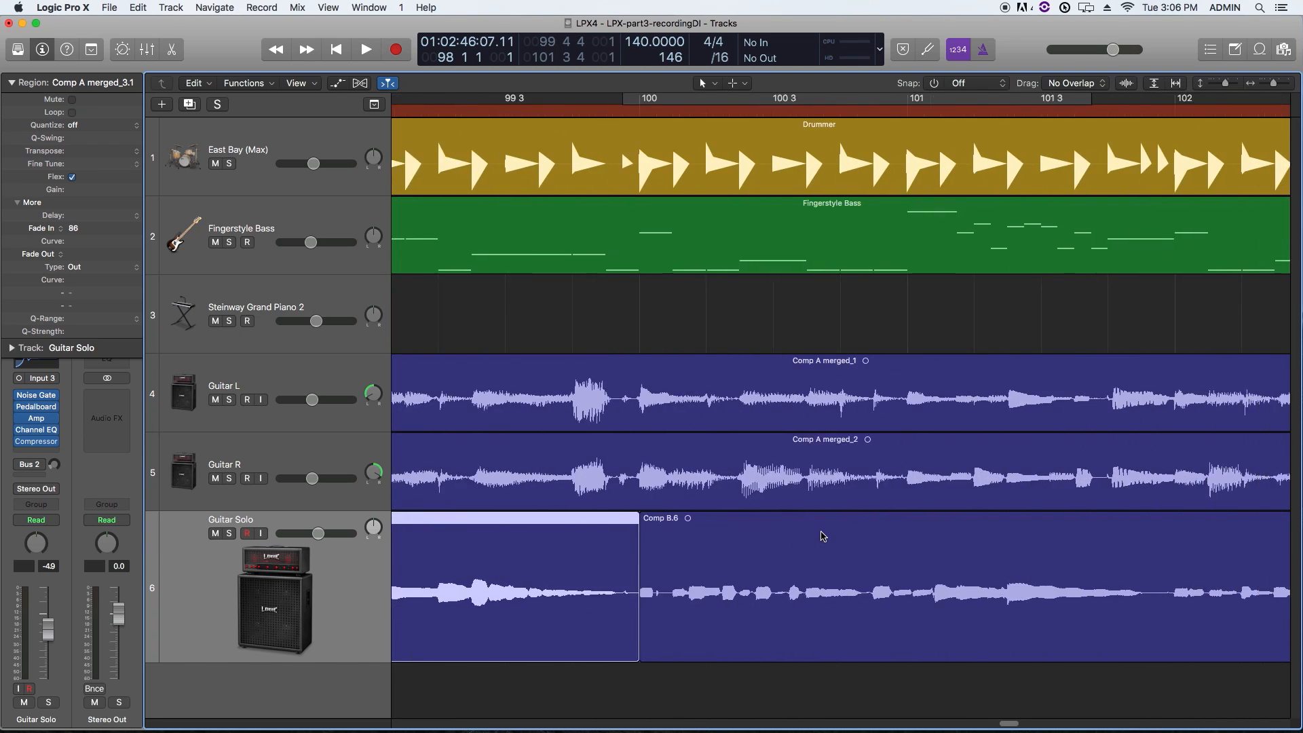
pyautogui.hscroll(-3, 597, 638)
pyautogui.click(556, 689)
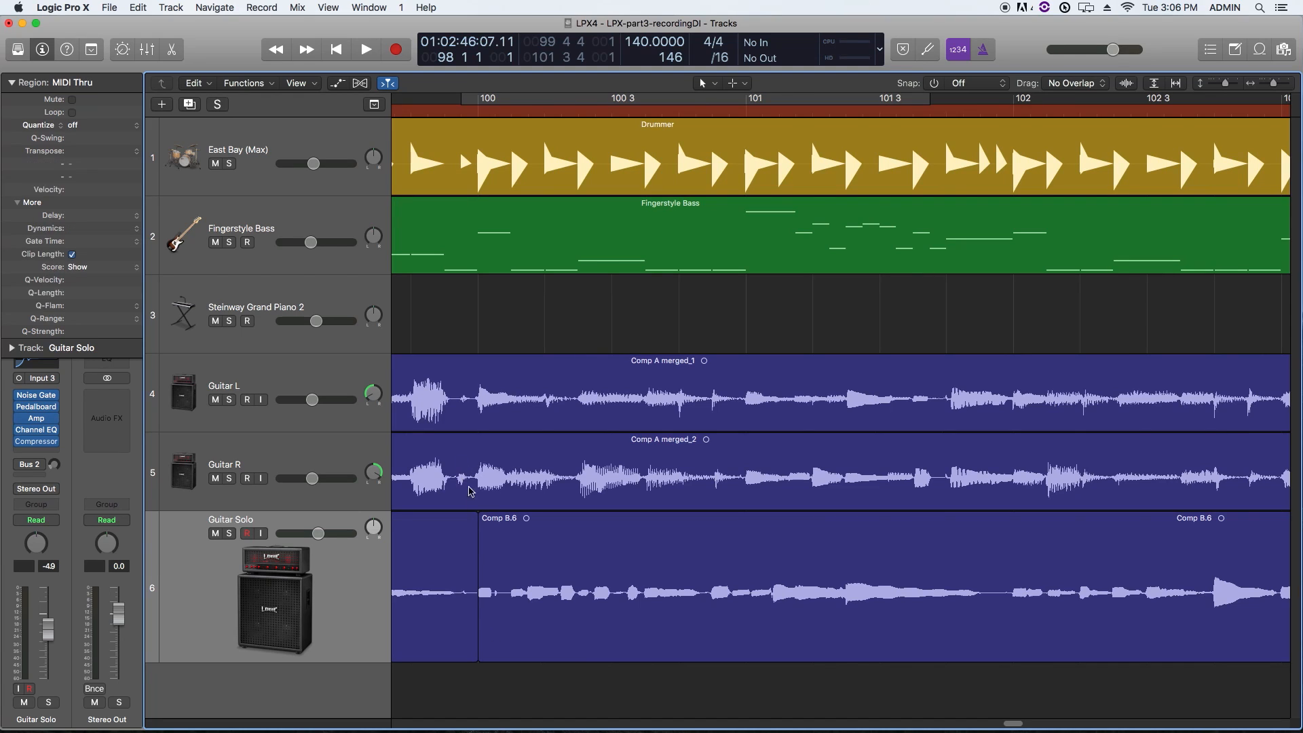
pyautogui.moveTo(478, 652)
pyautogui.mouseDown()
pyautogui.moveTo(421, 655)
pyautogui.moveTo(472, 655)
pyautogui.mouseUp()
# Step: Move the boundary between Comp B.6 and Comp A merged_3.4 slightly ahead of bar 104
pyautogui.hscroll(10, 549, 603)
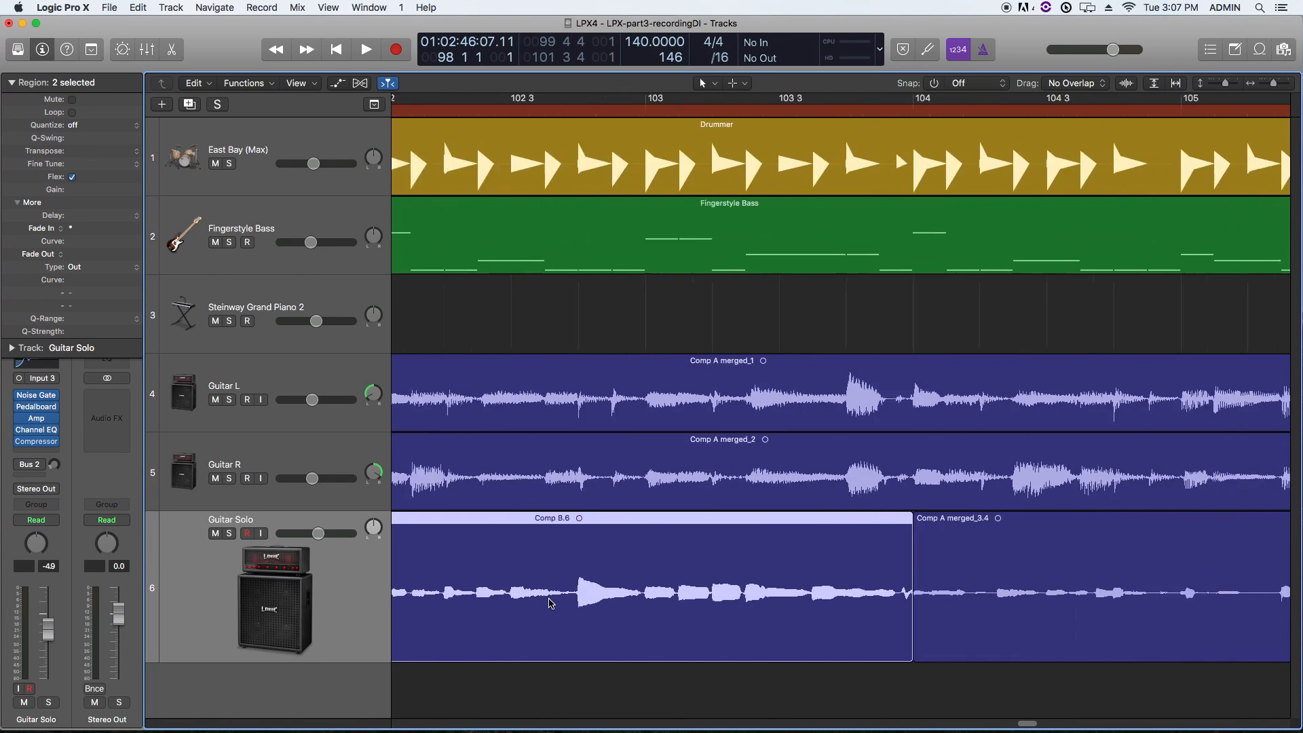
pyautogui.hscroll(5, 562, 597)
pyautogui.moveTo(659, 530); pyautogui.dragTo(646, 648)
pyautogui.hscroll(13, 674, 567)
pyautogui.hscroll(-3, 611, 539)
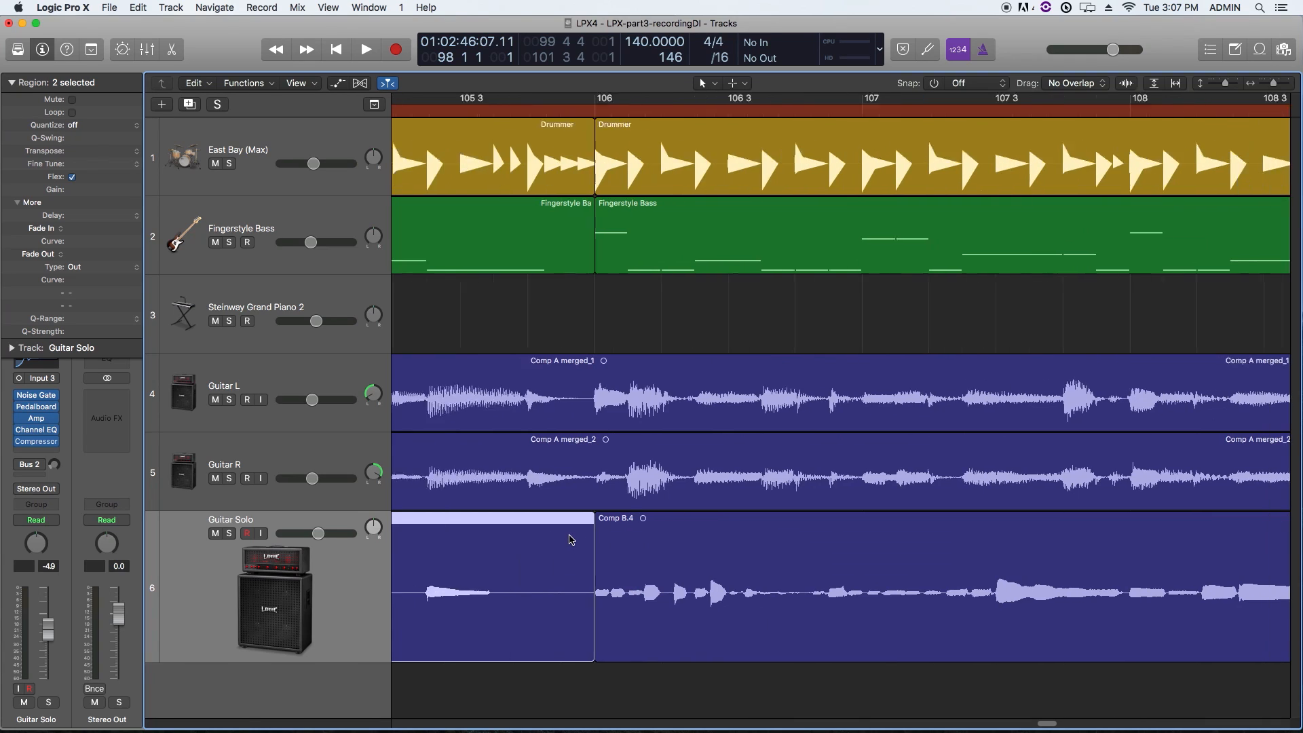
# Step: Trim the end of Comp B.4 to just past bar 114 and give it a short fade-out
pyautogui.moveTo(646, 528); pyautogui.dragTo(646, 653)
pyautogui.hscroll(20, 646, 653)
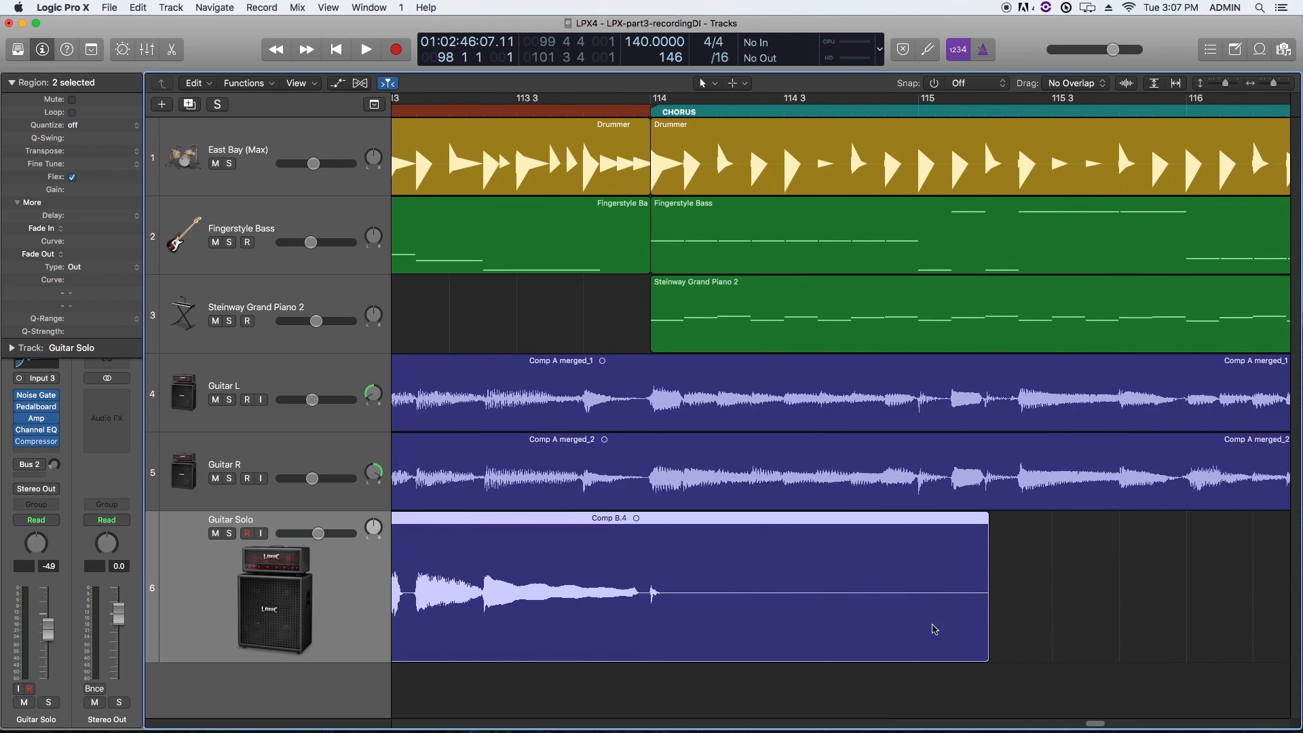
pyautogui.click(1027, 645)
pyautogui.moveTo(988, 656); pyautogui.dragTo(694, 657)
pyautogui.click(786, 611)
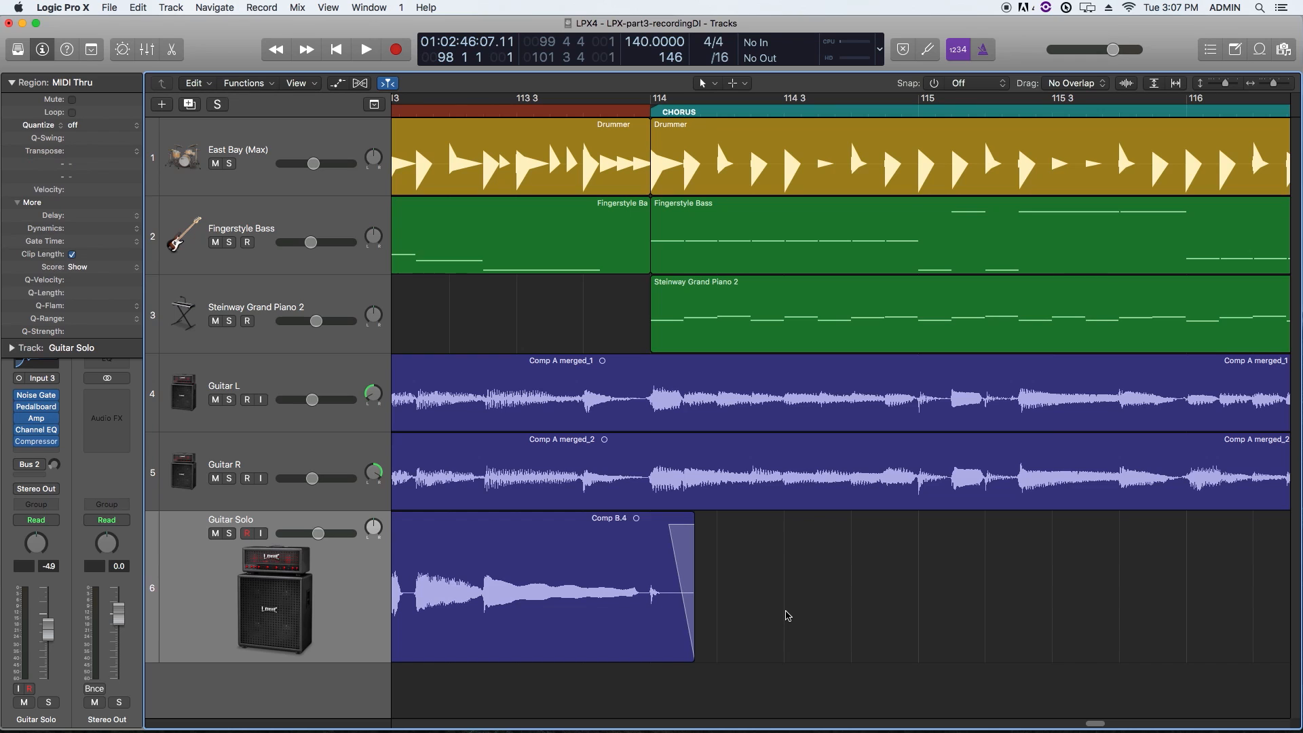
# Step: Give all four Guitar Solo regions crossfades of type X with a fade-out value of 5
pyautogui.press('super+Left')
pyautogui.press('super+Left')
pyautogui.press('super+Left')
pyautogui.press('super+Left')
pyautogui.hscroll(-10, 769, 616)
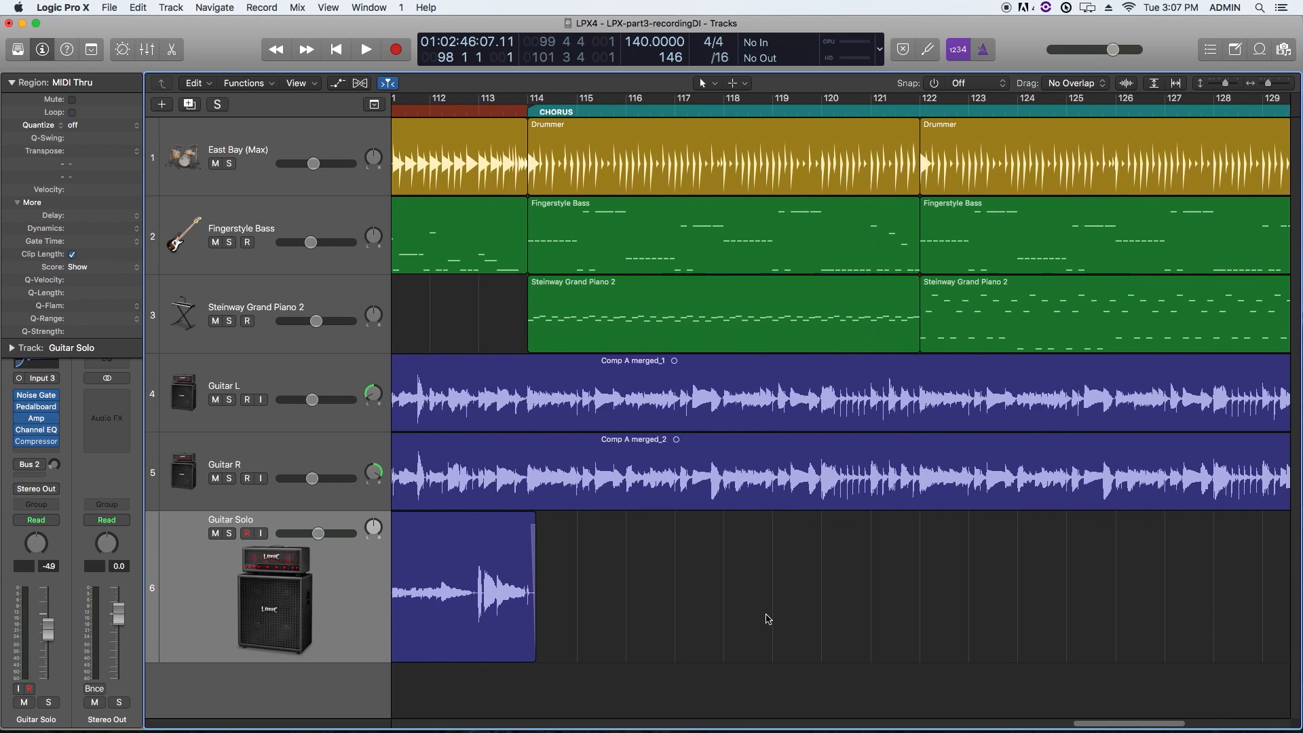
pyautogui.press('super+Left')
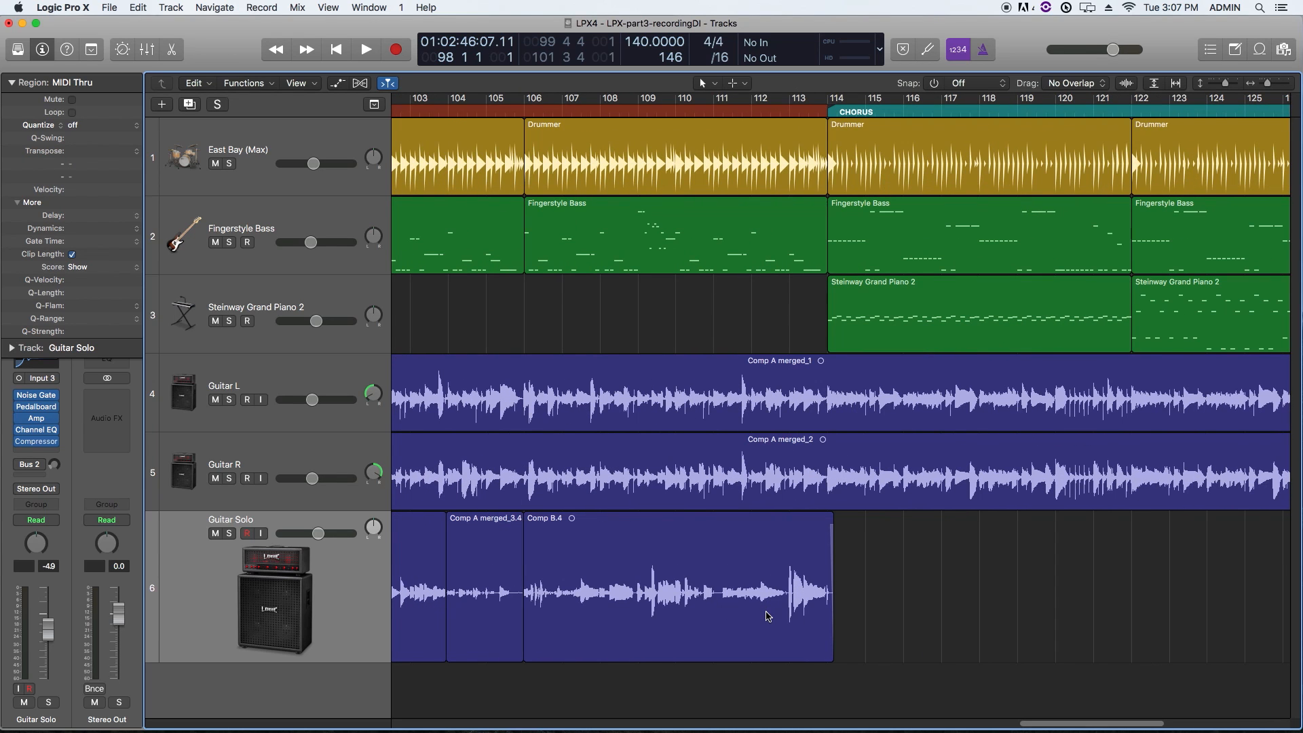
pyautogui.hscroll(-8, 766, 613)
pyautogui.moveTo(949, 692); pyautogui.dragTo(606, 644)
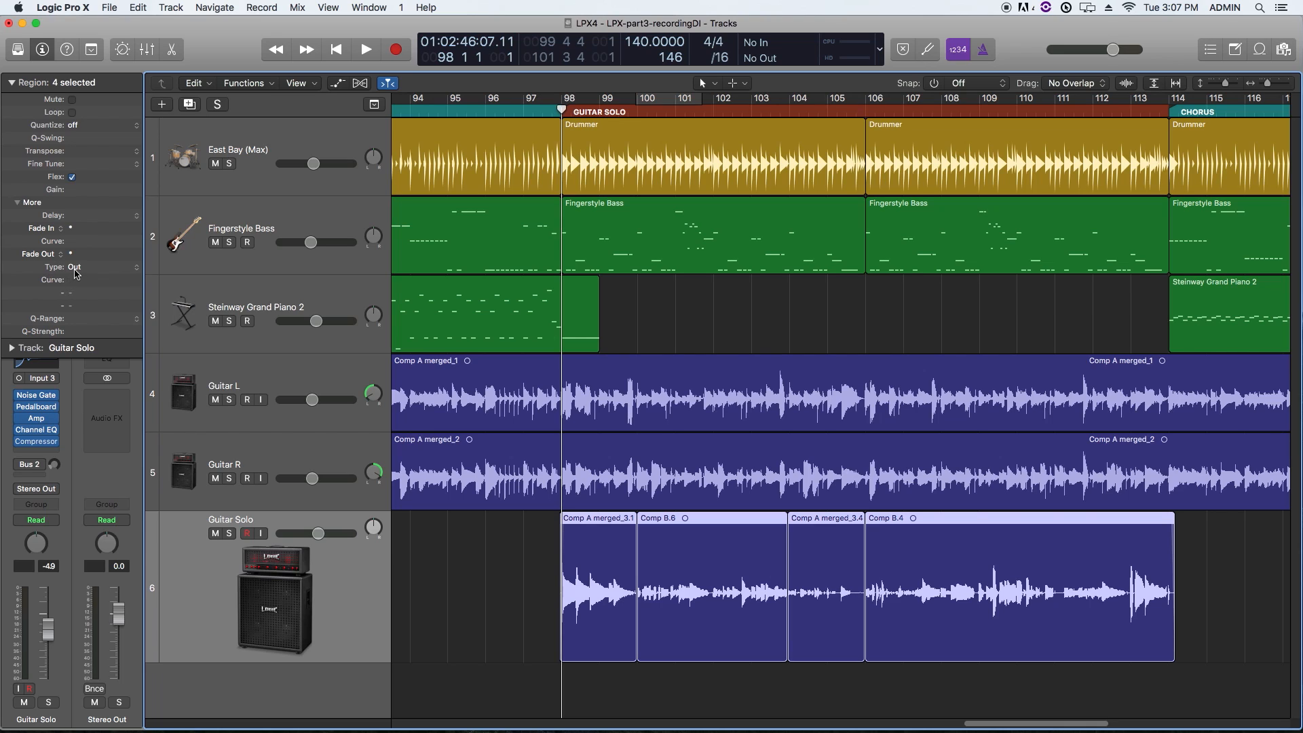
pyautogui.click(75, 274)
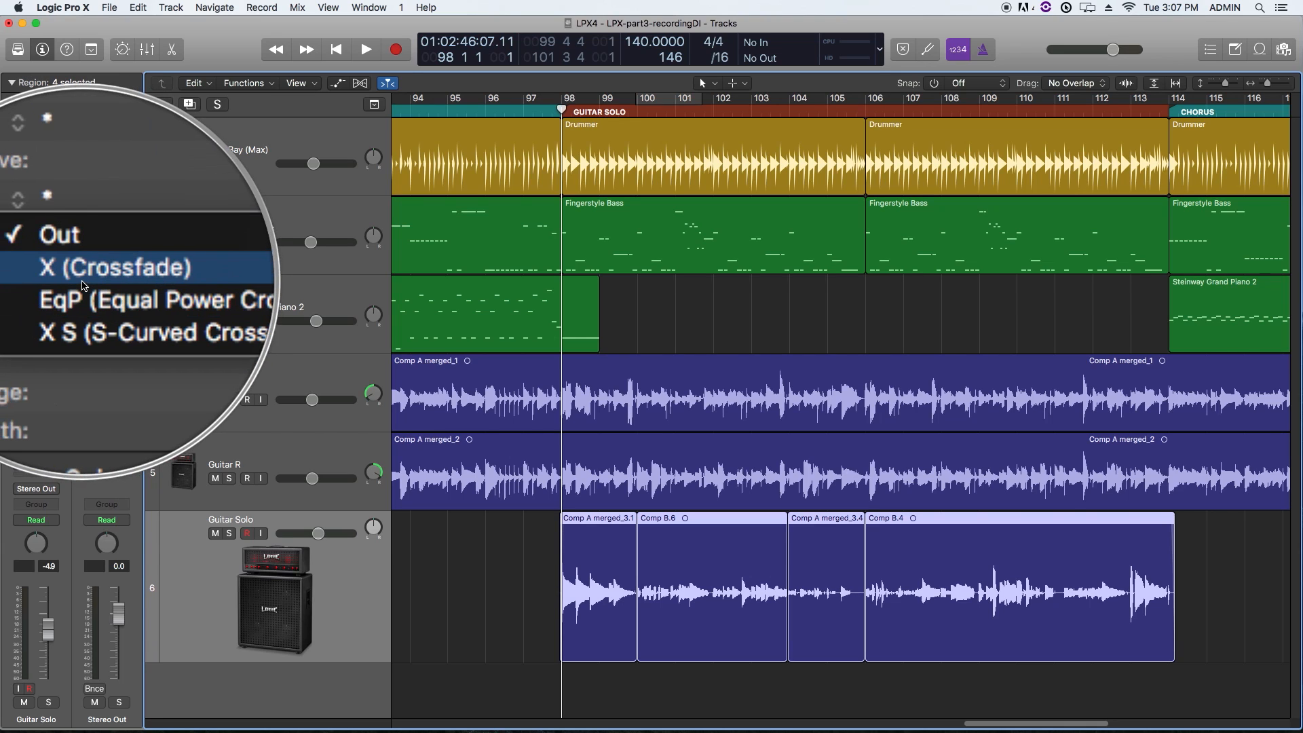
pyautogui.click(83, 257)
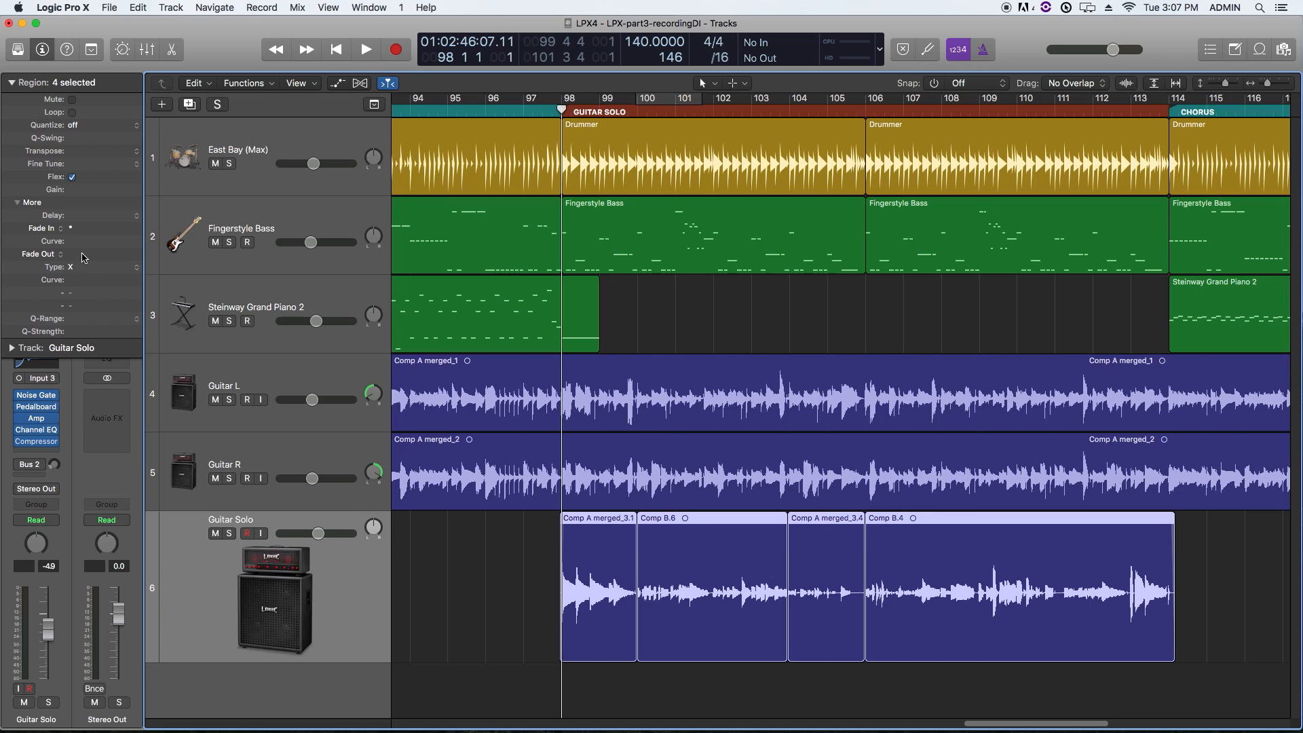
pyautogui.doubleClick(84, 254)
pyautogui.press('Return')
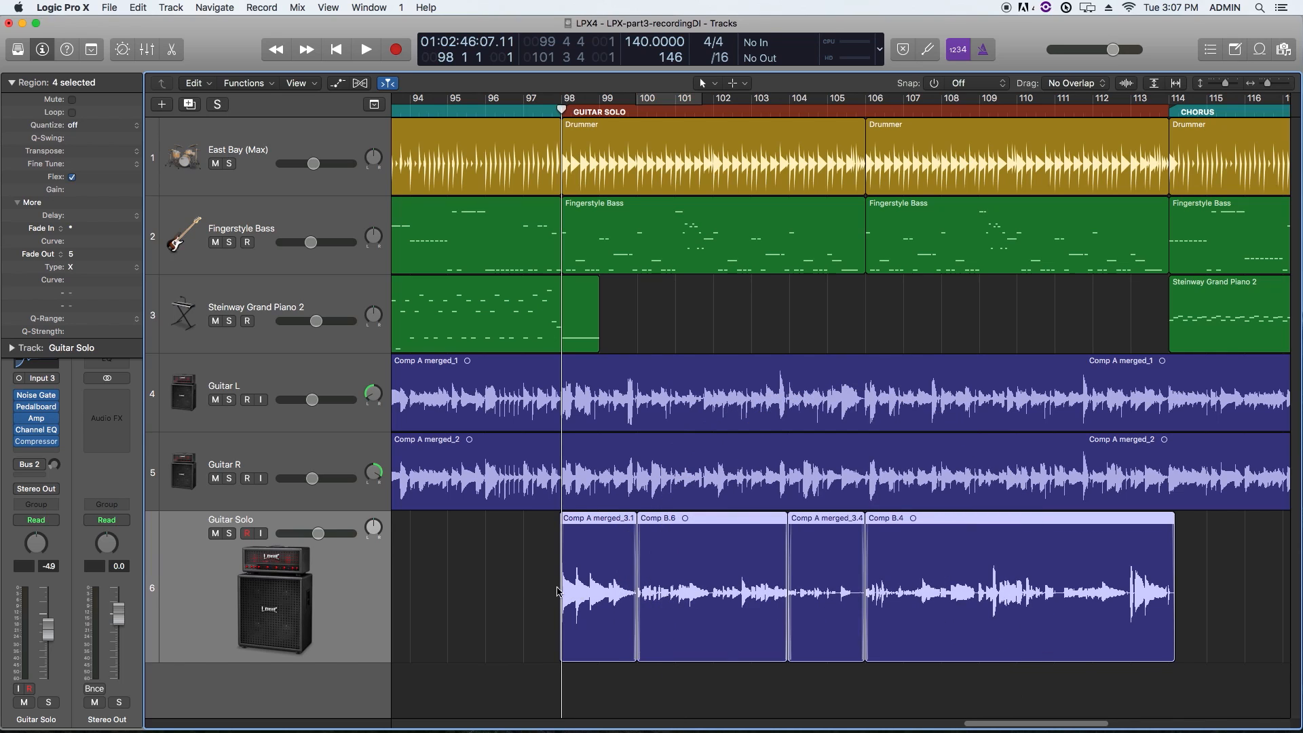
# Step: Join the four Guitar Solo regions into a single audio region
pyautogui.click(517, 592)
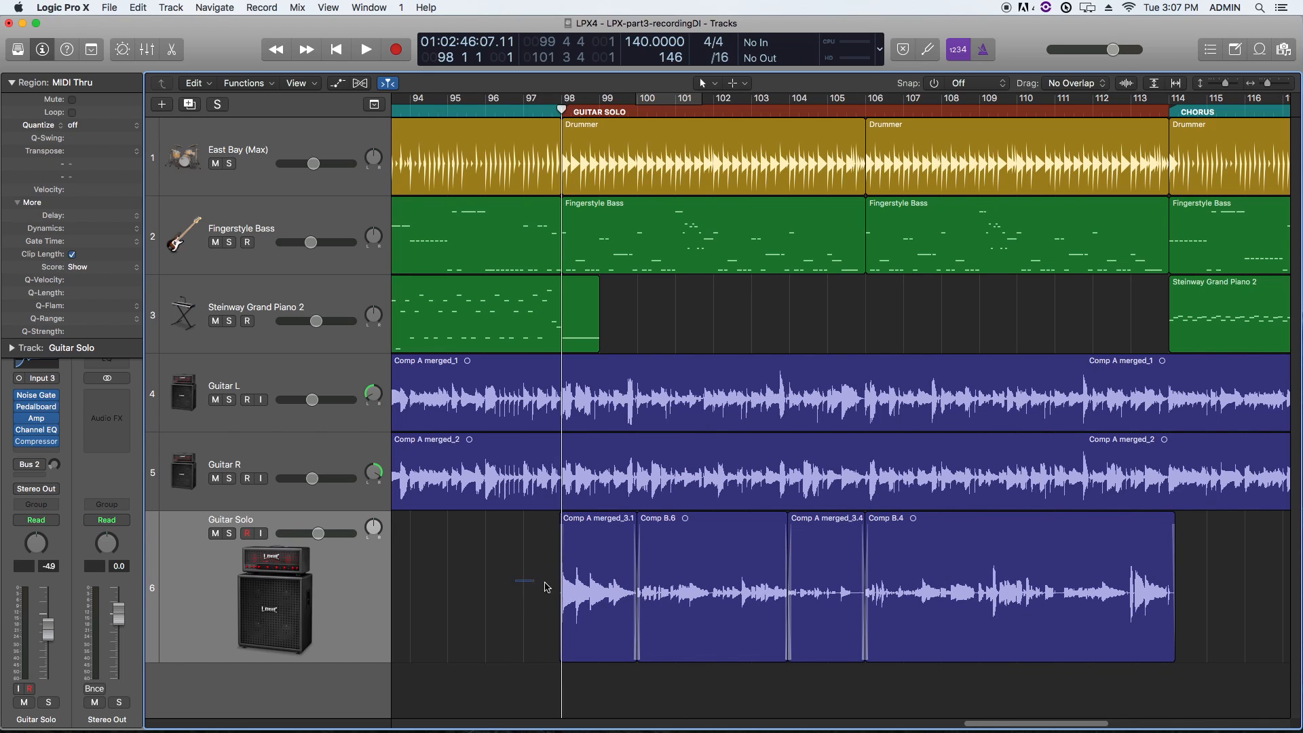
pyautogui.moveTo(547, 587); pyautogui.dragTo(957, 588)
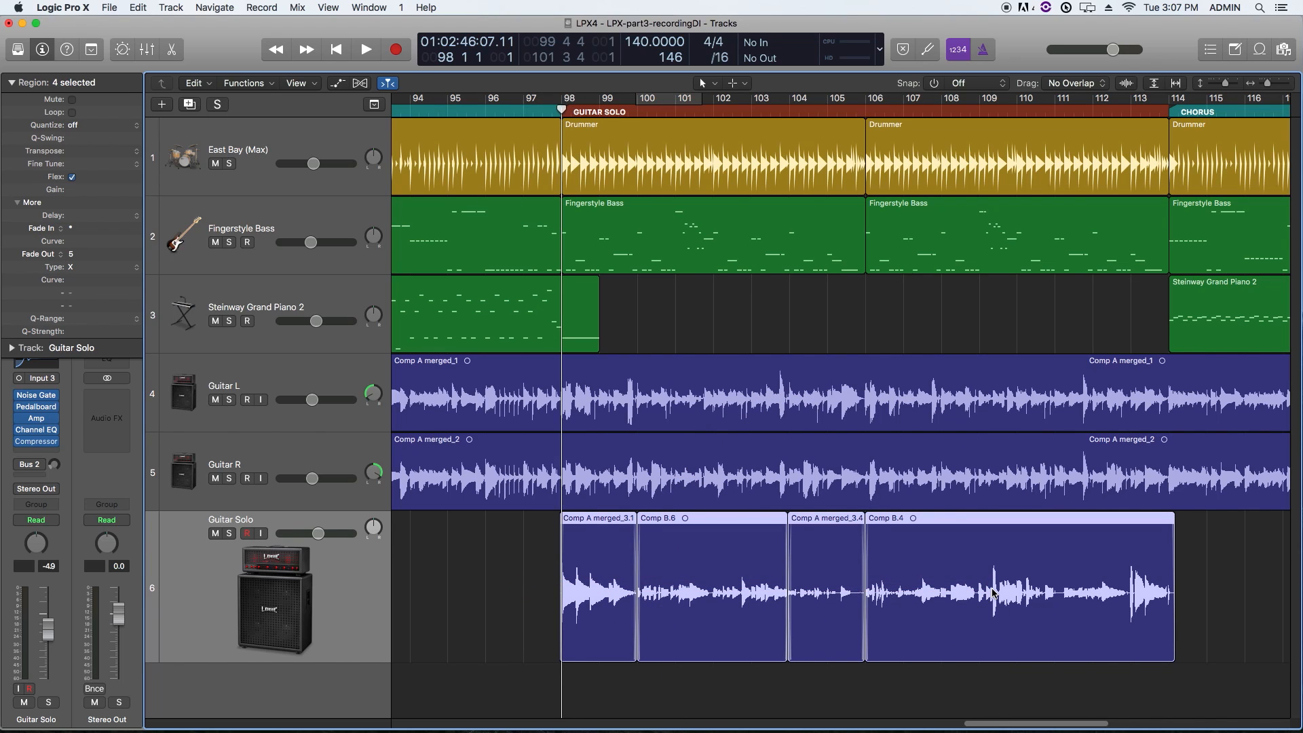
pyautogui.press('super+j')
pyautogui.press('Return')
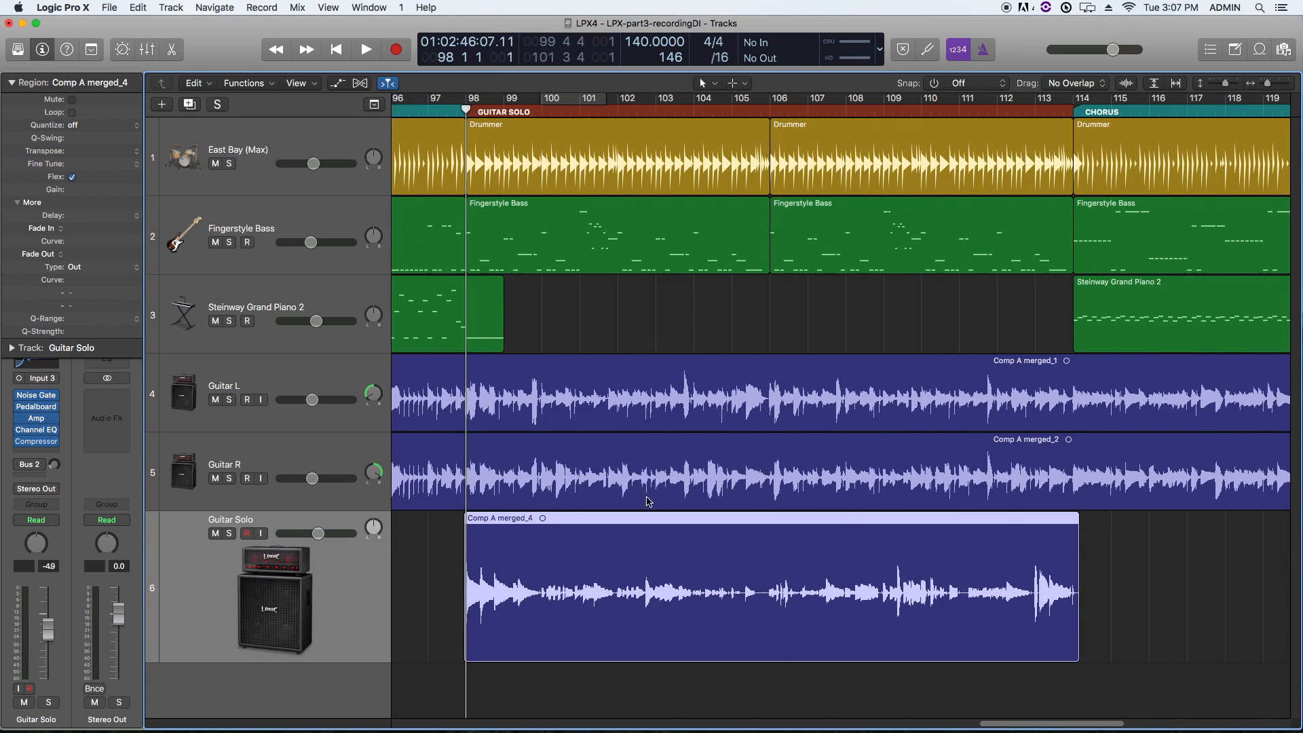
# Step: Turn Flex off on the Guitar Solo track and hide the Flex view
pyautogui.click(360, 84)
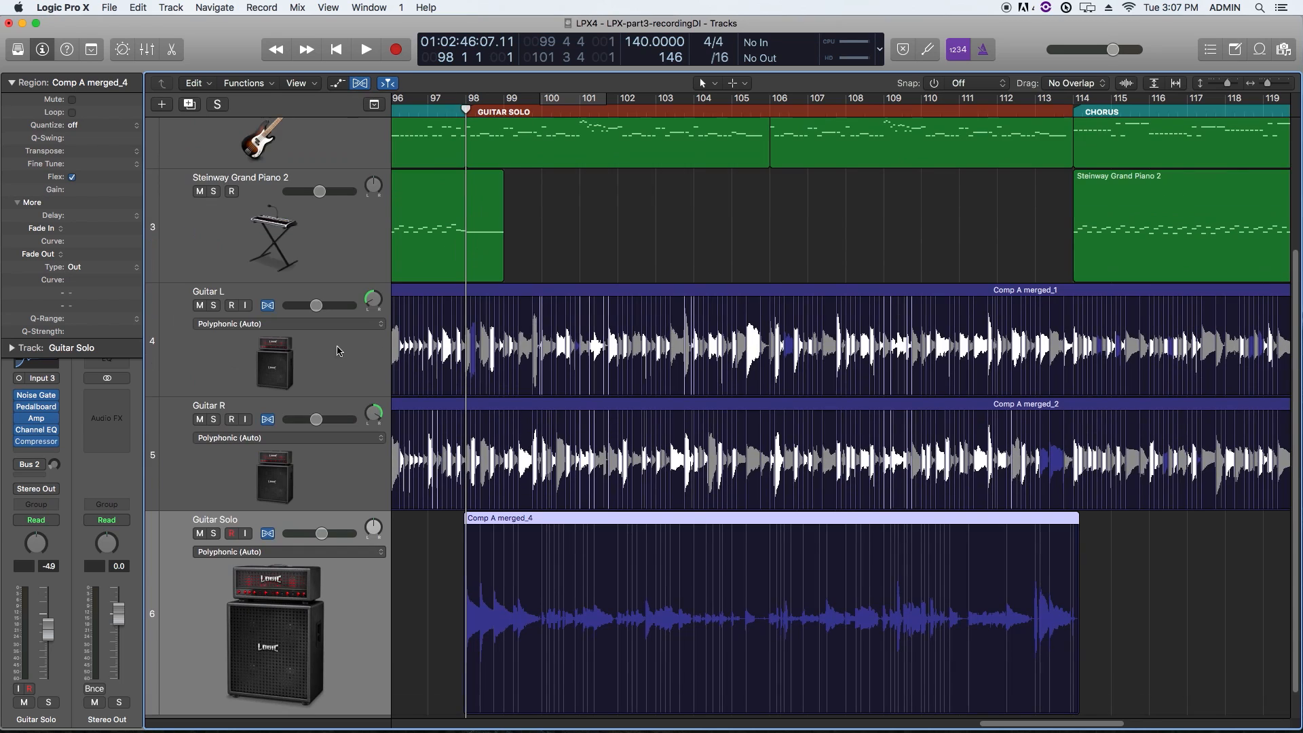
pyautogui.click(268, 535)
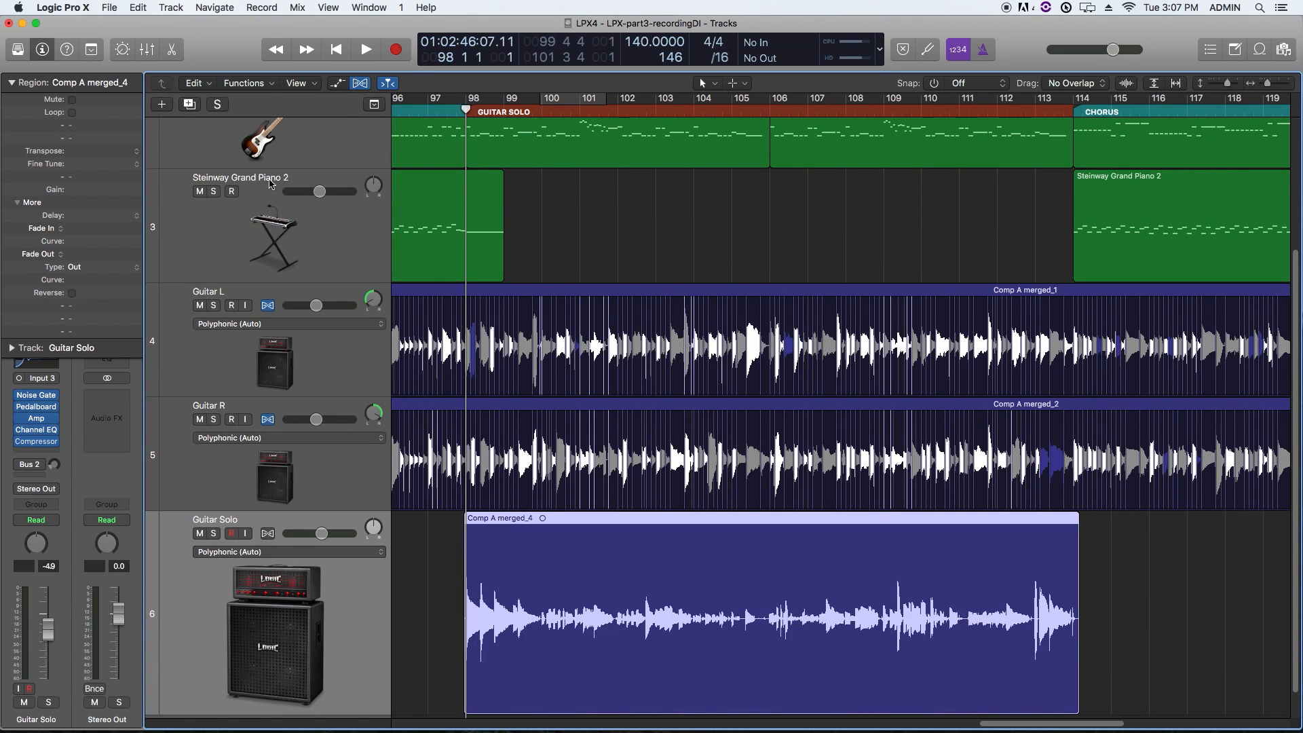
pyautogui.click(362, 85)
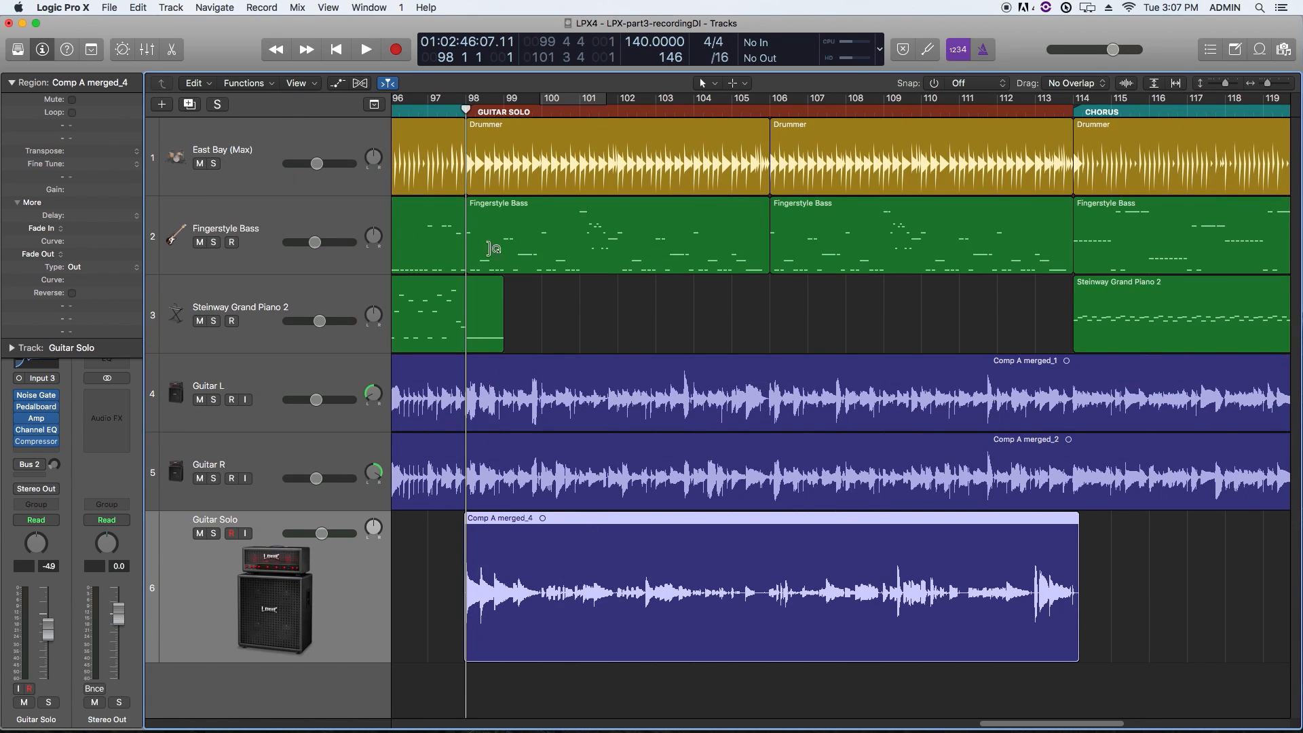
# Step: Play the joined guitar solo from about half a bar before bar 98 to the start of the chorus
pyautogui.moveTo(466, 110); pyautogui.dragTo(451, 109)
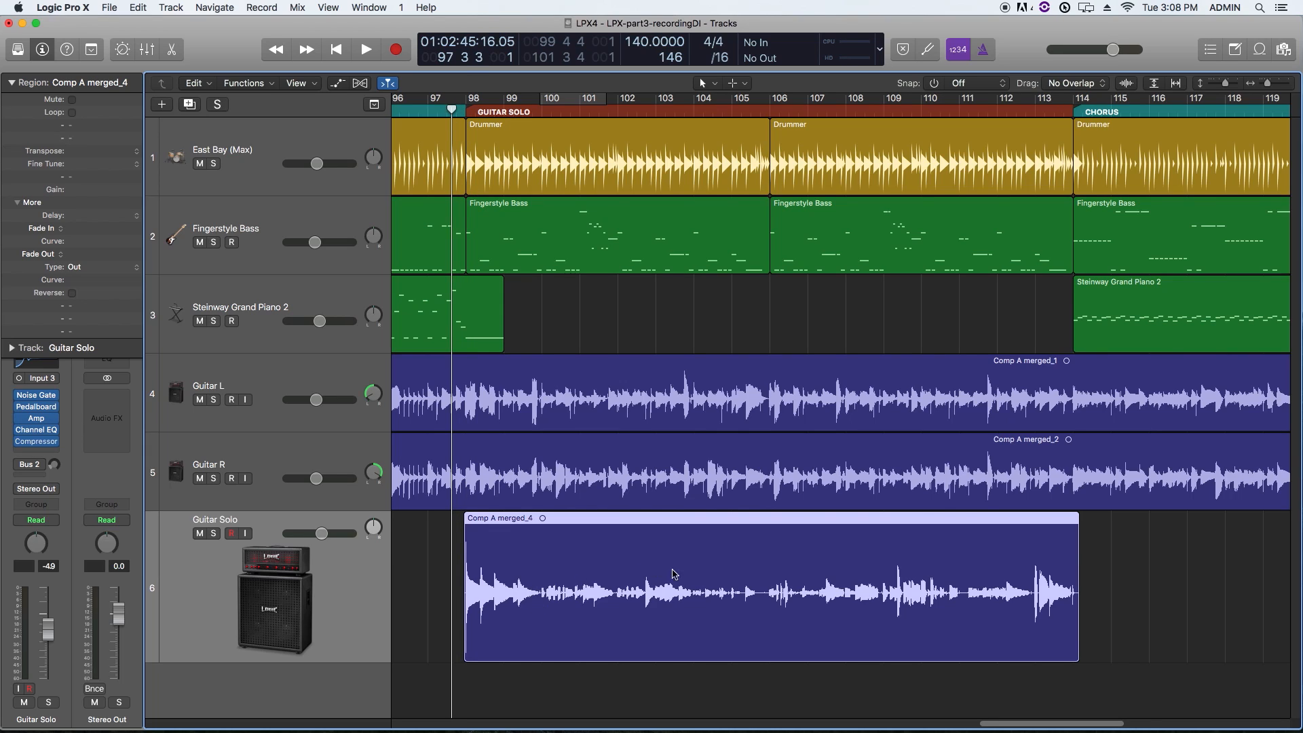
pyautogui.click(1142, 590)
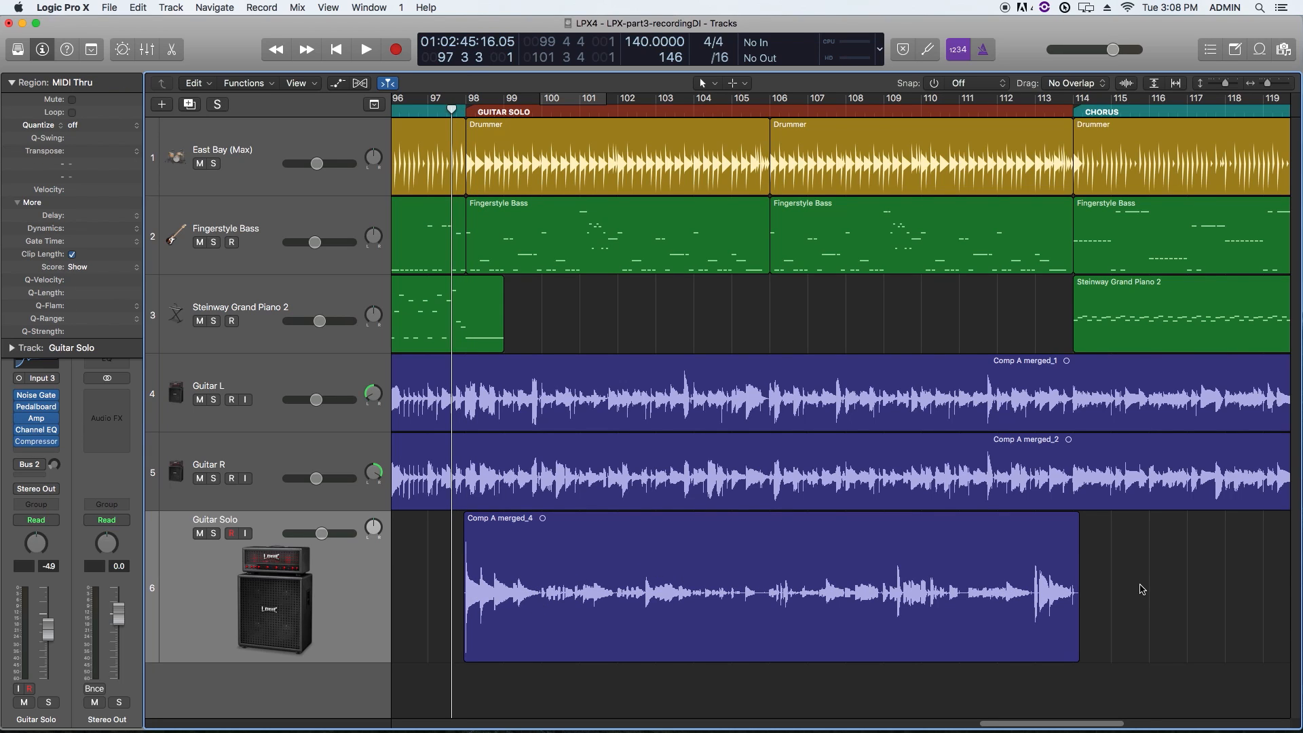
pyautogui.press('space')
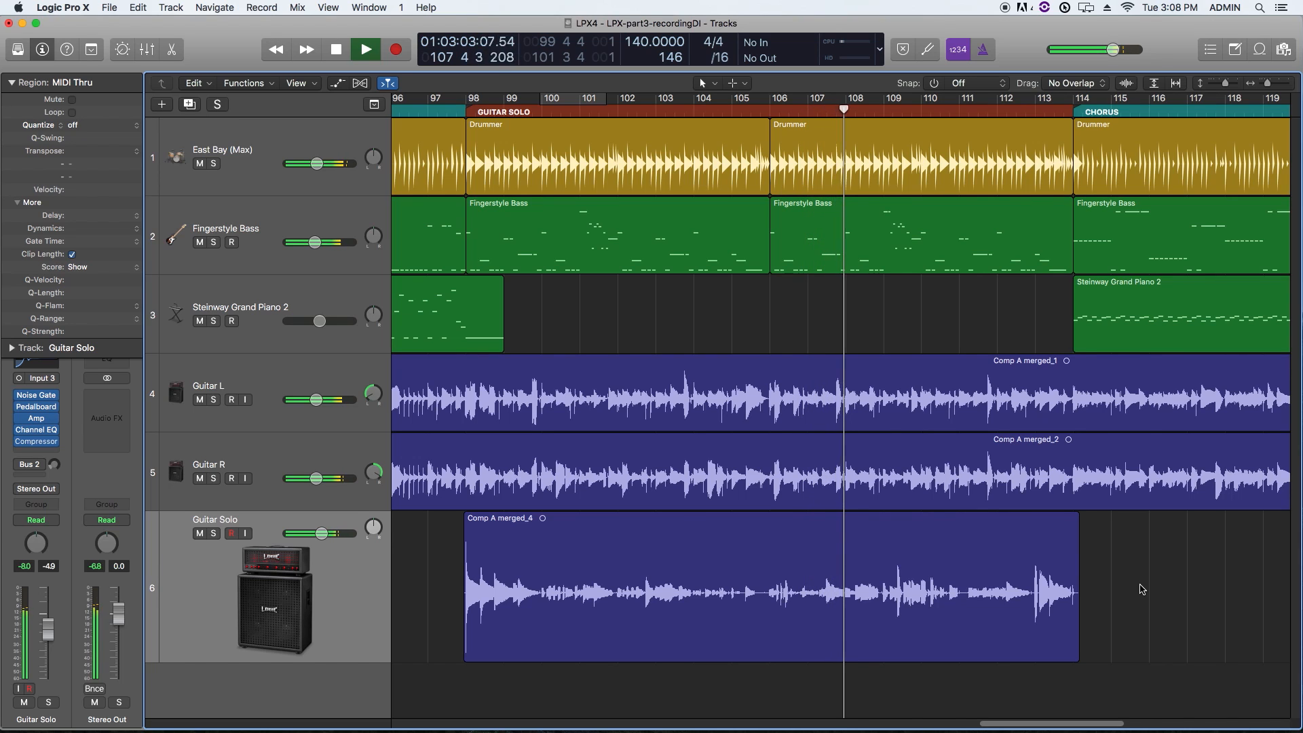
pyautogui.press('super+Left')
pyautogui.press('super+Left')
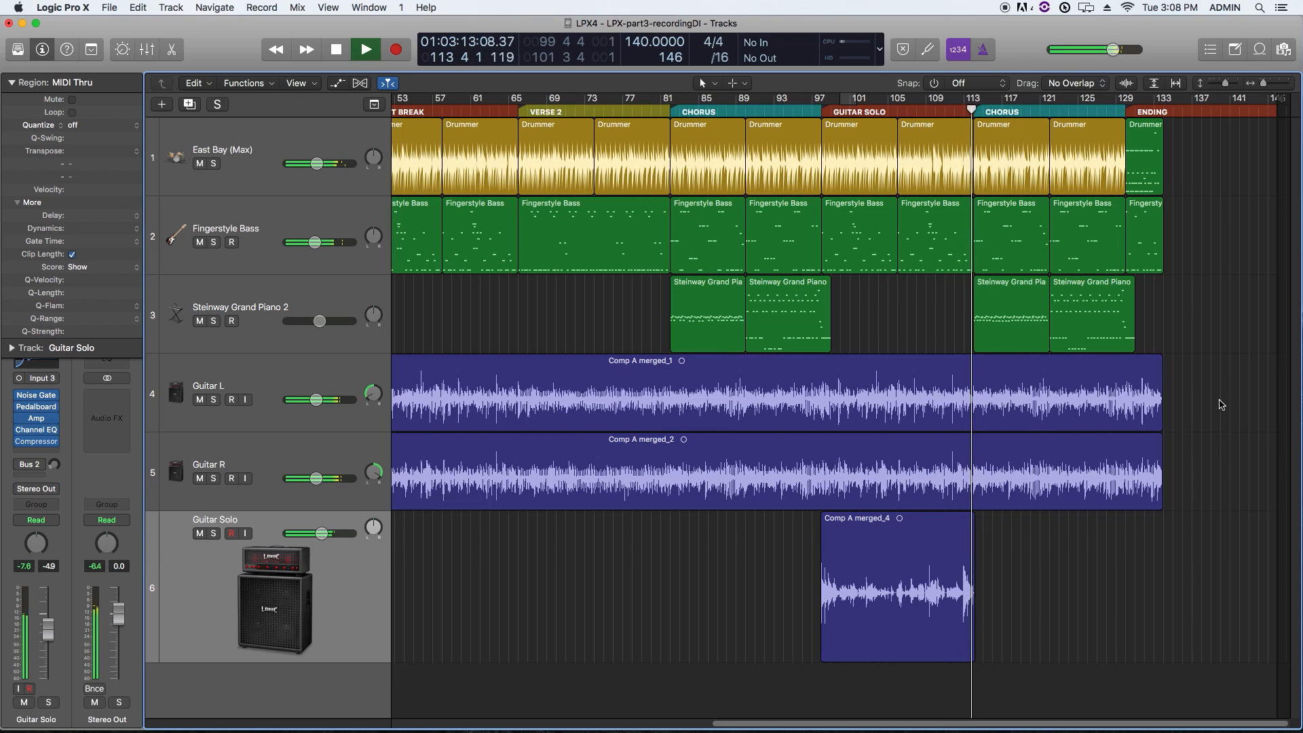
pyautogui.press('space')
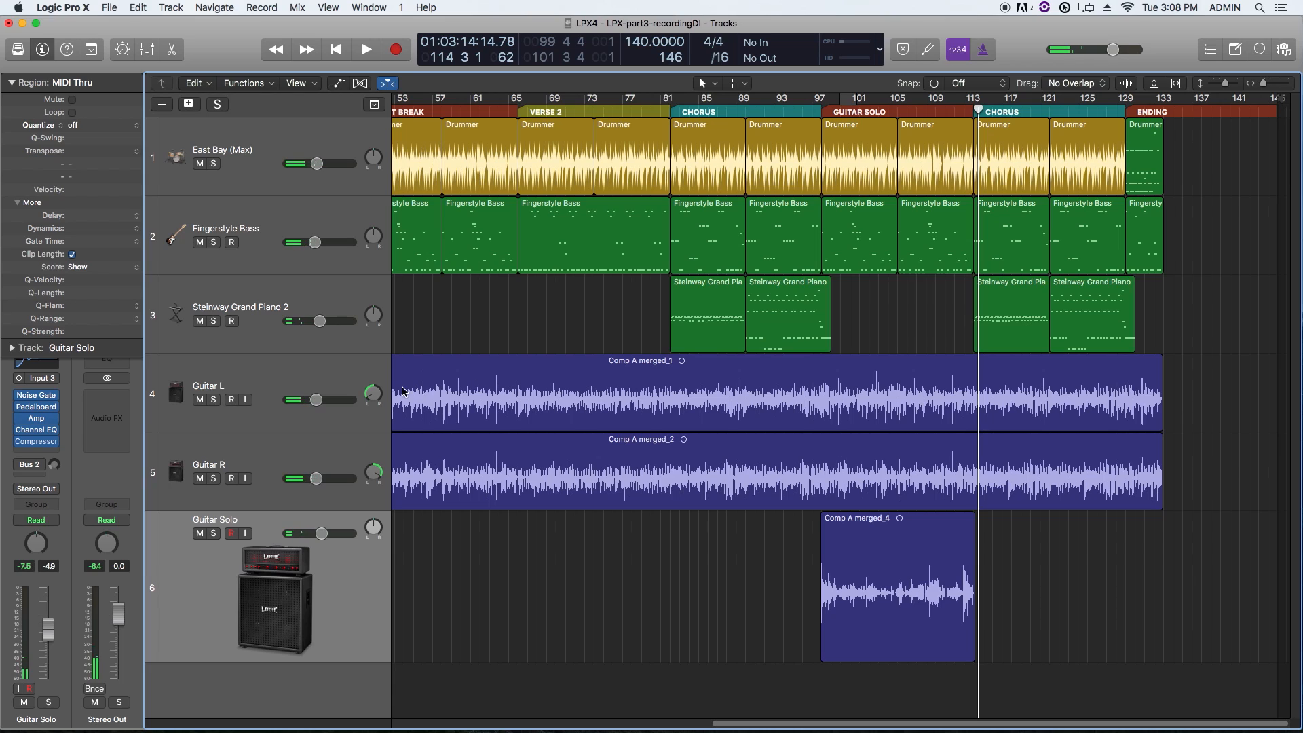
pyautogui.click(327, 387)
pyautogui.click(312, 444)
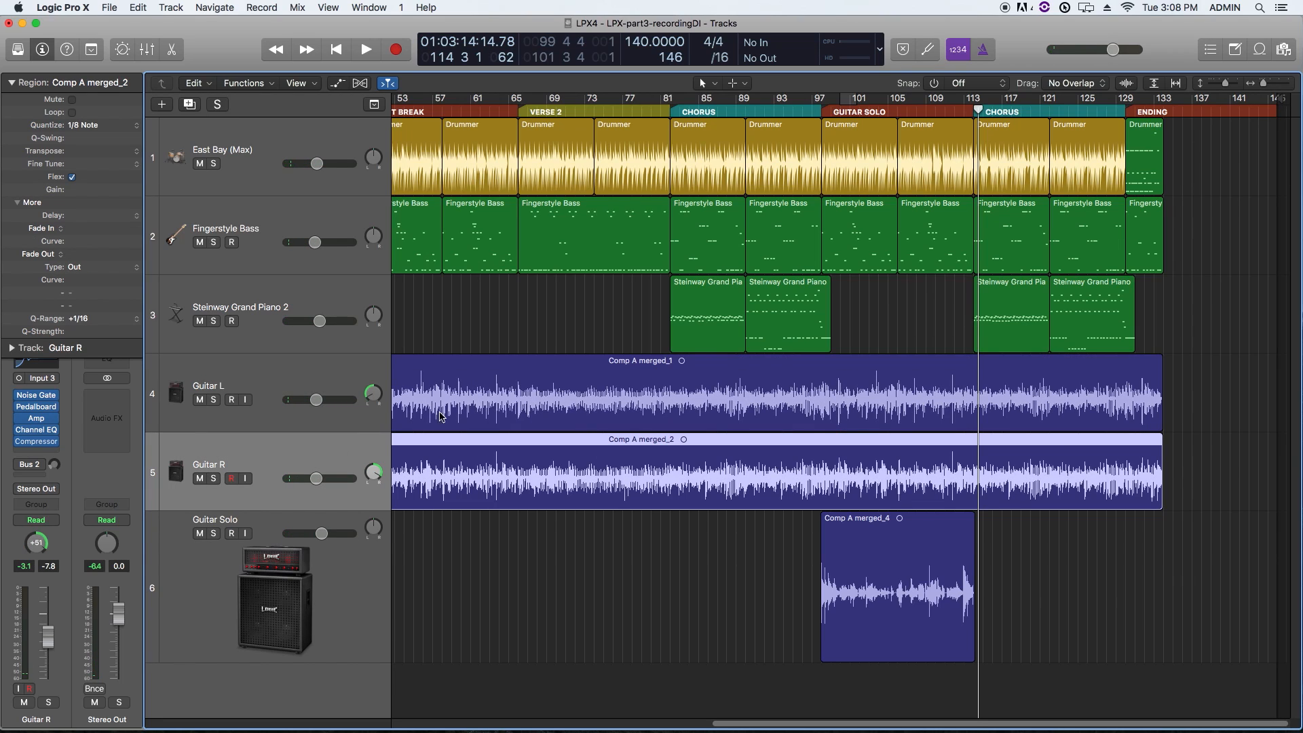
pyautogui.click(472, 401)
pyautogui.click(476, 474)
pyautogui.click(1222, 403)
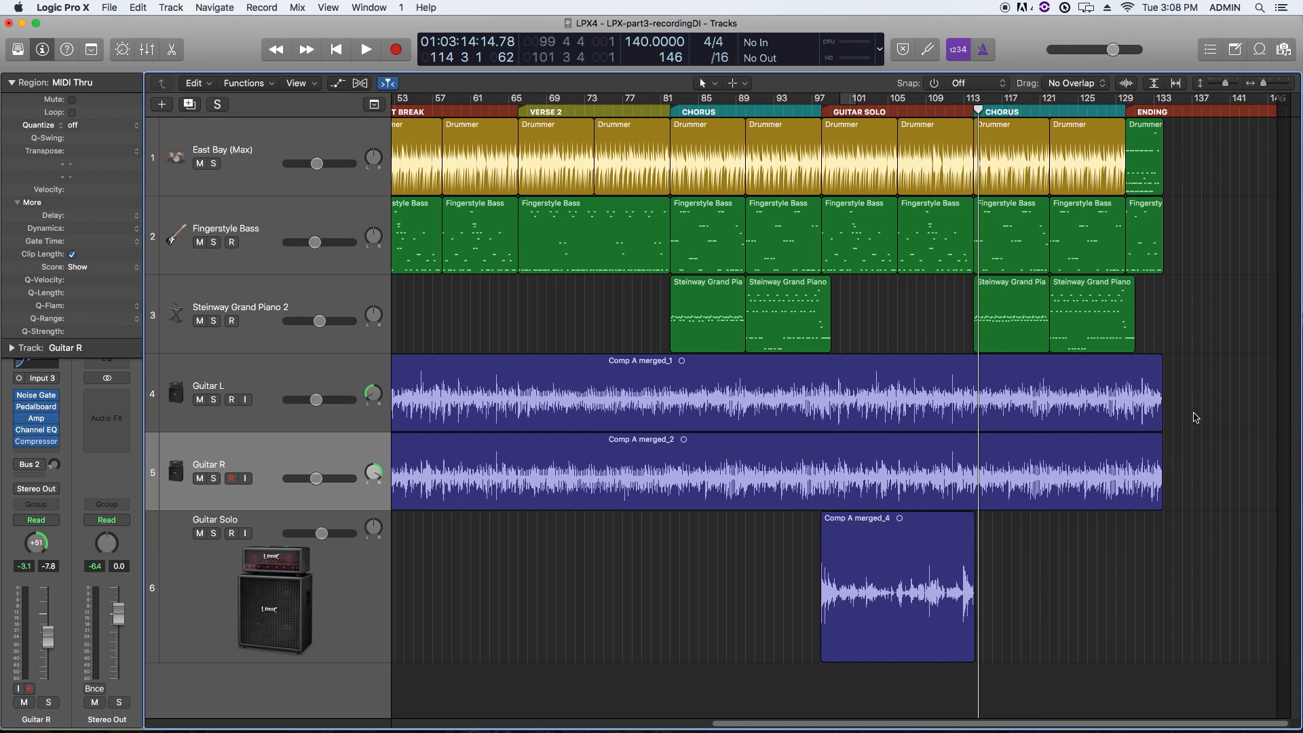
pyautogui.moveTo(844, 726); pyautogui.dragTo(919, 710)
pyautogui.moveTo(1221, 413); pyautogui.dragTo(1158, 449)
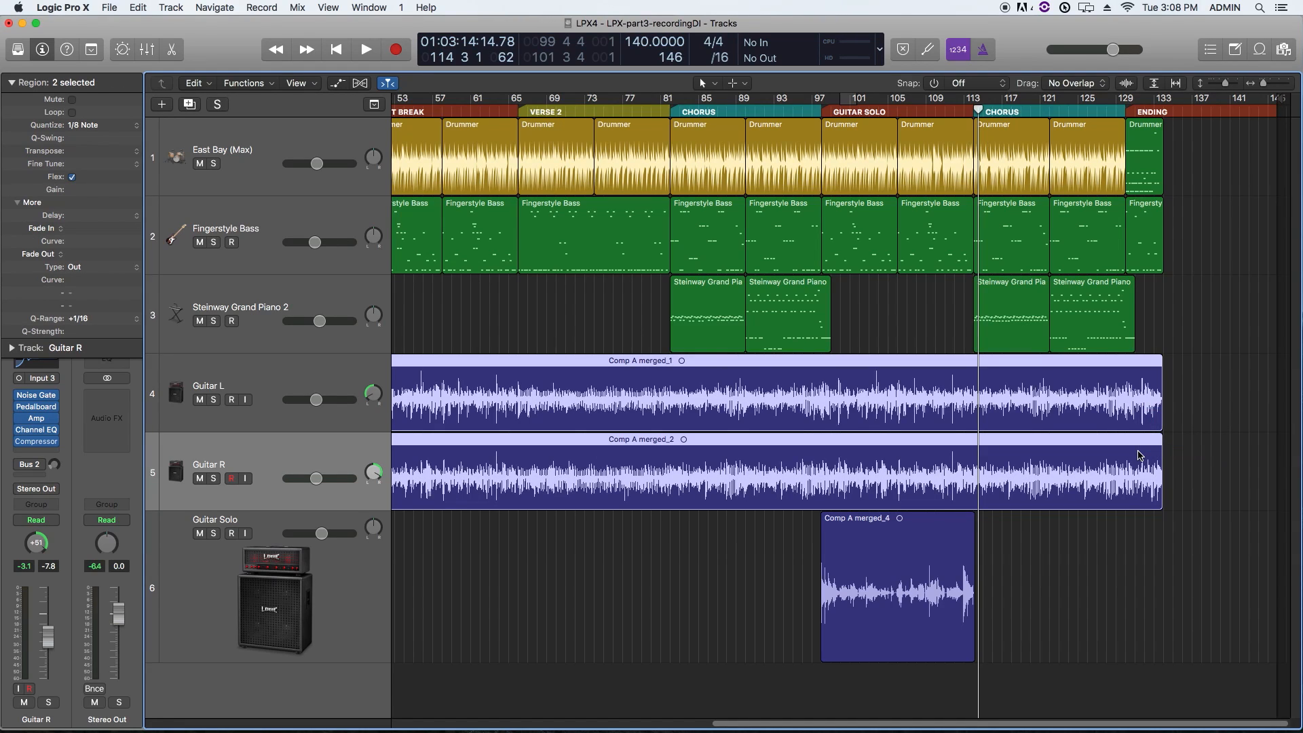
pyautogui.click(1223, 438)
# Step: Examine the Bounce Regions In Place options for the Guitar L region and close them without bouncing
pyautogui.click(1119, 398)
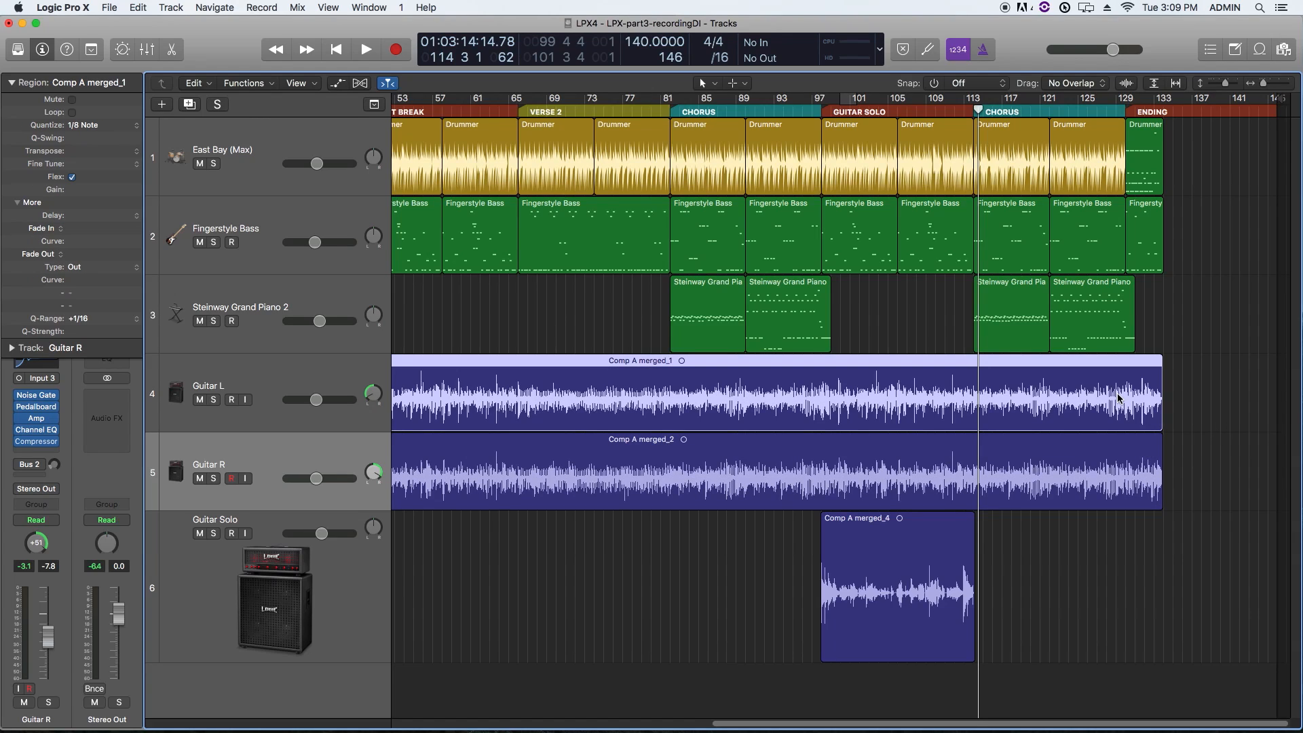
pyautogui.hotkey('ctrl', 'b')
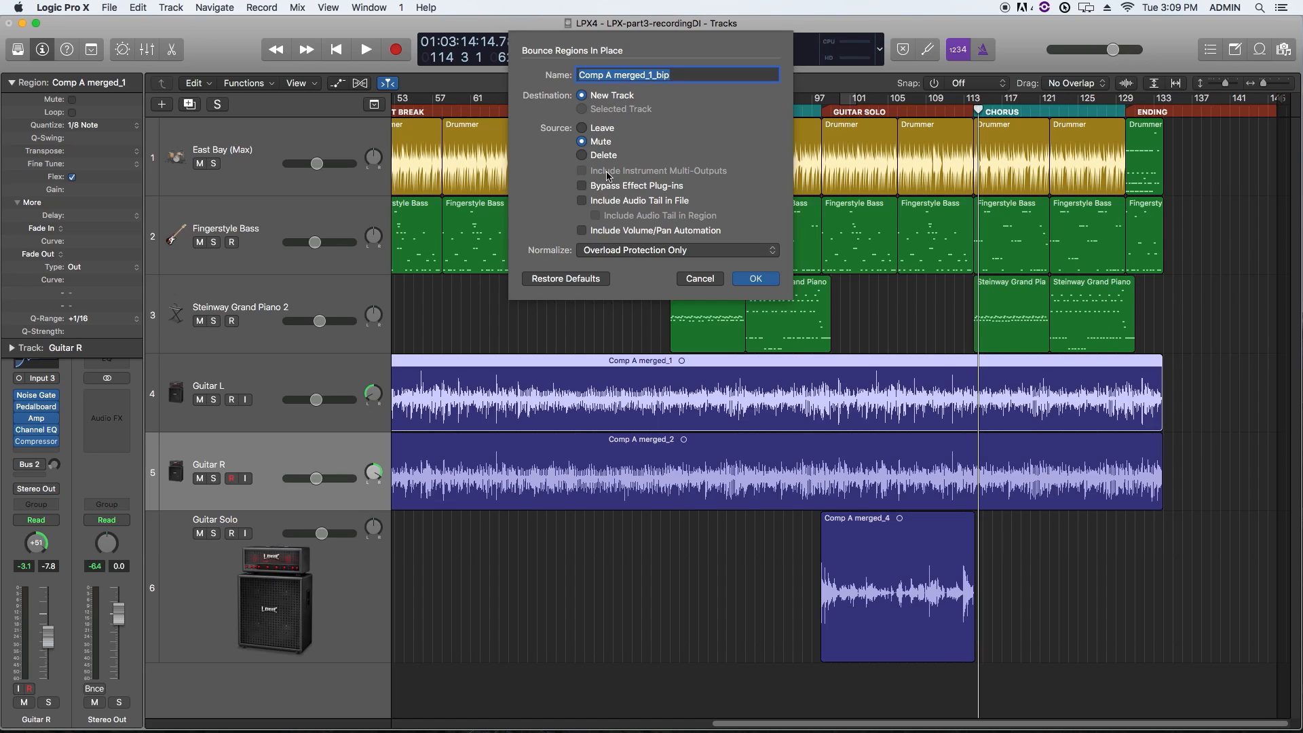
pyautogui.click(690, 279)
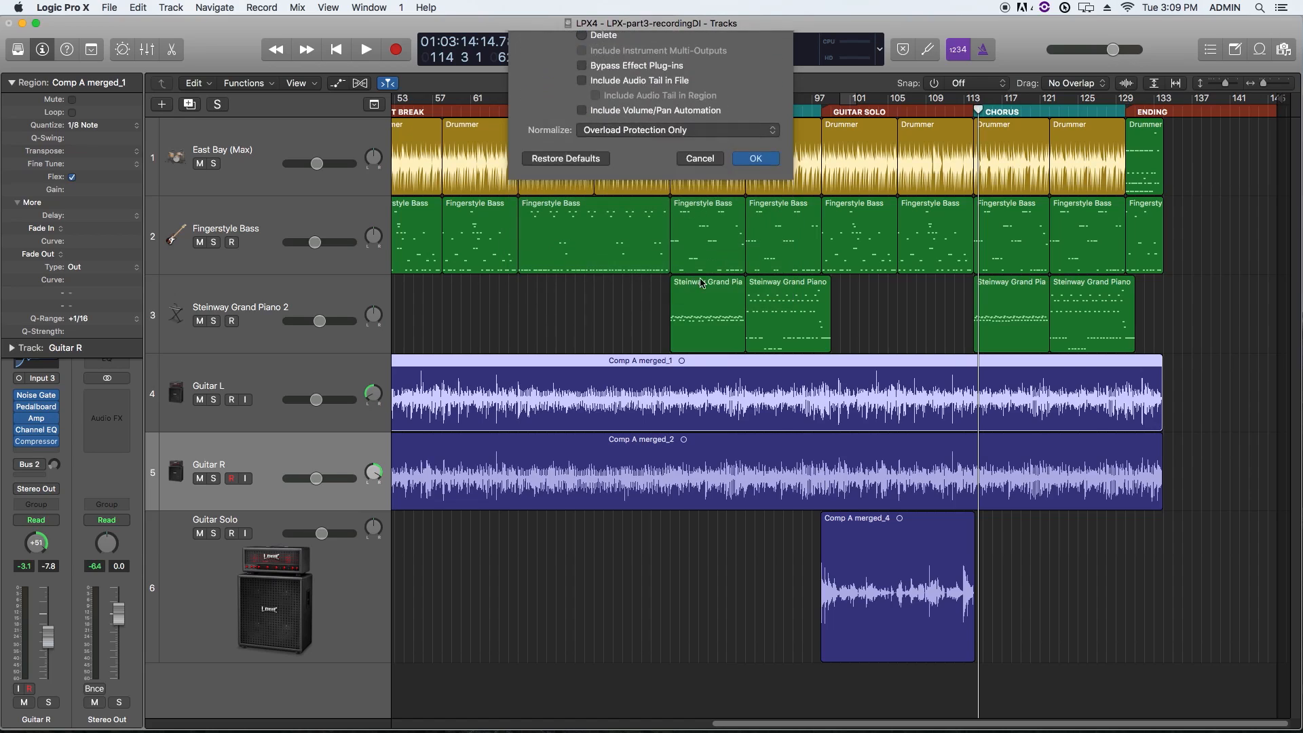
pyautogui.click(1218, 394)
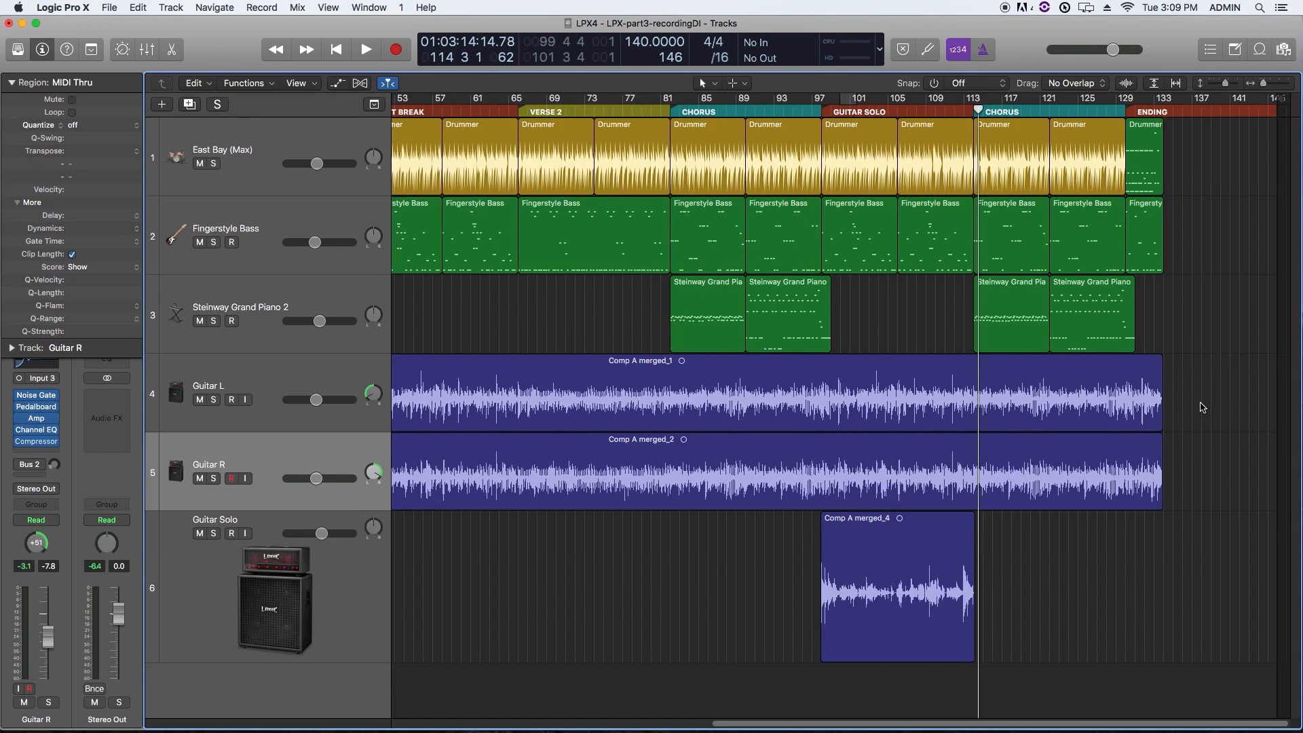
# Step: Copy roughly the last bar of the Guitar L and Guitar R regions to an empty stretch starting around bar 141
pyautogui.moveTo(1202, 408); pyautogui.dragTo(1154, 492)
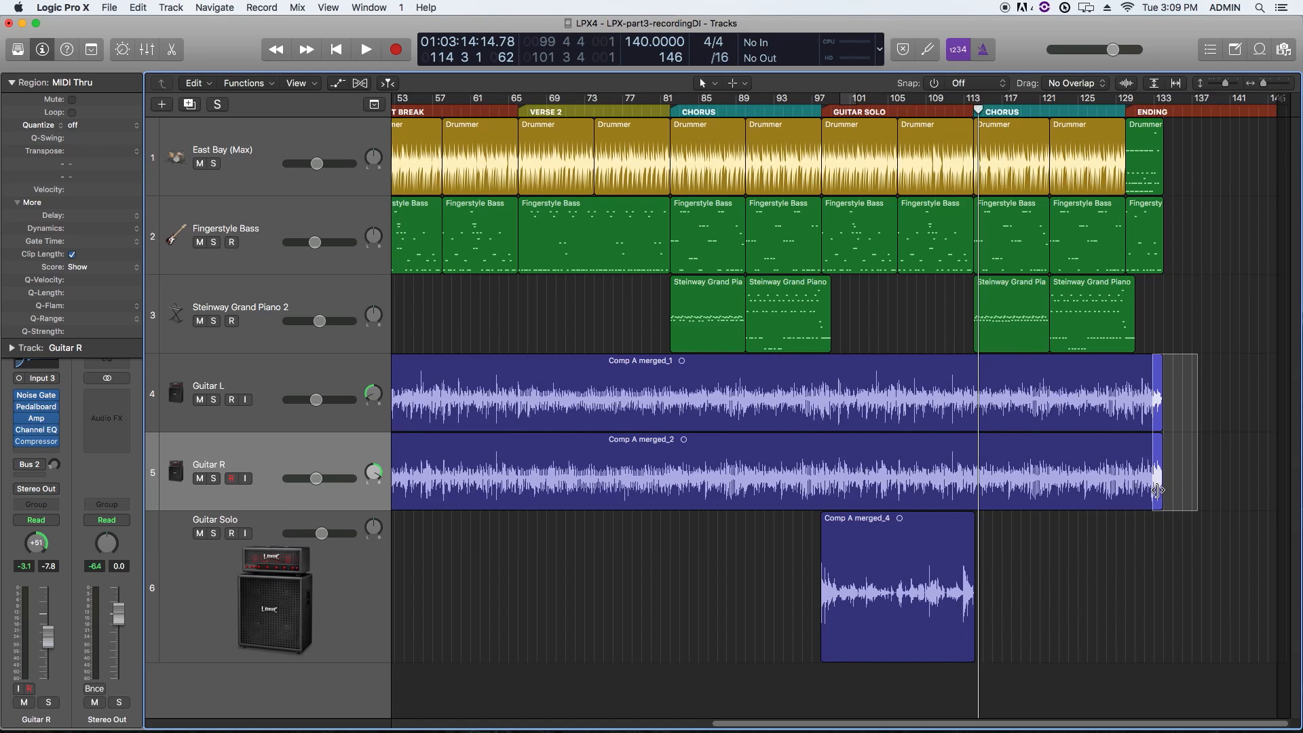
pyautogui.press('super+Right')
pyautogui.press('super+Right')
pyautogui.press('super+Right')
pyautogui.press('super+Right')
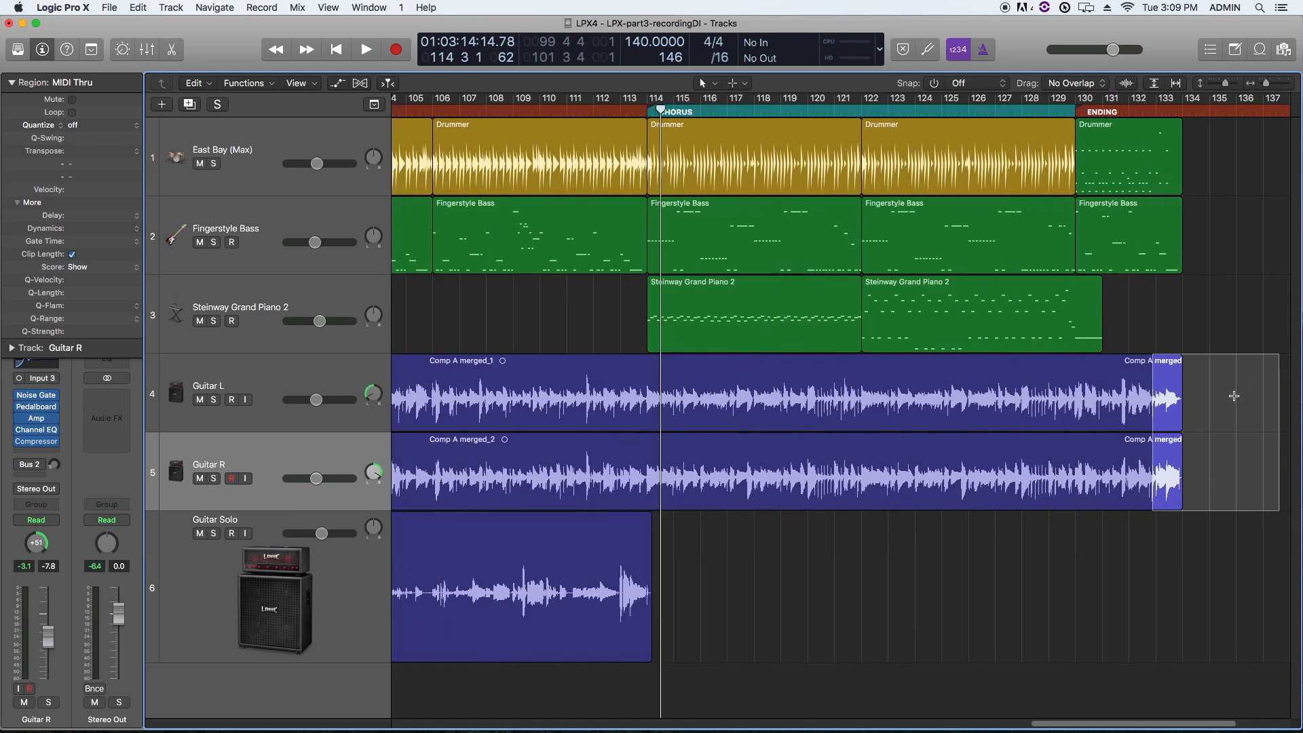
pyautogui.hscroll(10, 1143, 463)
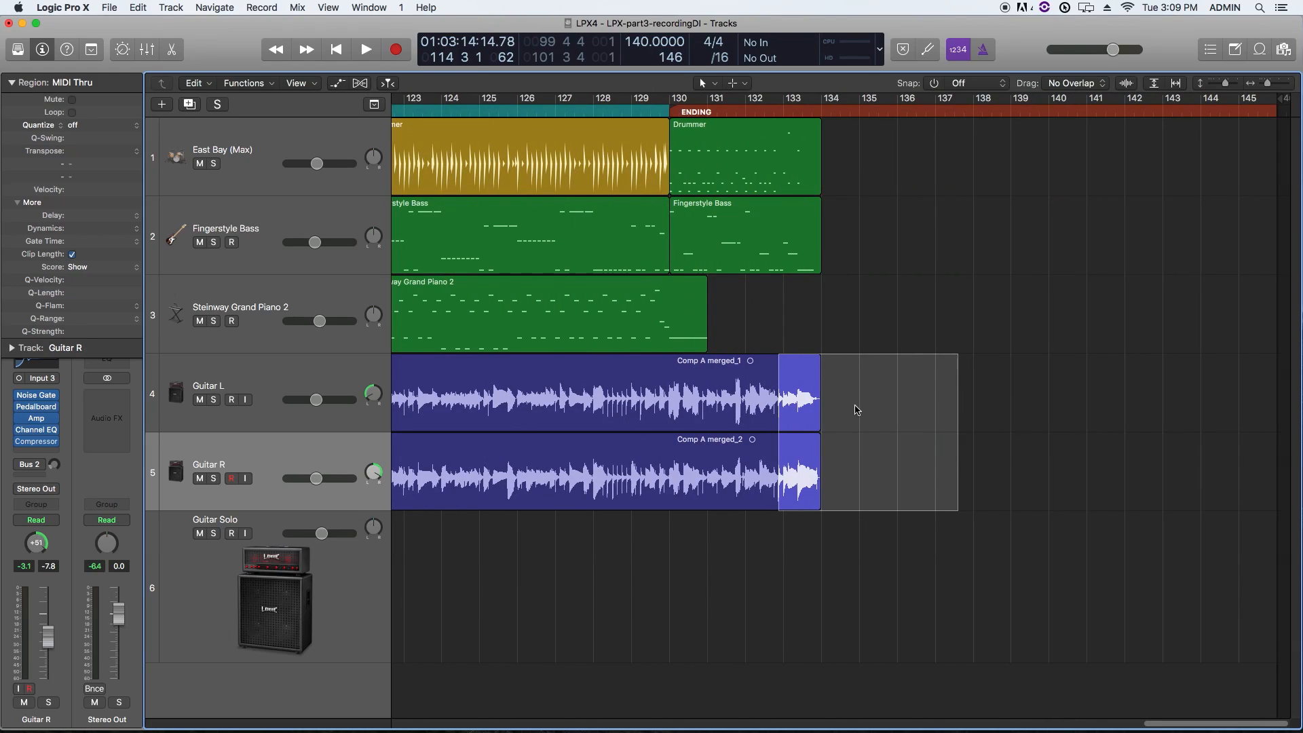
pyautogui.moveTo(802, 407); pyautogui.dragTo(1118, 415)
pyautogui.click(1082, 332)
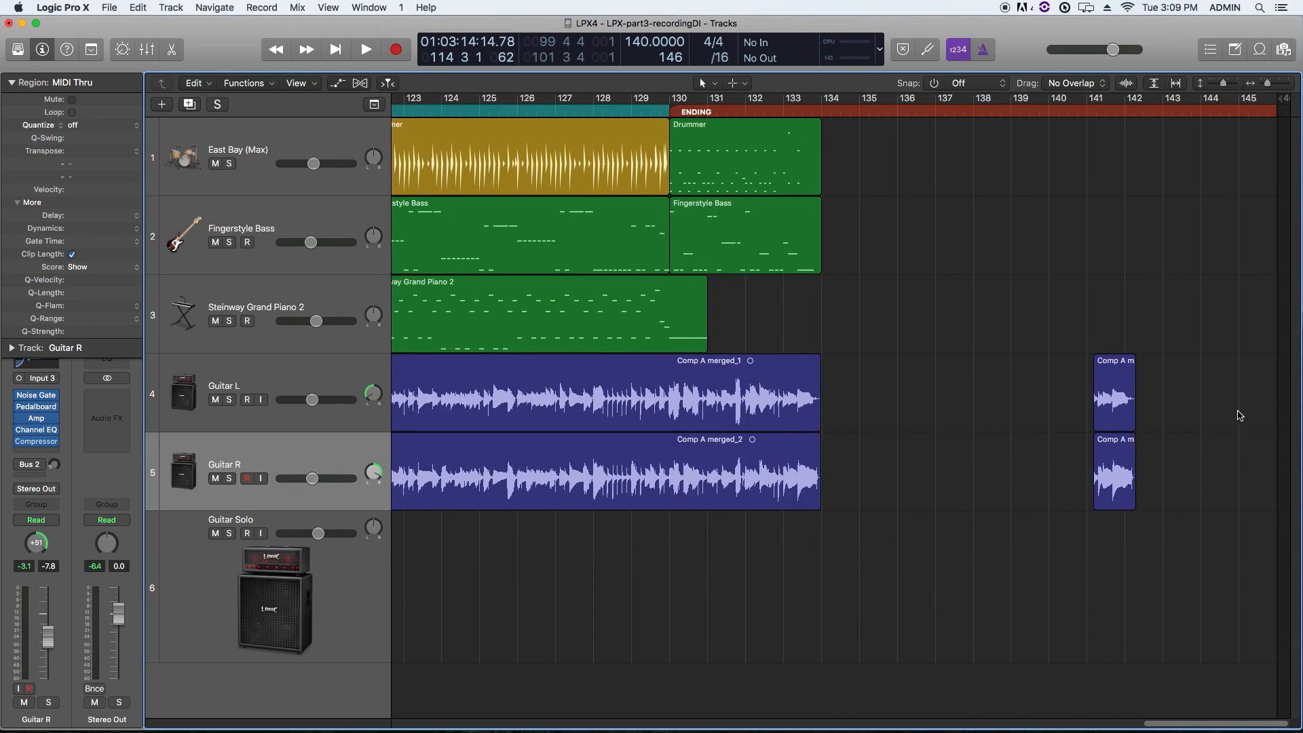
# Step: Join the regions on the Guitar L track into one, and likewise those on the Guitar R track
pyautogui.click(297, 366)
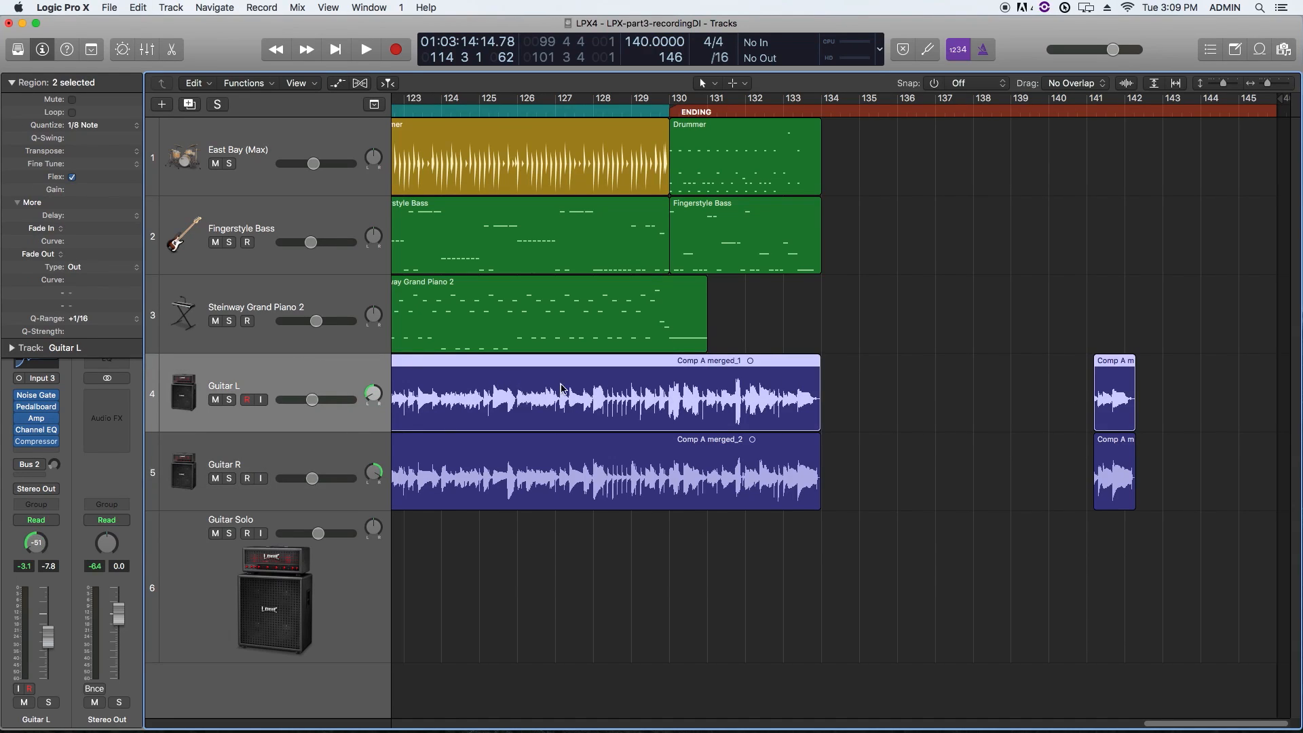
pyautogui.press('super+j')
pyautogui.press('Return')
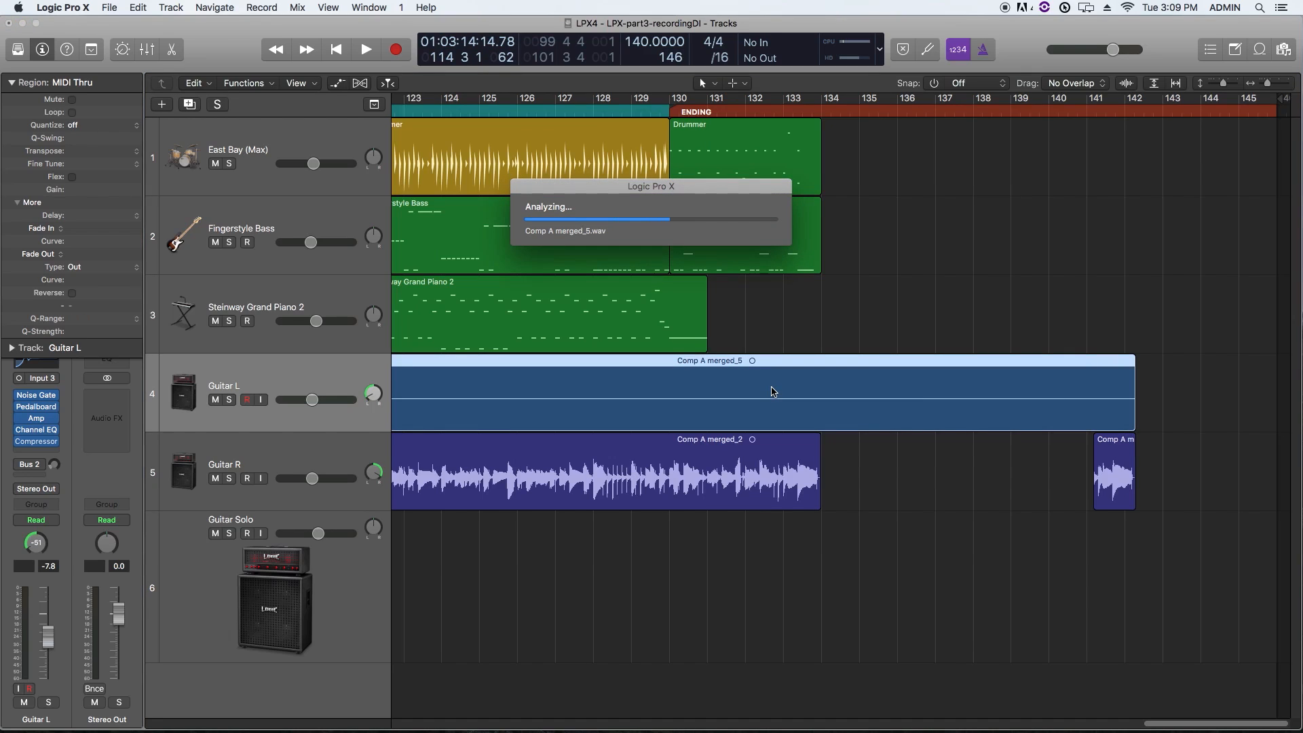
pyautogui.click(1108, 448)
pyautogui.keyDown('shift'); pyautogui.click(786, 473); pyautogui.keyUp('shift')
pyautogui.press('super+j')
pyautogui.press('Return')
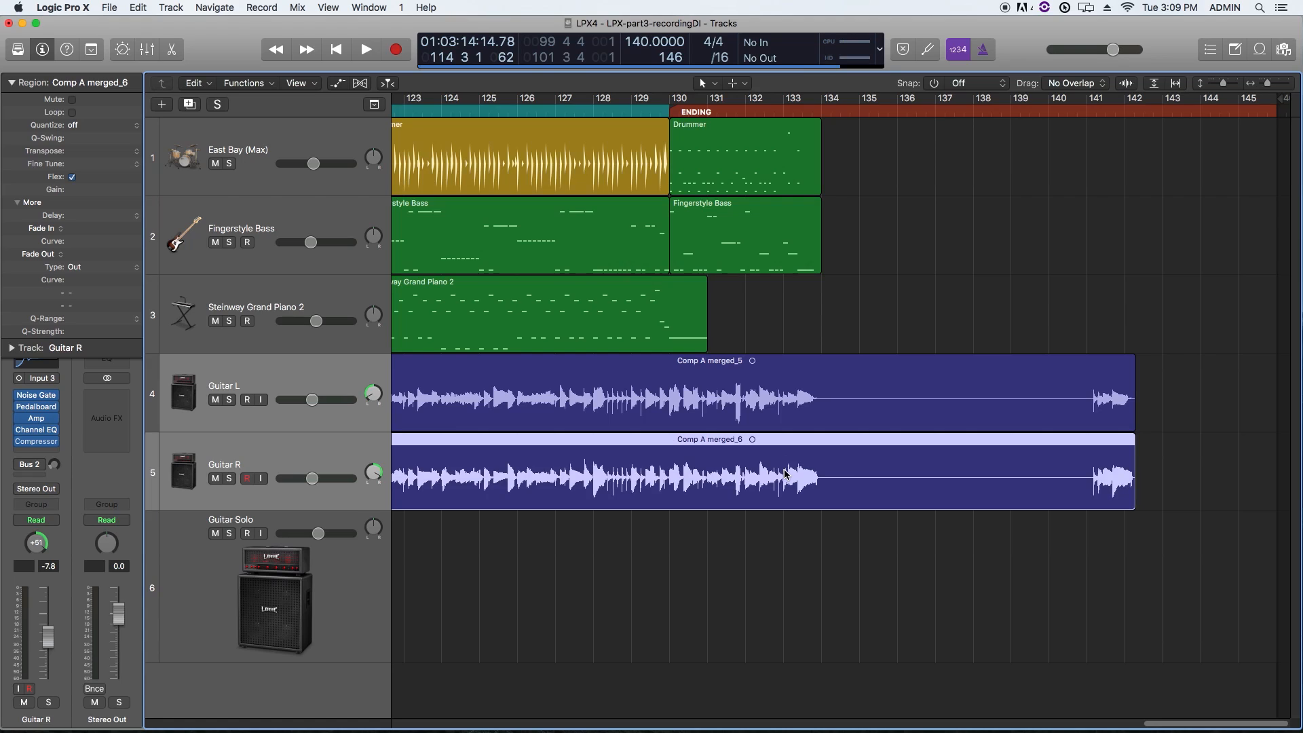
# Step: Delete the part of the Guitar L and Guitar R regions after about bar 135, including the copied tails
pyautogui.click(1181, 397)
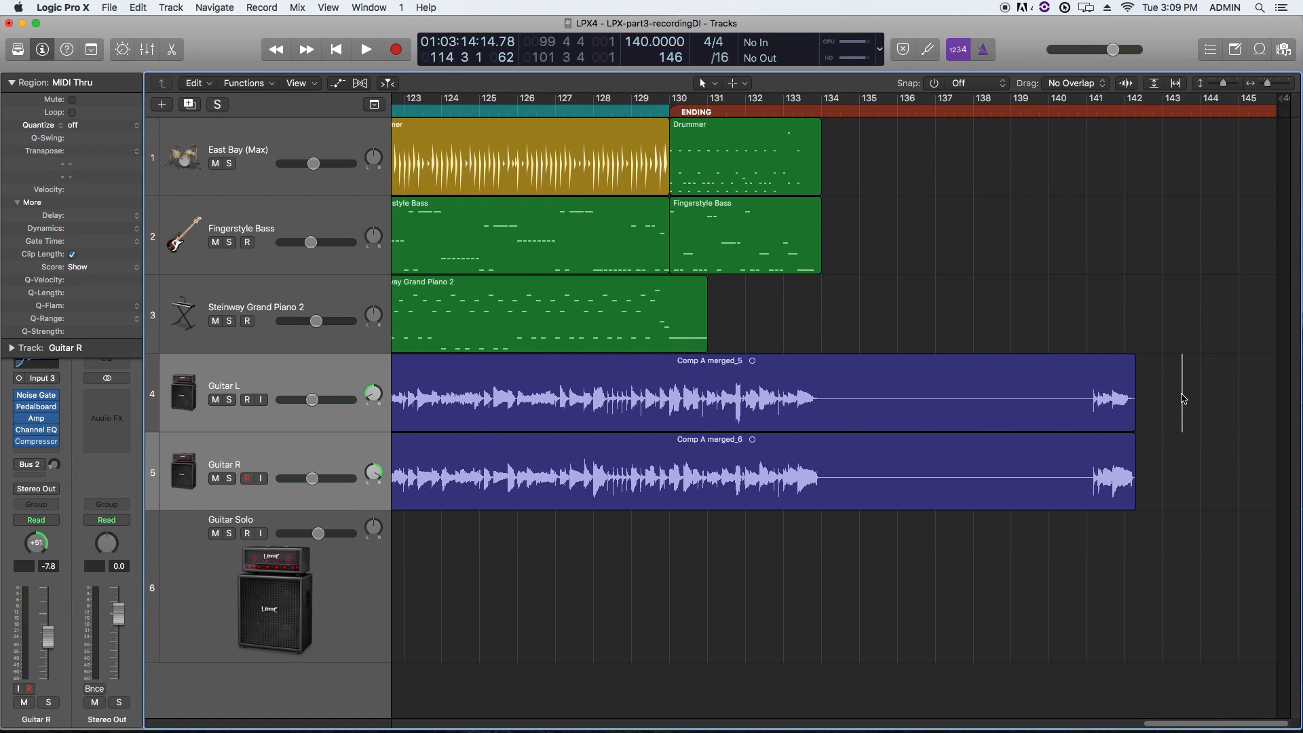
pyautogui.moveTo(1203, 397); pyautogui.dragTo(864, 452)
pyautogui.press('Delete')
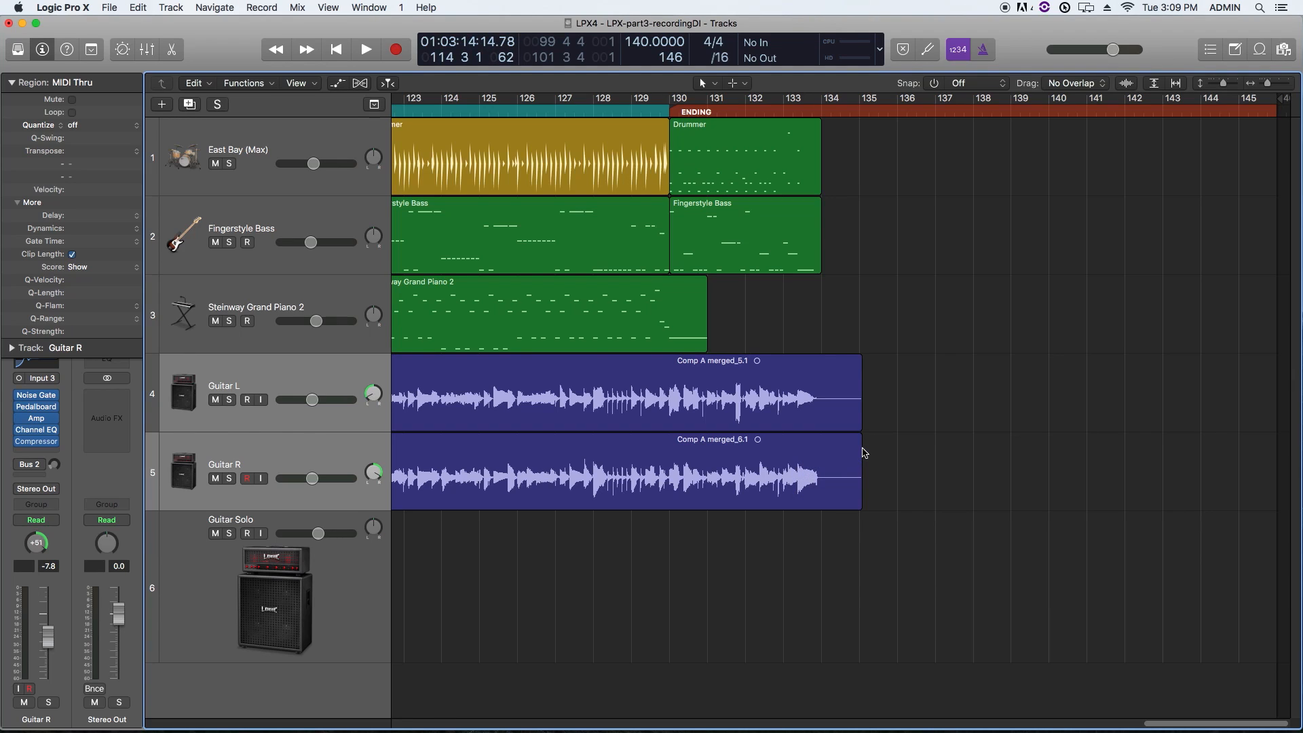
# Step: Turn Flex off on the Guitar L and Guitar R tracks, hide the Flex view and show the whole arrangement
pyautogui.press('Return')
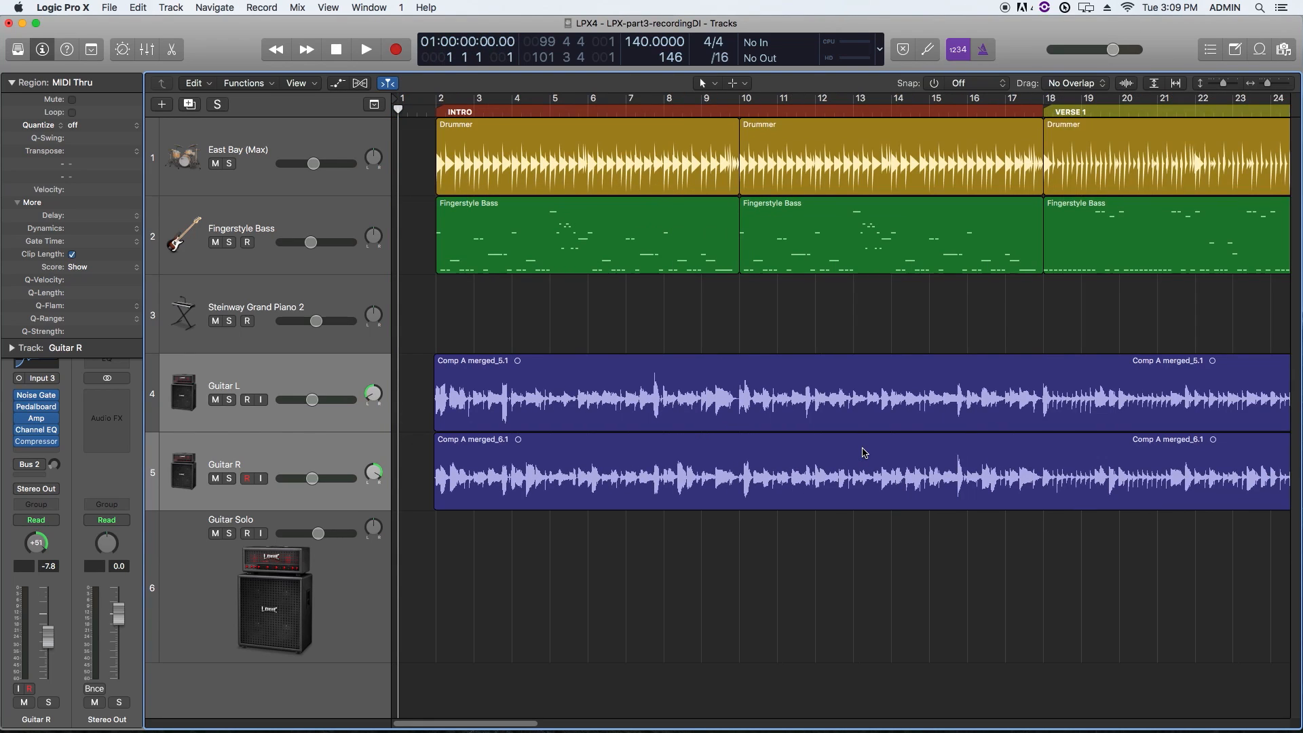
pyautogui.click(360, 83)
pyautogui.click(267, 340)
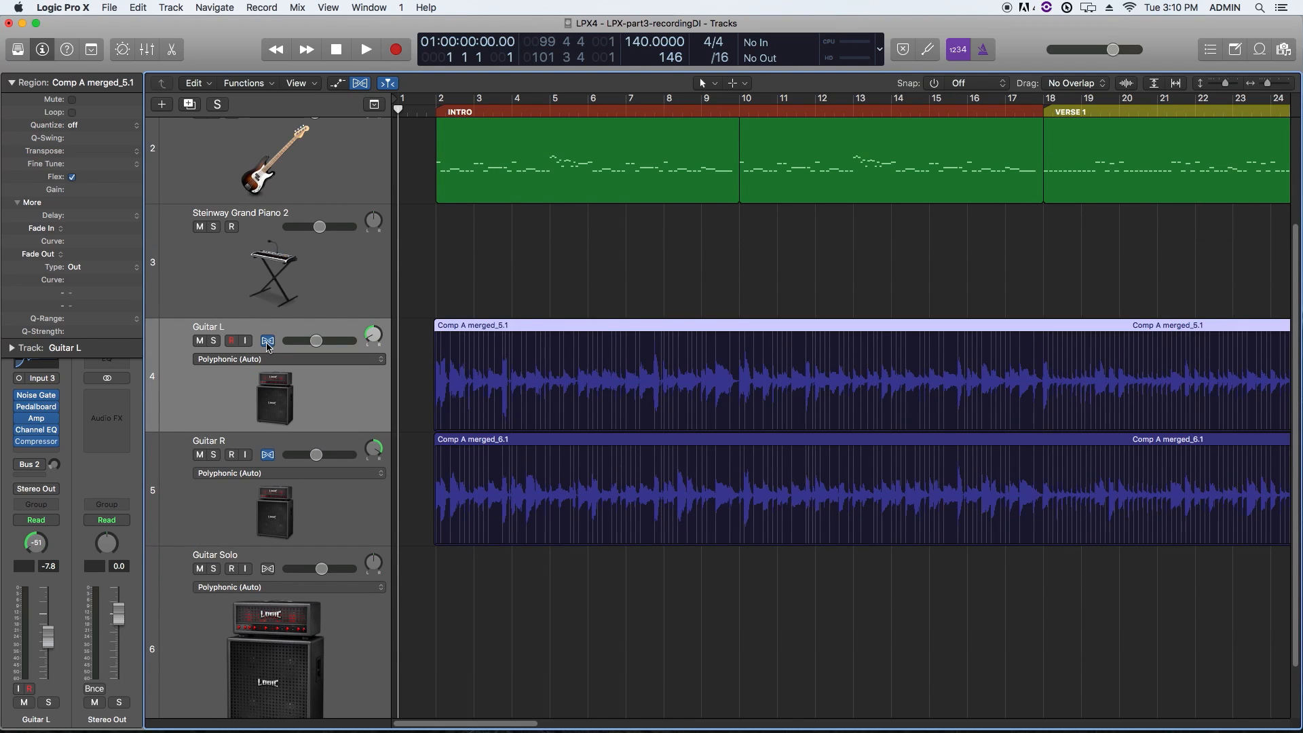
pyautogui.click(268, 454)
pyautogui.click(361, 82)
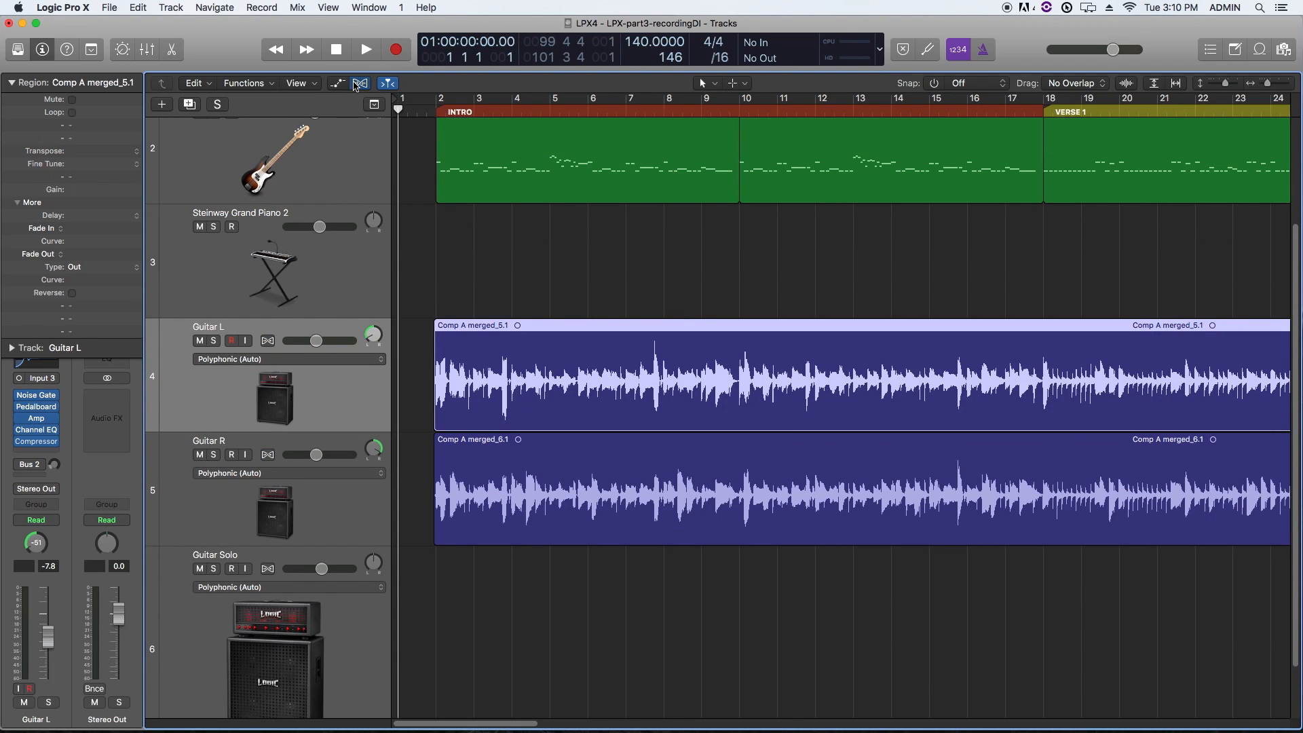
pyautogui.click(512, 310)
pyautogui.press('z')
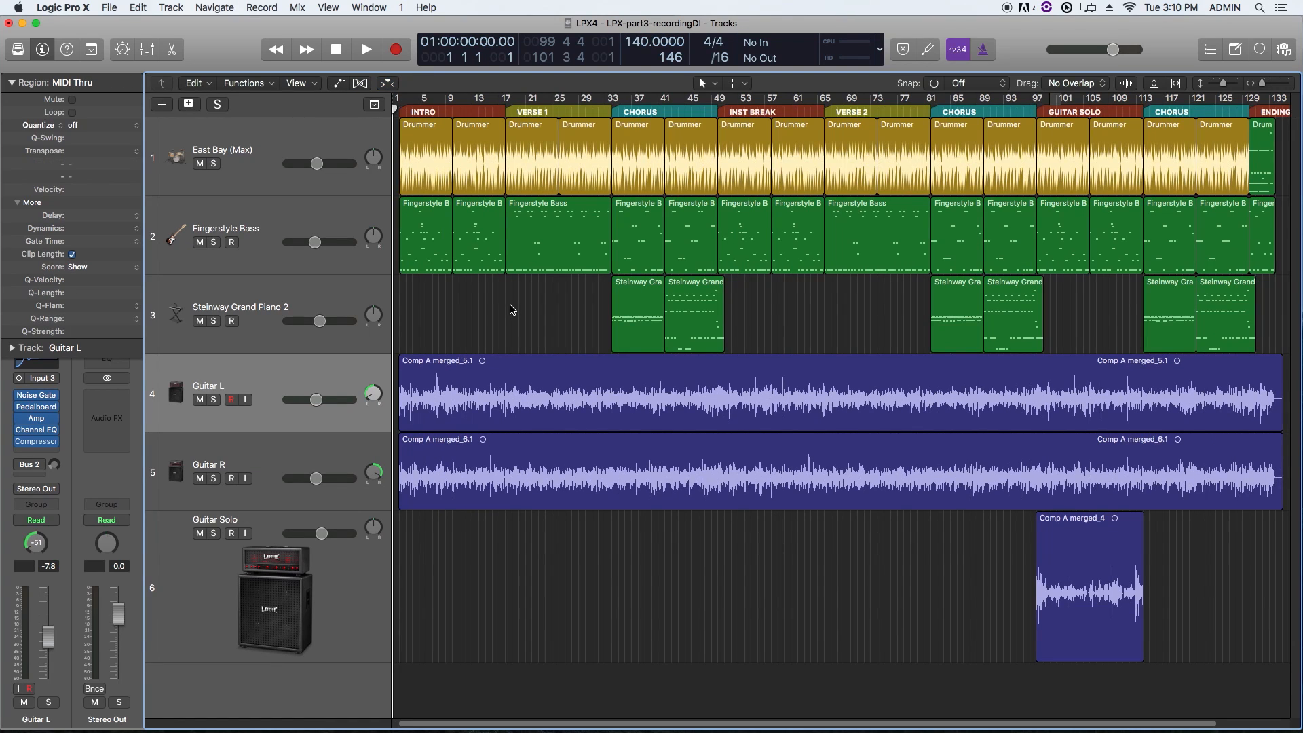